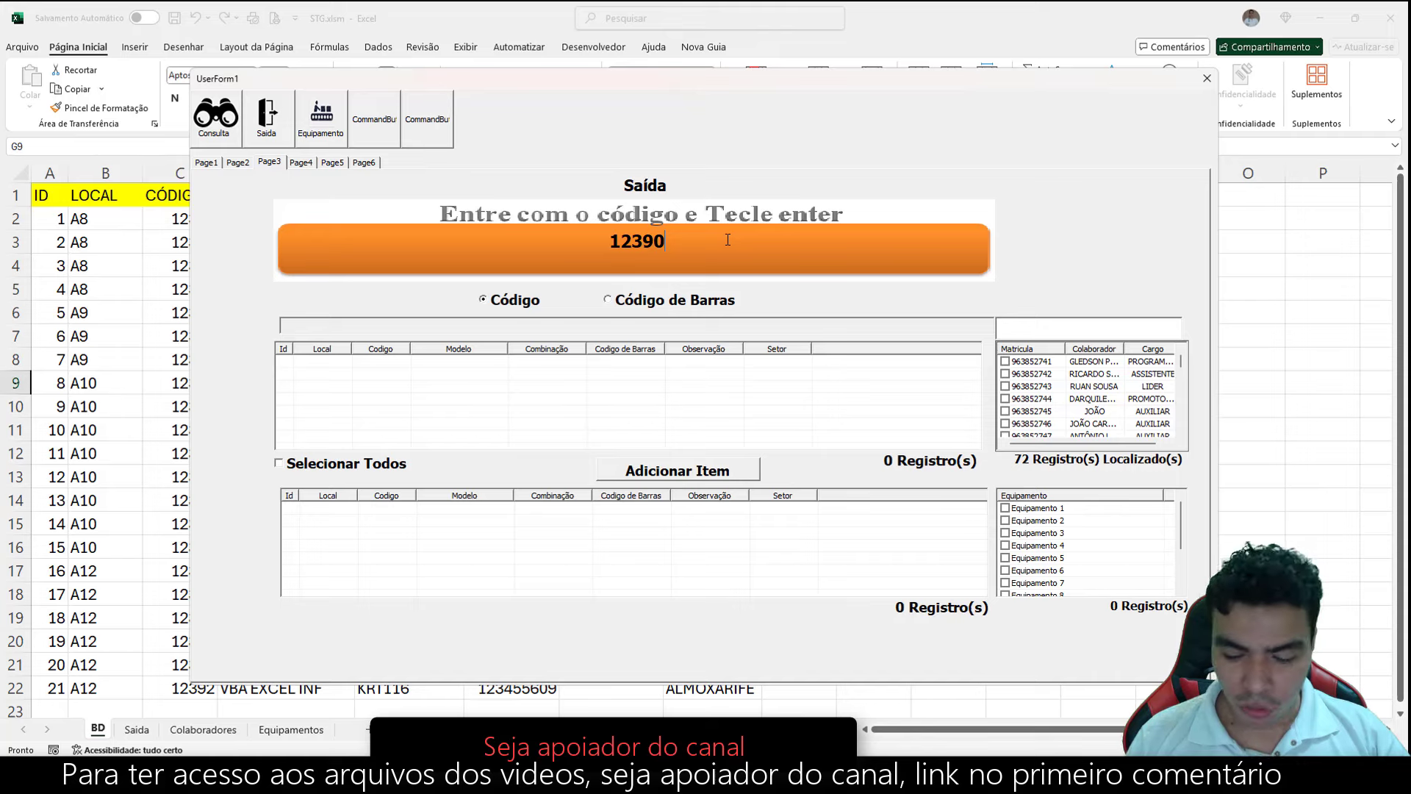
Look up code 12390, filter employees by 'GL', and check the first employee and Equipamento 3.
key("Return")
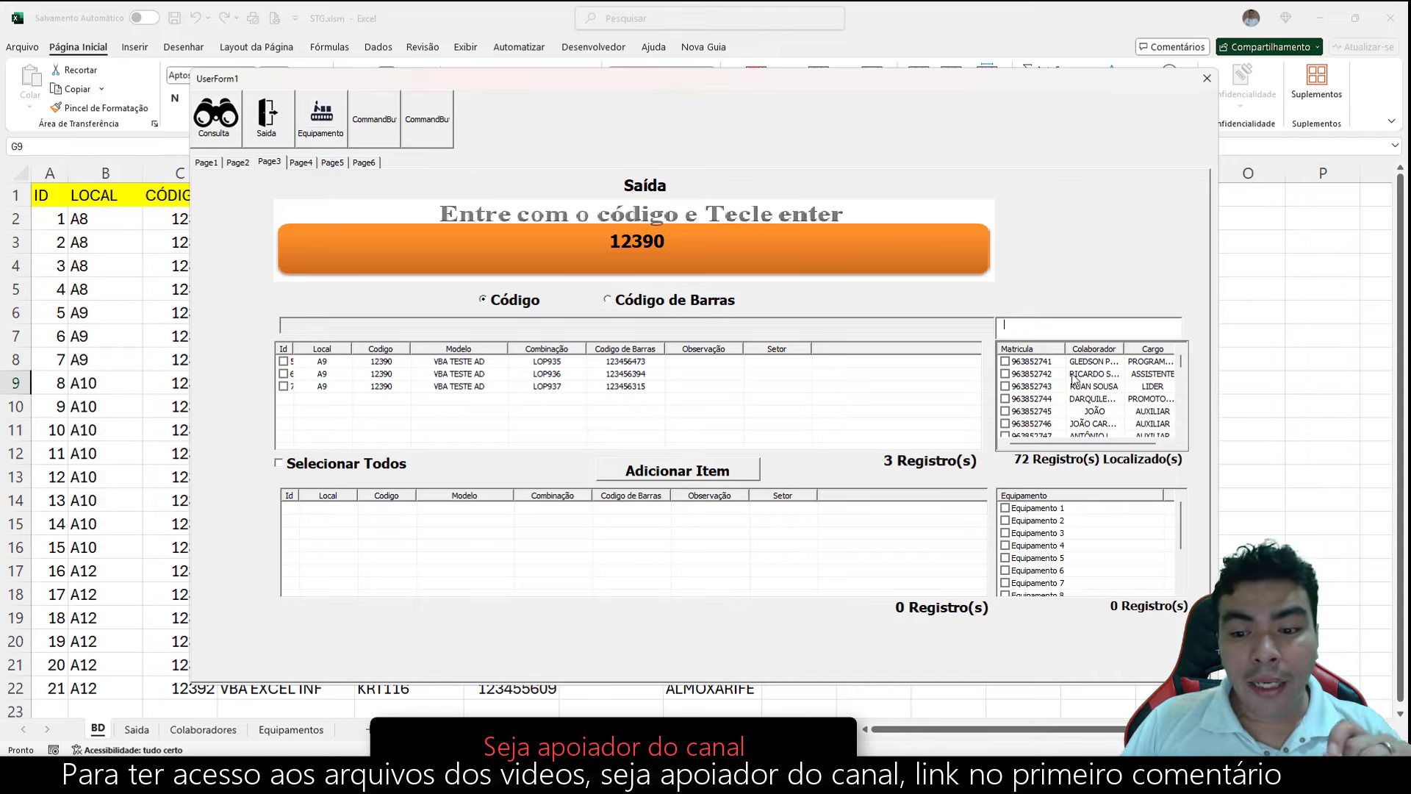
type("GL")
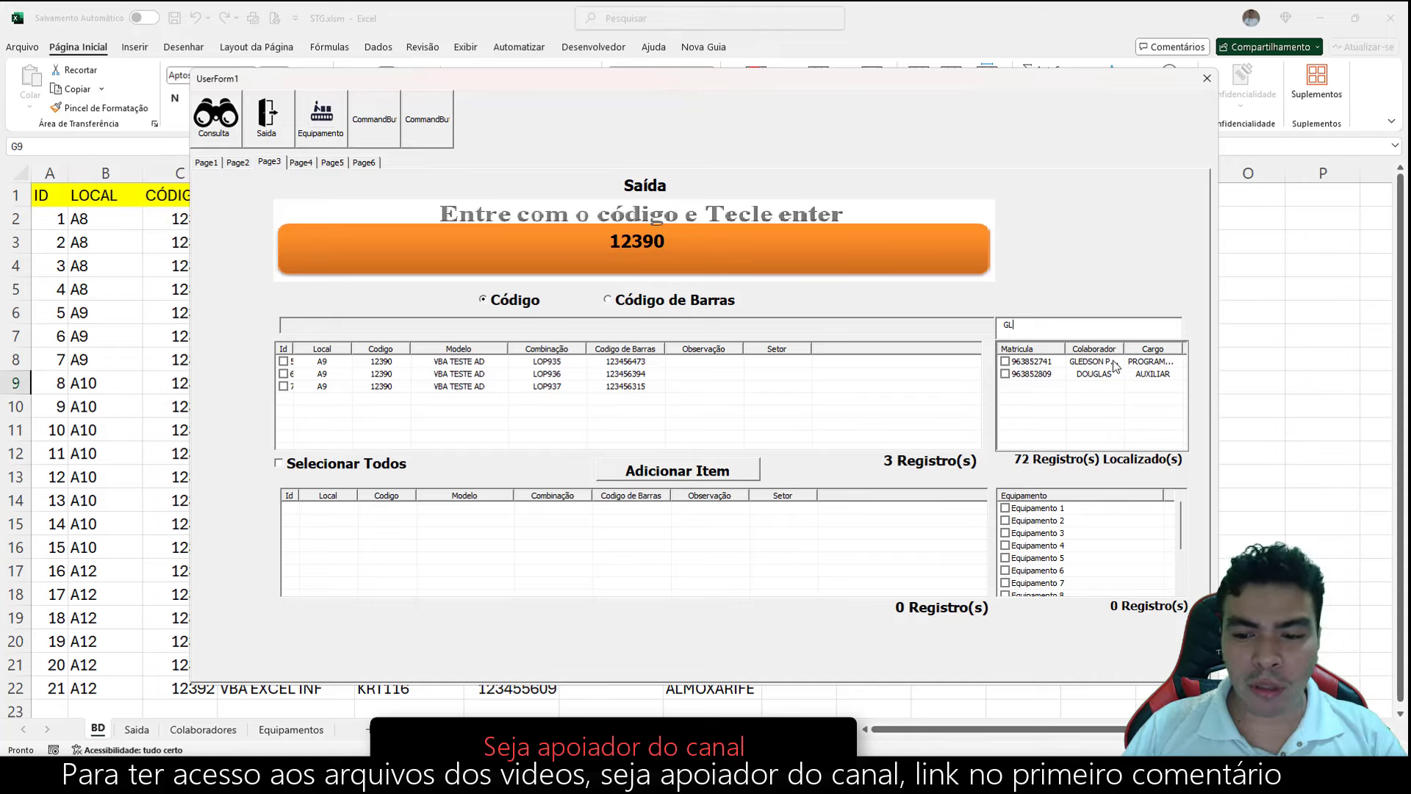
left_click(1005, 362)
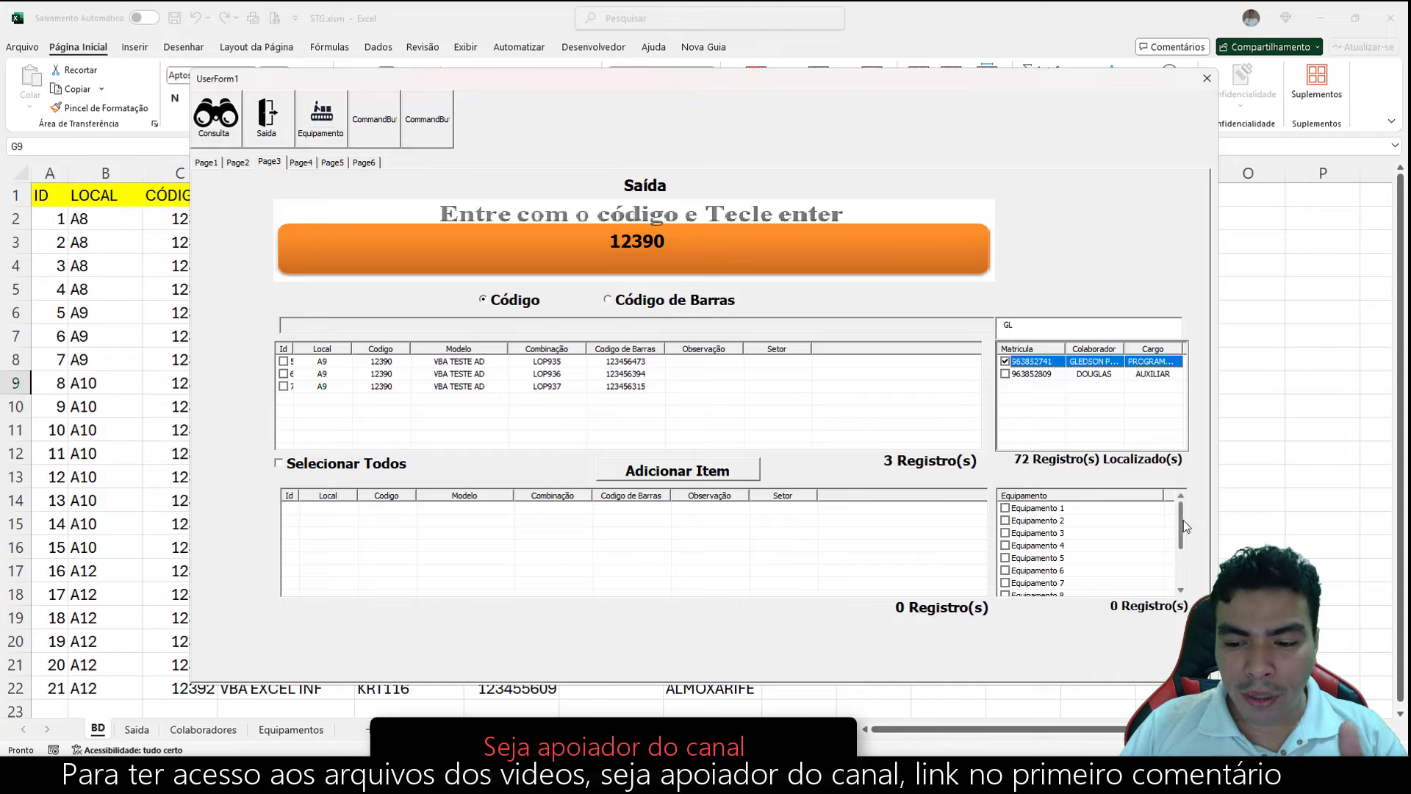
mouse_move(1182, 538)
left_mouse_down()
mouse_move(1185, 572)
mouse_move(1181, 537)
left_mouse_up()
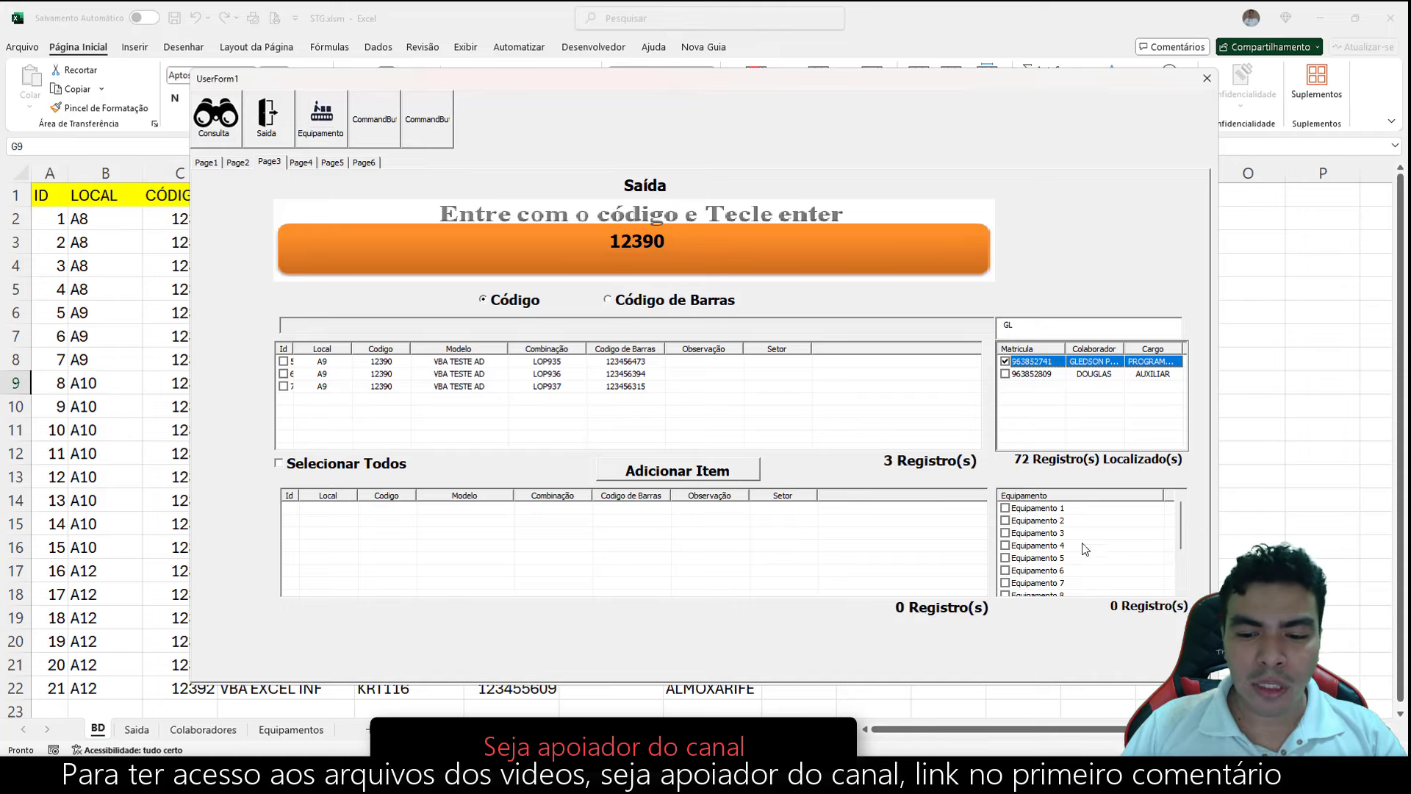
left_click(1006, 534)
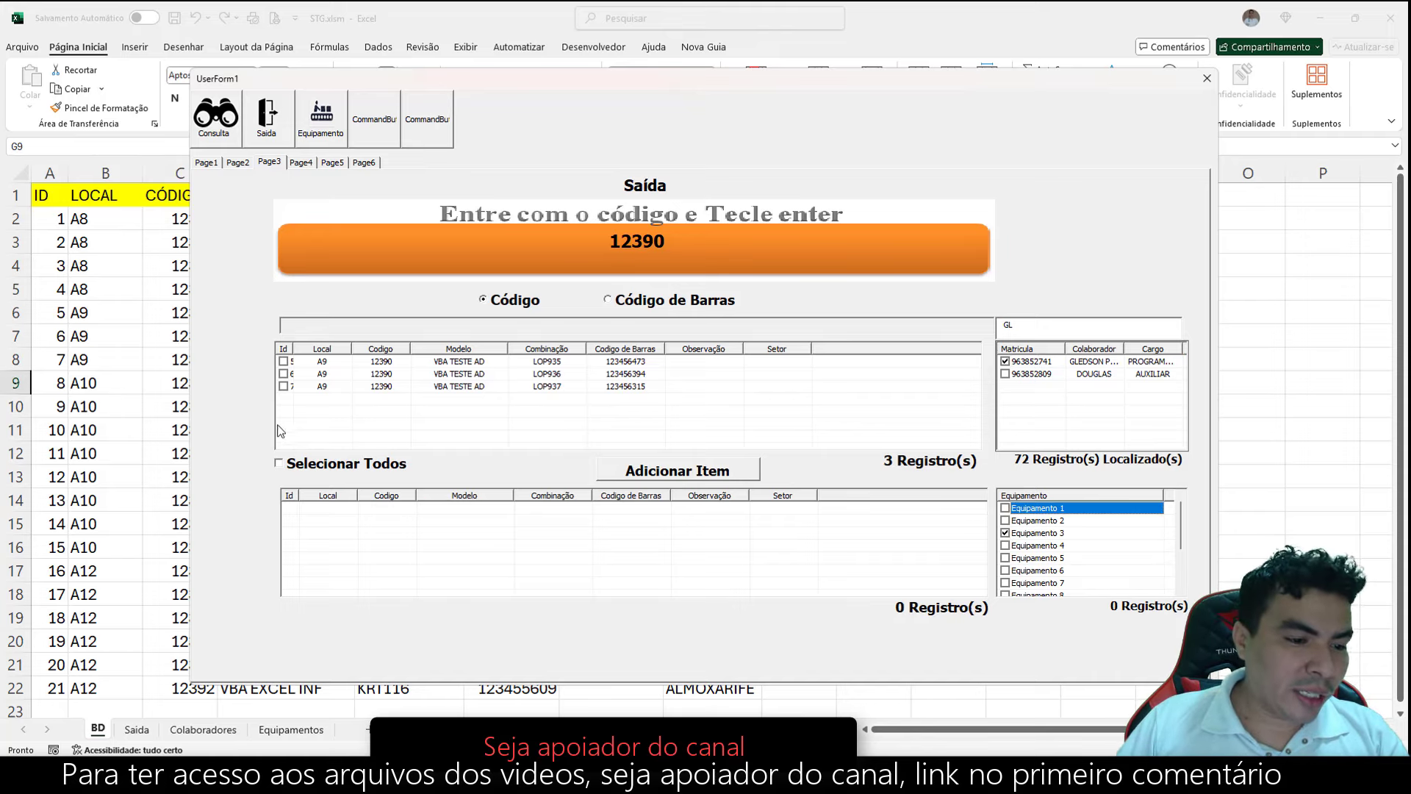
Tick only item LOP936 and add it to the lower list with Adicionar Item.
left_click(280, 466)
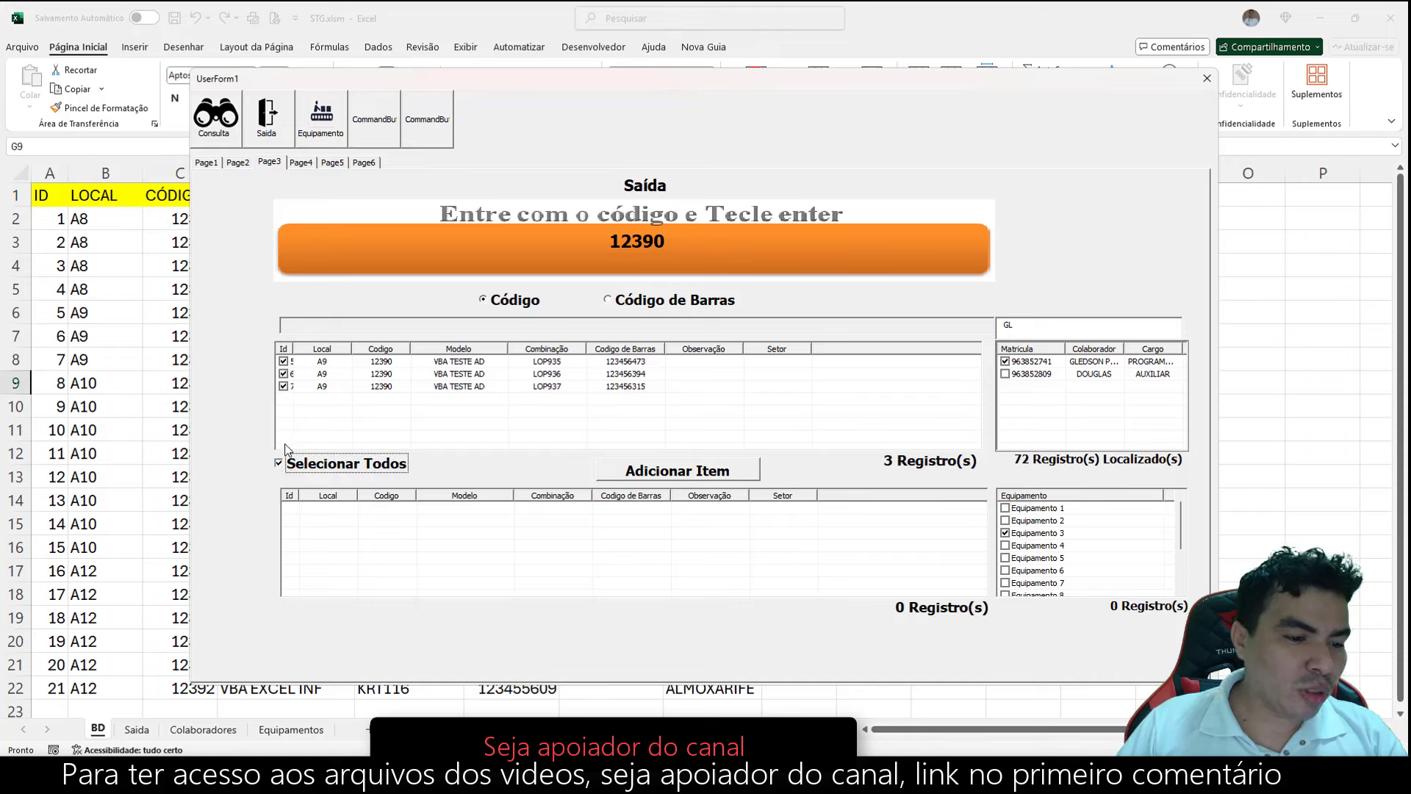
left_click(284, 374)
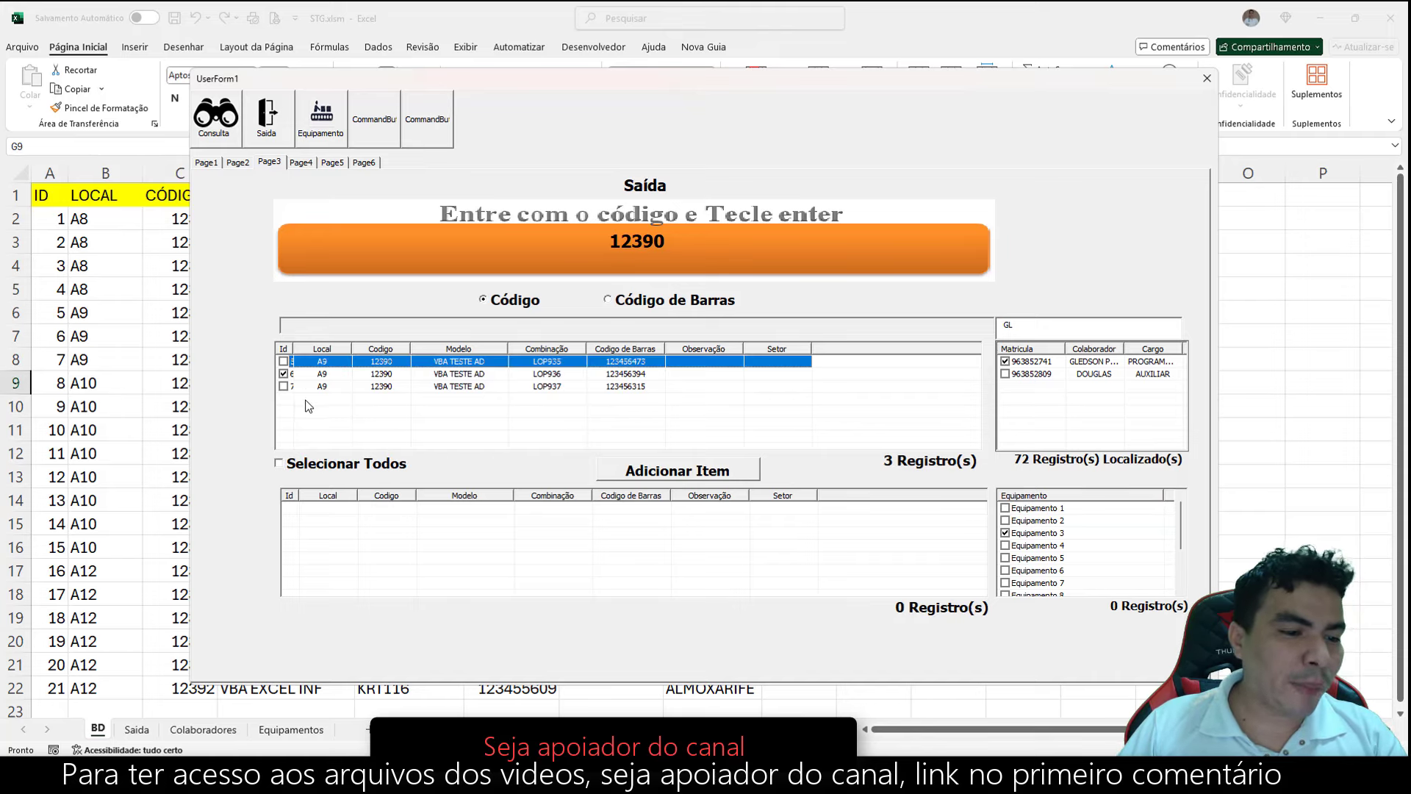
left_click(345, 374)
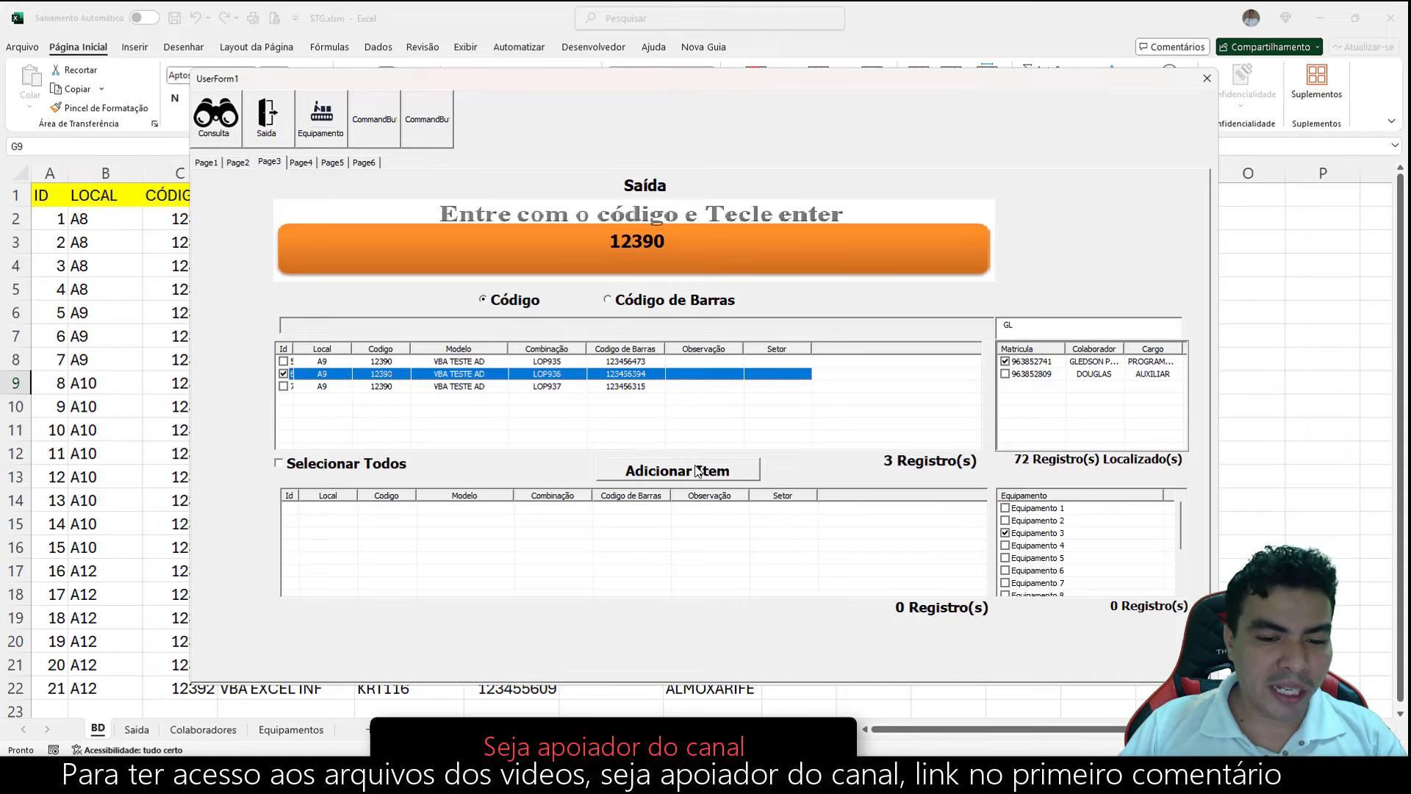
left_click(677, 470)
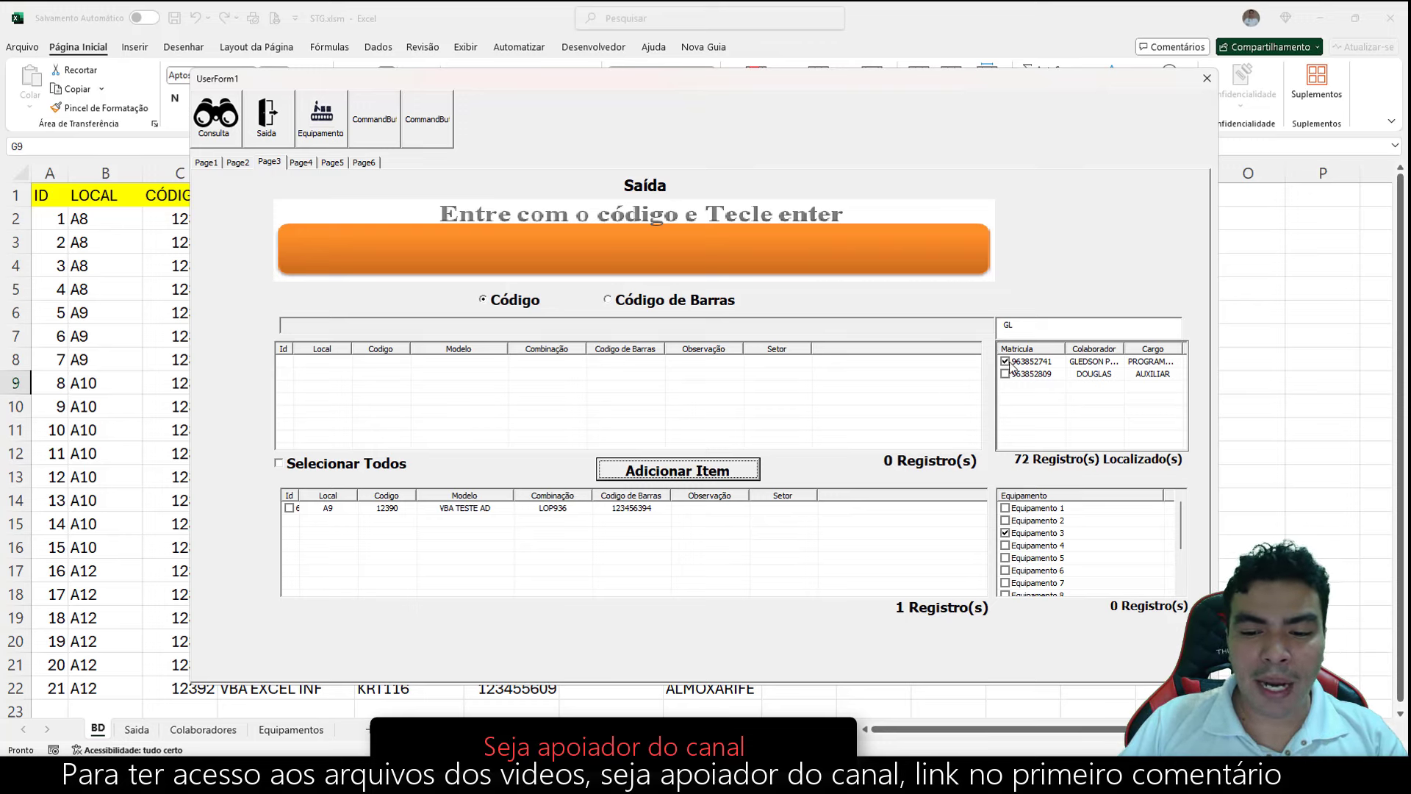
Adjust the ticks: toggle Equipamento 3 and the first employee, and check Equipamento 2.
left_click(1005, 537)
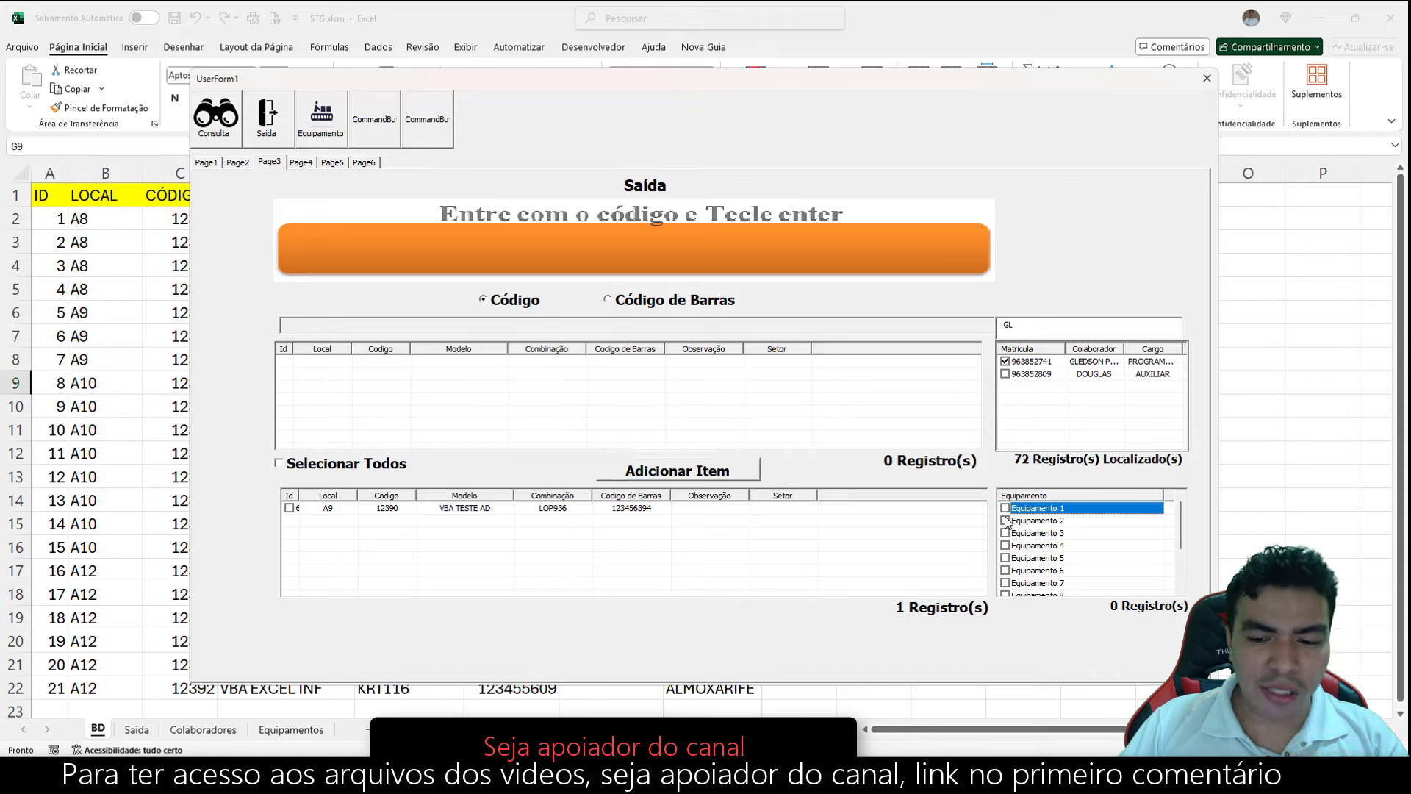
left_click(1005, 361)
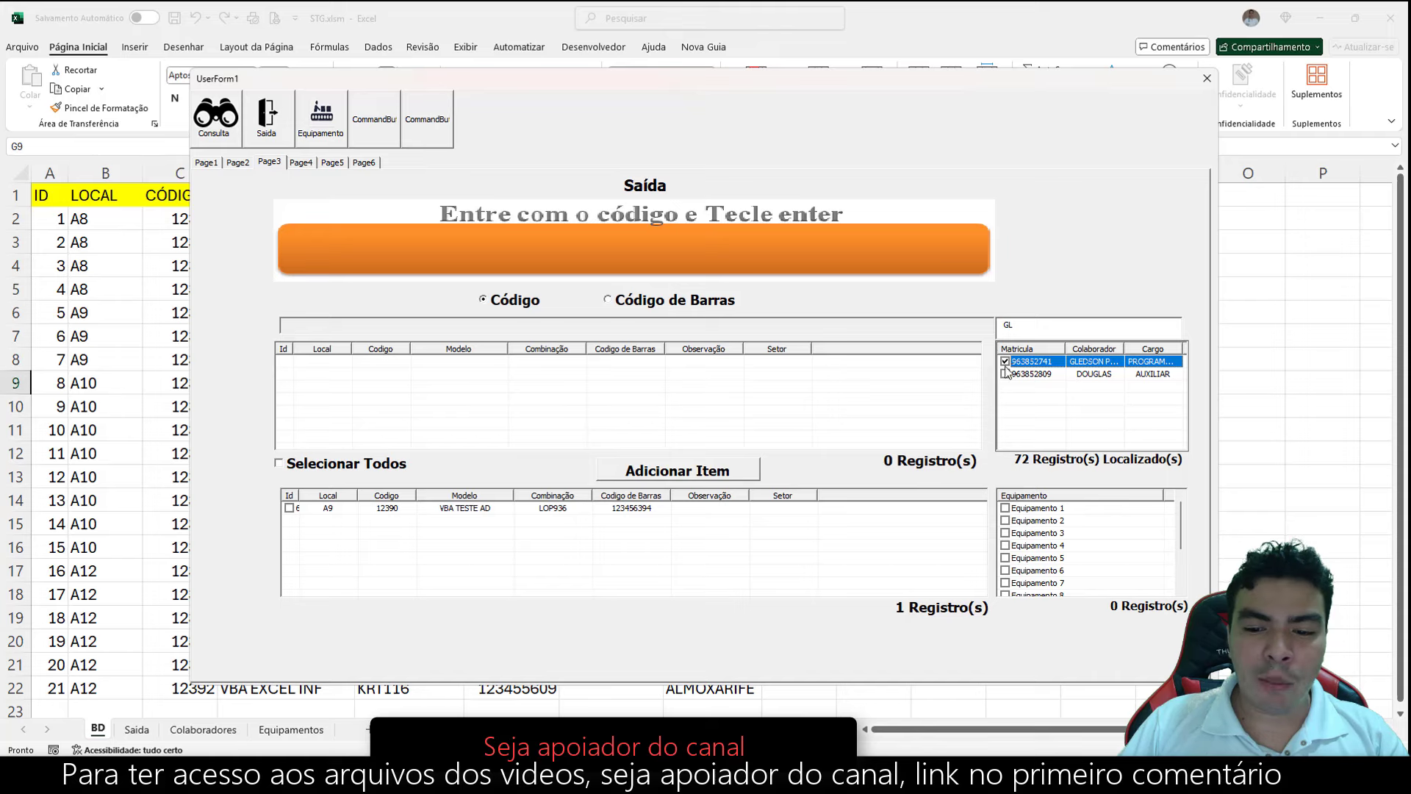
left_click(1005, 520)
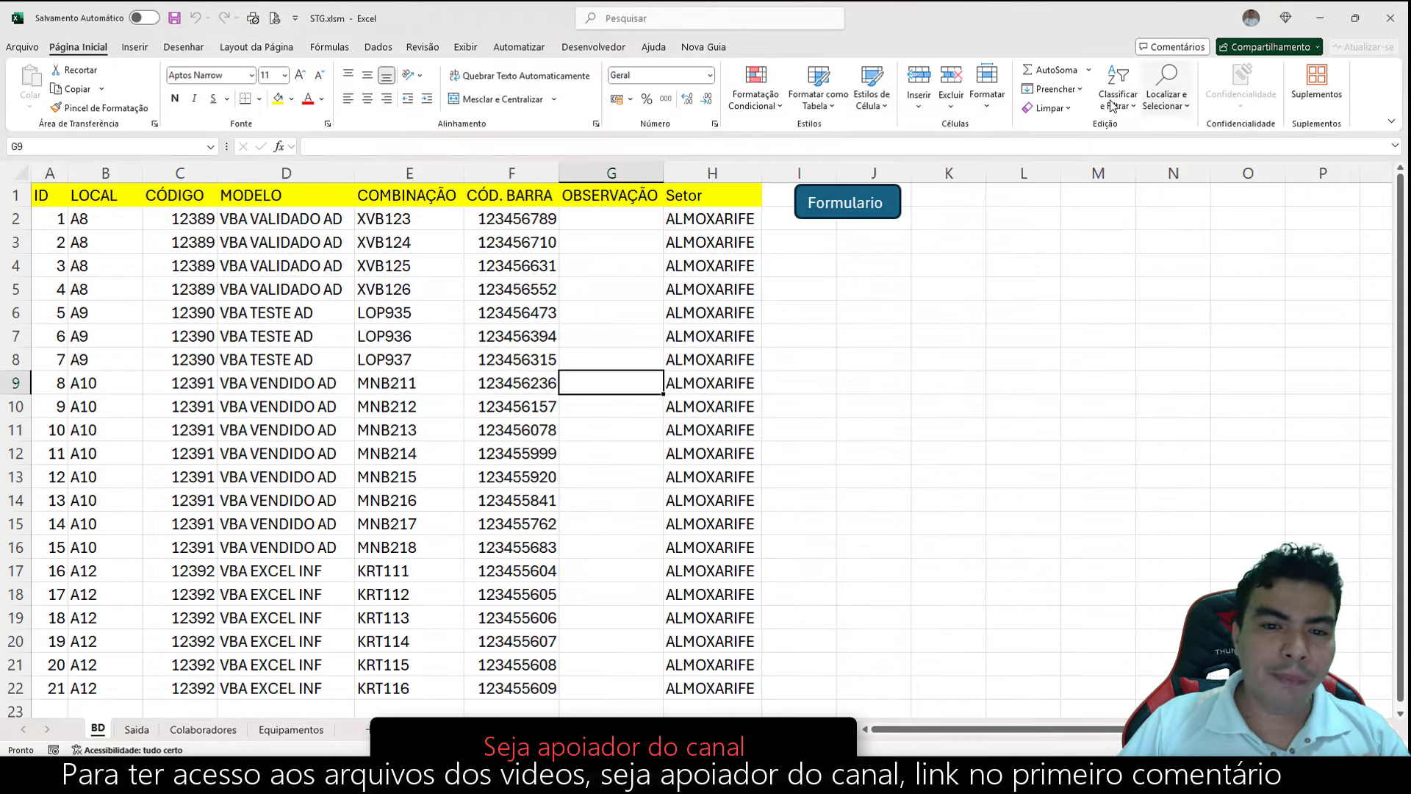
Close the form, then open UserForm1 in design view from the VBA Project Explorer.
left_click(1206, 78)
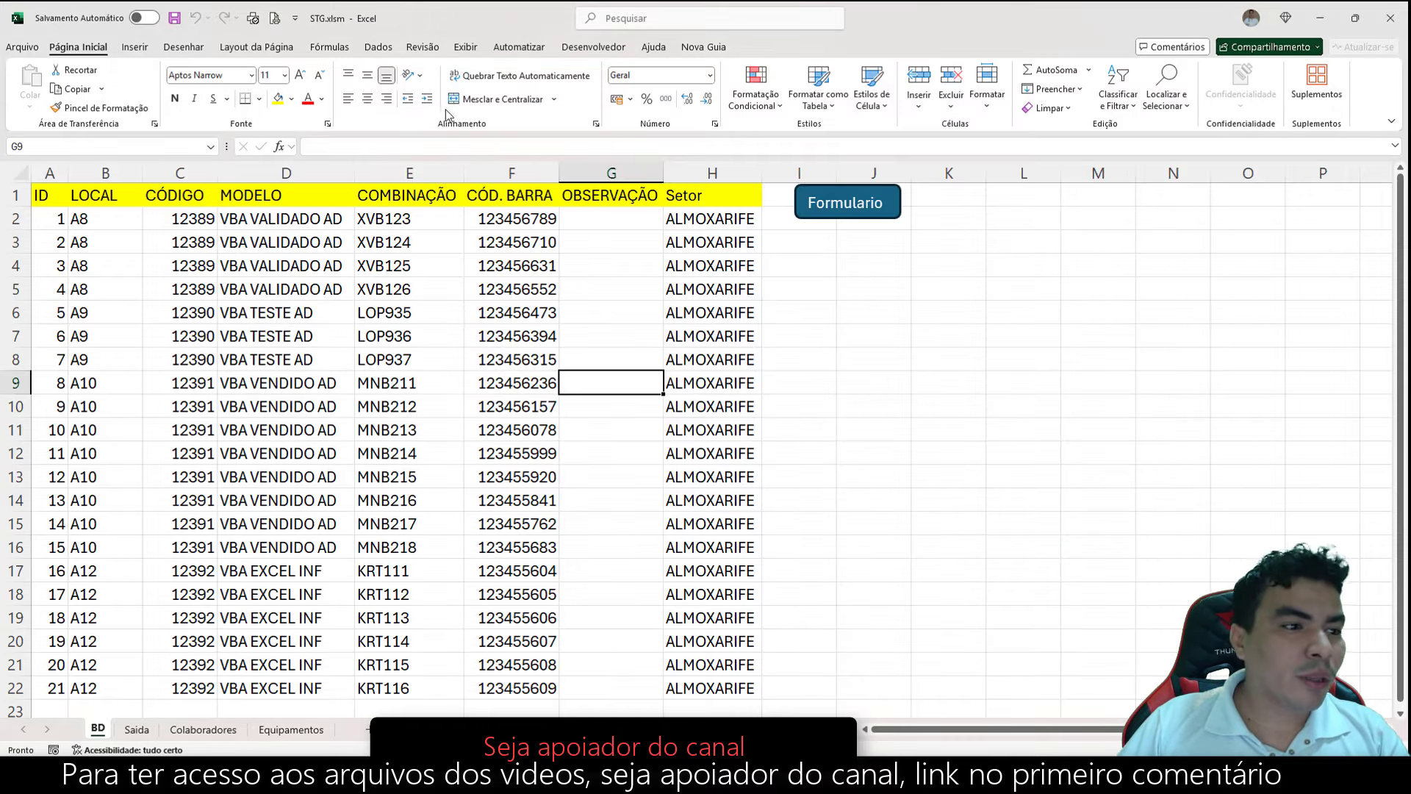
left_click(590, 48)
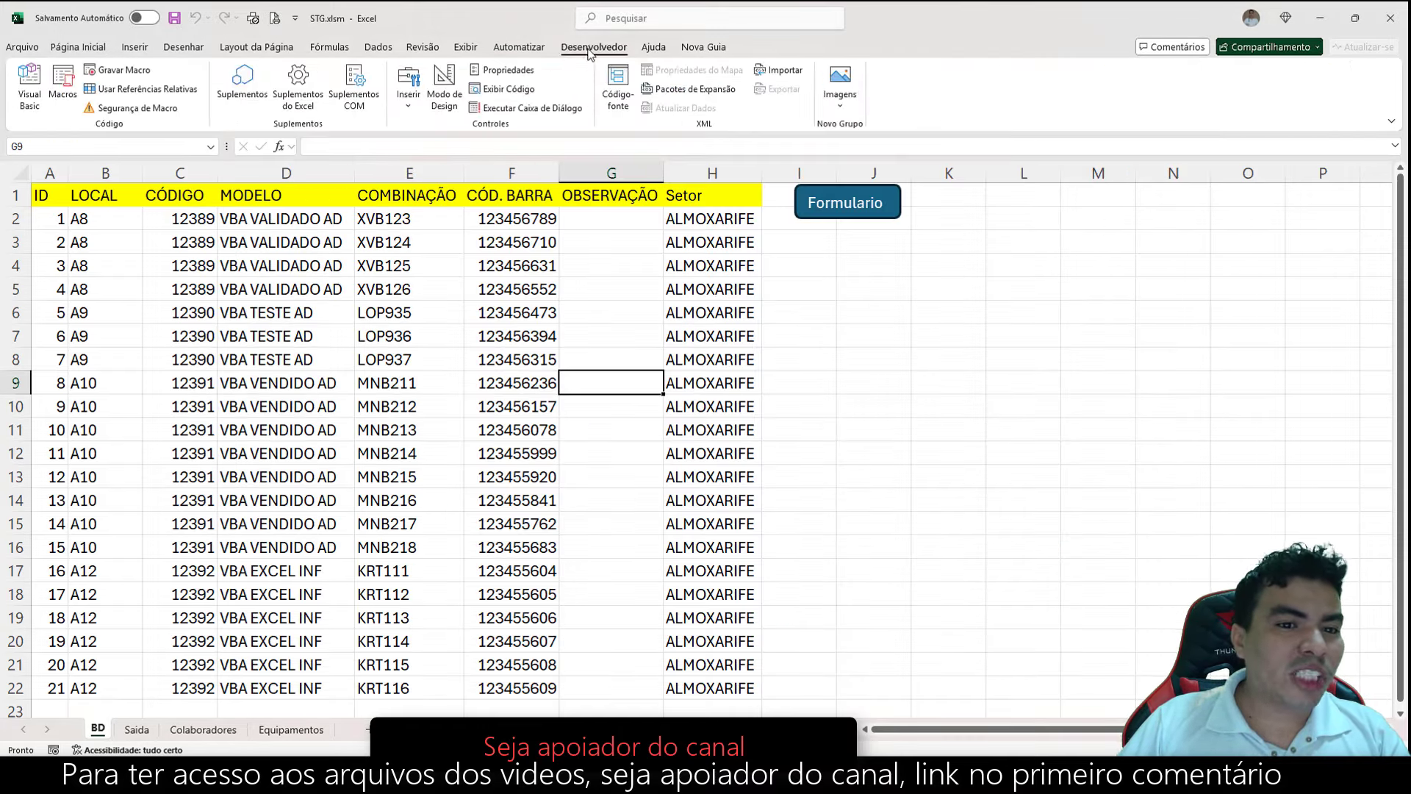
left_click(30, 86)
left_click(100, 26)
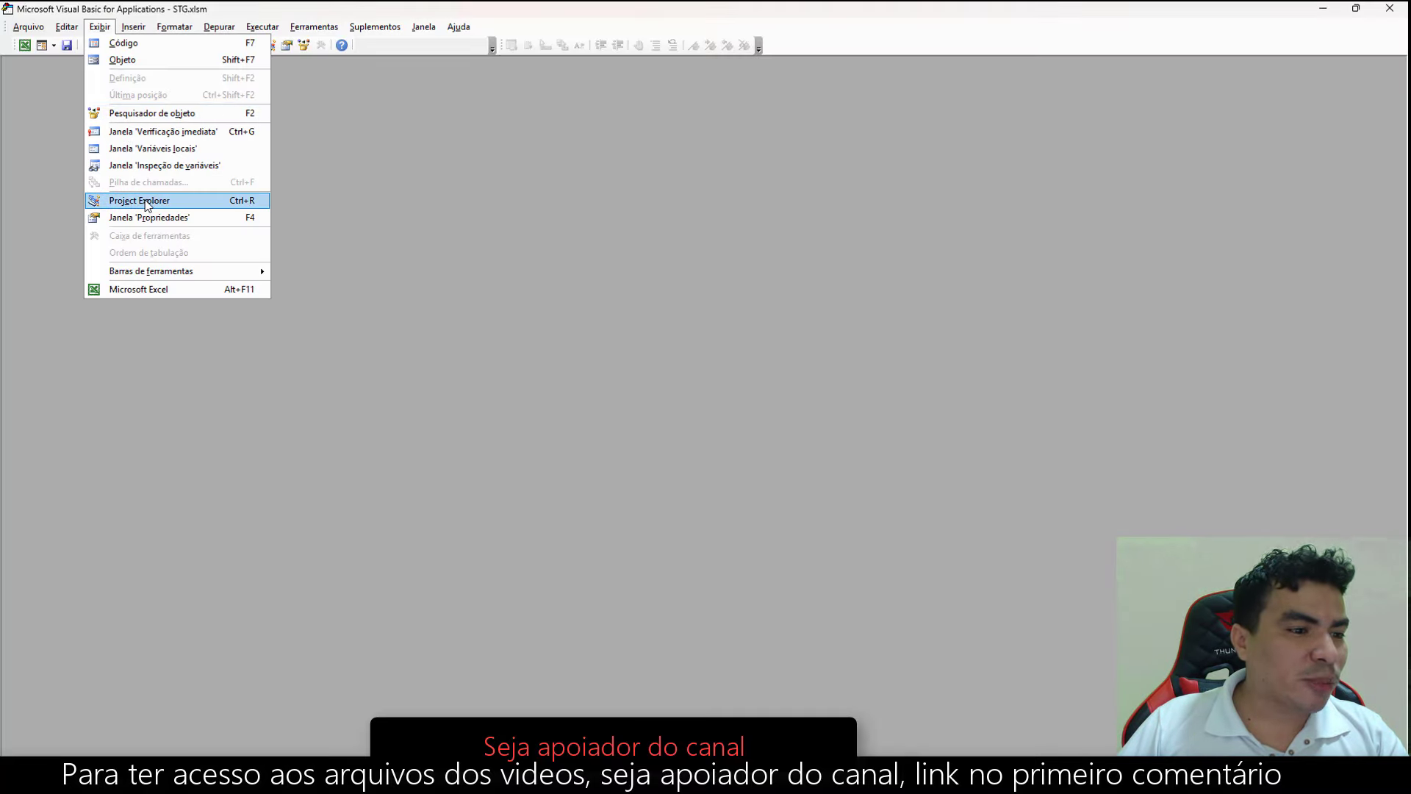
left_click(140, 200)
left_click(88, 208)
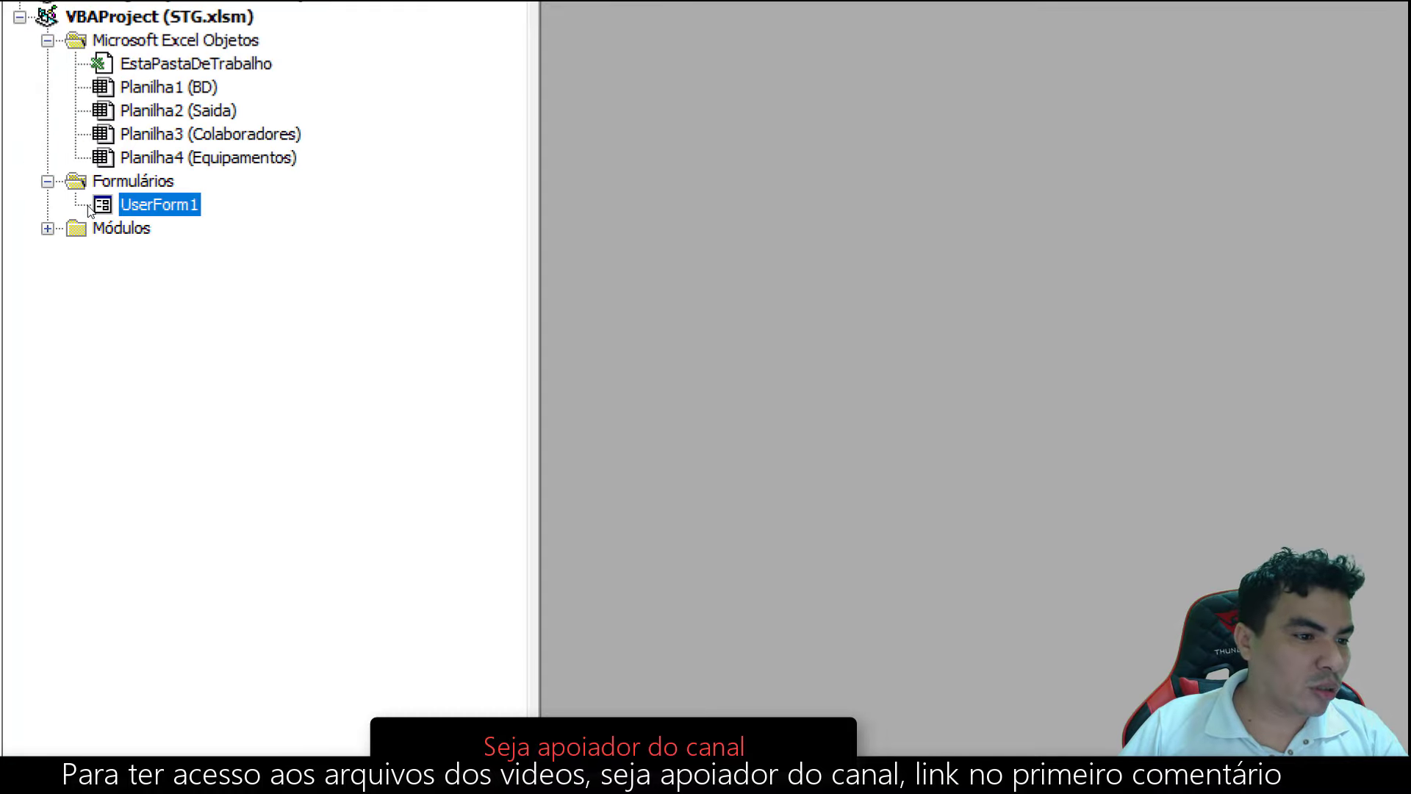
double_click(73, 205)
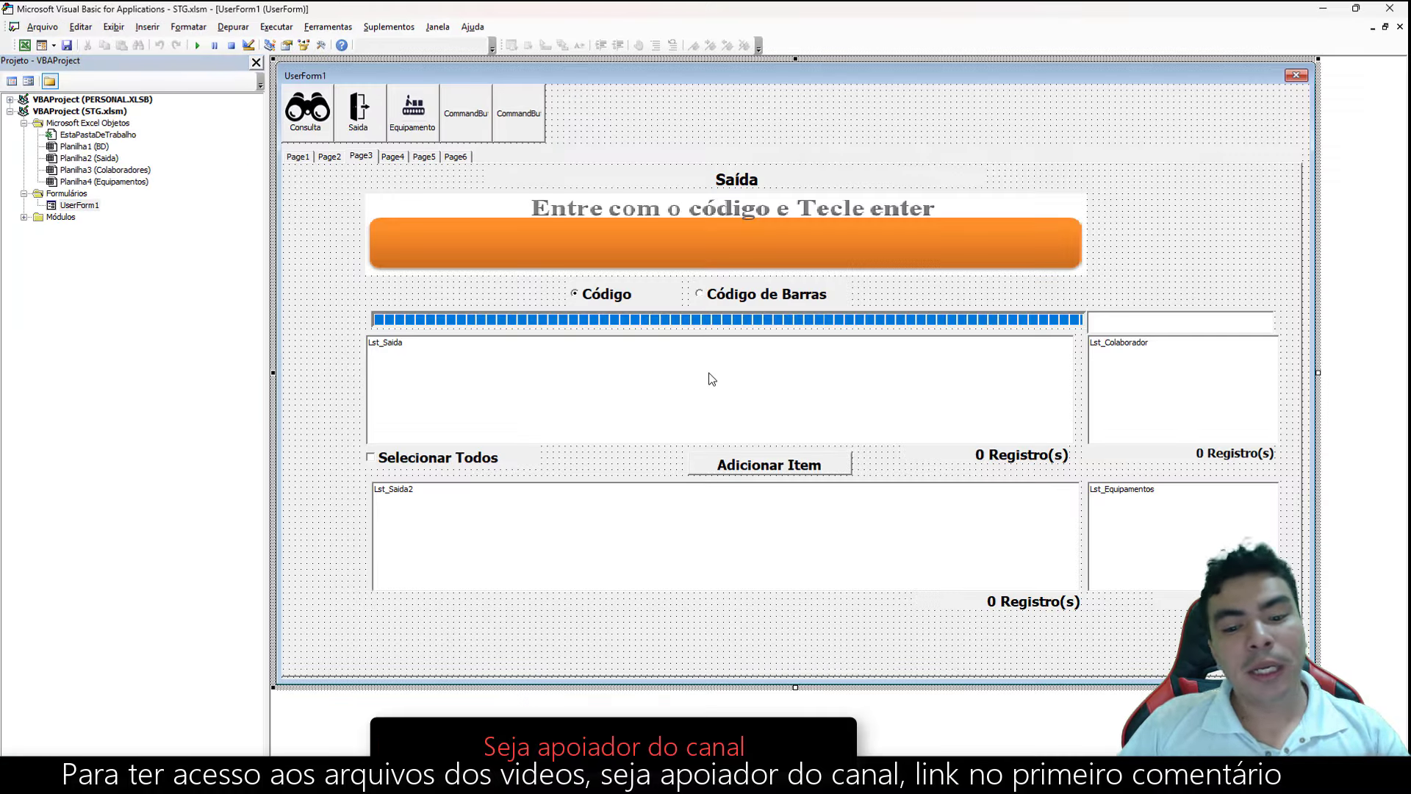
Select the Lst_Colaborador, Lst_Saida and Lst_Saida2 list boxes to identify them.
left_click(1117, 366)
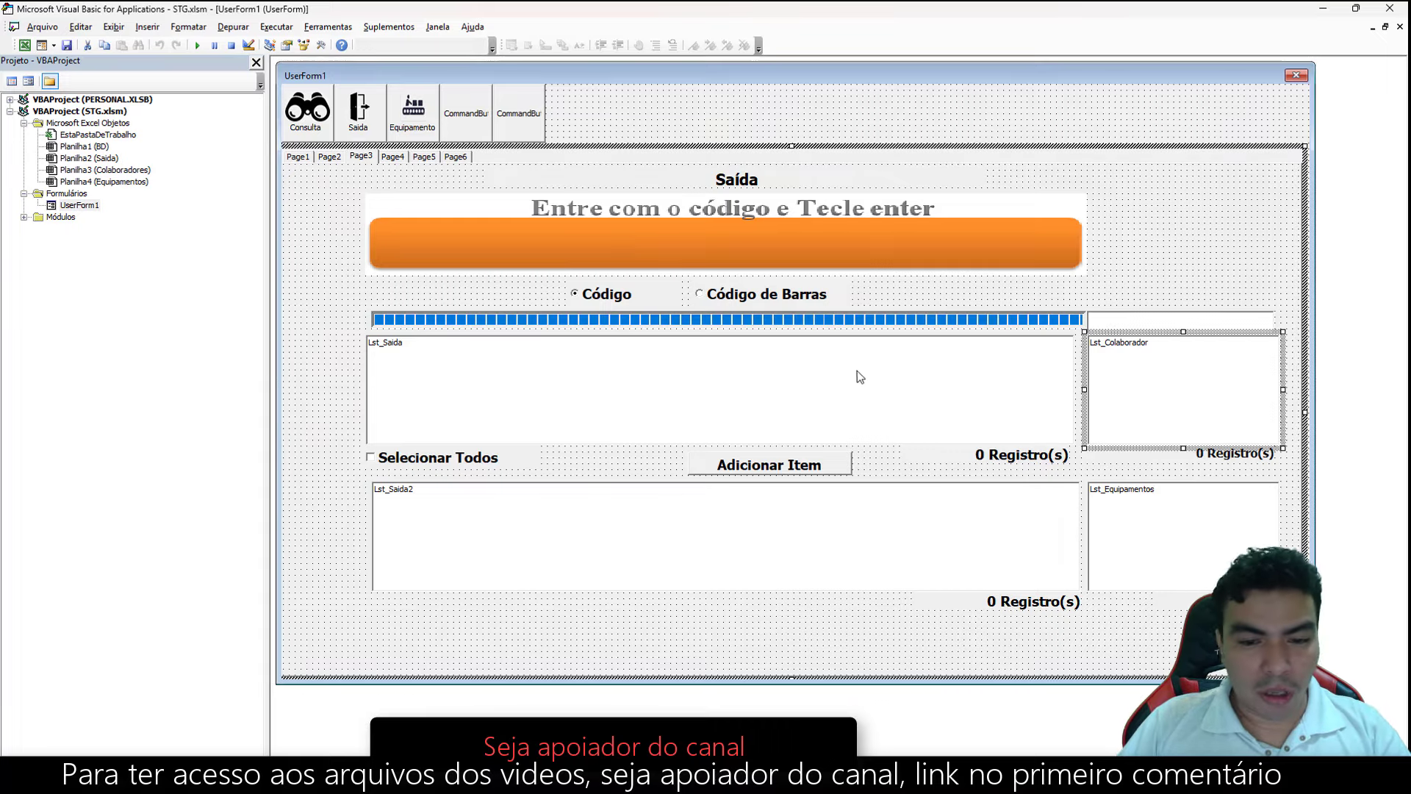
left_click(831, 378)
left_click(802, 519)
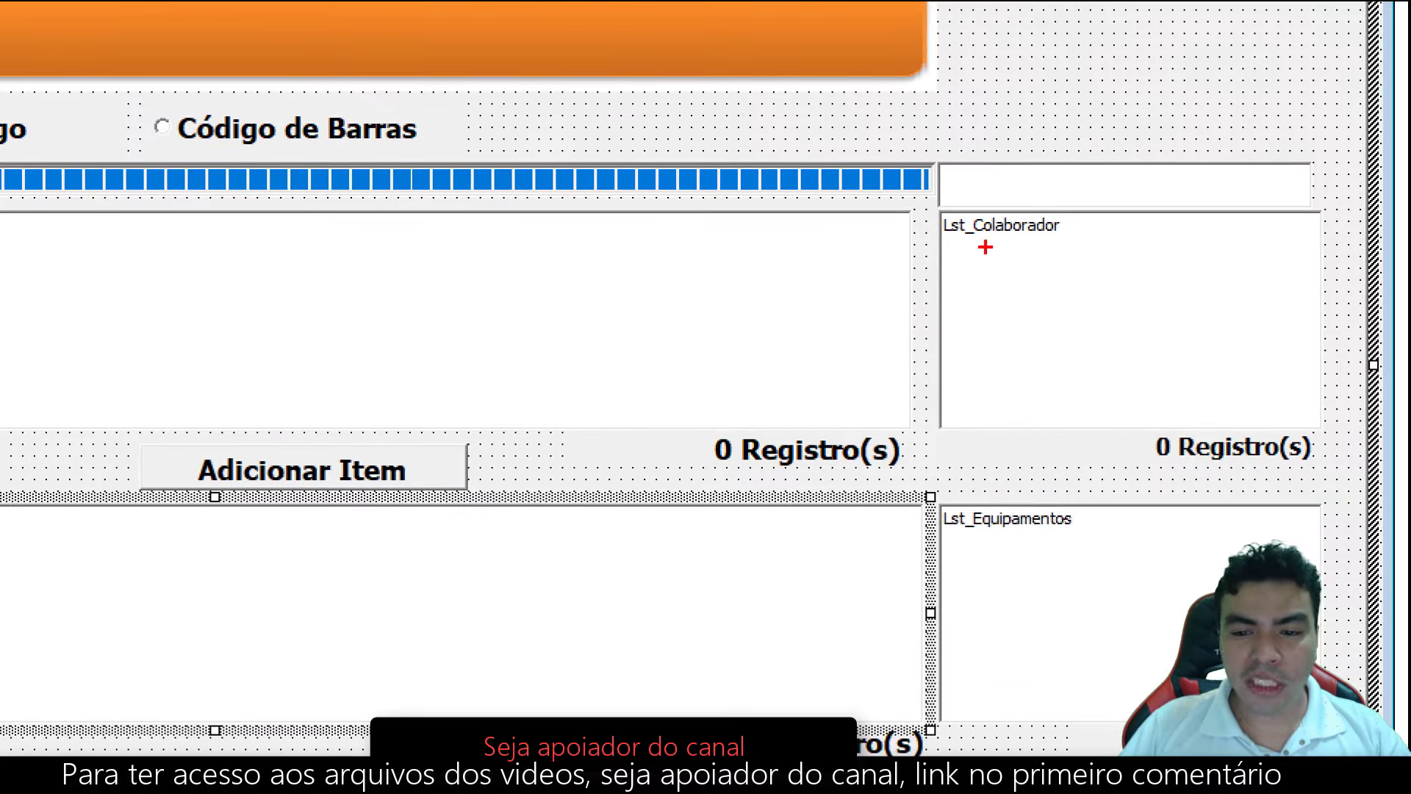
mouse_move(954, 265)
left_mouse_down()
mouse_move(914, 260)
mouse_move(912, 234)
left_mouse_up()
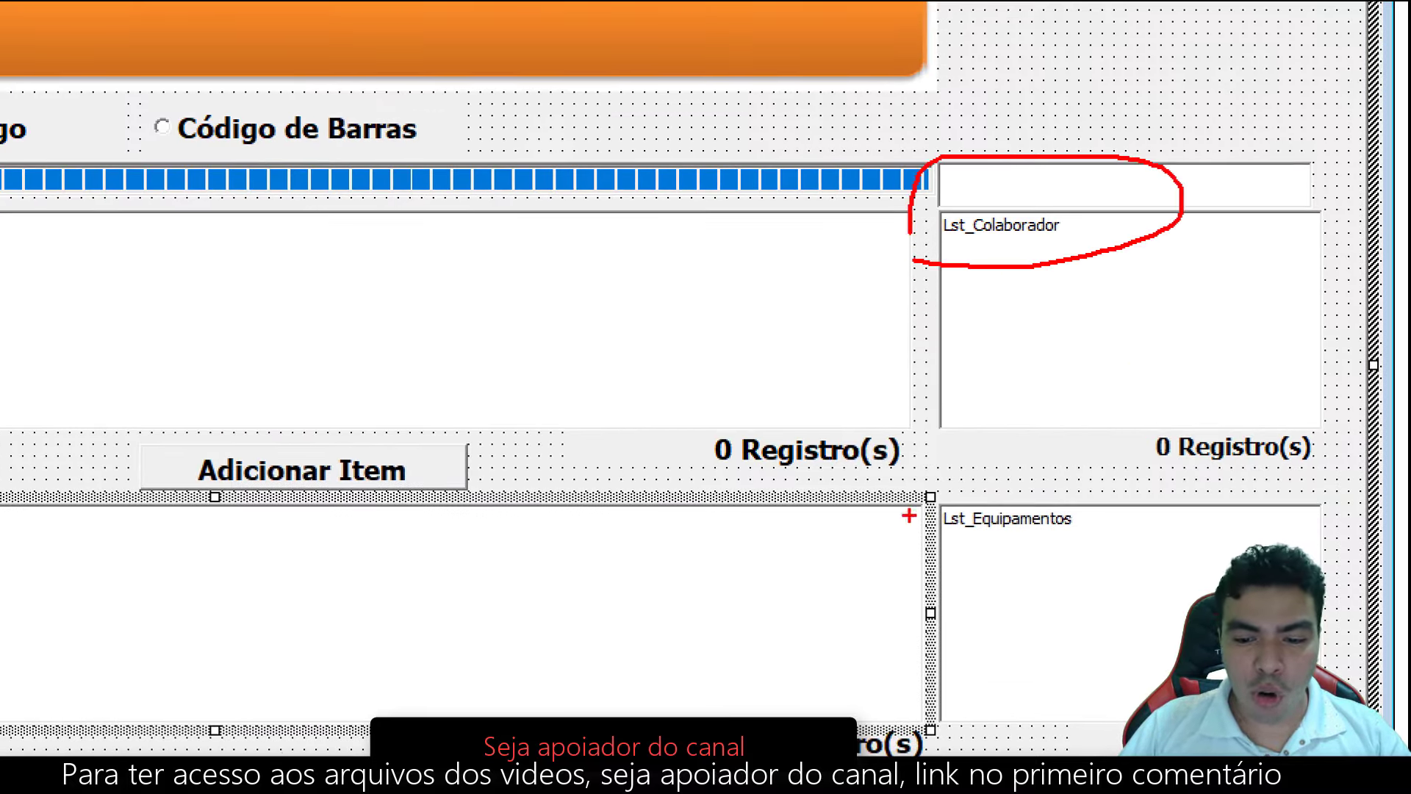
mouse_move(875, 489)
left_mouse_down()
mouse_move(1103, 458)
mouse_move(858, 479)
left_mouse_up()
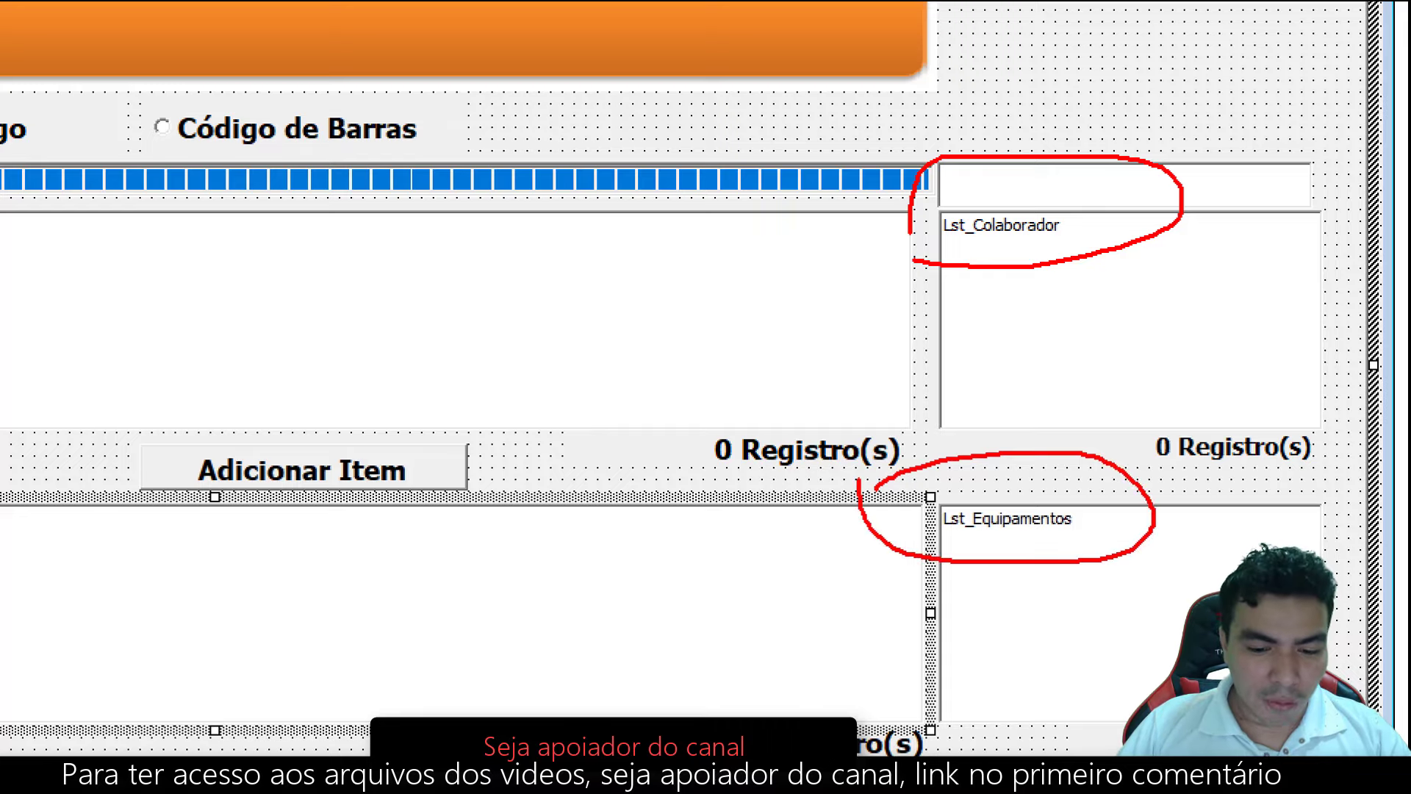
left_click_drag(803, 717, 833, 638)
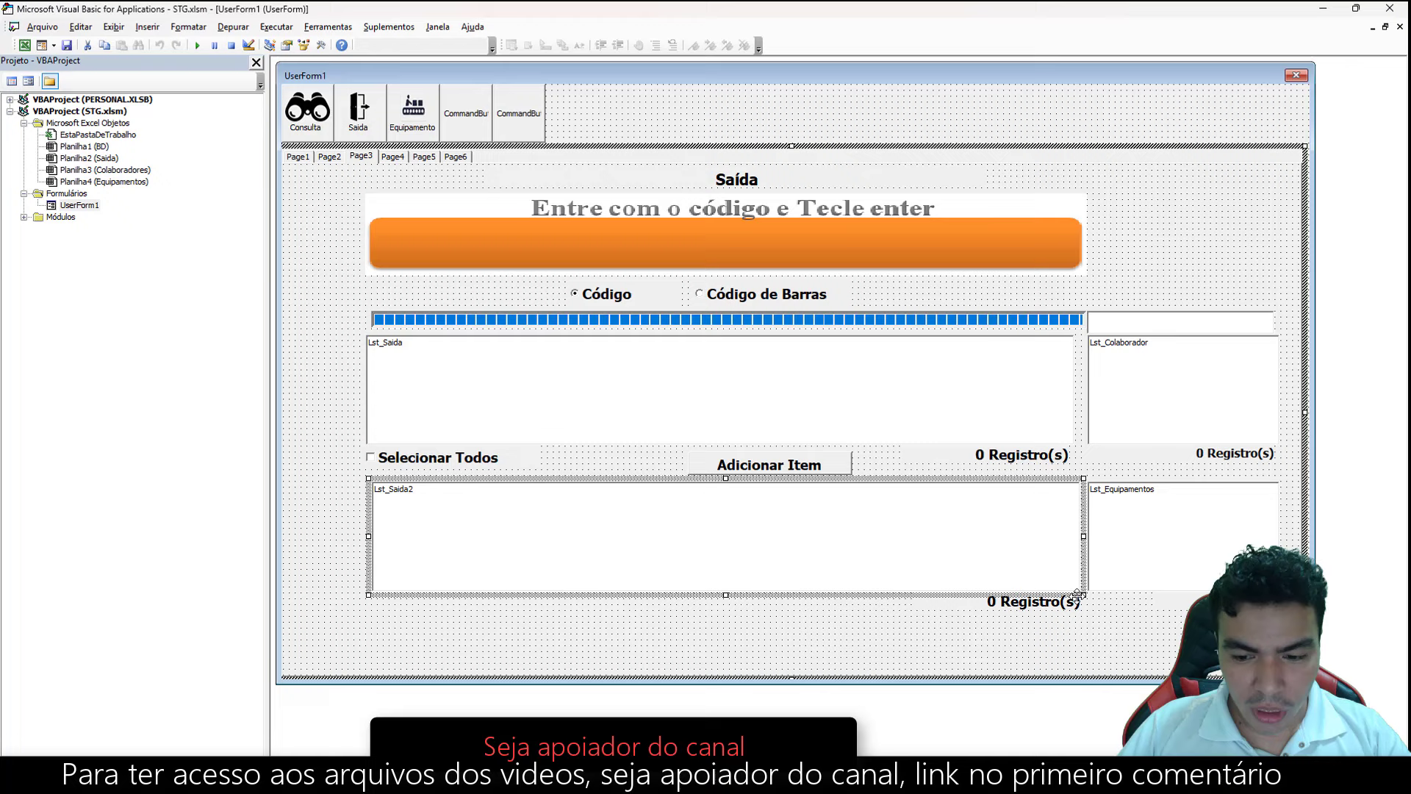
Show Properties for the lower '0 Registro(s)' label, LblTotalSaida2.
left_click(1044, 601)
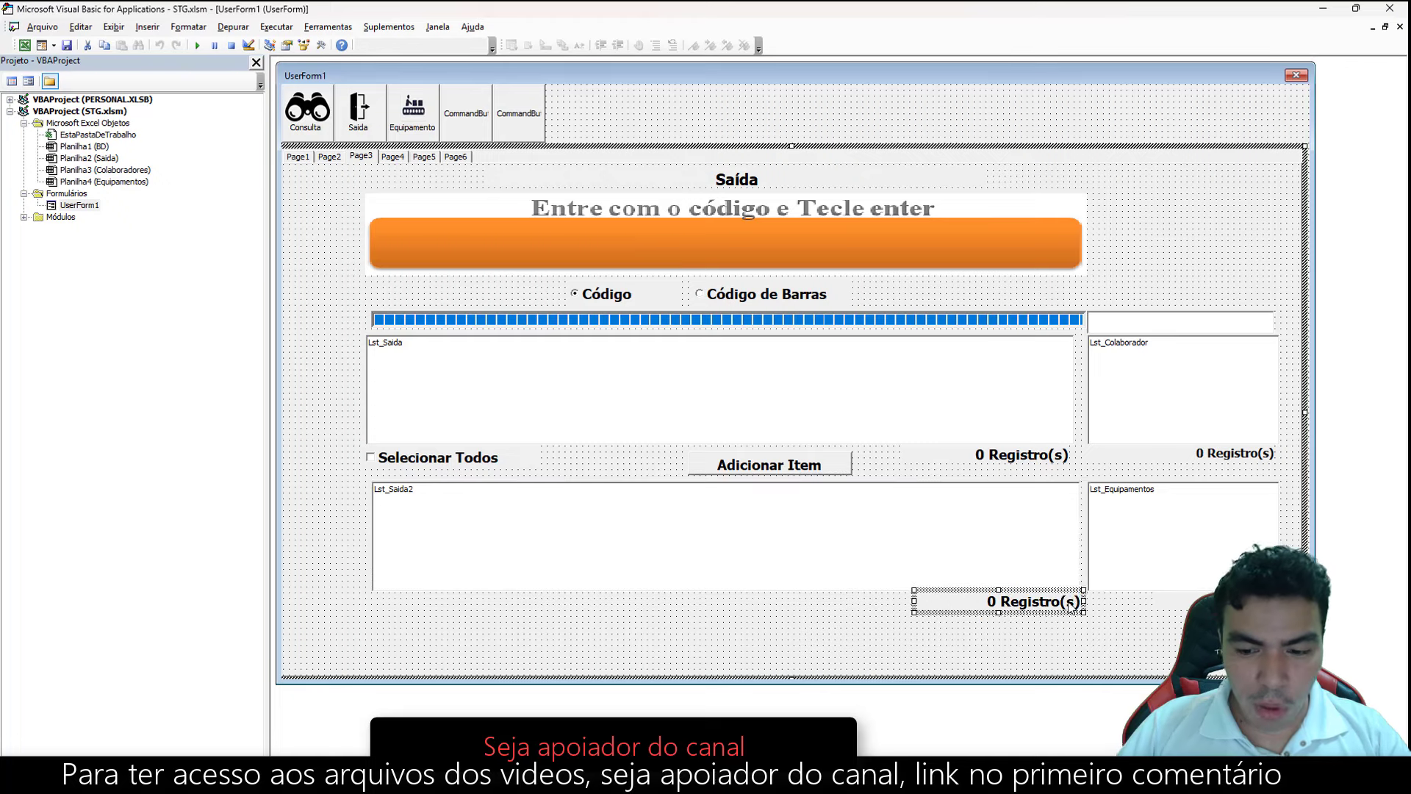
right_click(1070, 599)
left_click(1118, 487)
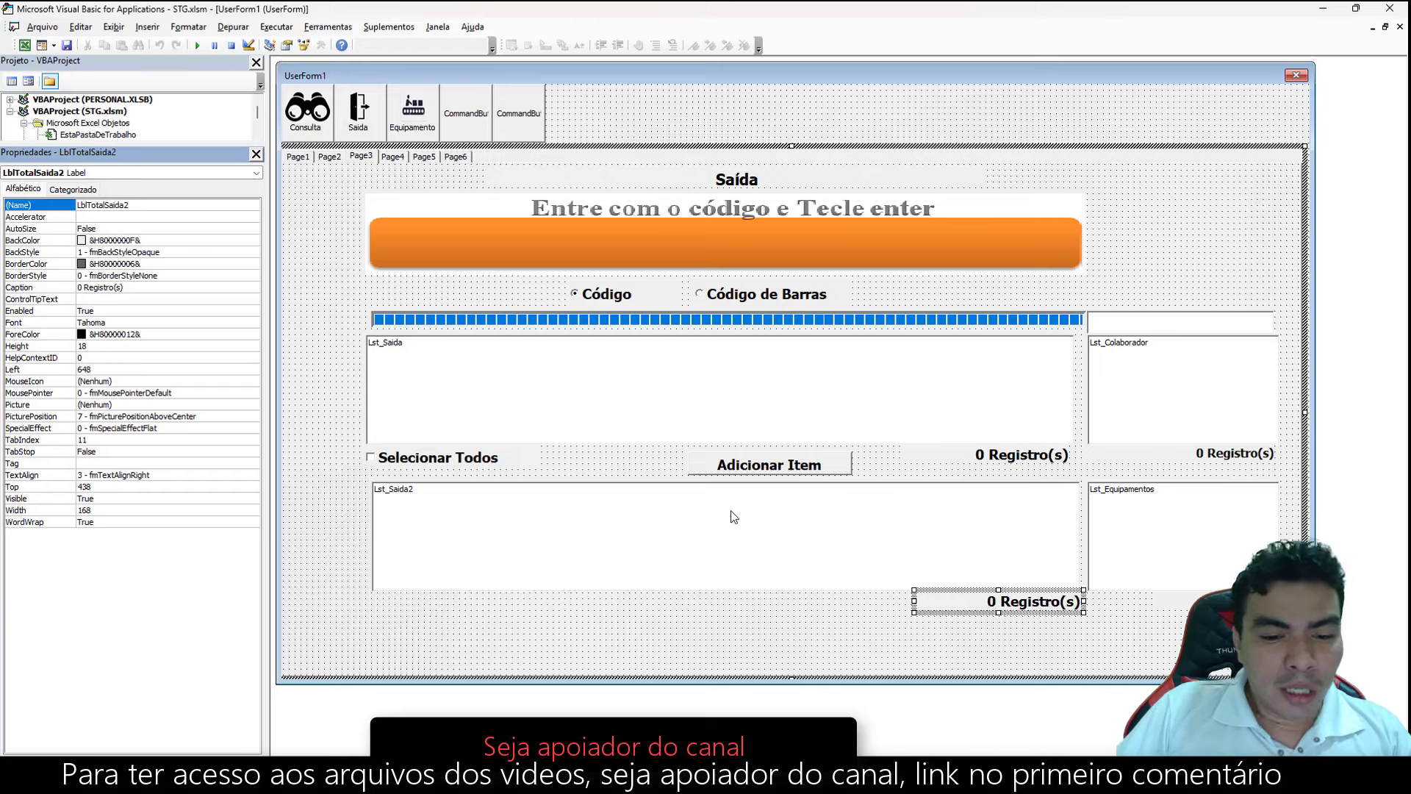
Draw a CommandButton below Lst_Saida2 using the Toolbox.
left_click(292, 228)
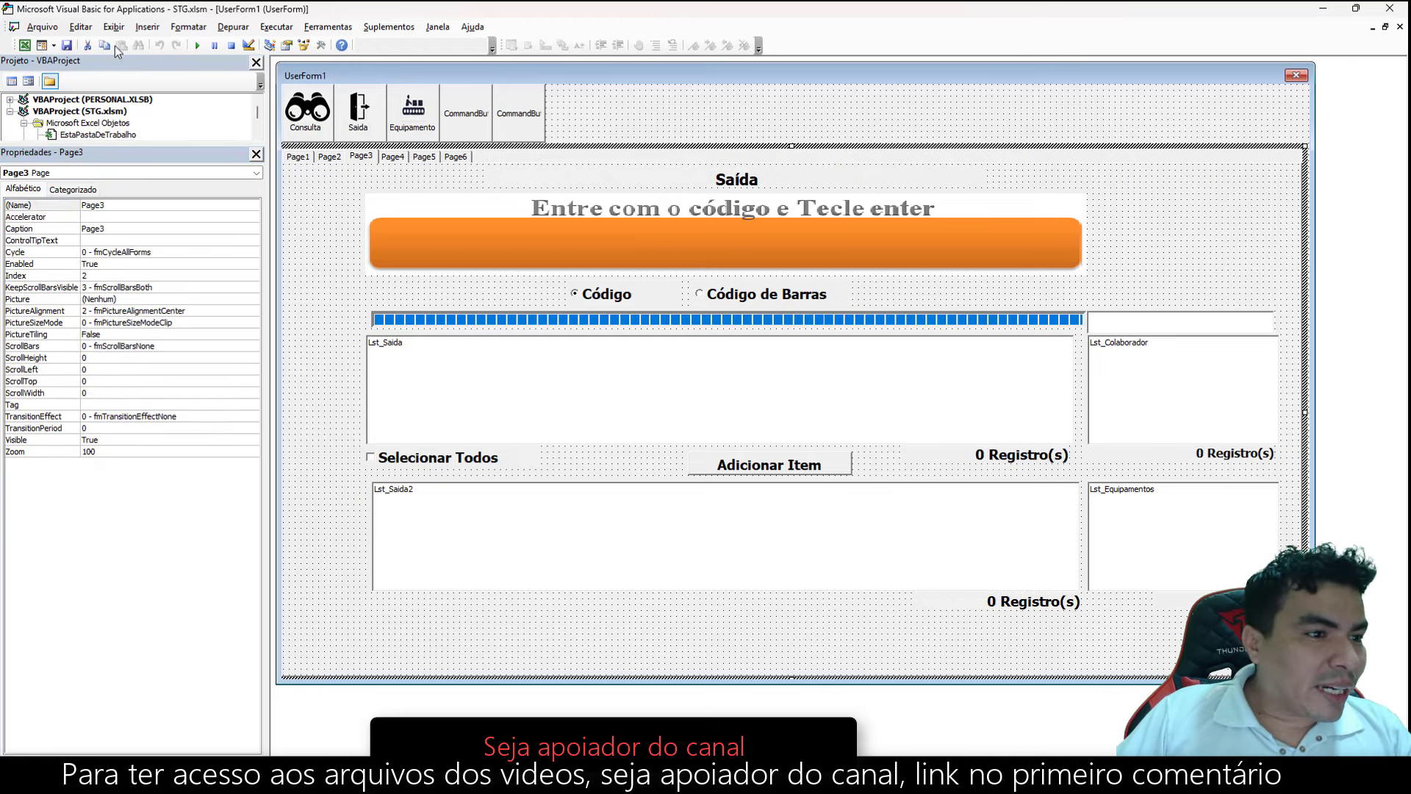
left_click(114, 27)
left_click(163, 235)
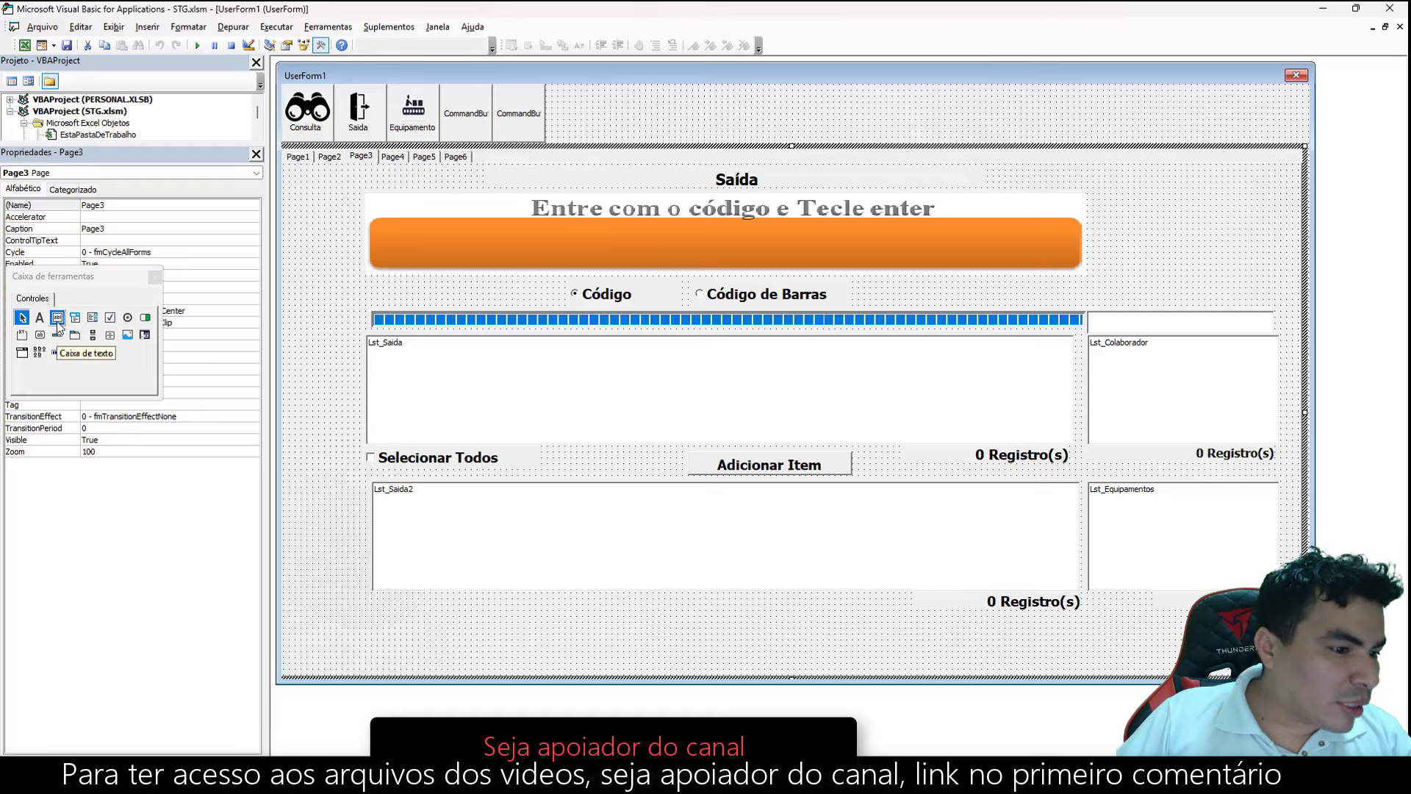
left_click(41, 334)
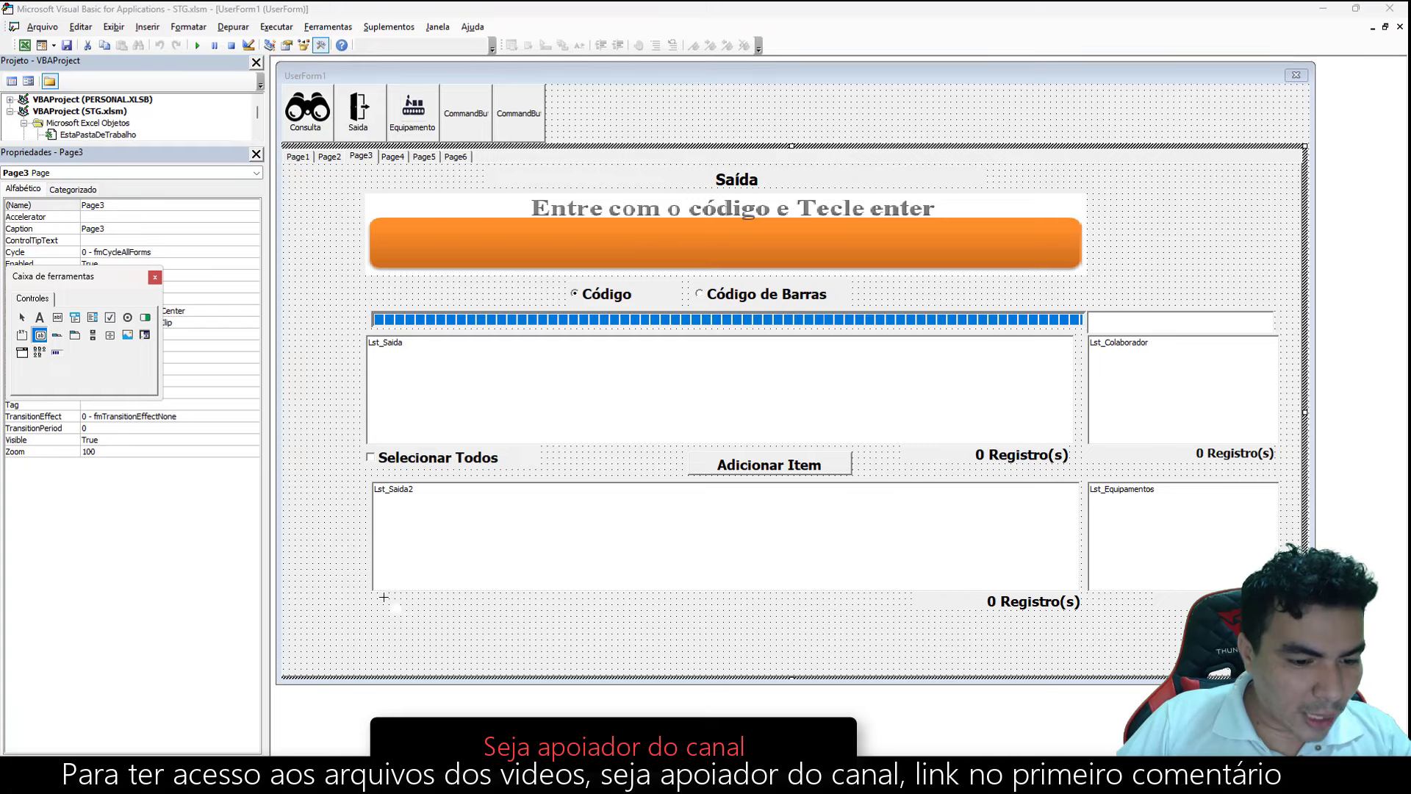
left_click_drag(383, 597, 396, 601)
left_click_drag(493, 616, 497, 618)
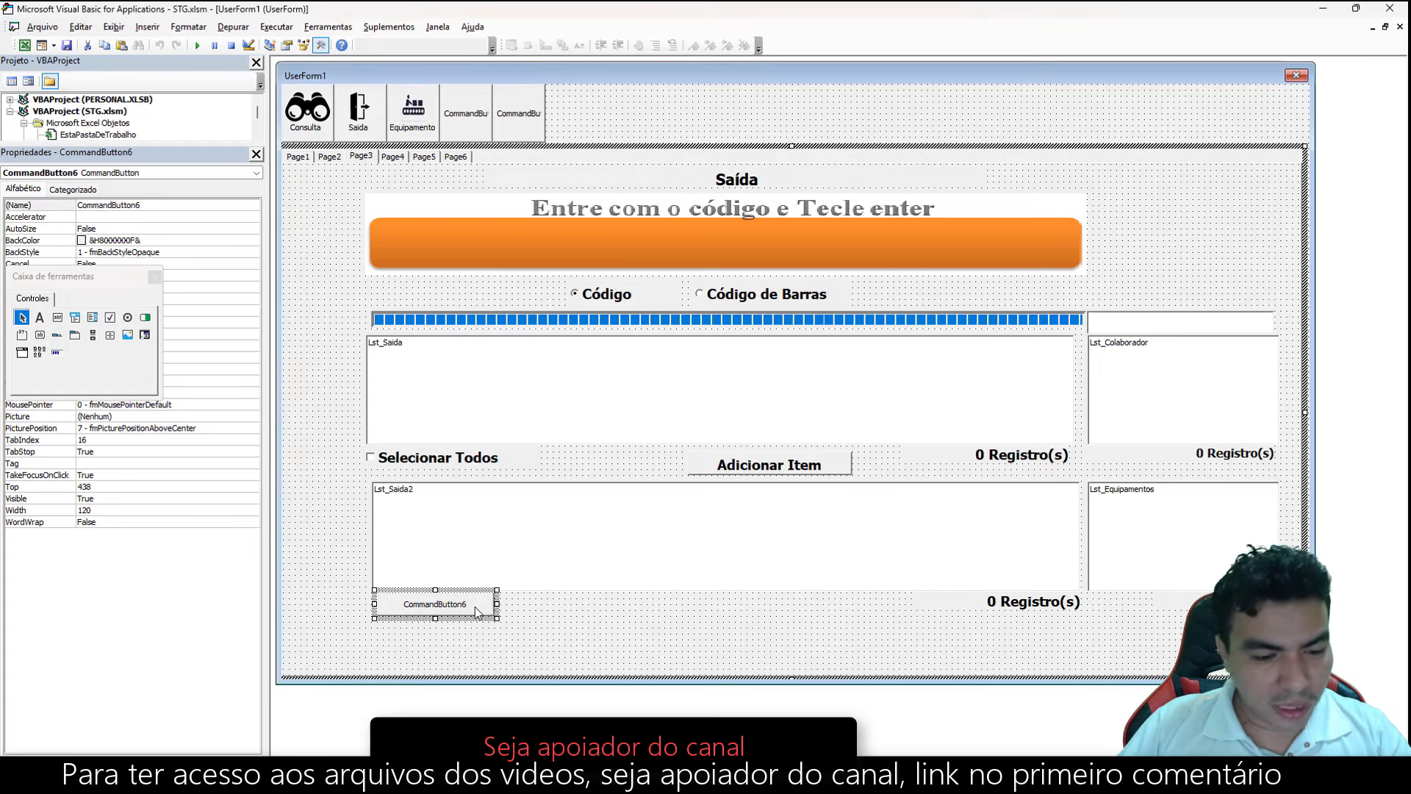
Copy and paste the button, placing CommandButton7 beside CommandButton6.
key("ctrl+c")
key("ctrl+v")
left_click_drag(747, 401, 602, 550)
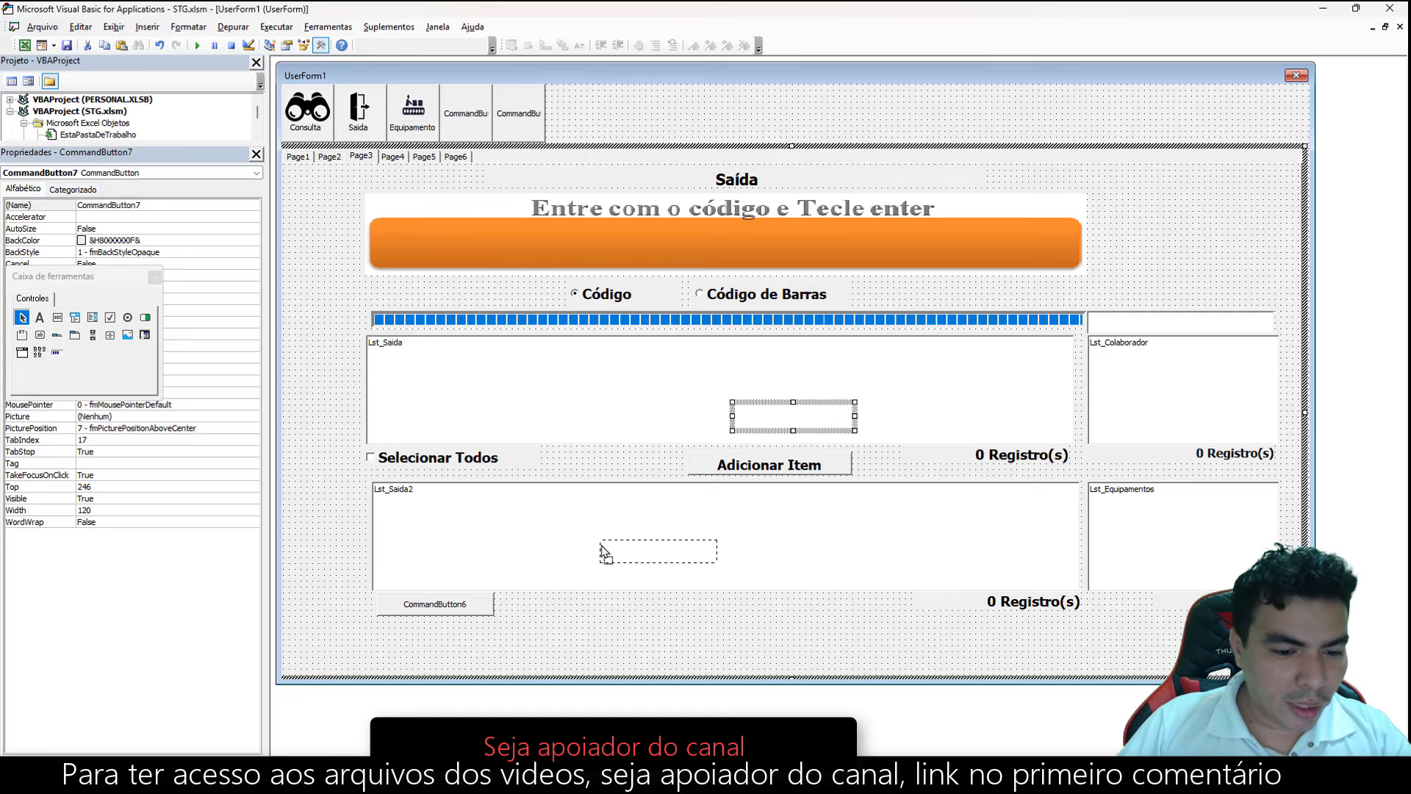
left_click_drag(513, 598, 518, 599)
left_click(464, 602)
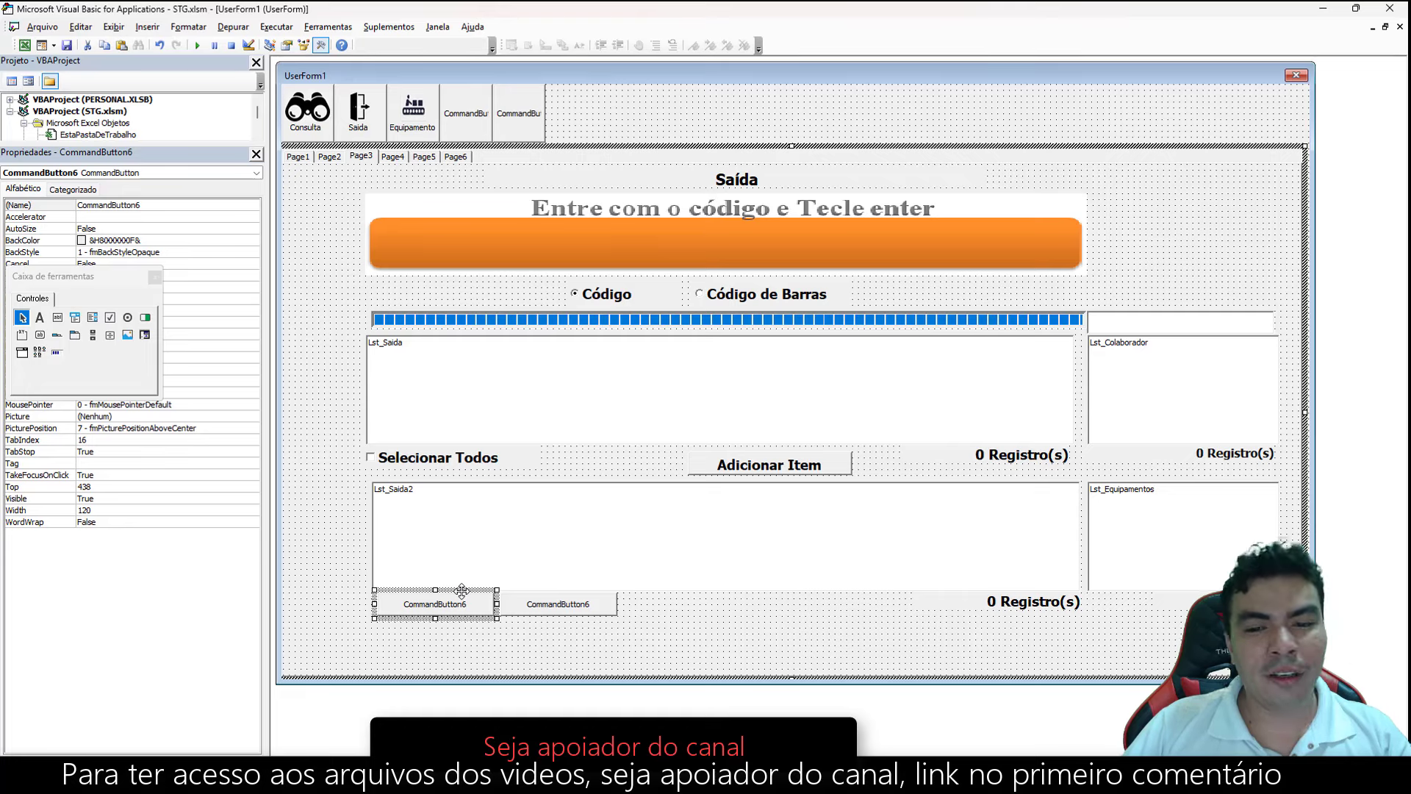
left_click(545, 616)
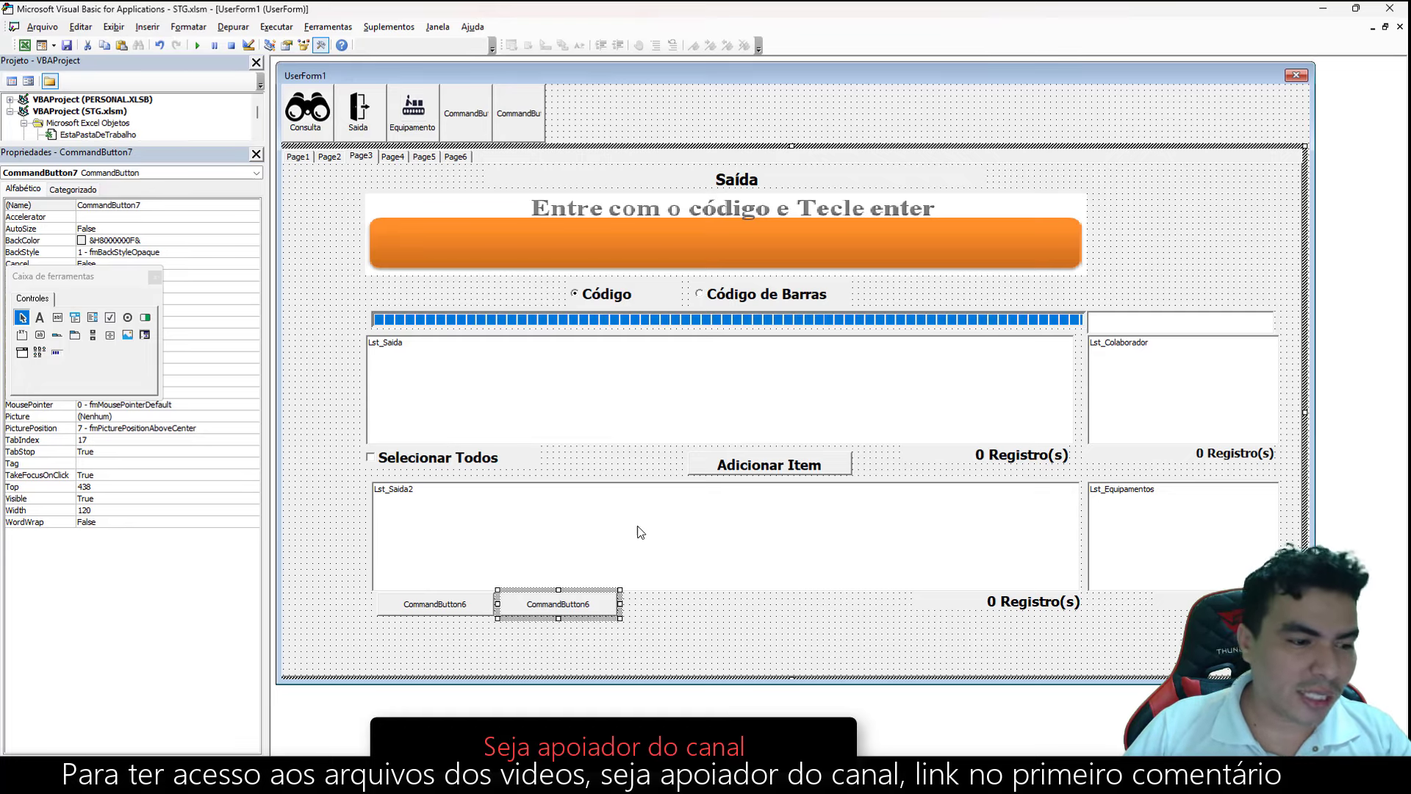
Set the second button's BackColor to red from the standard palette.
left_click(154, 278)
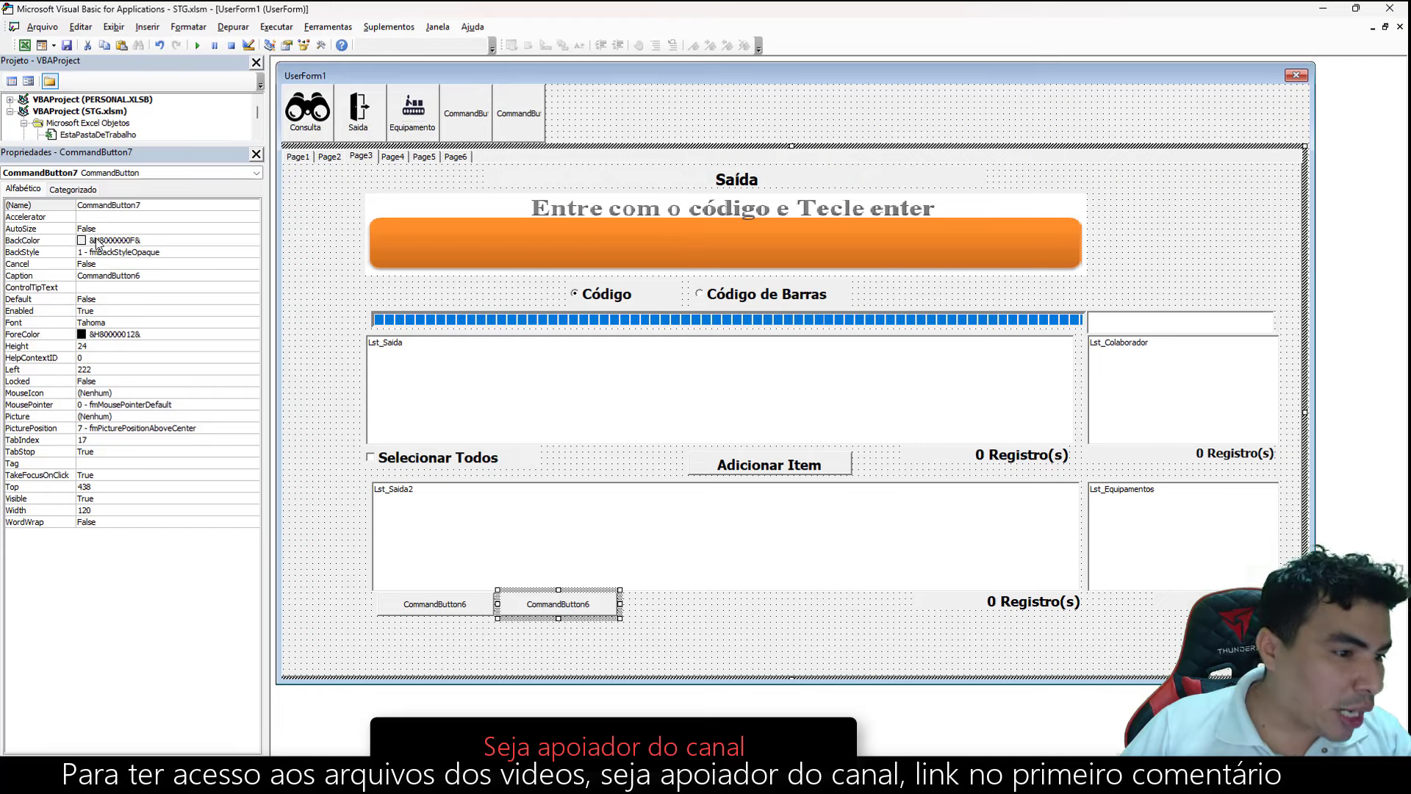
left_click(217, 241)
left_click(253, 241)
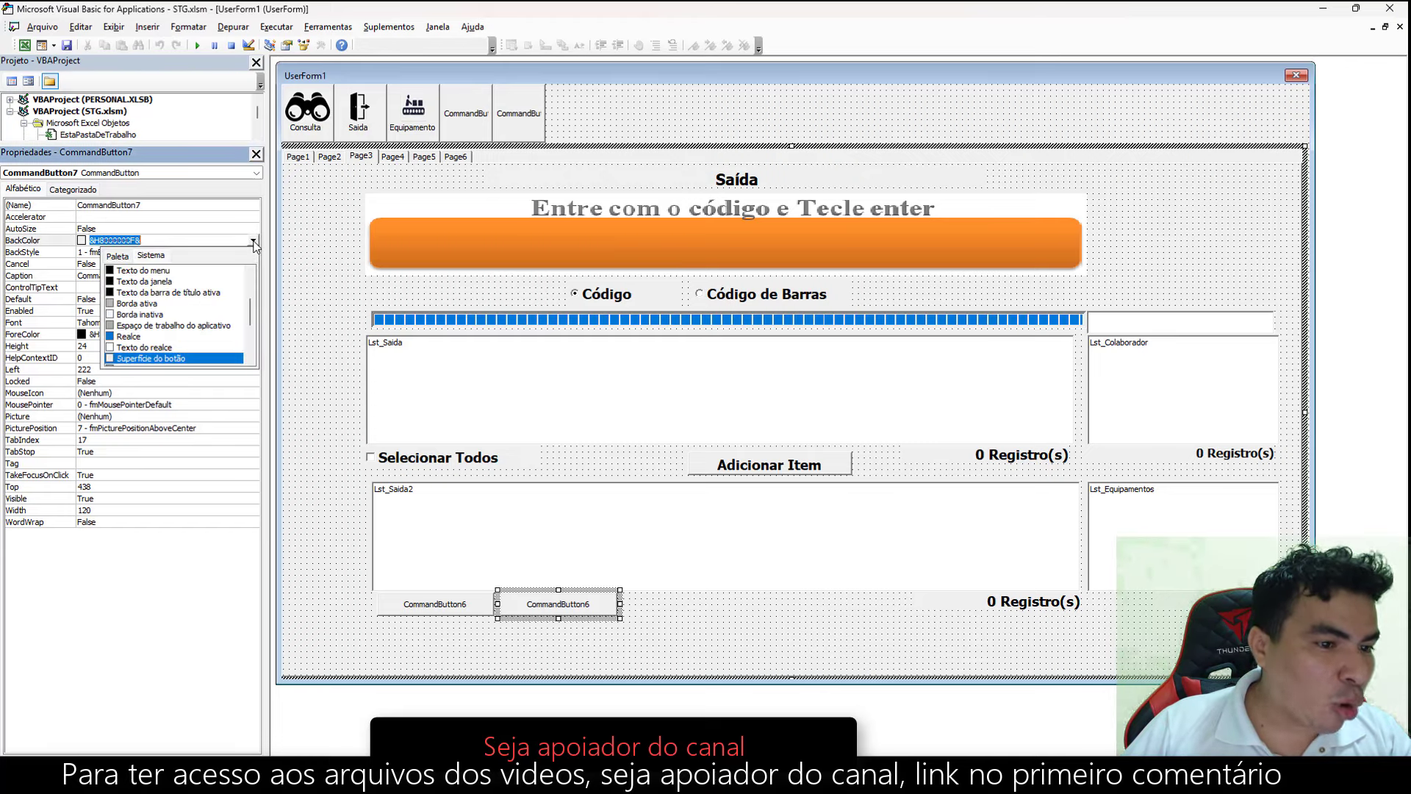
left_click(117, 255)
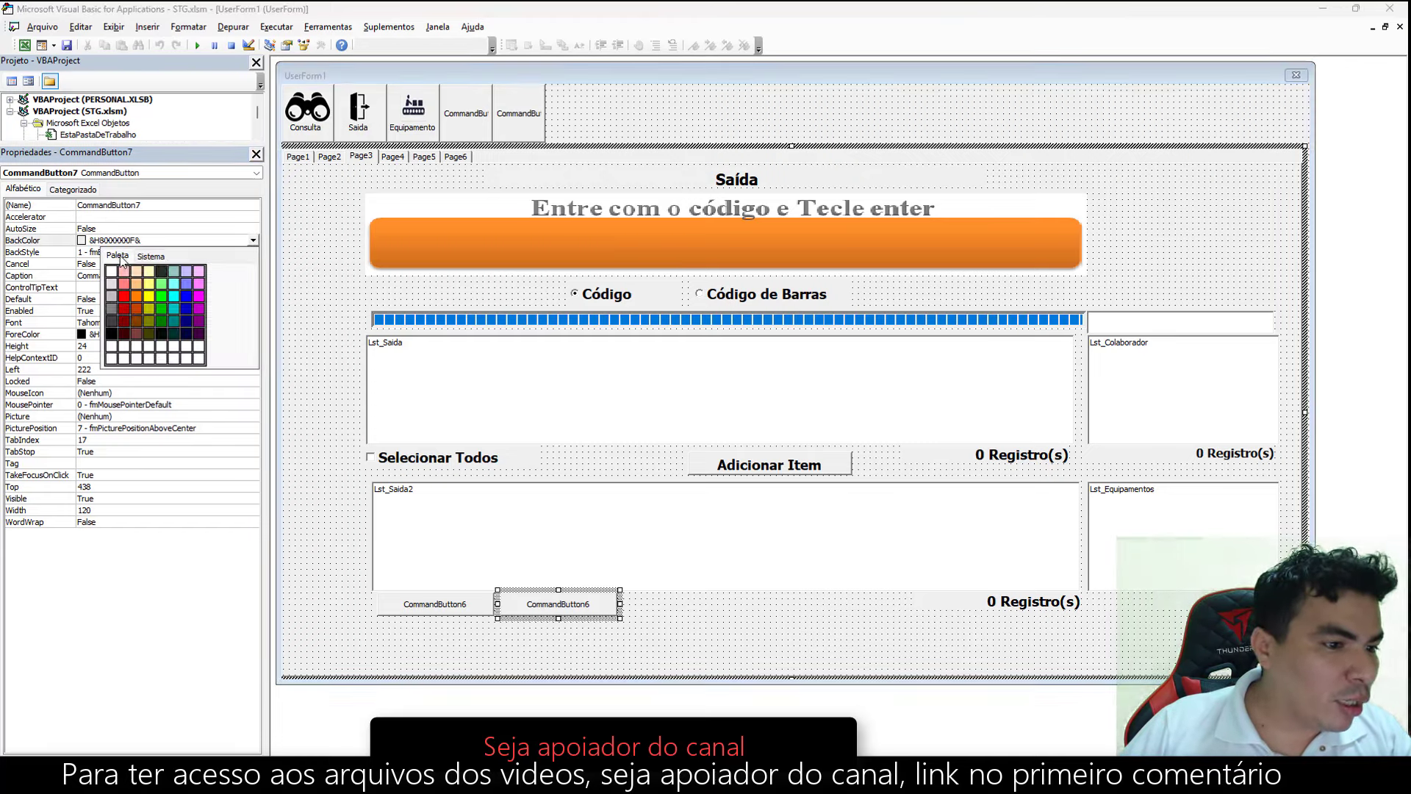
left_click(126, 294)
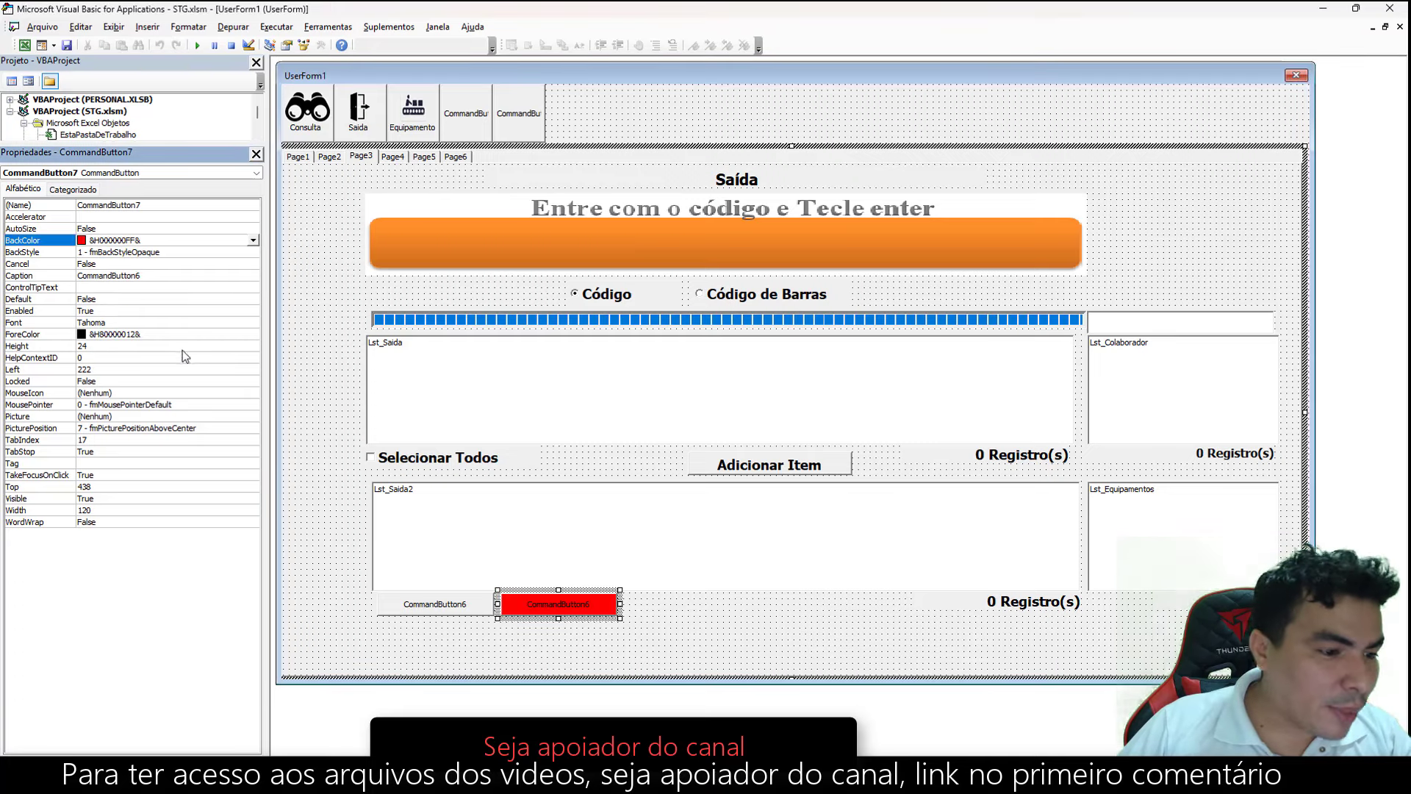
Set the button's Caption to 'Cancelar'.
left_click(32, 278)
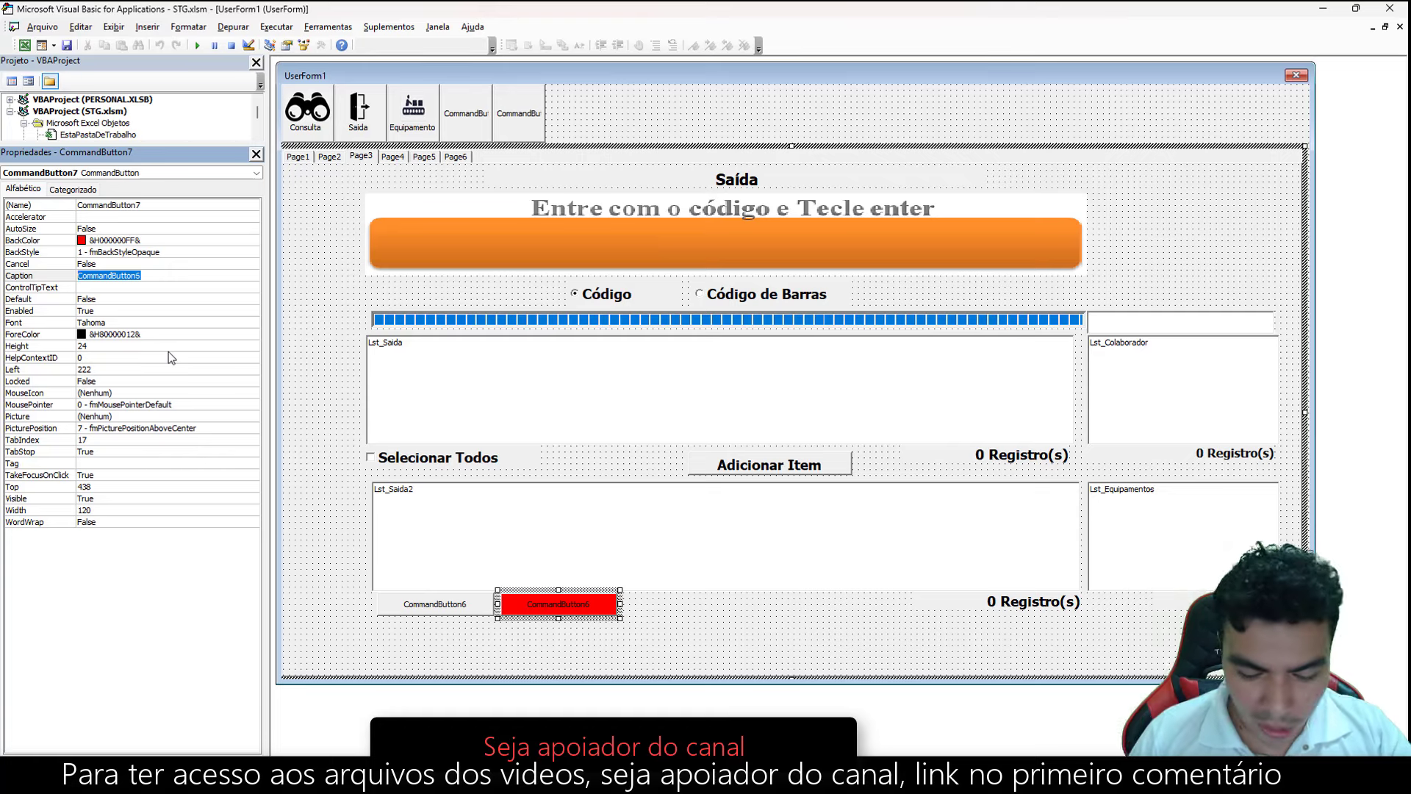
type("Cancelar")
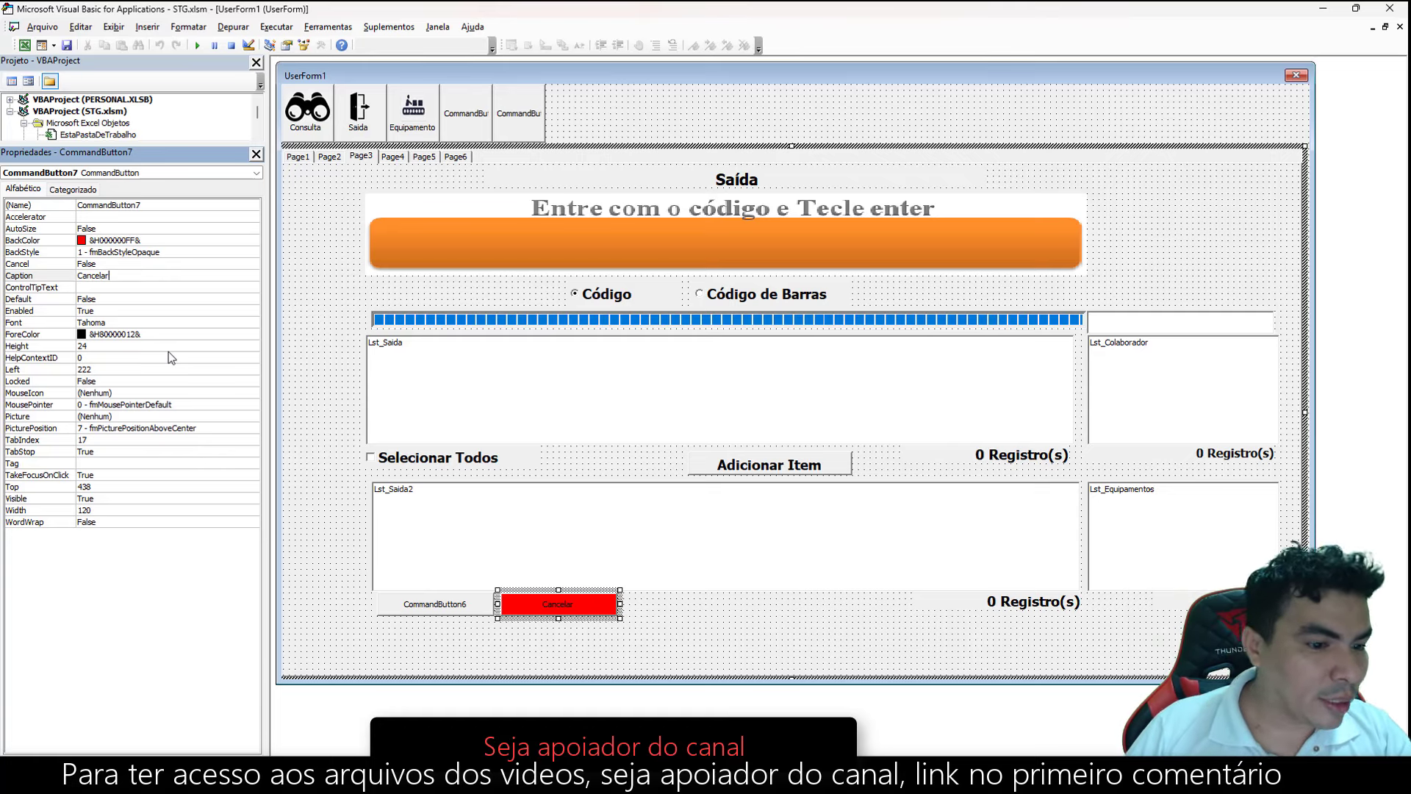
left_click(674, 647)
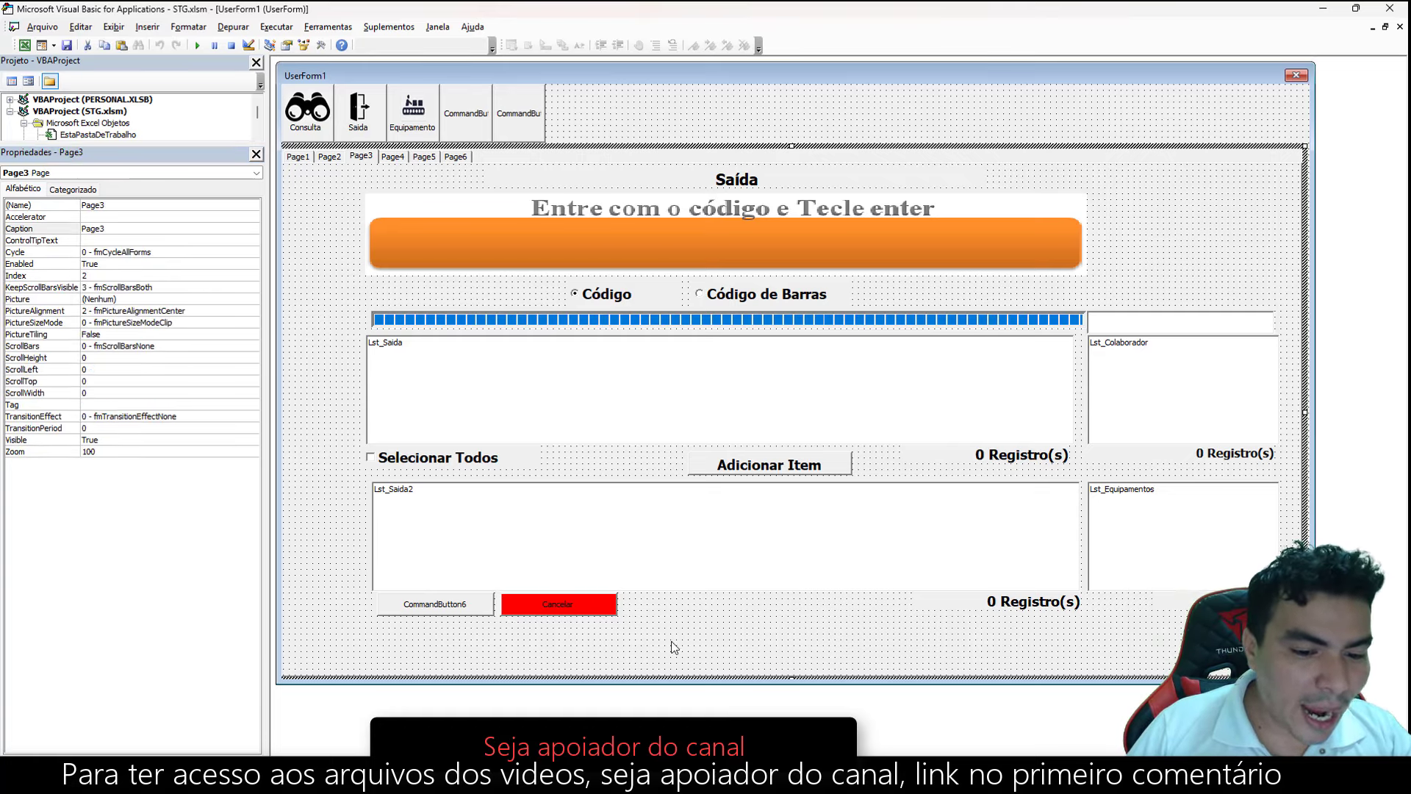
left_click(575, 611)
Set the Cancelar button's ForeColor to white.
left_click(122, 335)
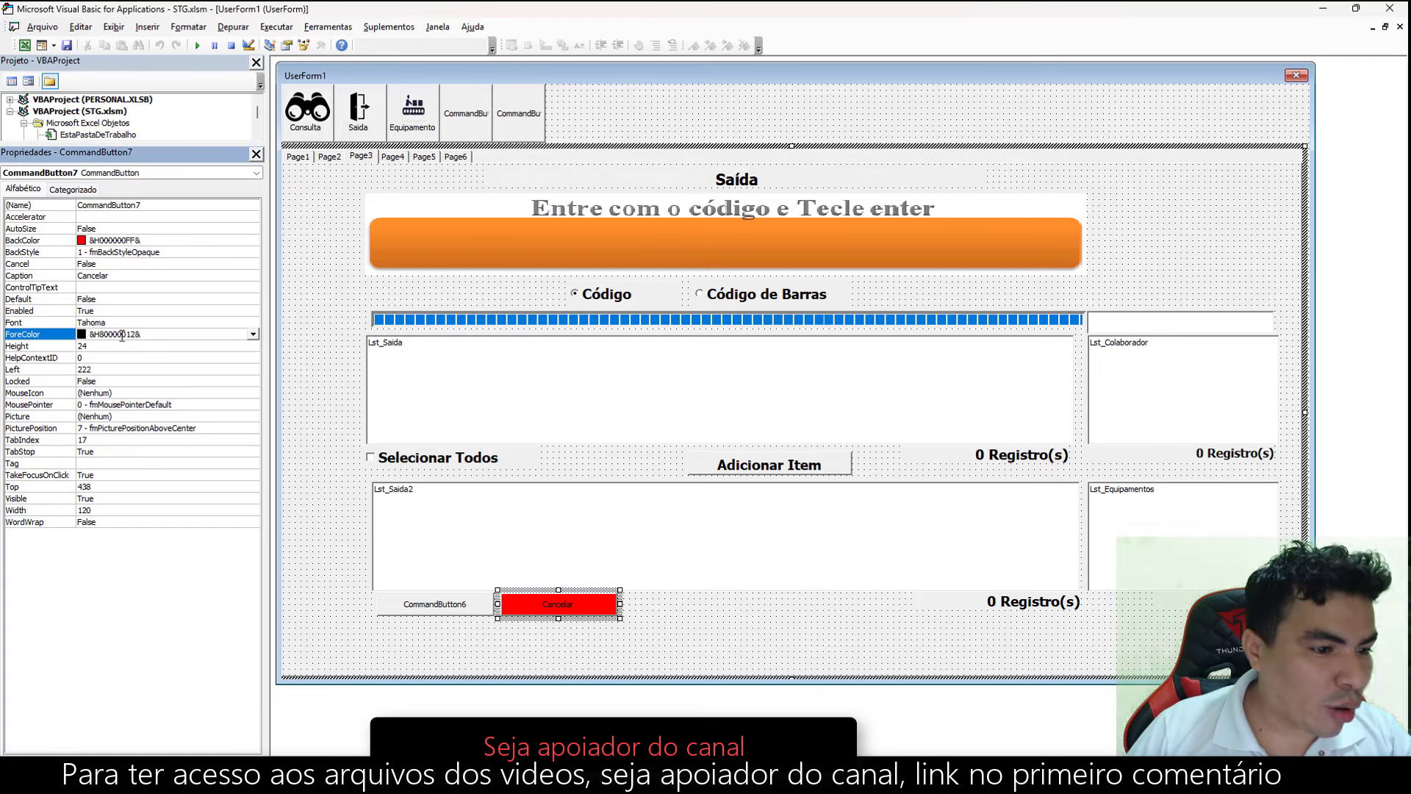
left_click(252, 334)
left_click(117, 349)
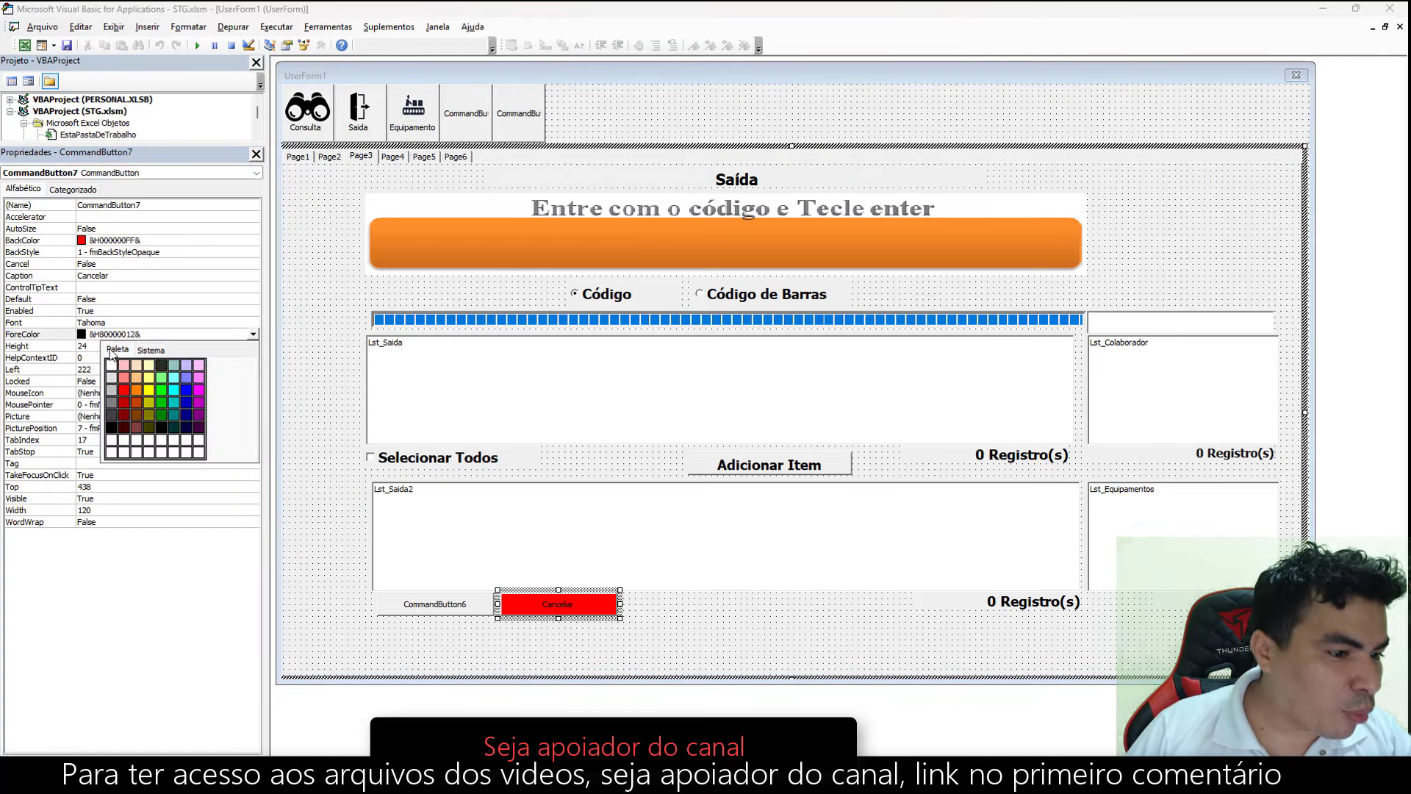
left_click(112, 366)
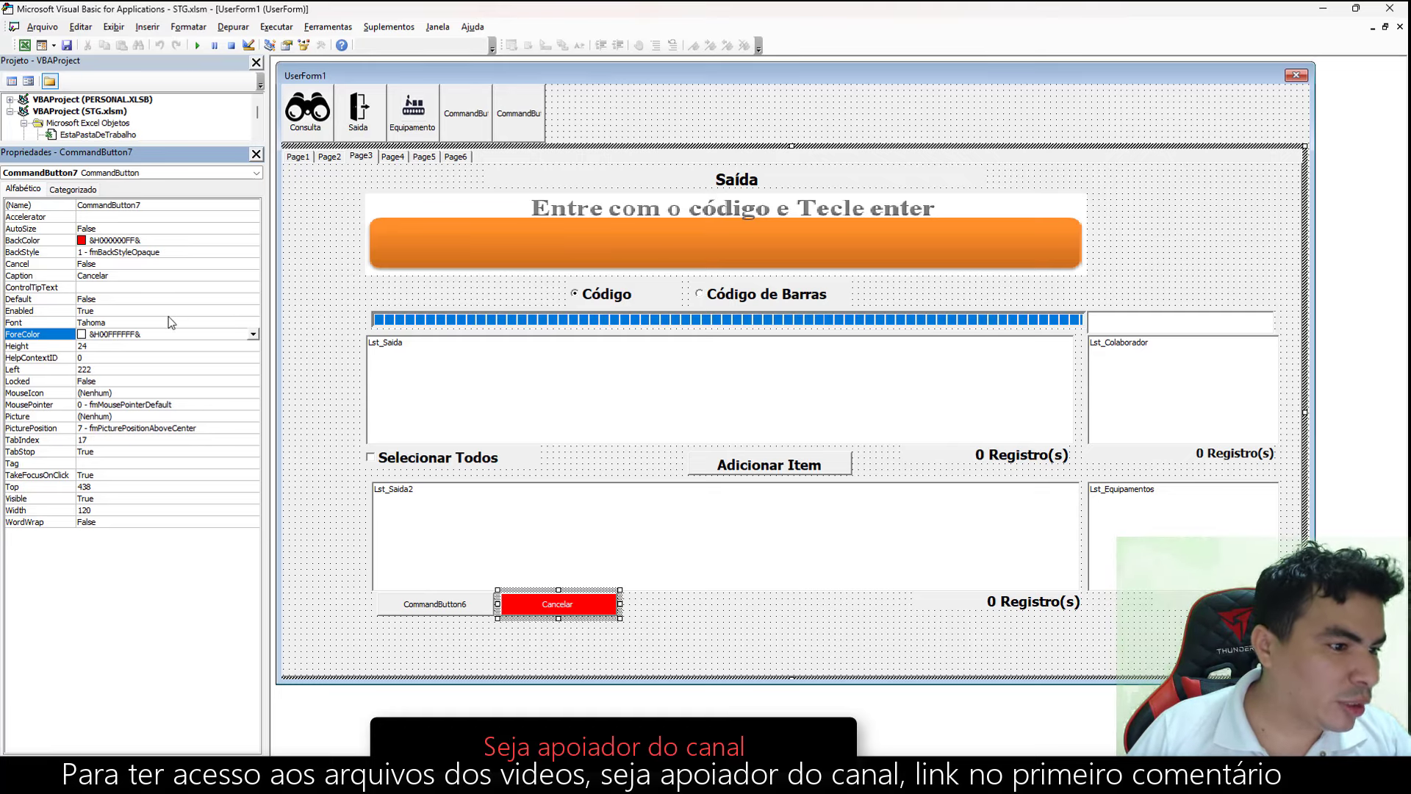
Make the Cancelar caption font bold, size 12.
left_click(25, 323)
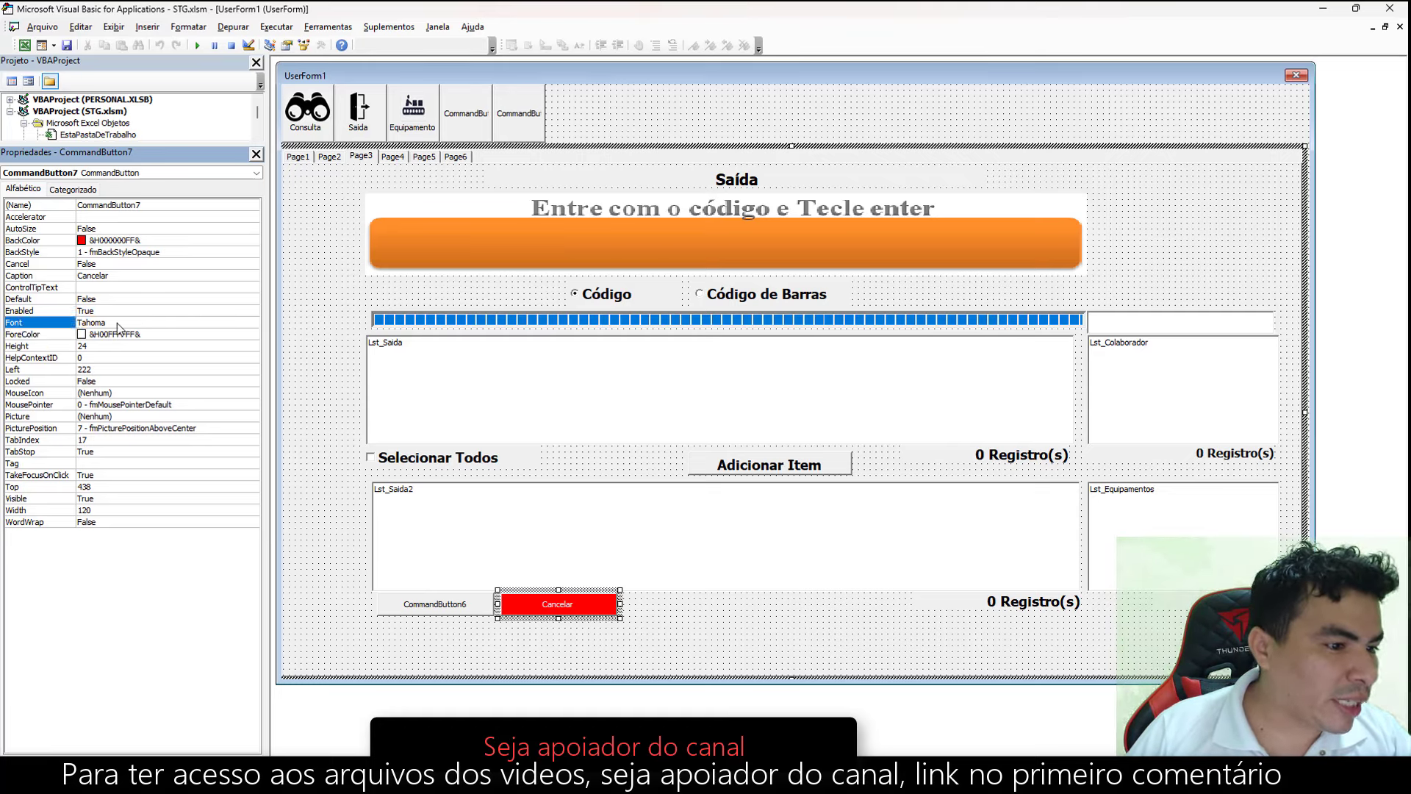
left_click(253, 324)
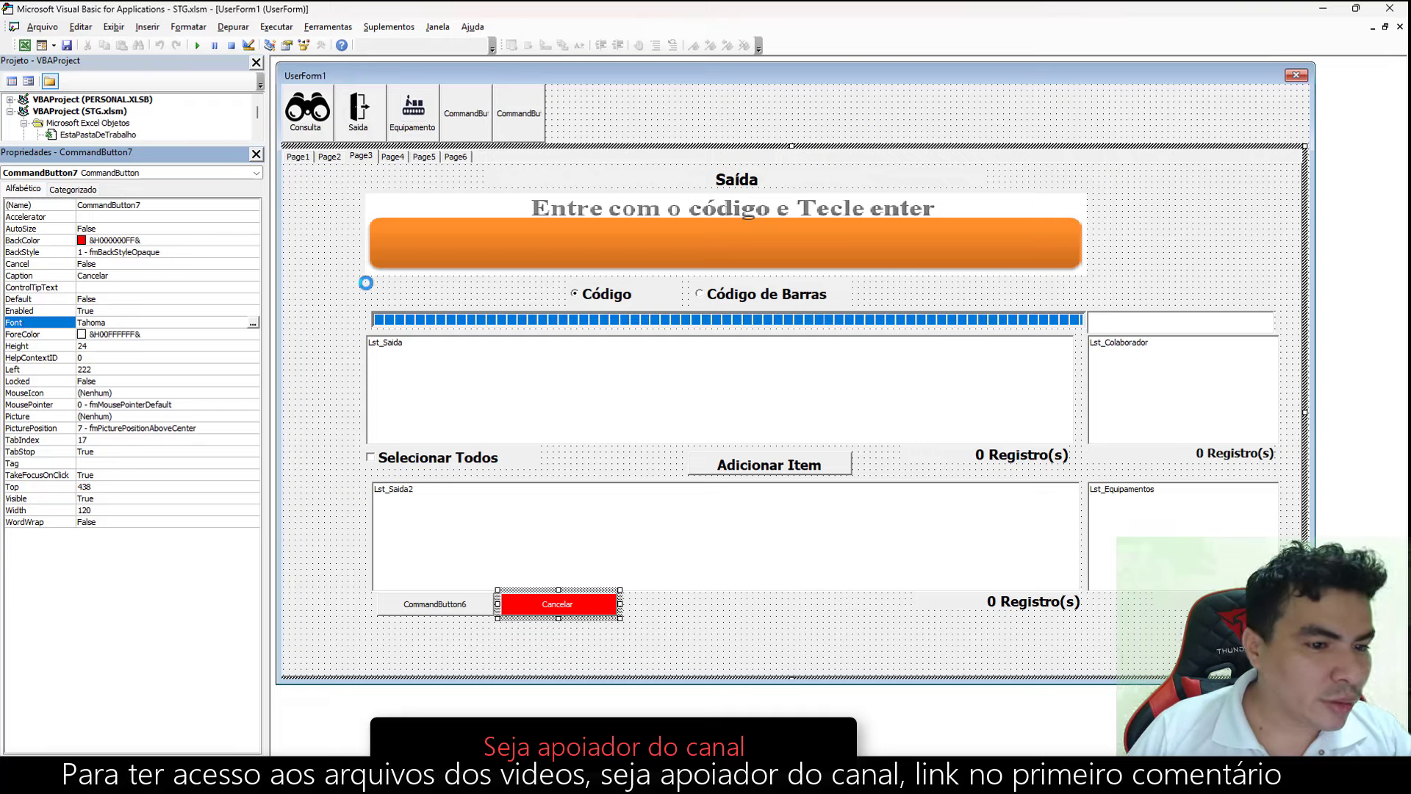
left_click(162, 161)
left_click(283, 182)
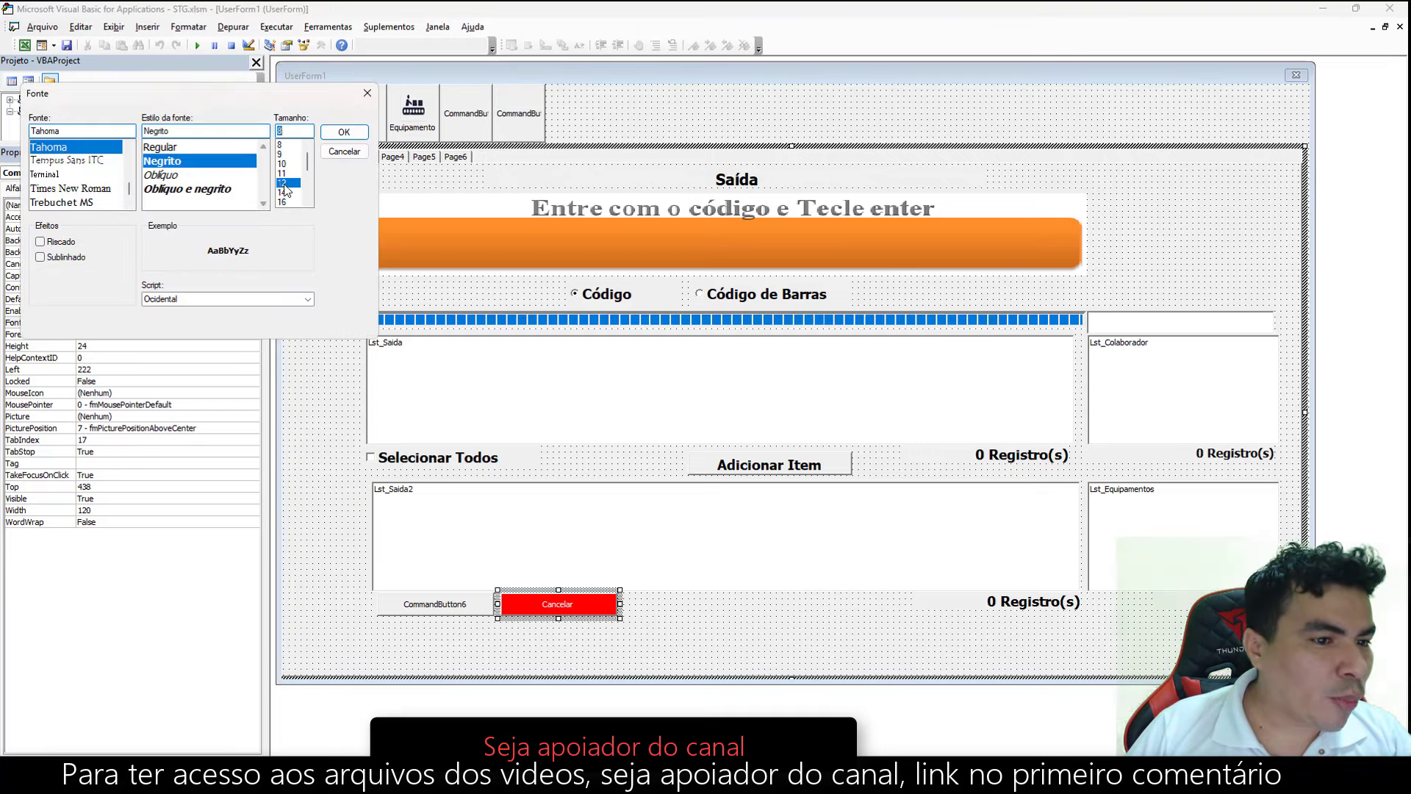
left_click(345, 133)
left_click(678, 634)
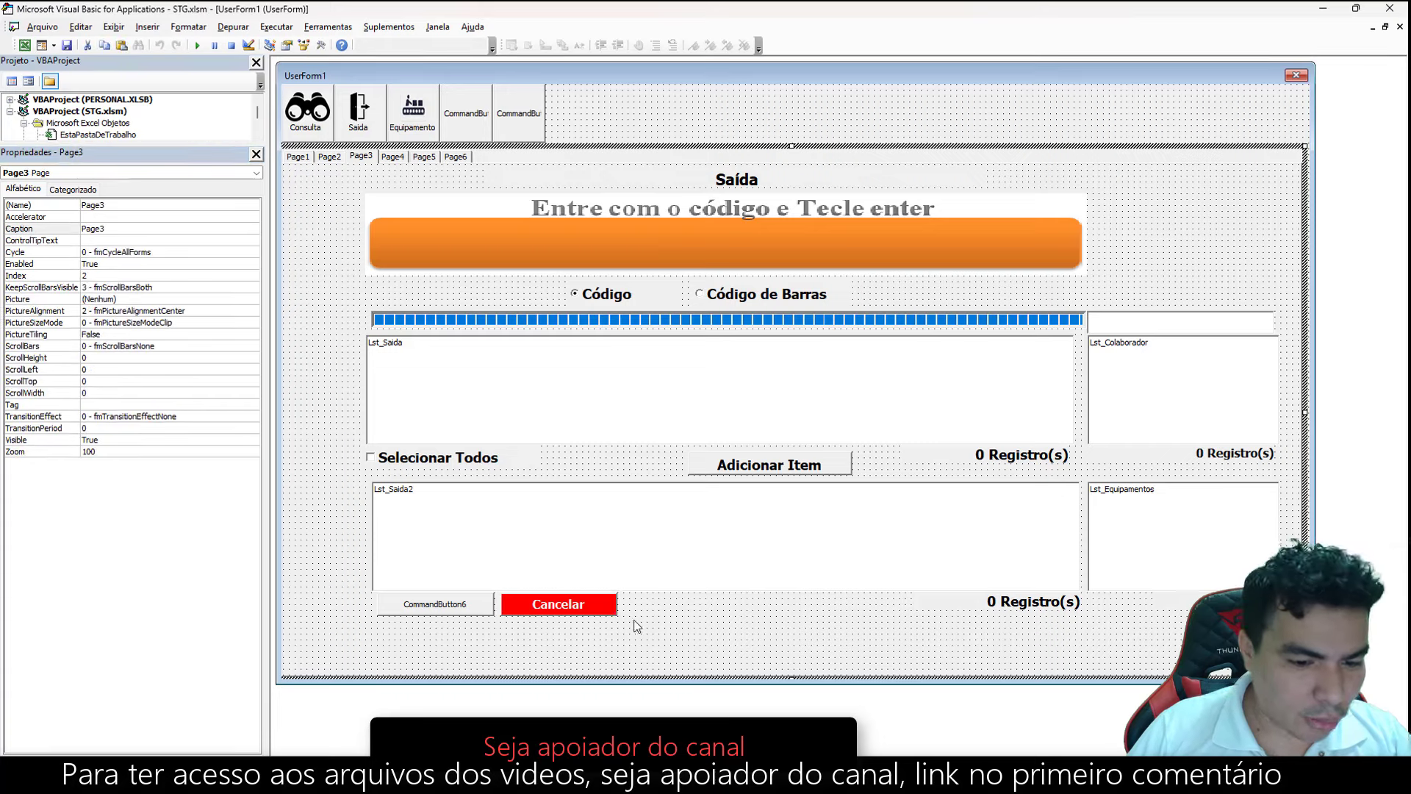
left_click(604, 616)
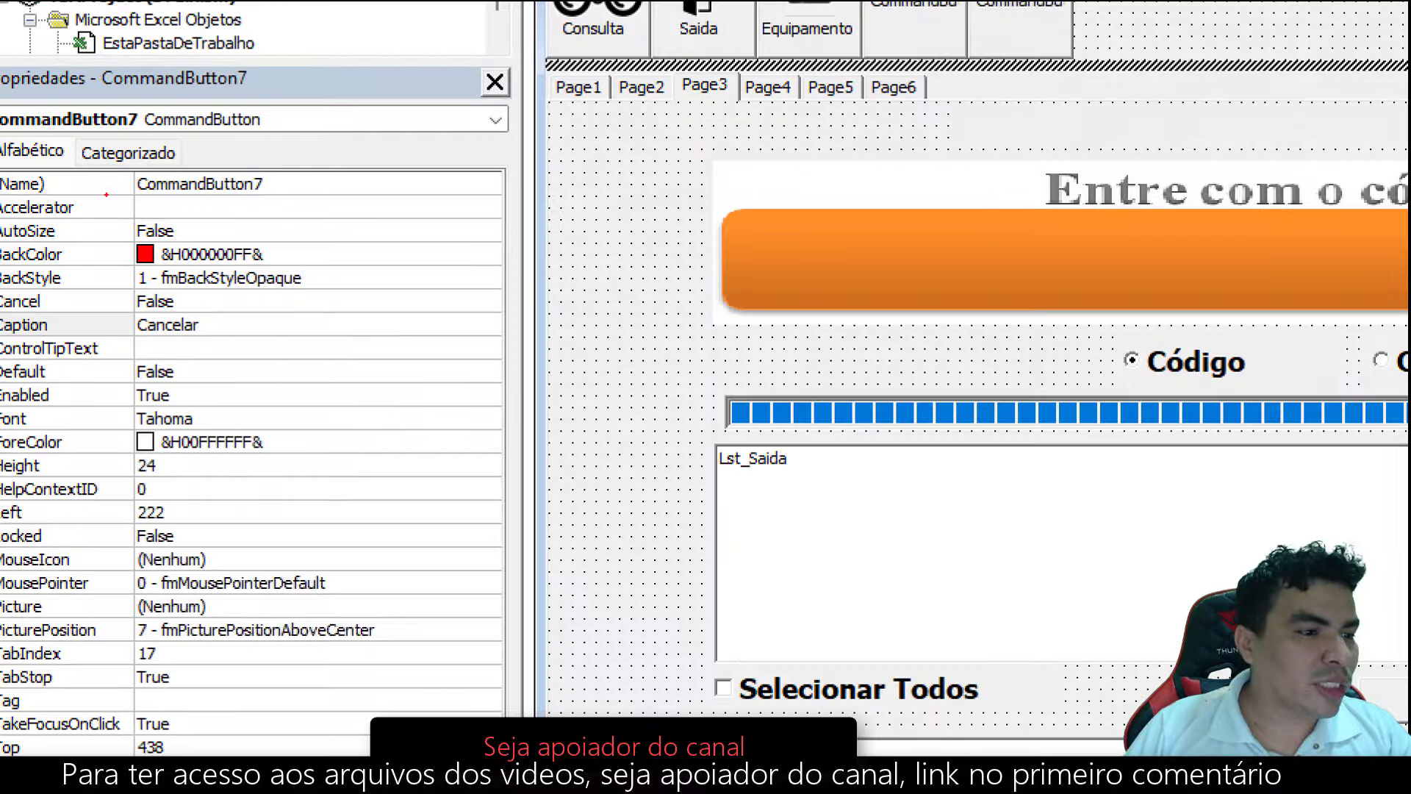
Rename the button to BtnCancelar.
mouse_move(107, 196)
left_mouse_down()
mouse_move(213, 139)
mouse_move(108, 168)
left_mouse_up()
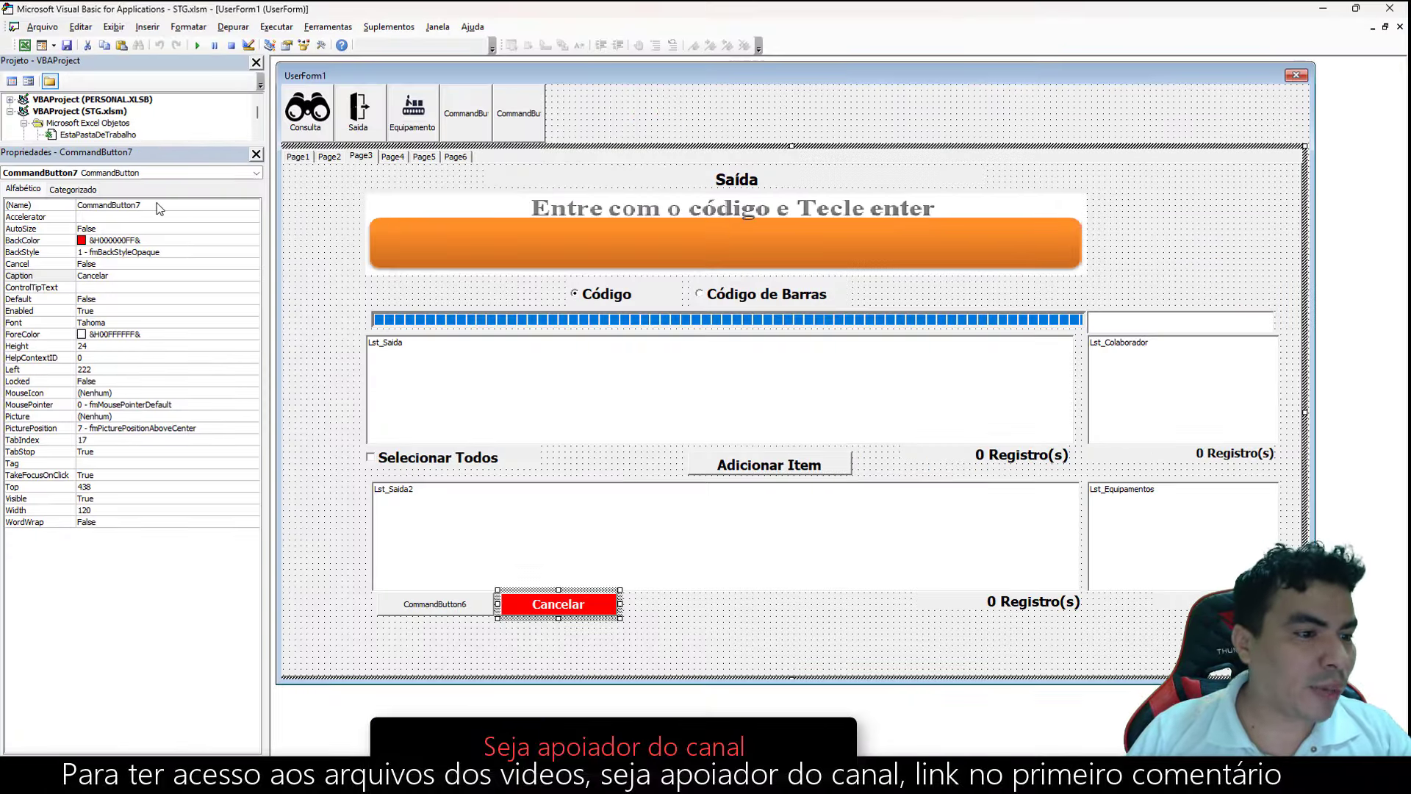
left_click(58, 206)
left_click(143, 203)
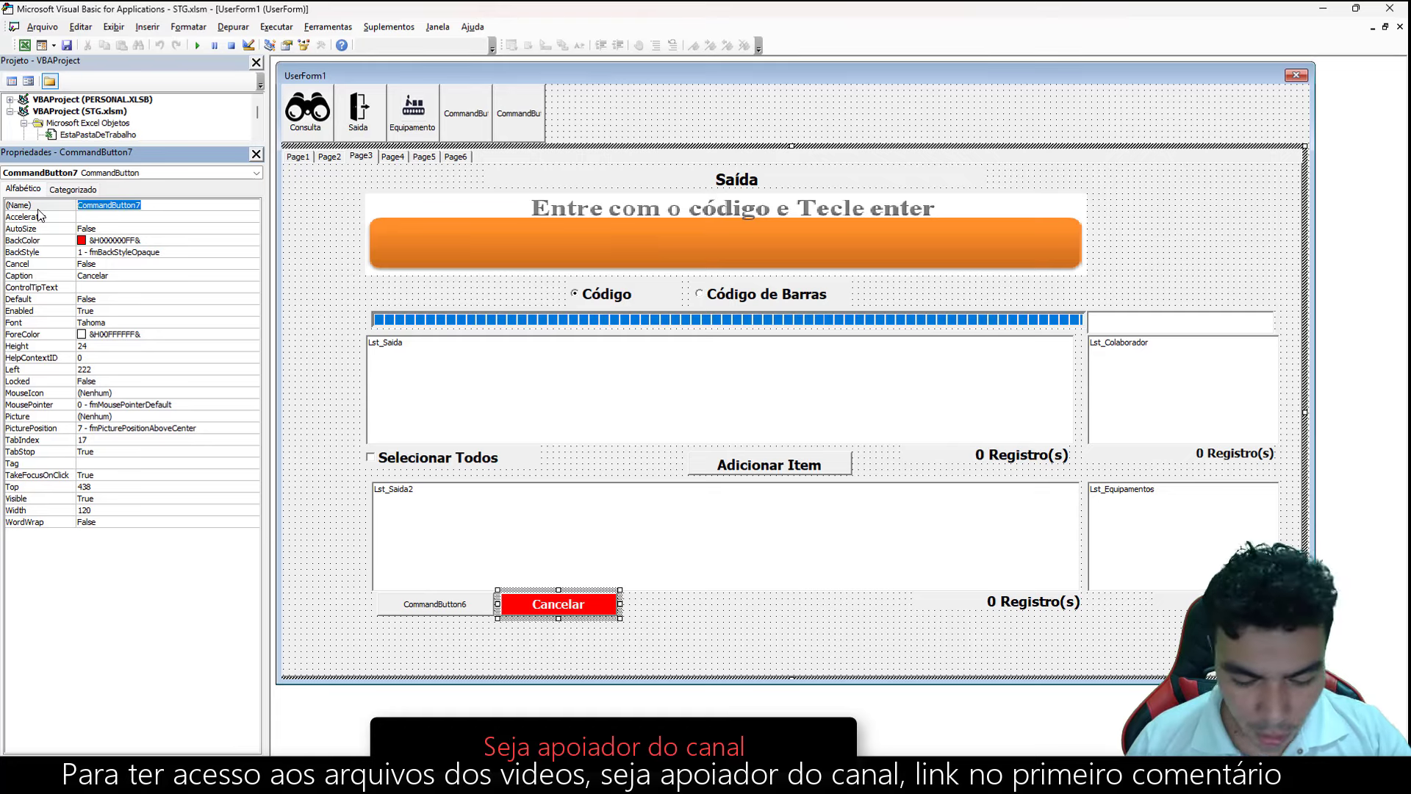
type("BtnCa")
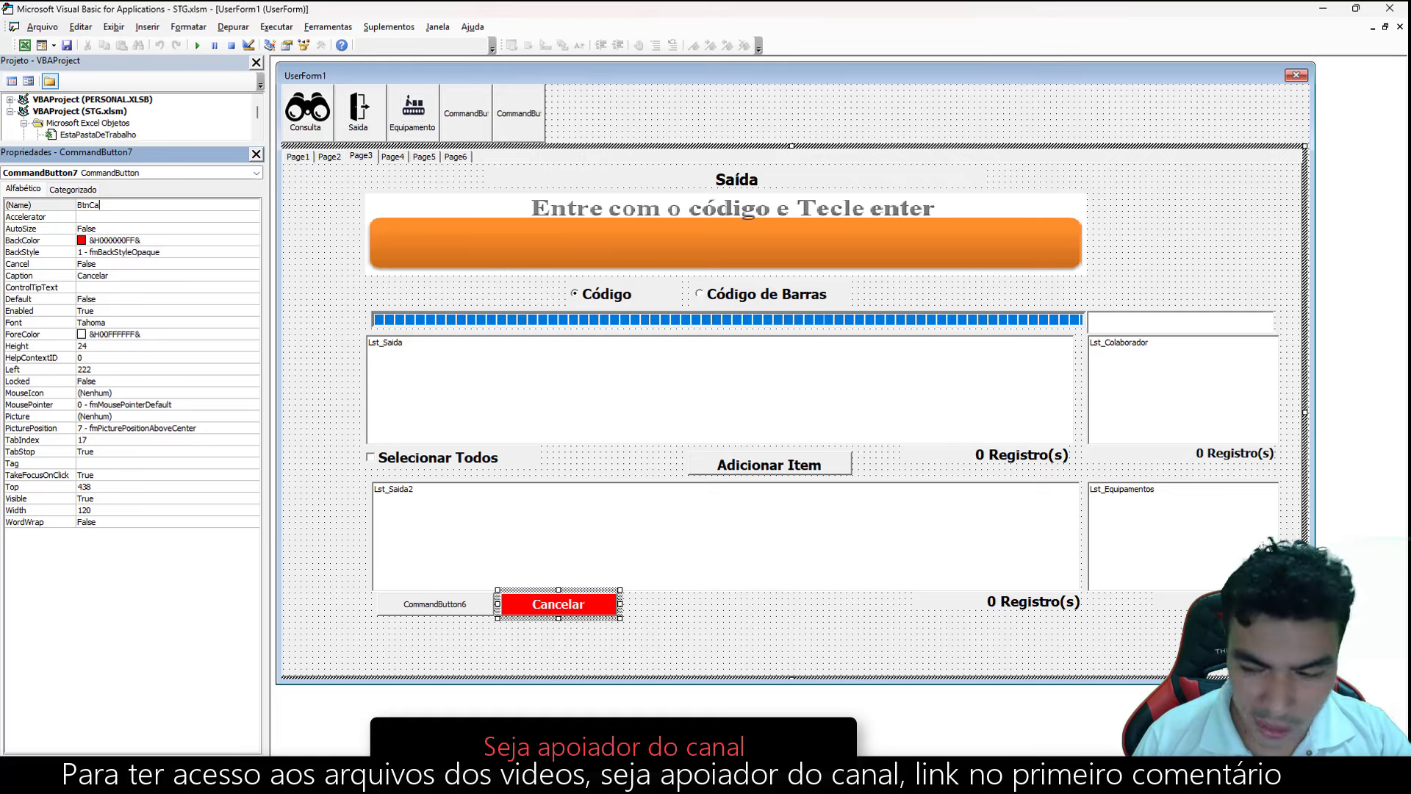
type("ncelar")
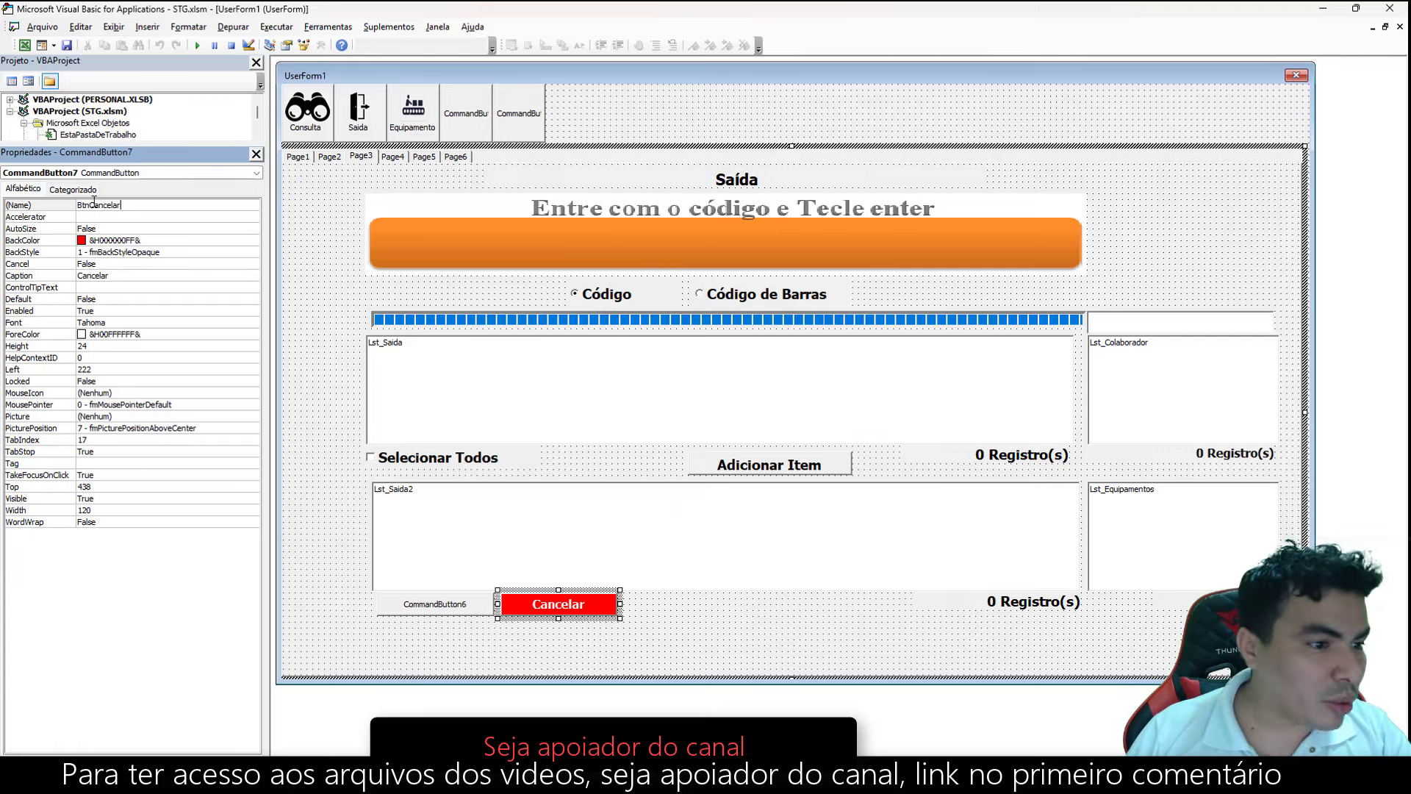
key("ctrl+1")
left_click_drag(92, 211, 156, 282)
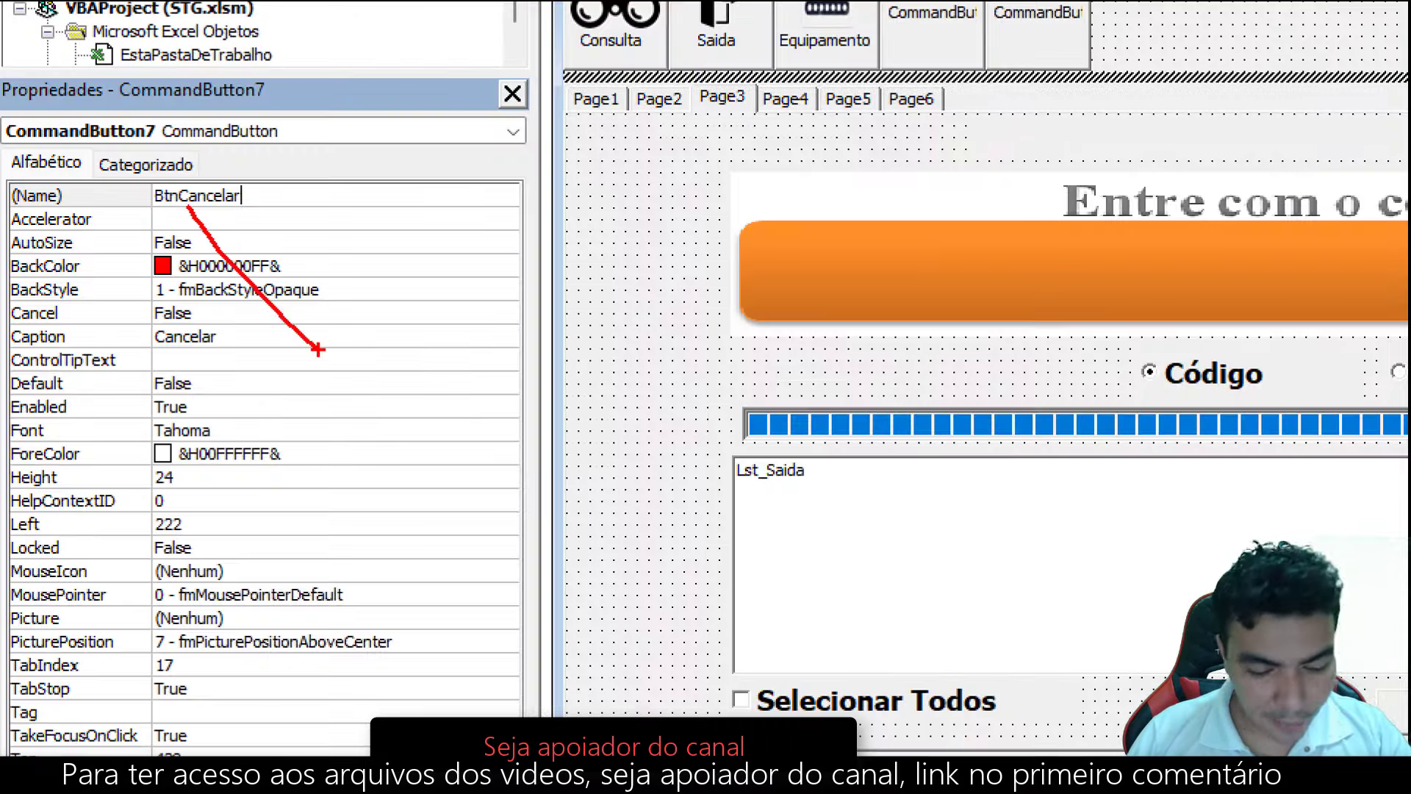
key("Escape")
Open the BtnCancelar_Click routine, widen the code window, and add blank lines.
left_click(661, 626)
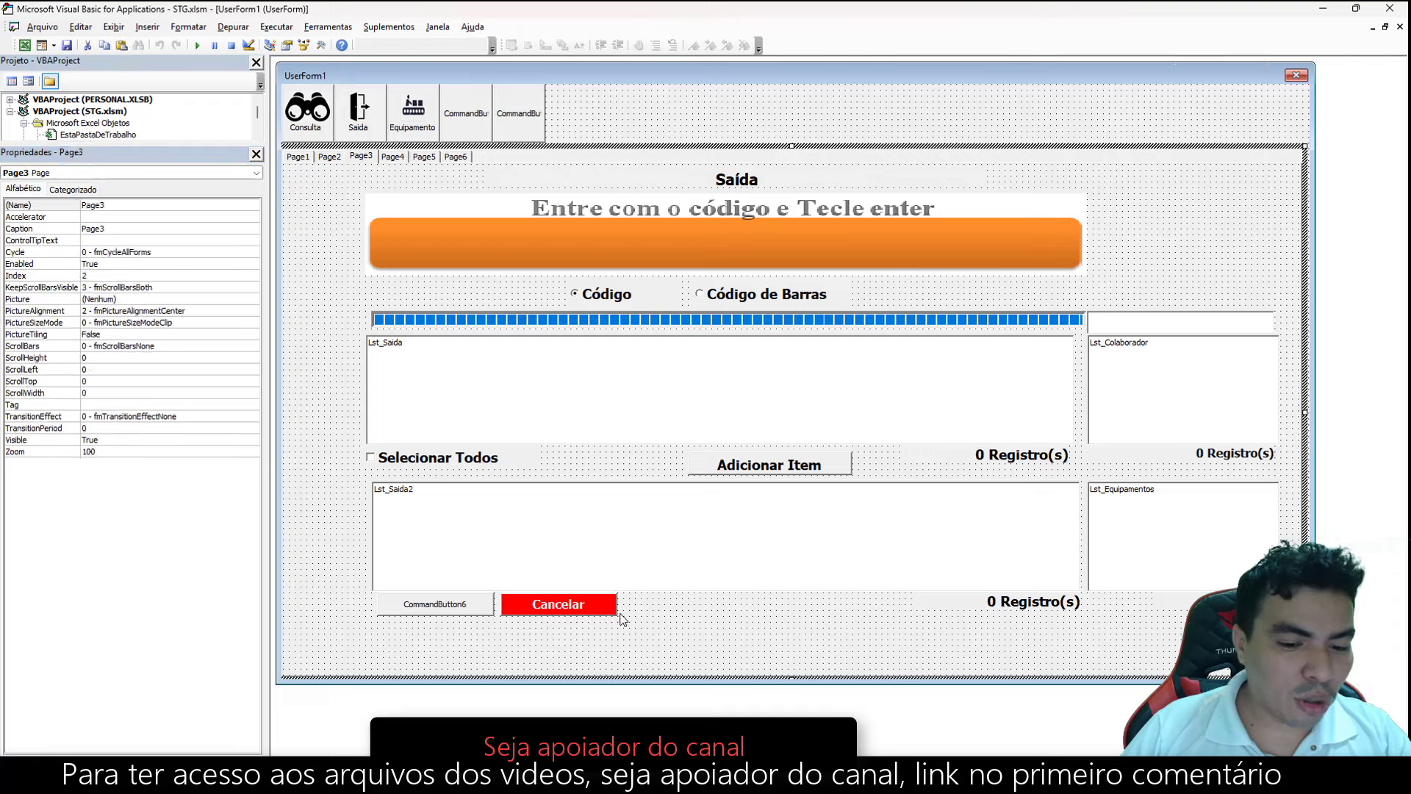
double_click(610, 616)
left_click(256, 62)
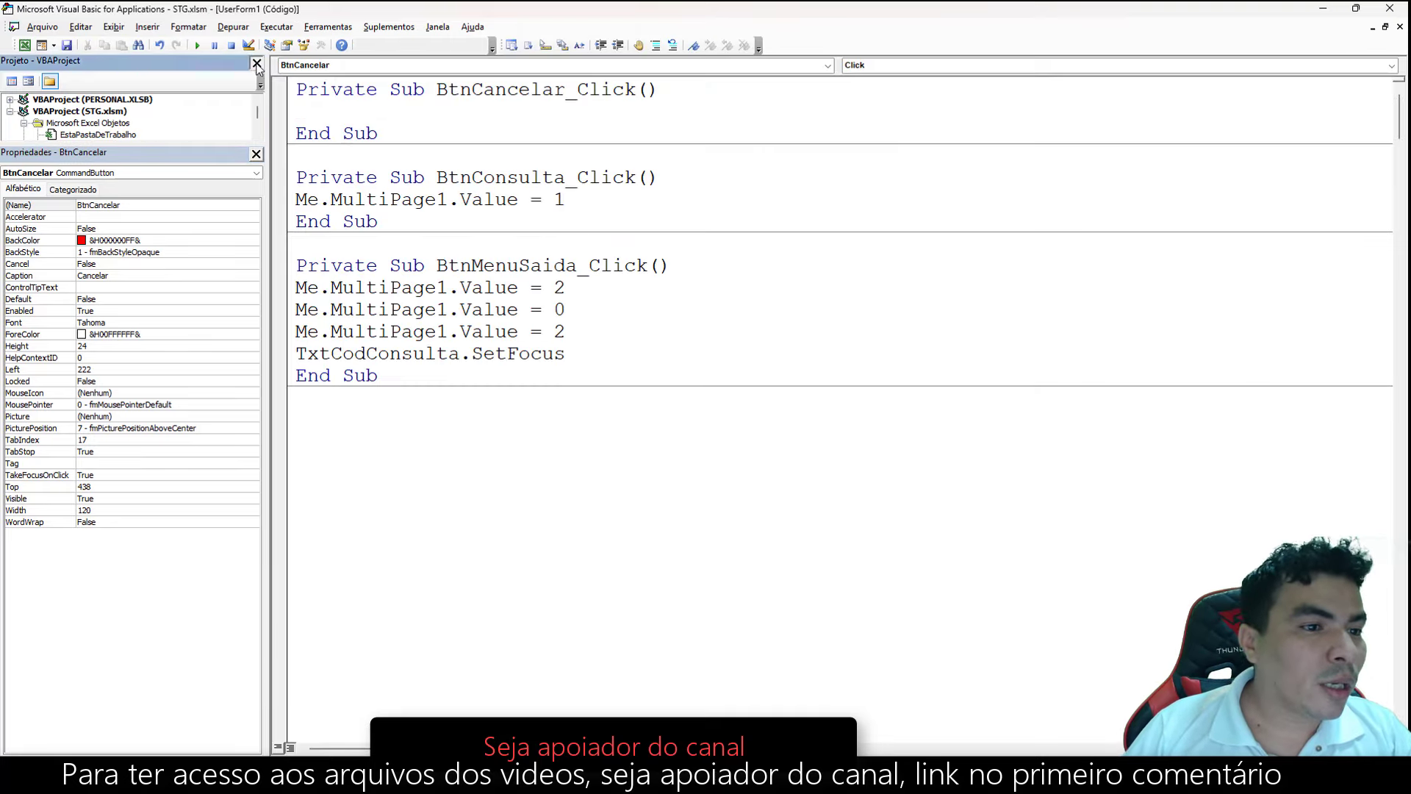
left_click(257, 63)
left_click(142, 156)
key("Return")
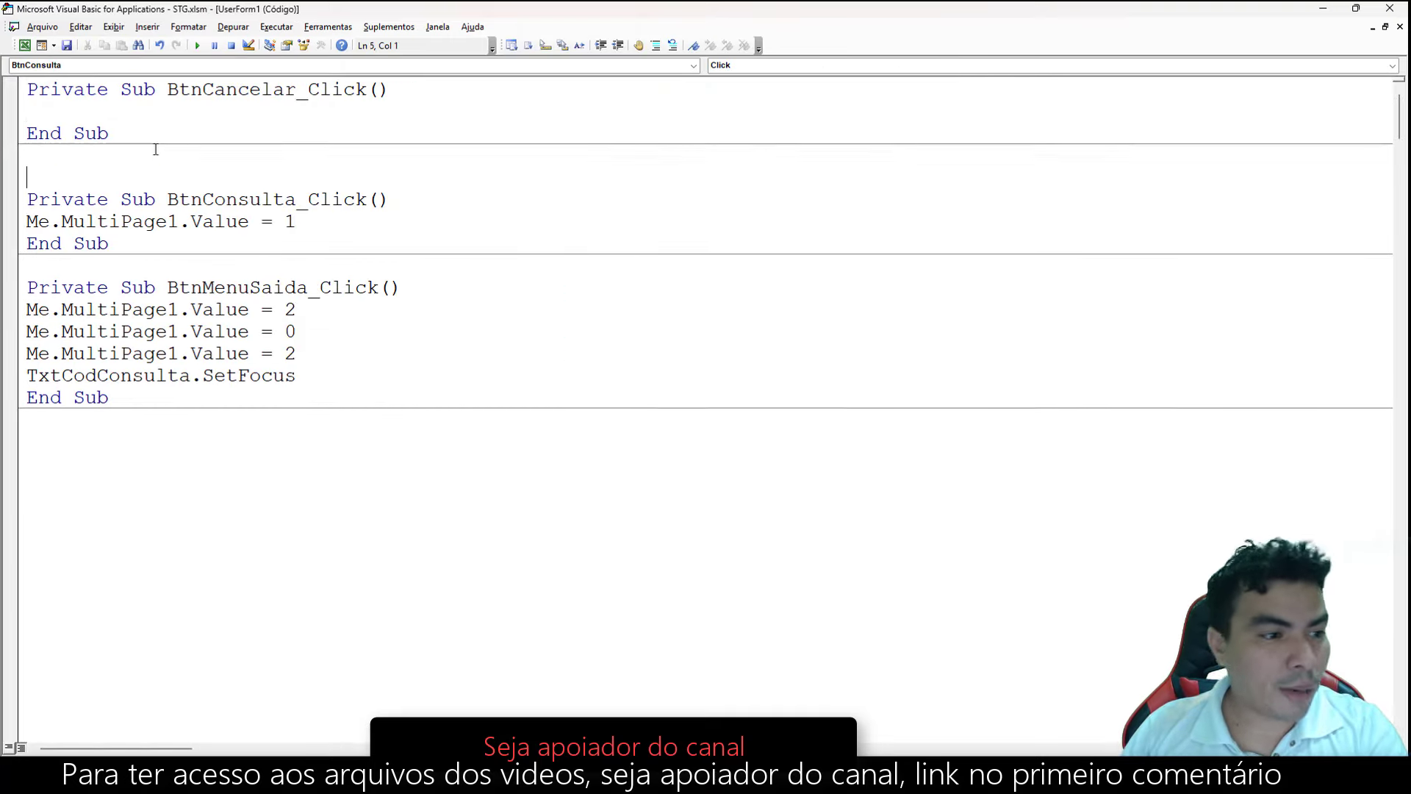
key("Return")
key("Return")
key("Return")
key("Return")
key("Return")
key("Return")
left_click(94, 107)
key("Return")
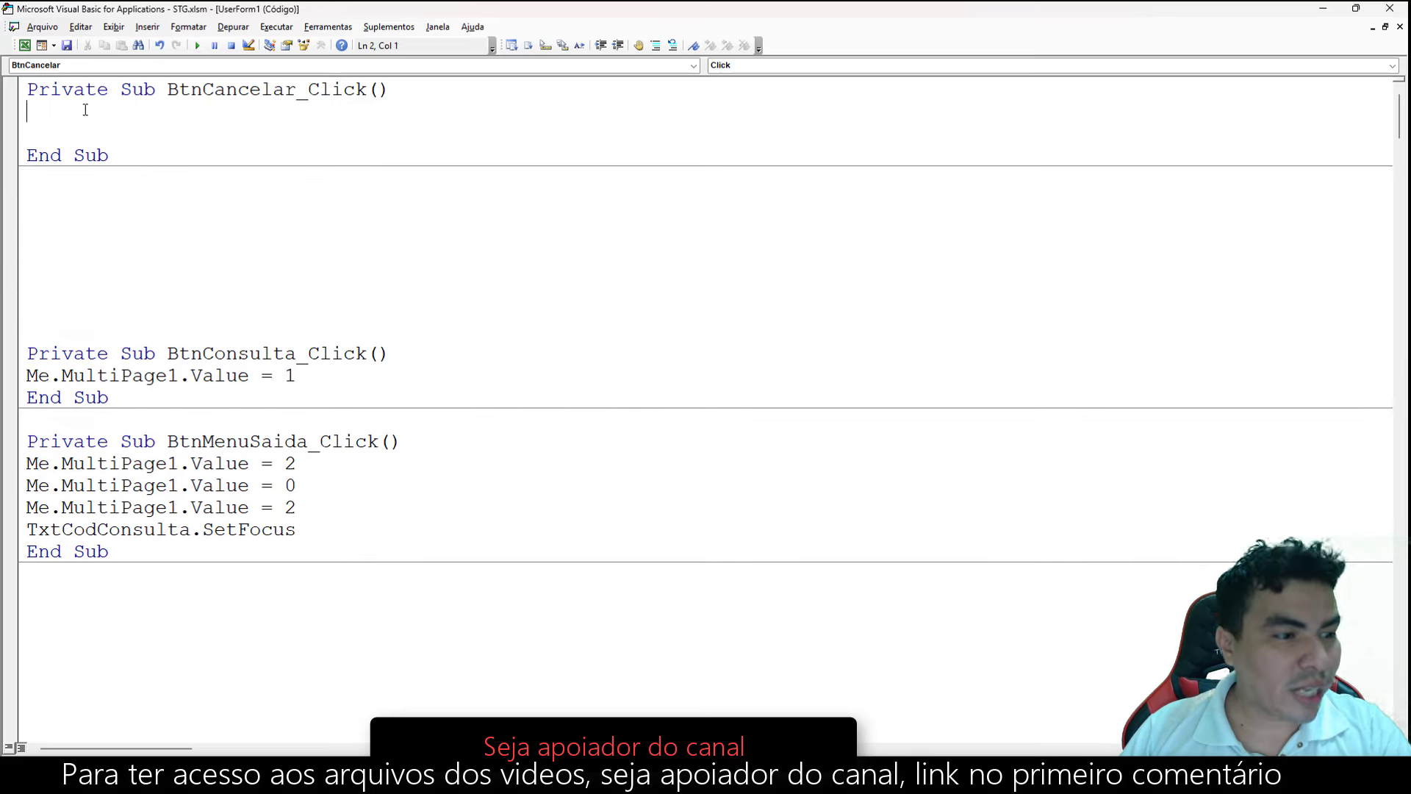
Declare 'Dim Y As Integer, X As Integer' in the Cancelar routine.
type("dim ")
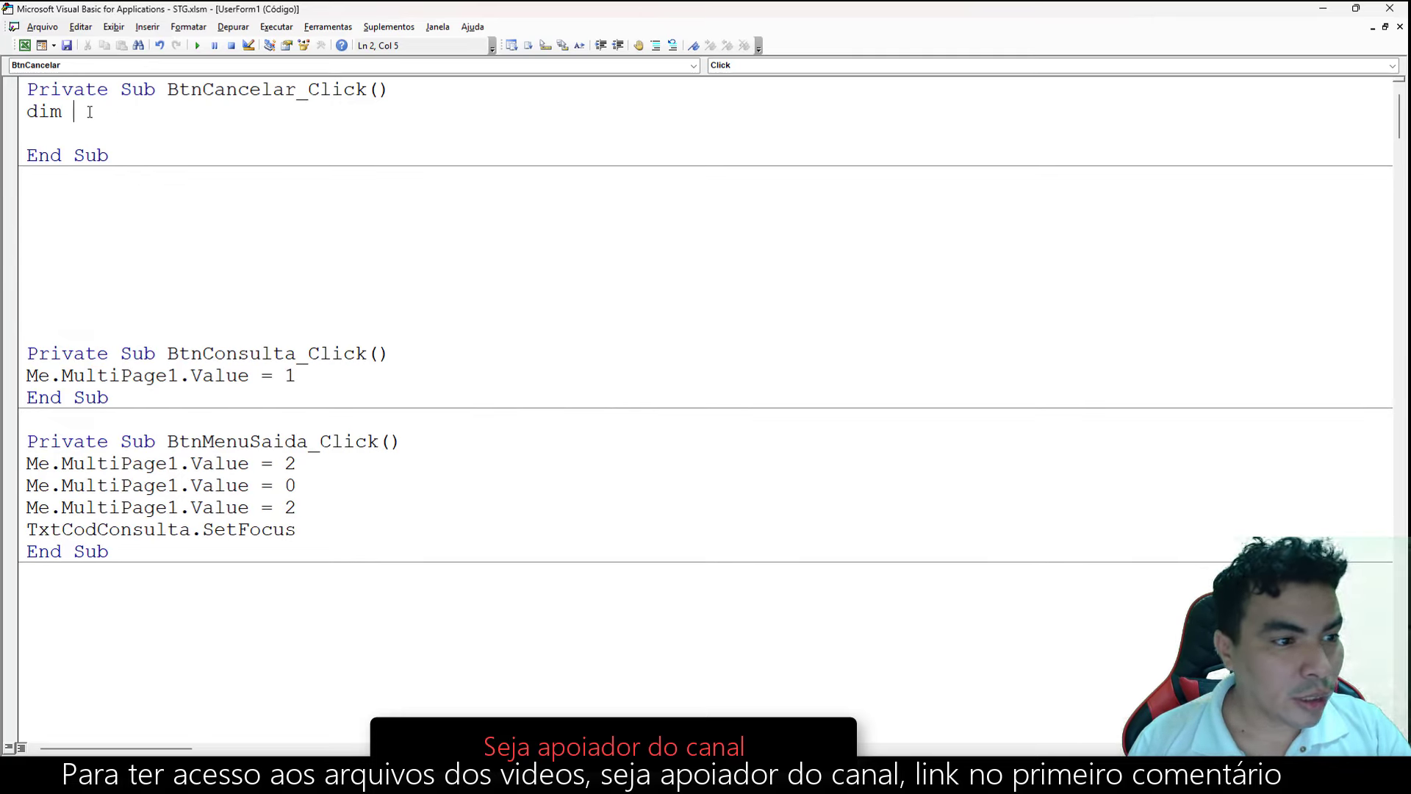
type("Y ")
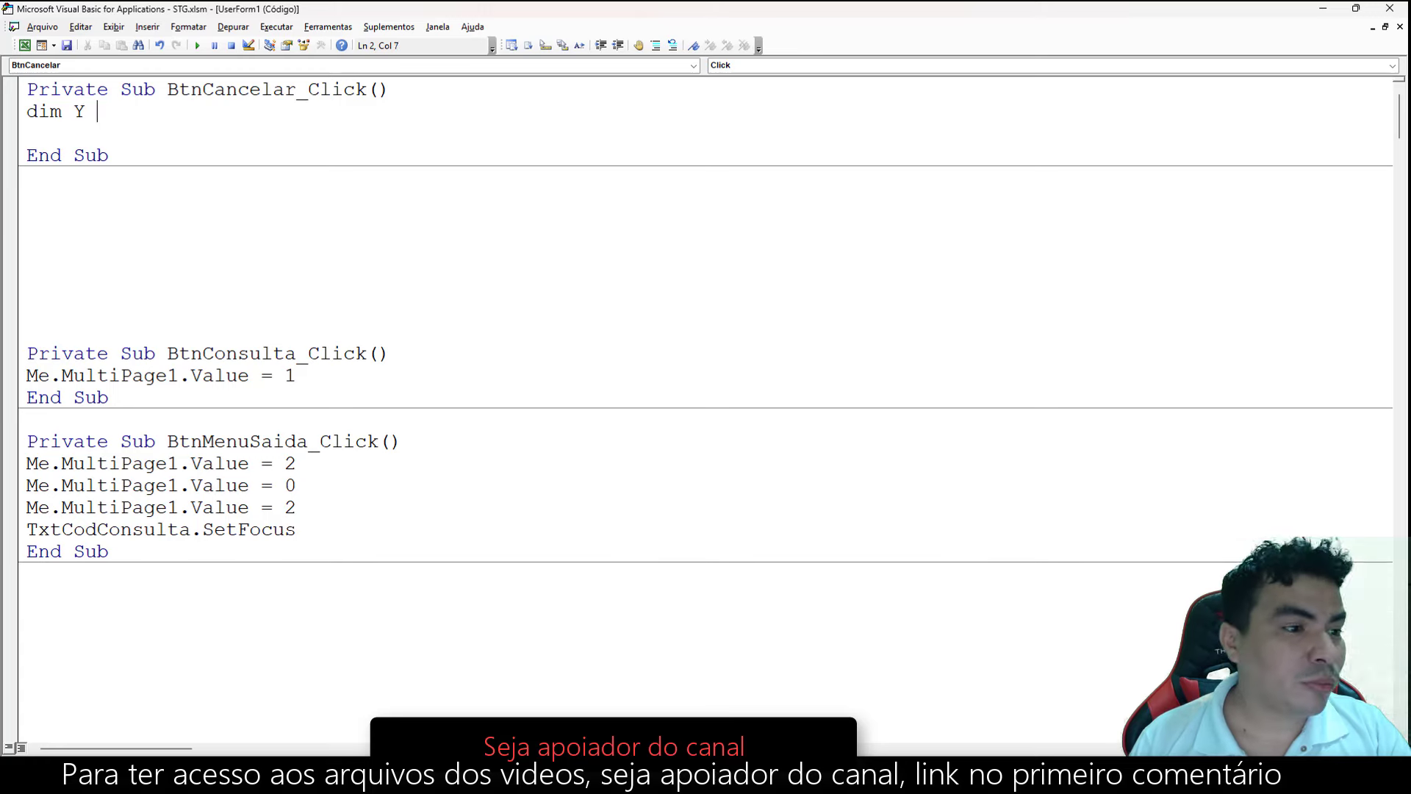
type("as inte")
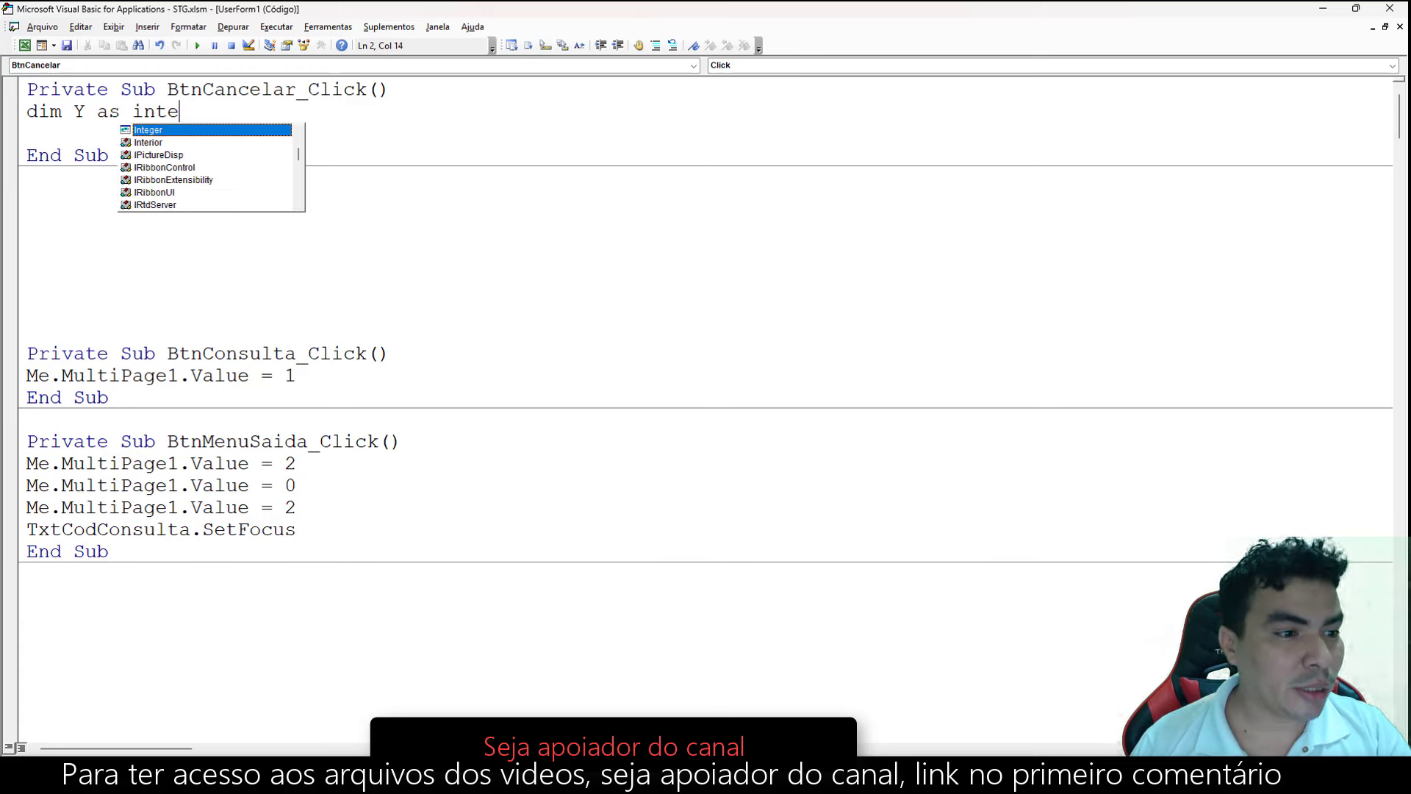
key("Tab")
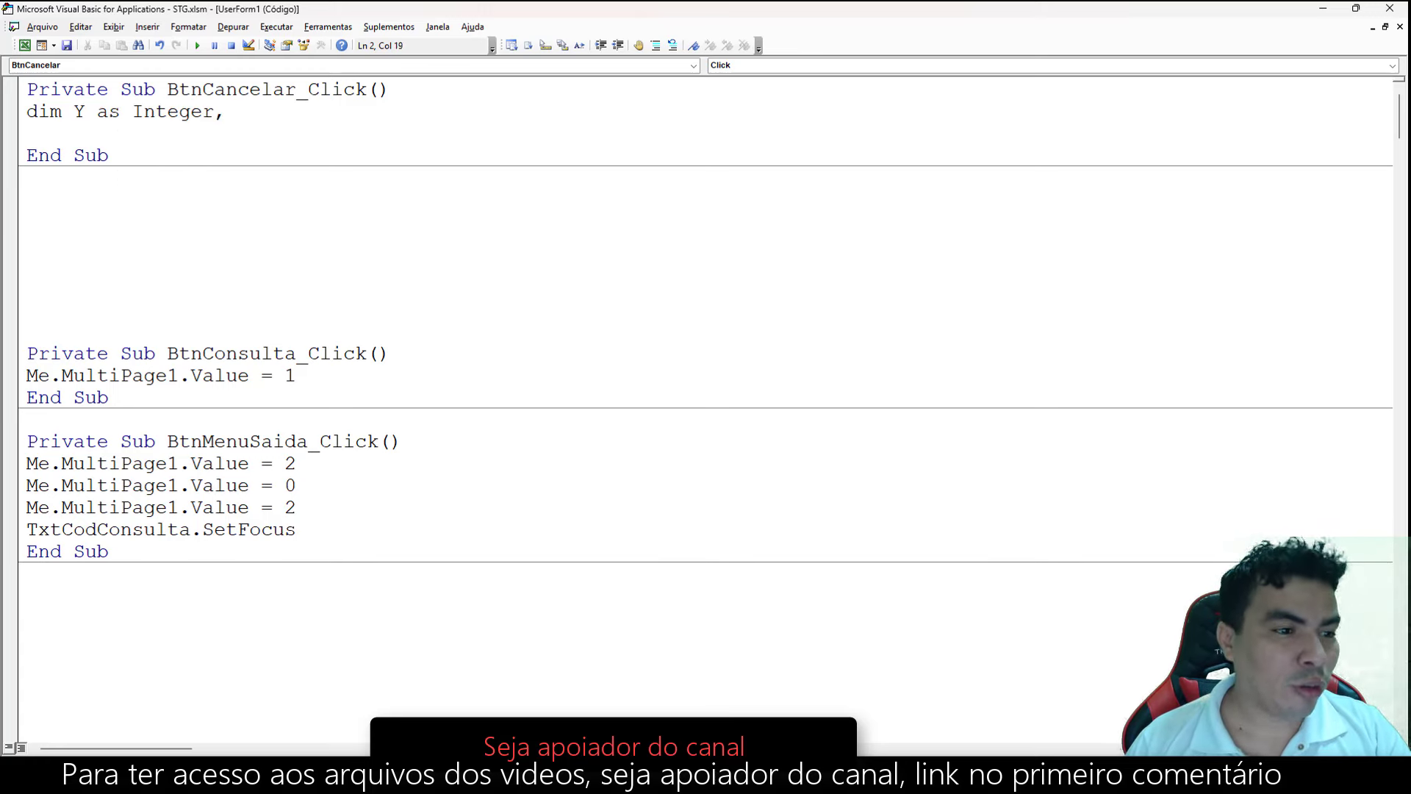
type("di")
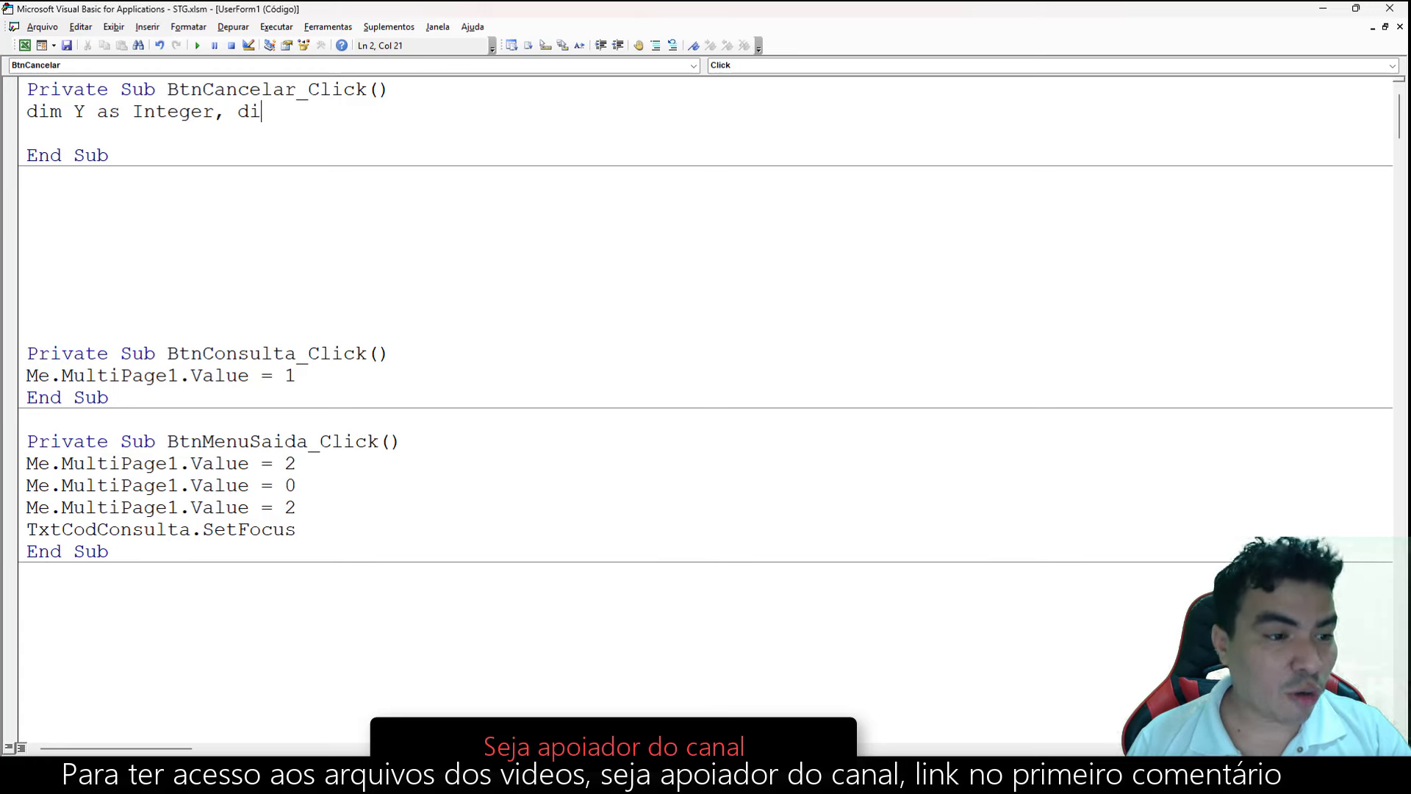
type("m")
key("BackSpace")
key("BackSpace")
key("Delete")
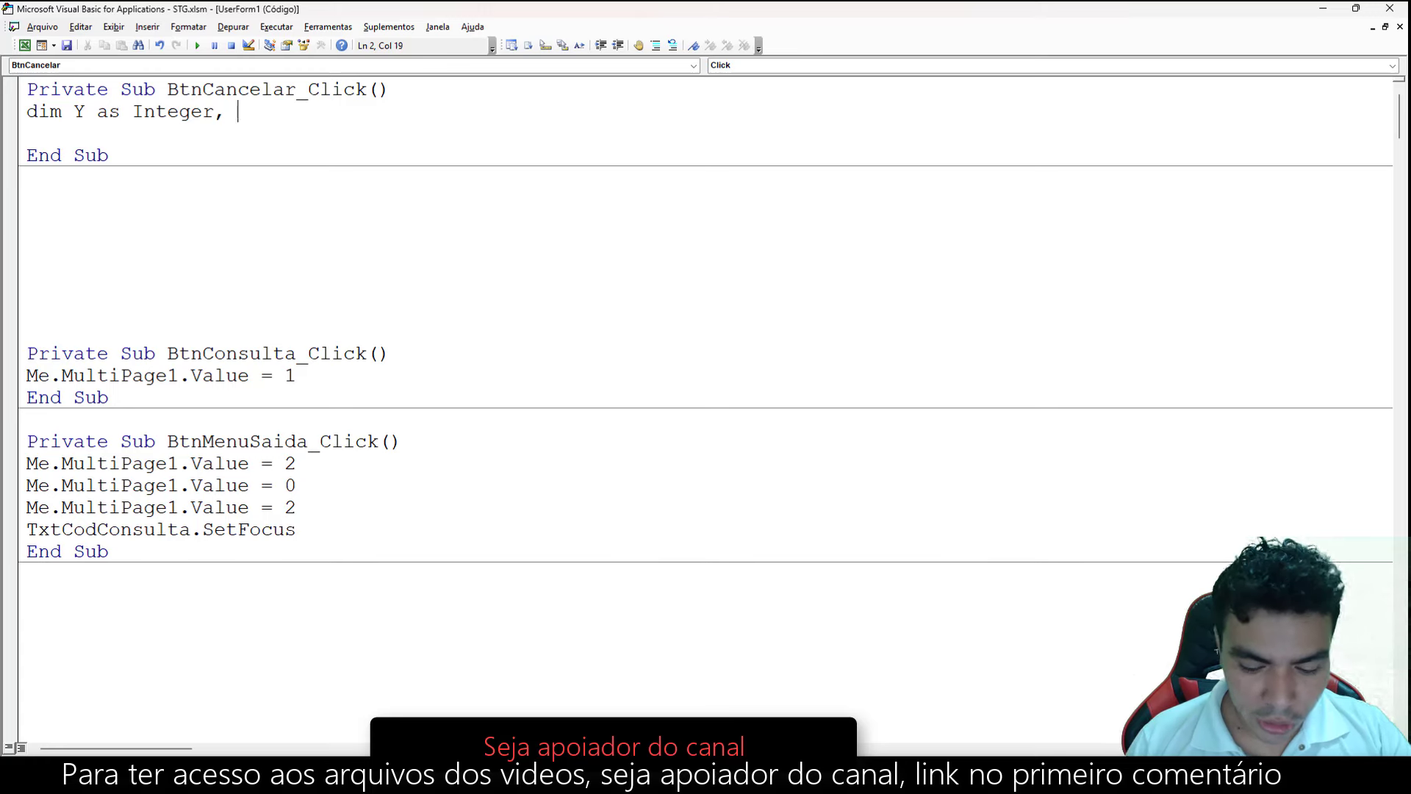
type("C")
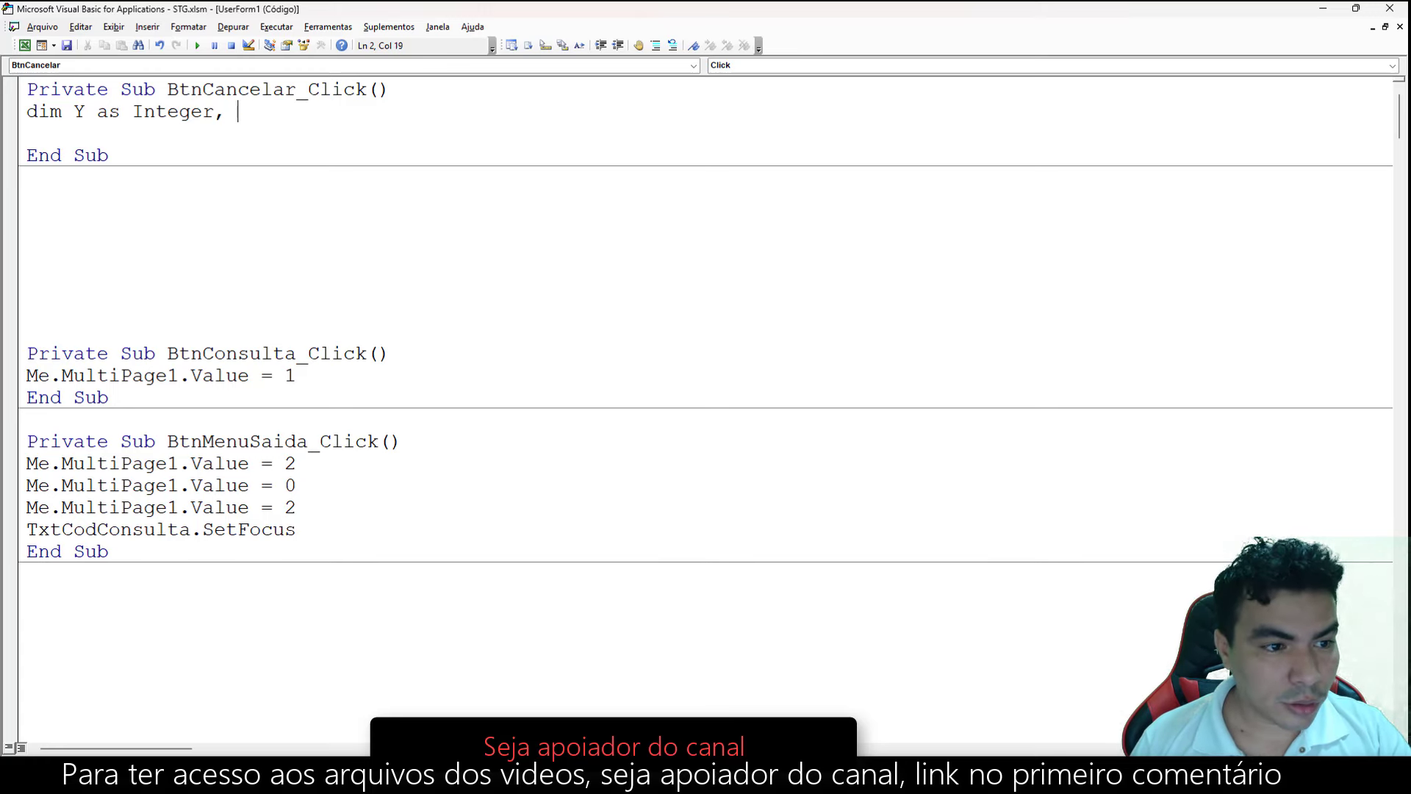
type("X as ")
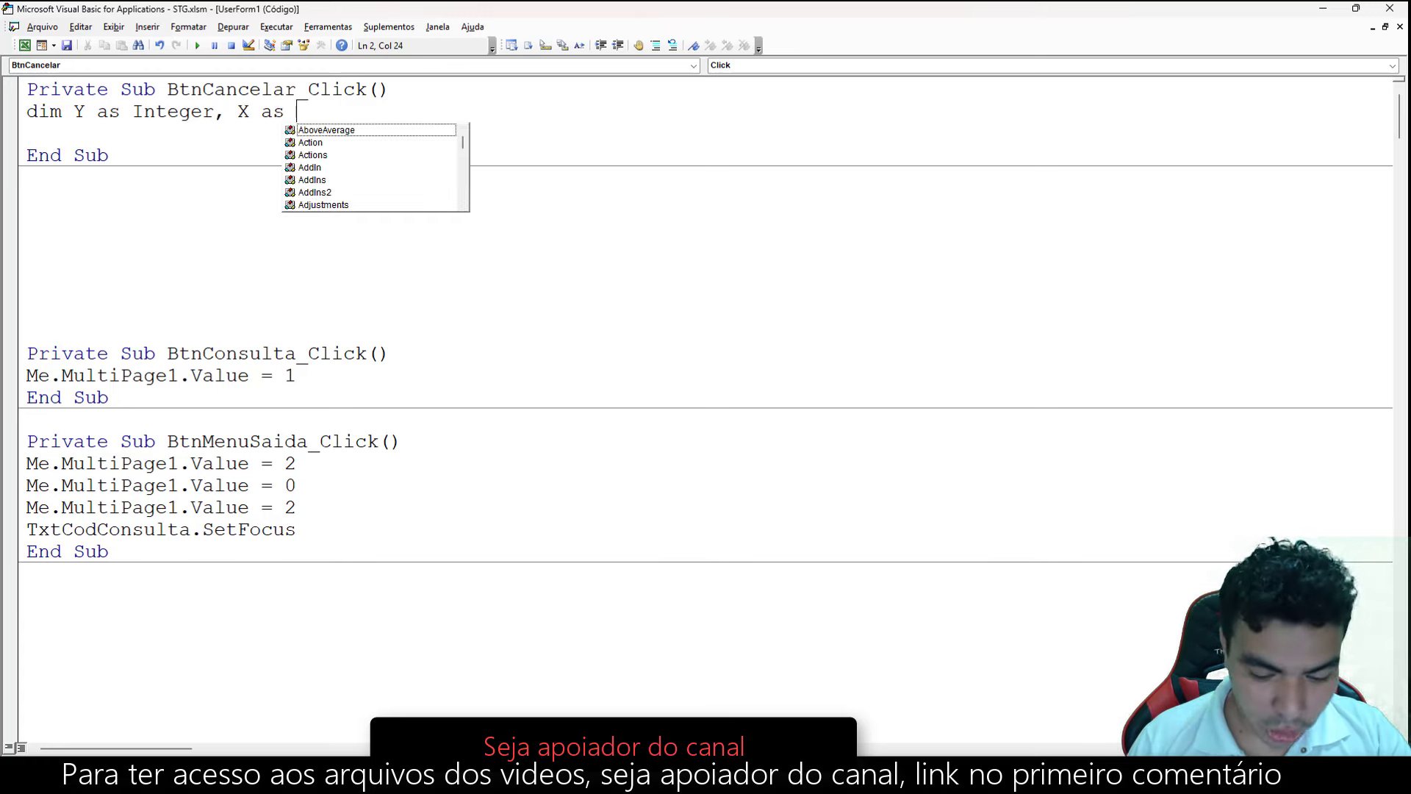
type("int")
key("Tab")
key("Return")
key("Return")
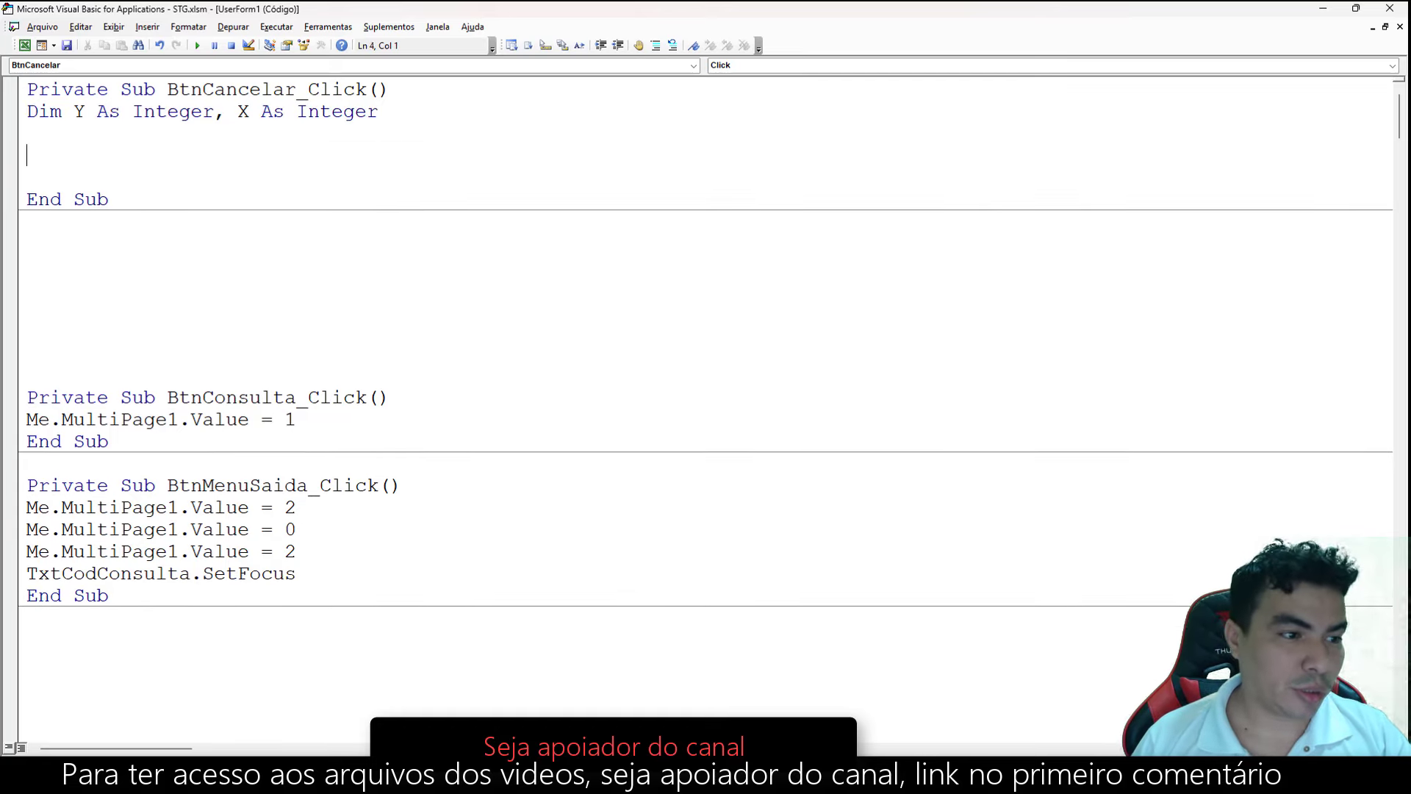
key("Return")
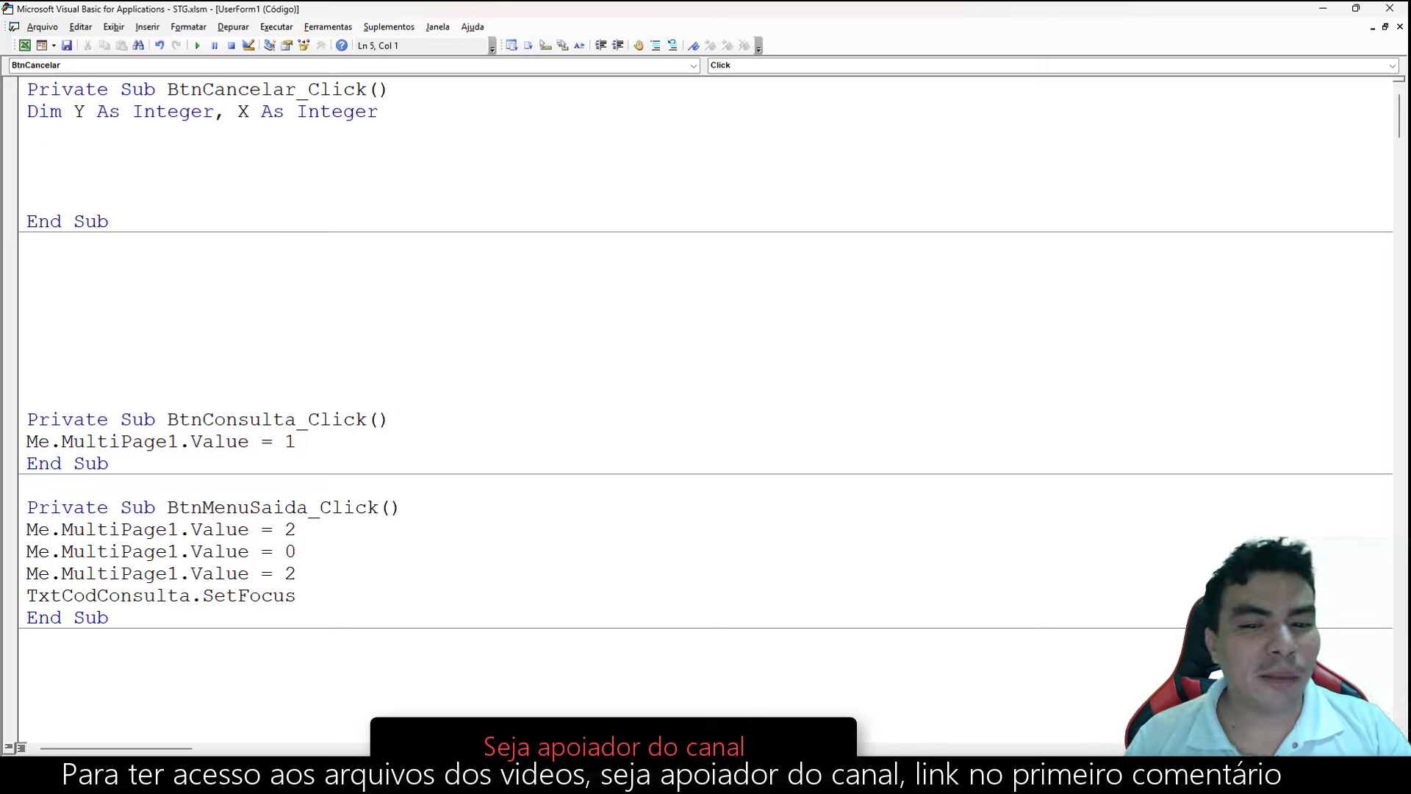
Add 'Me.Lst_Saida2.ListItems.Clear' and run the UserForm on its Saída page.
type("me")
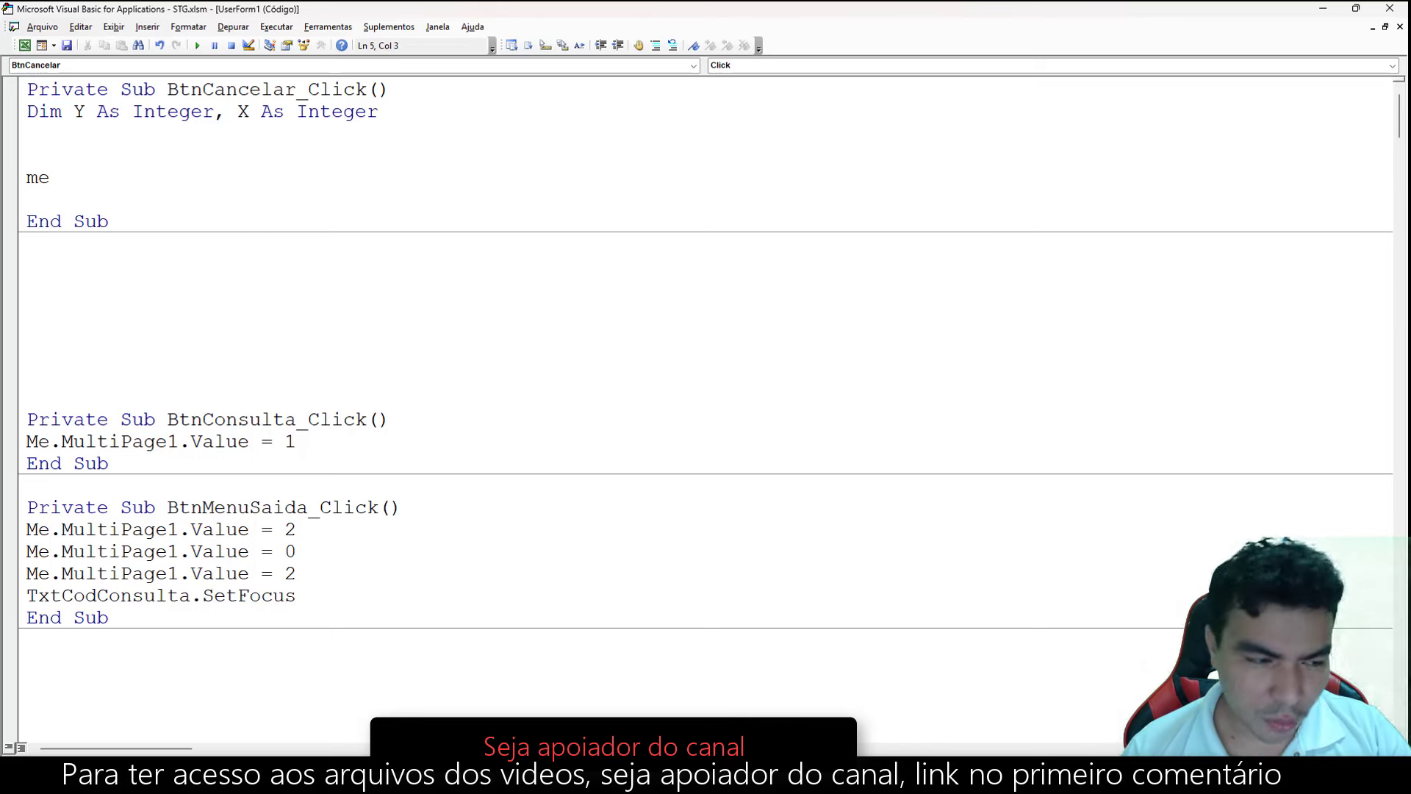
type(".lst")
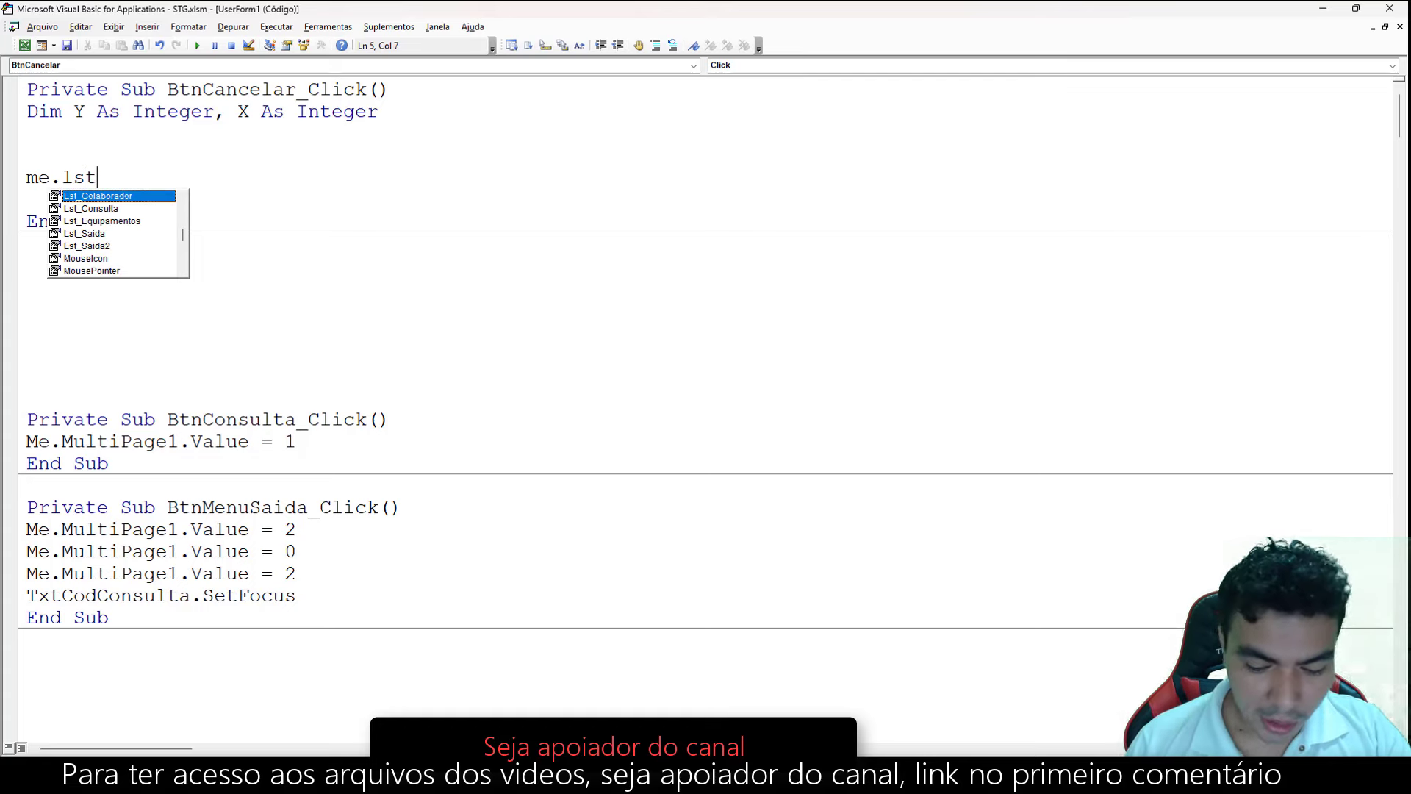
type("_s")
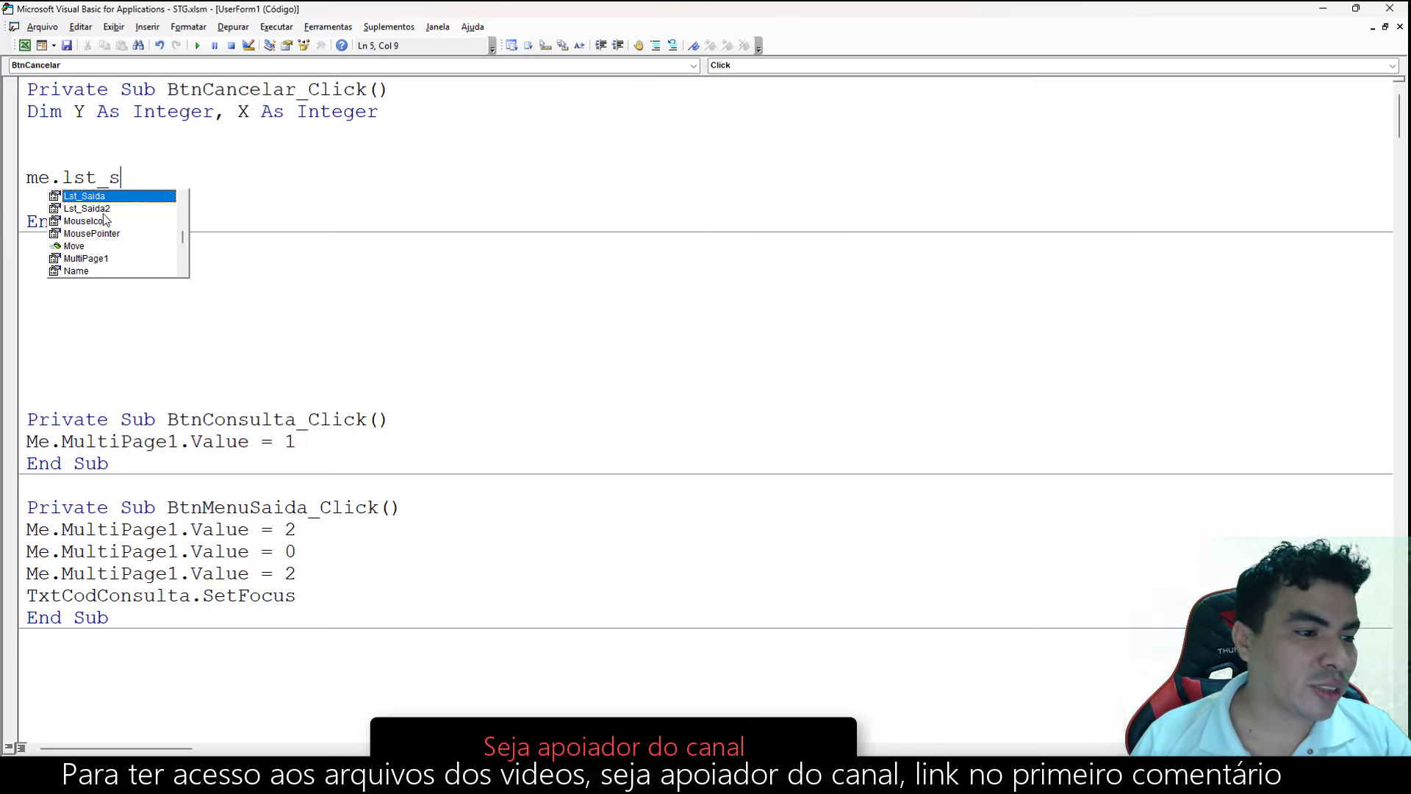
double_click(103, 209)
type(".")
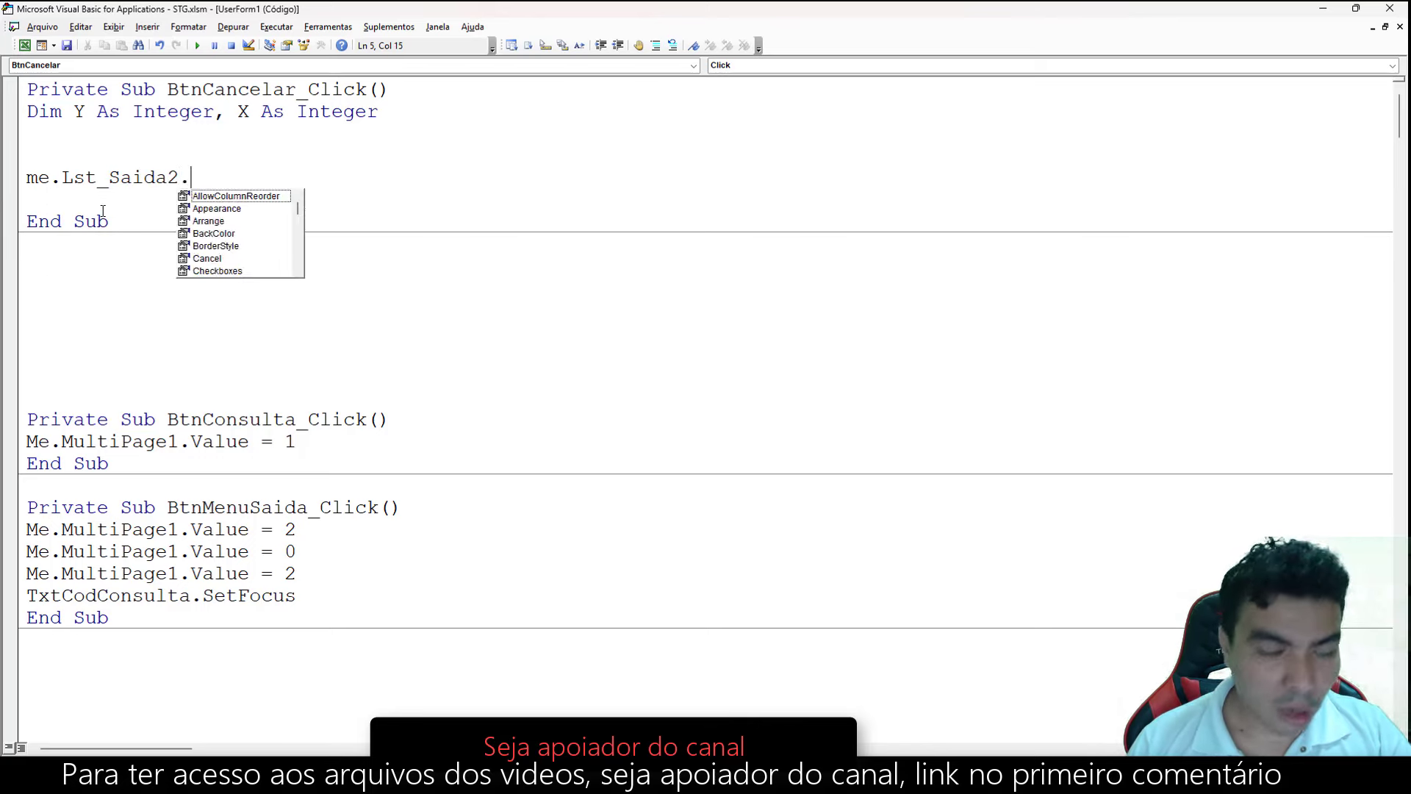
type("li")
key("Tab")
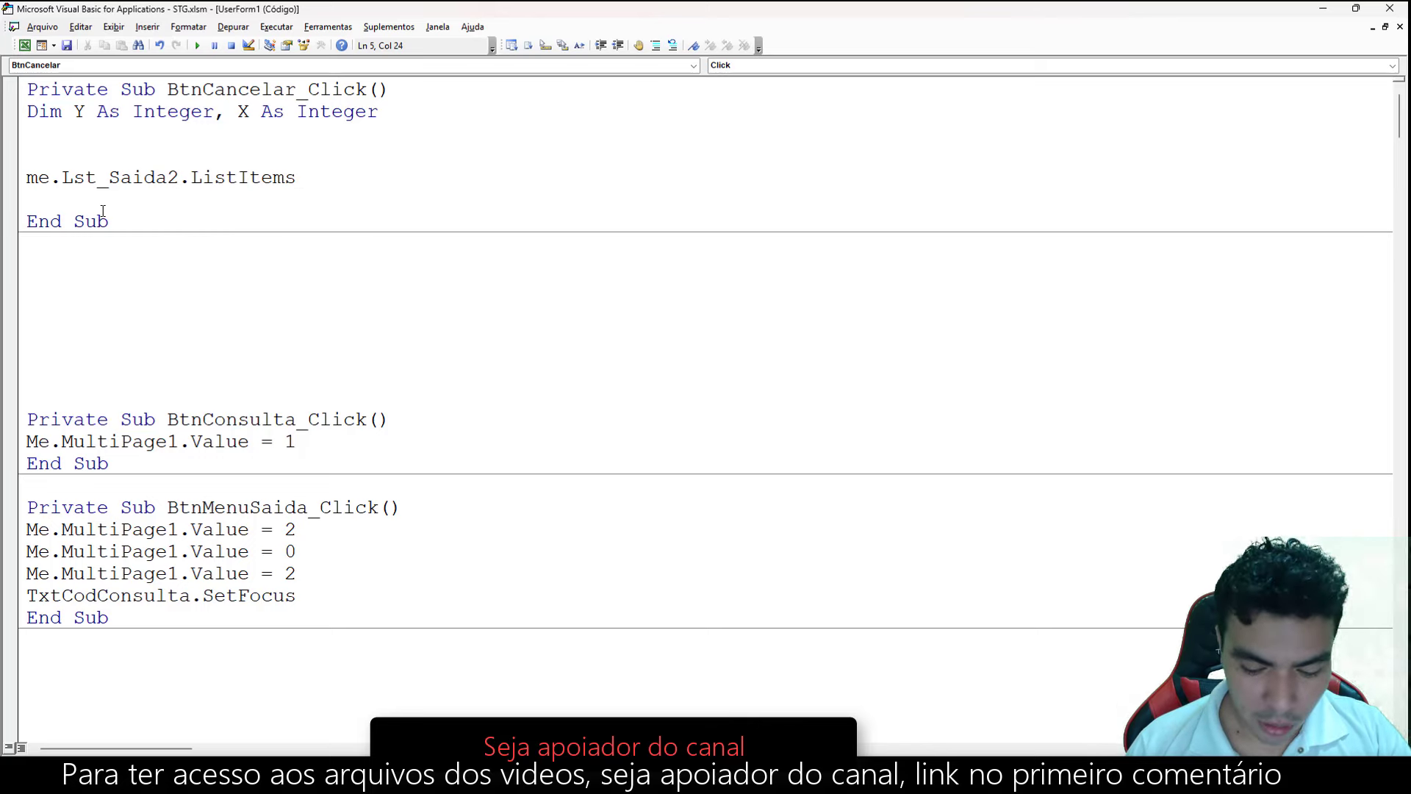
type(".c")
key("Tab")
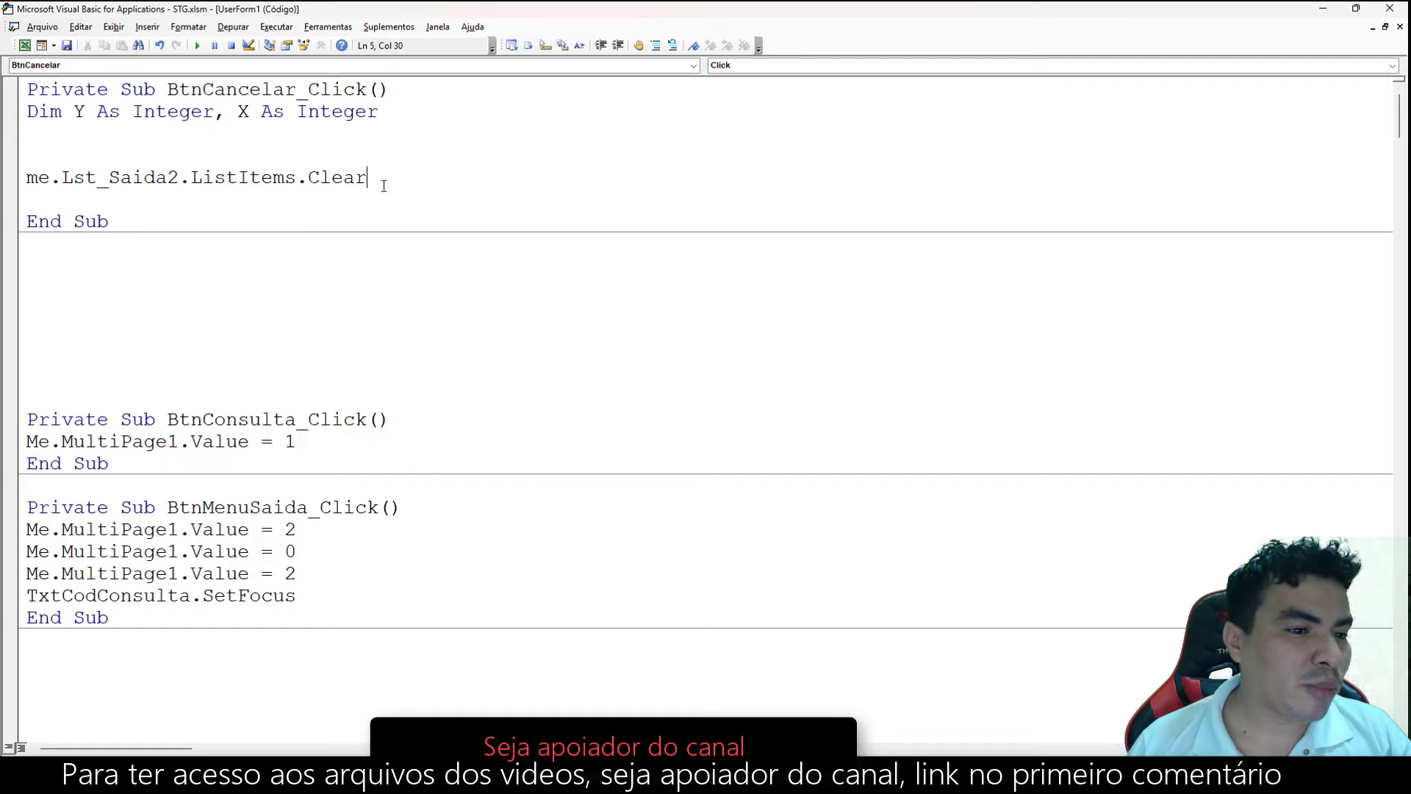
left_click_drag(384, 186, 261, 178)
left_click(211, 144)
left_click(197, 46)
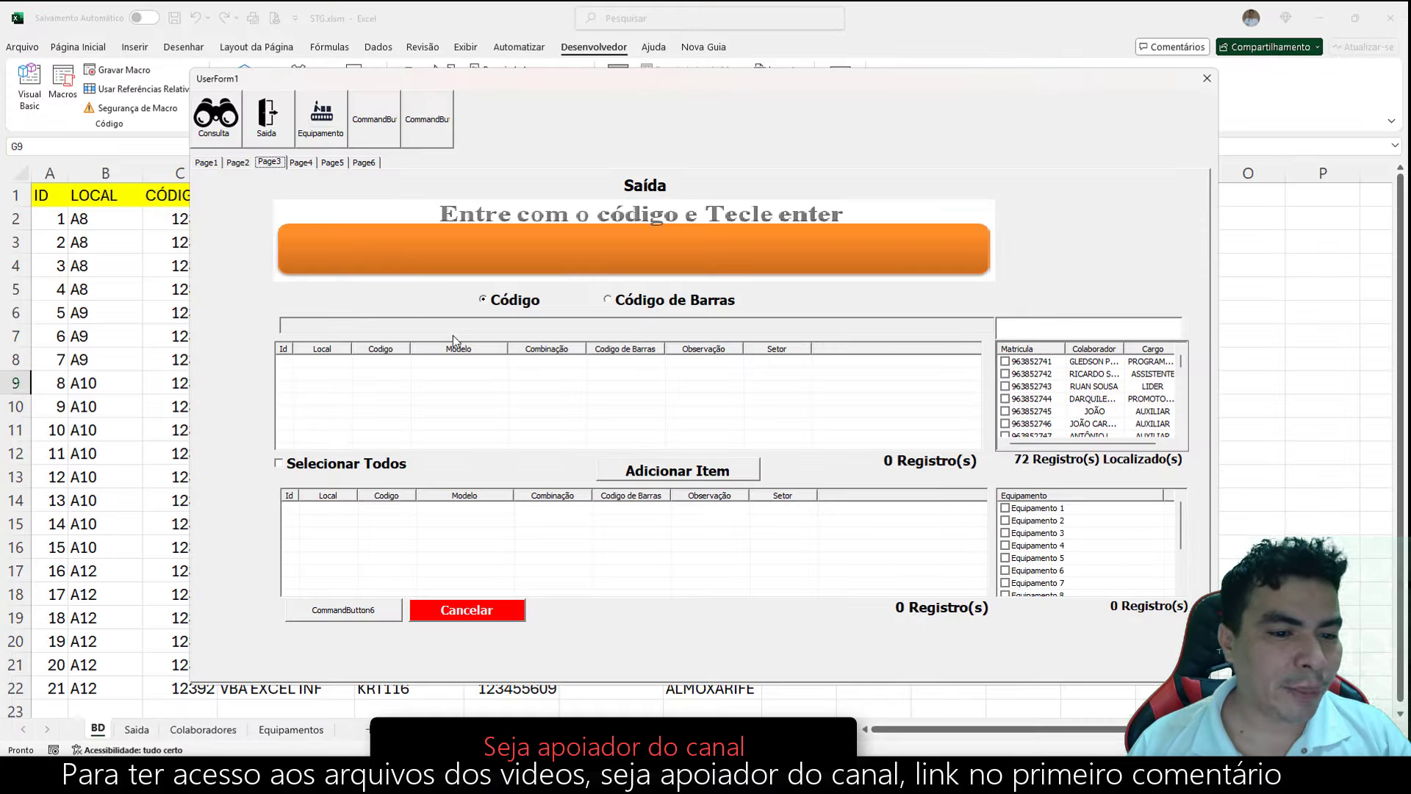
Look up 12390, add LOP936 to the lower list, clear it with Cancelar, and close the form.
left_click(577, 263)
type("12390")
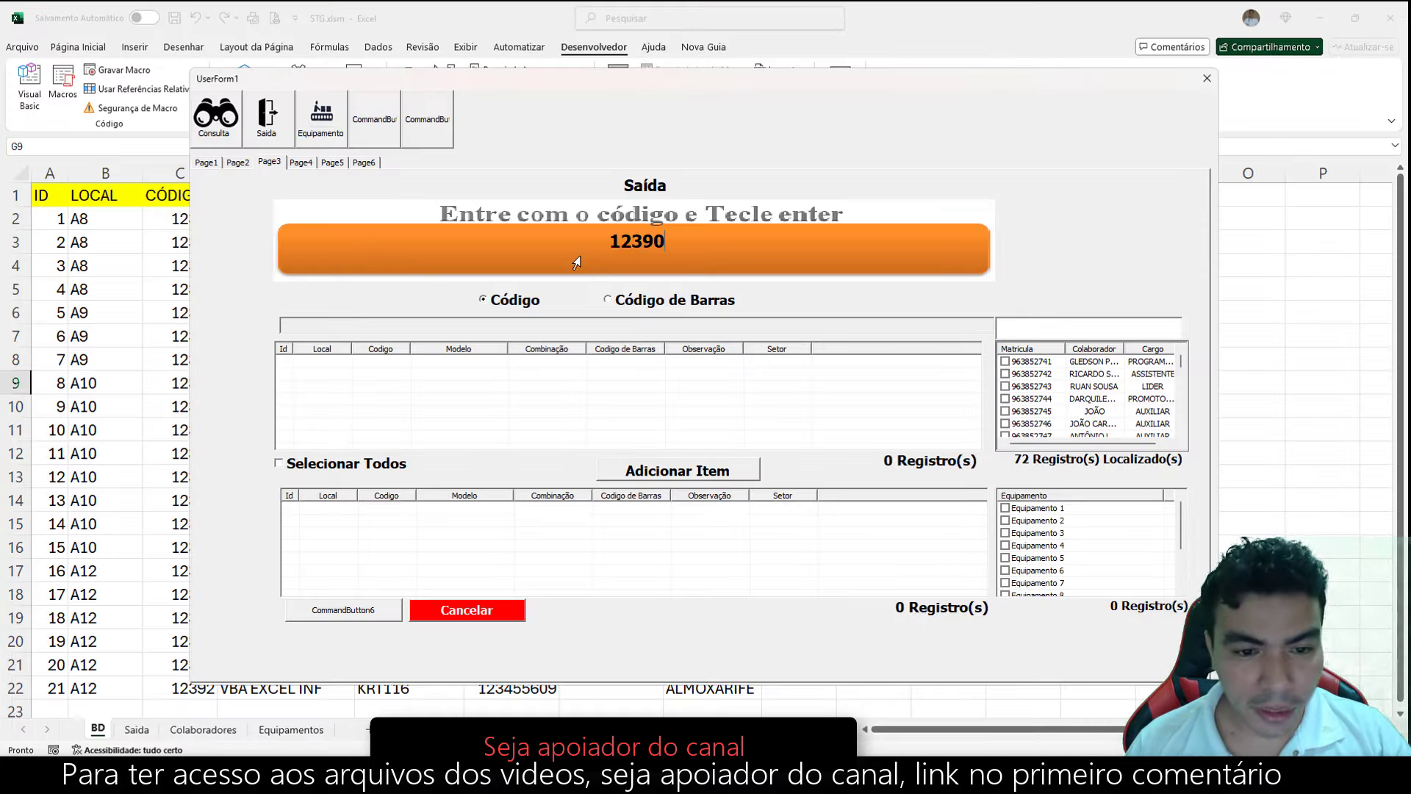
key("Return")
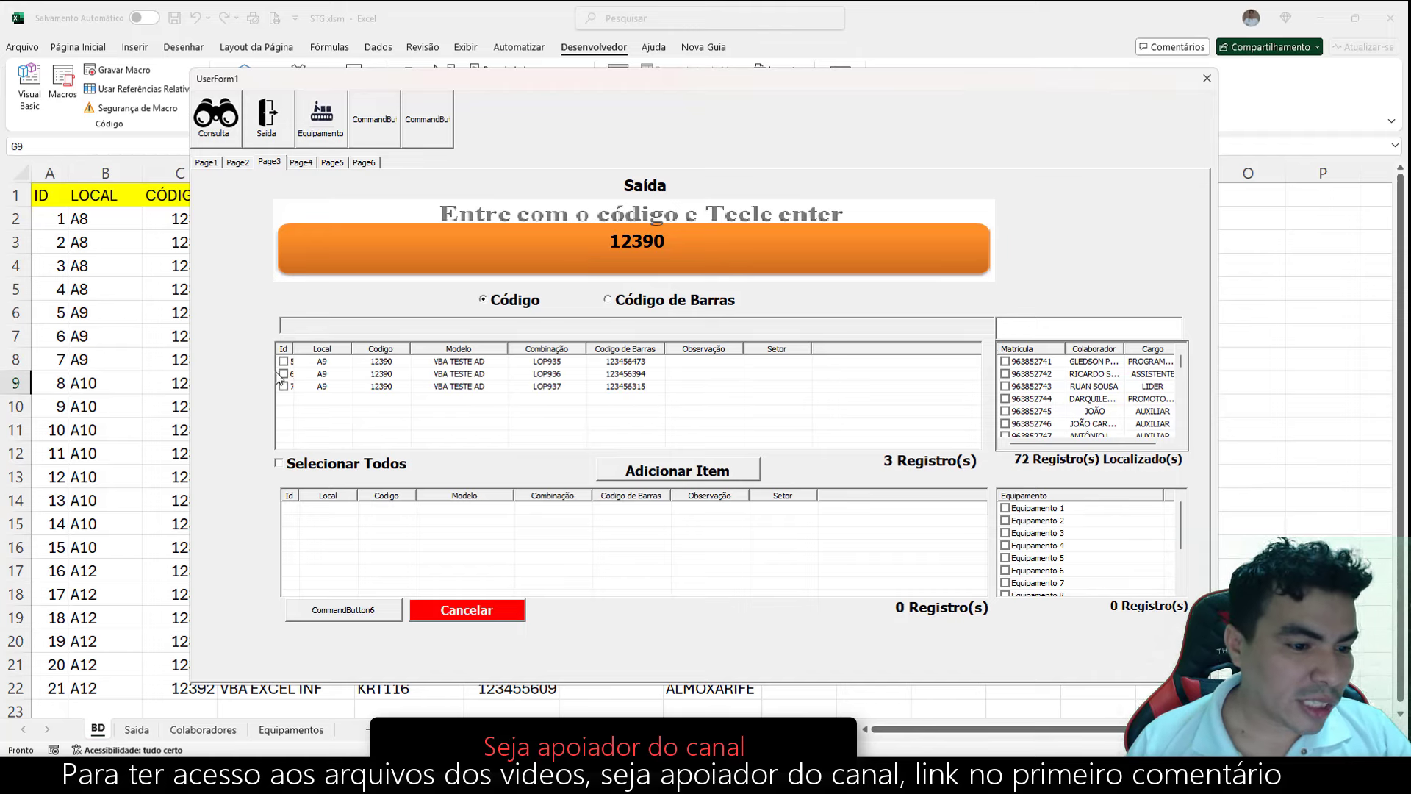
left_click(285, 374)
left_click(626, 472)
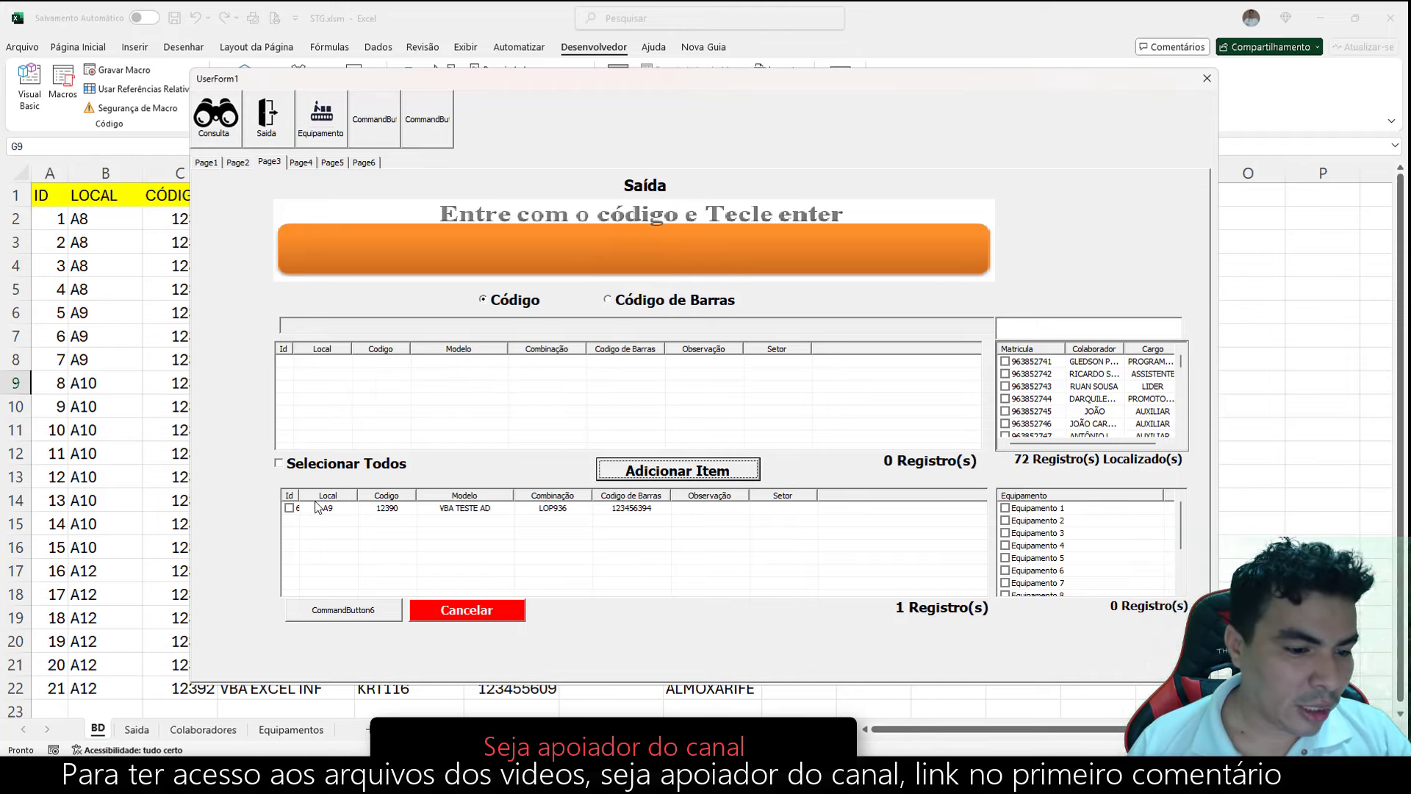
left_click(456, 608)
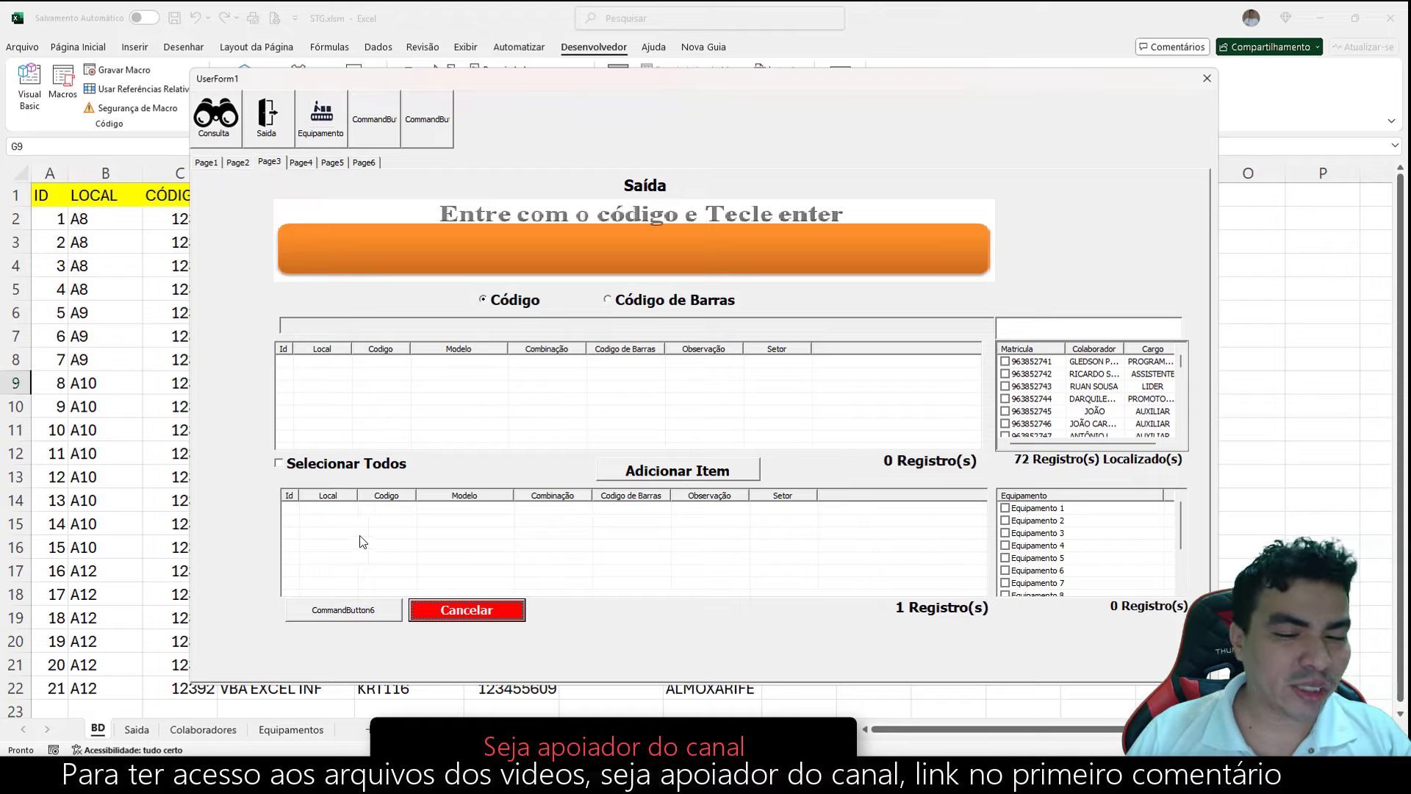
left_click(1207, 78)
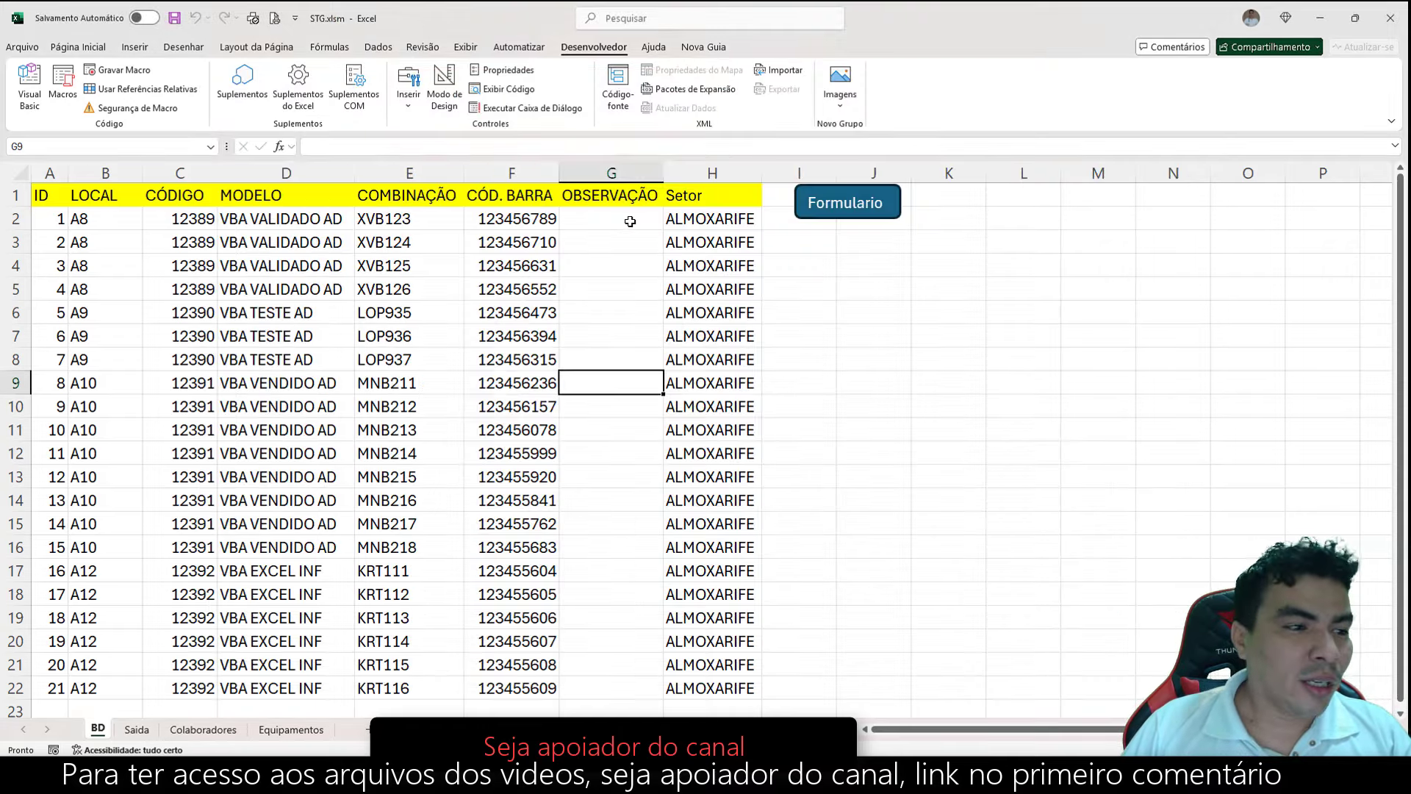
Back in the Cancelar routine, insert blank lines below the Clear line.
left_click(29, 88)
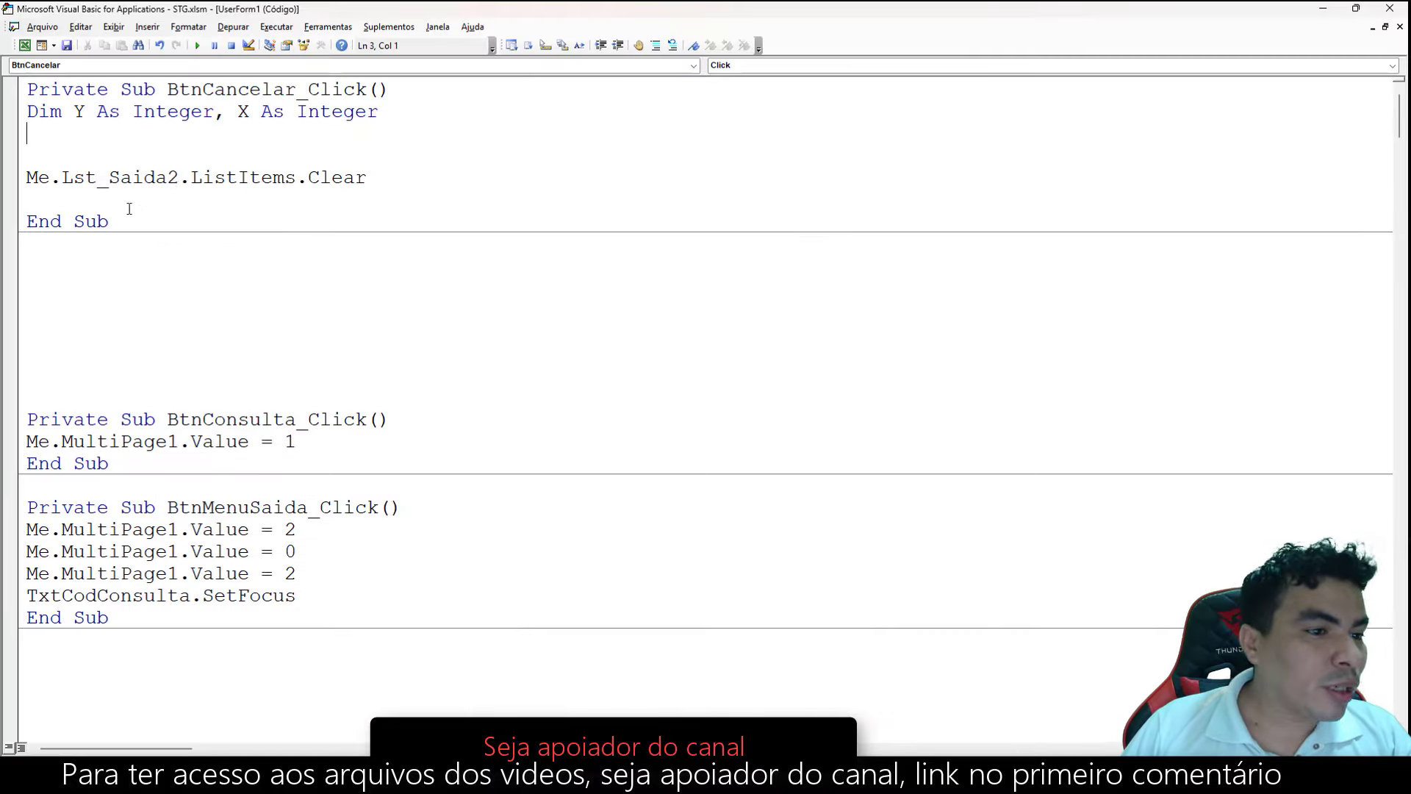
left_click_drag(364, 177, 11, 176)
left_click(36, 213)
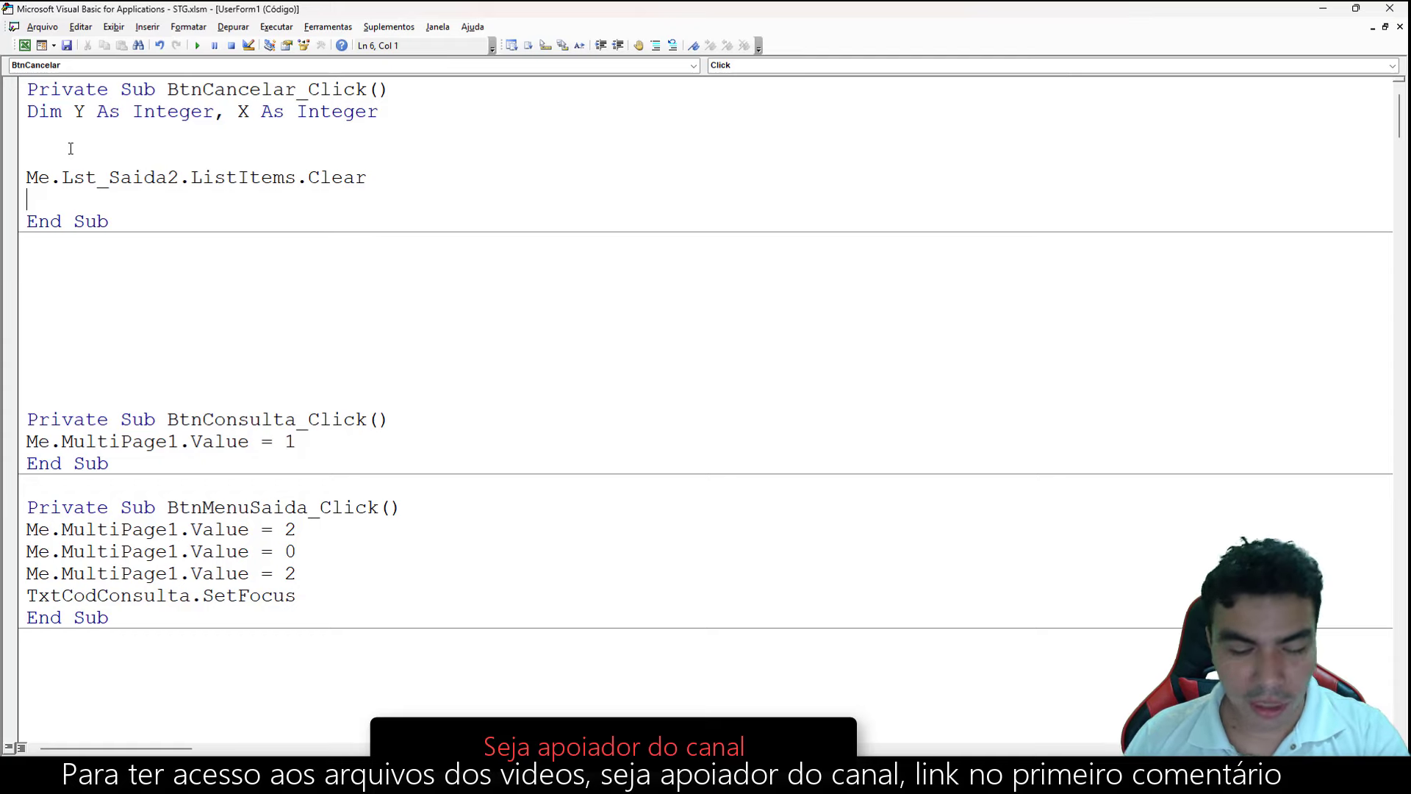
key("Return")
key("Return")
double_click(79, 111)
left_click(56, 207)
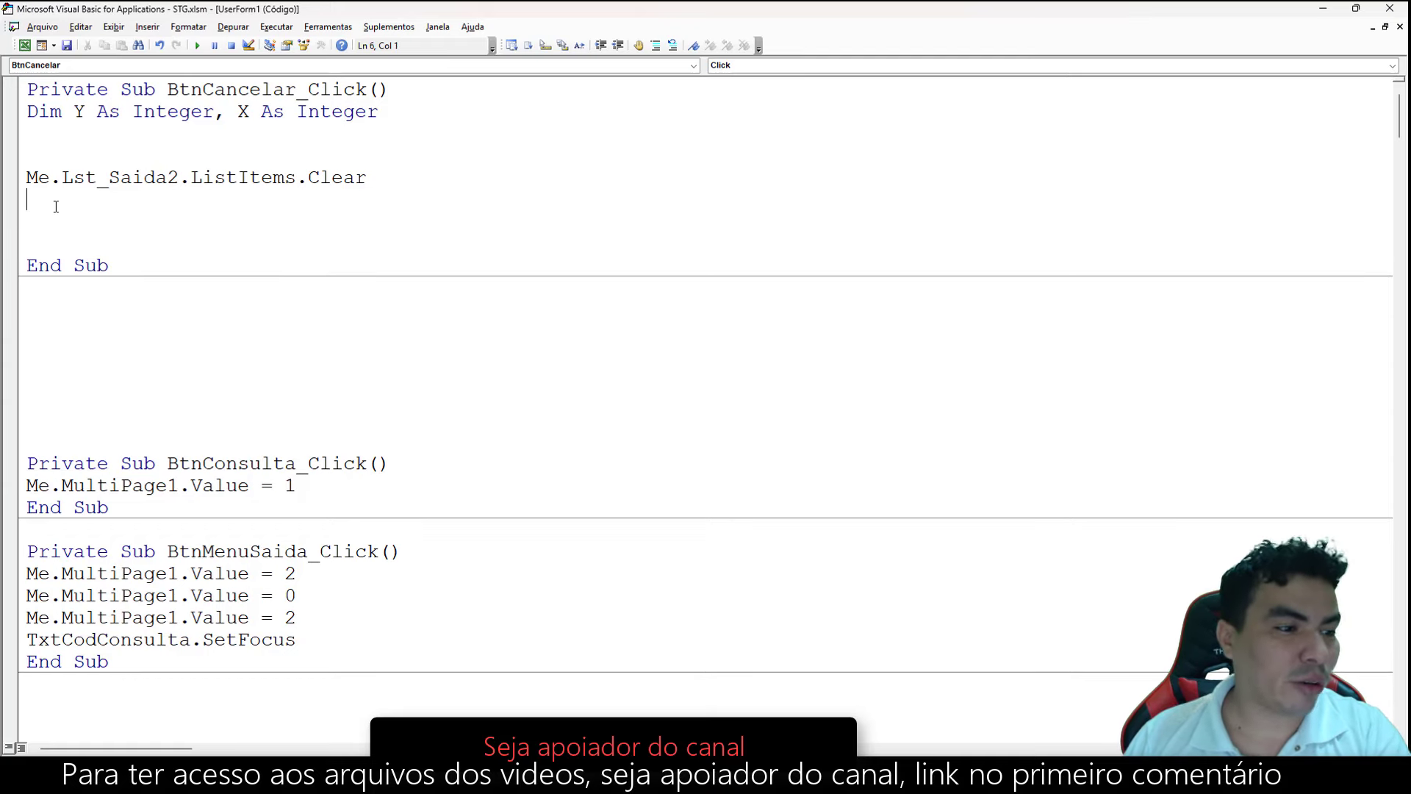
key("Return")
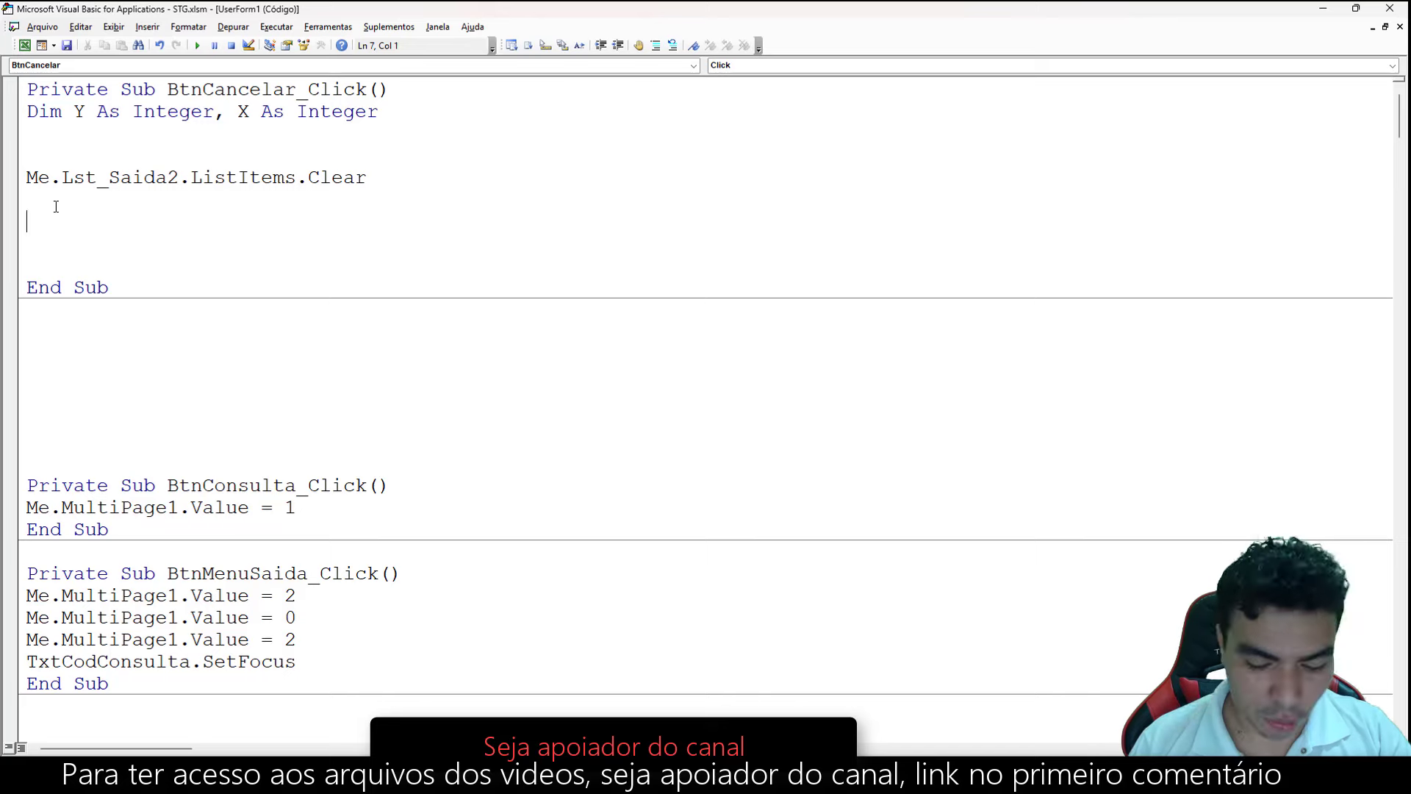
Type 'For Y = 1 To Me.Lst_Colaborador.ListItems.Count', correcting a mistaken .Clear to .Count.
type("for y")
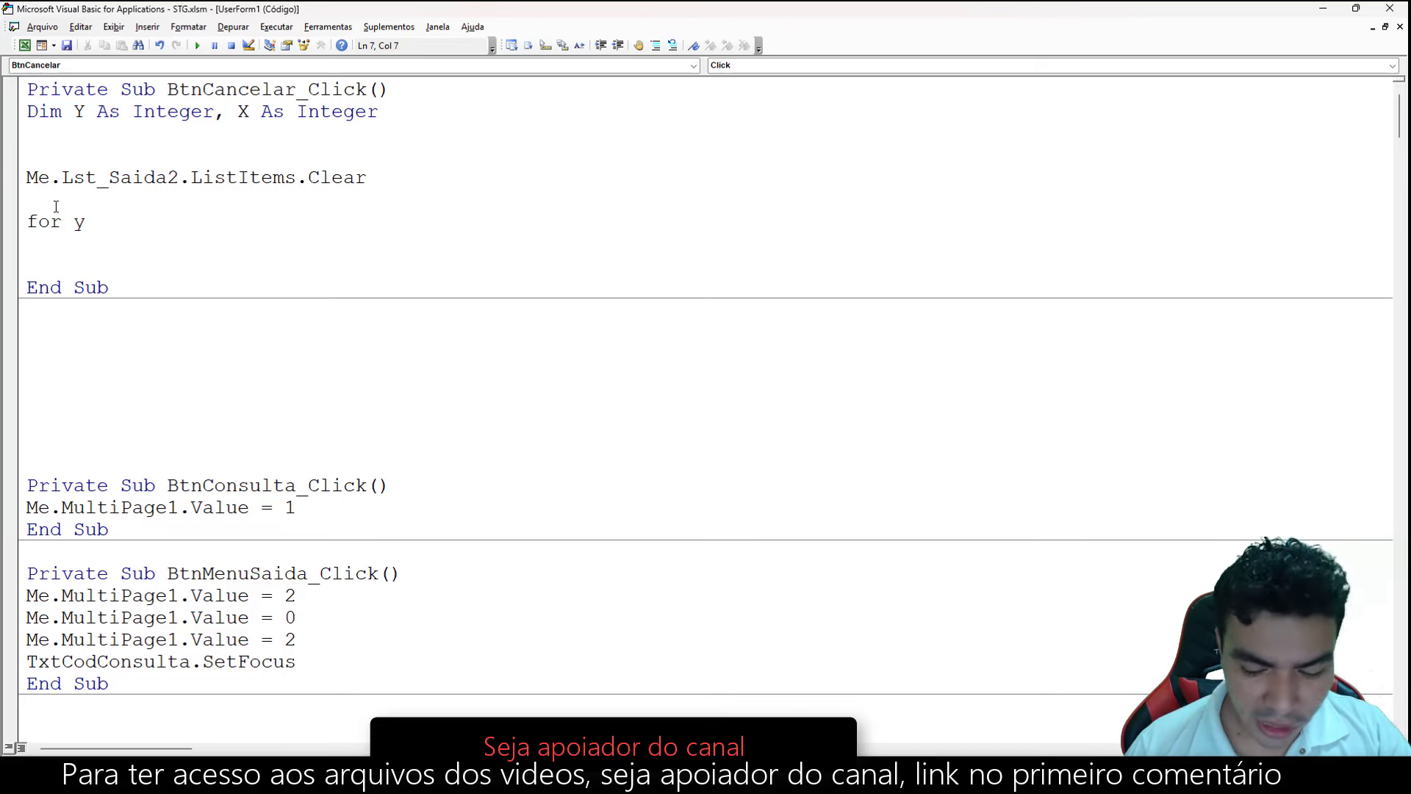
type(" = 1 to ")
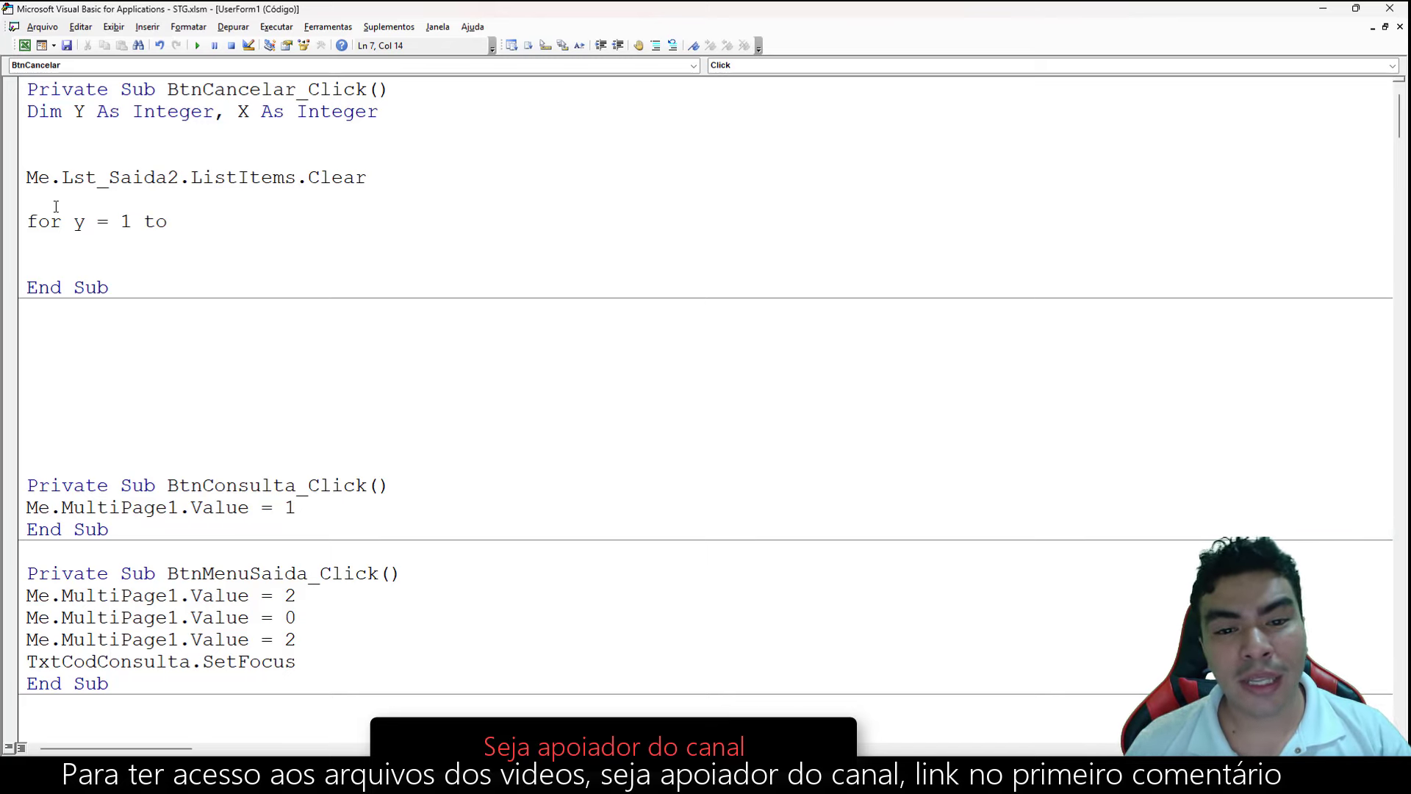
type("me")
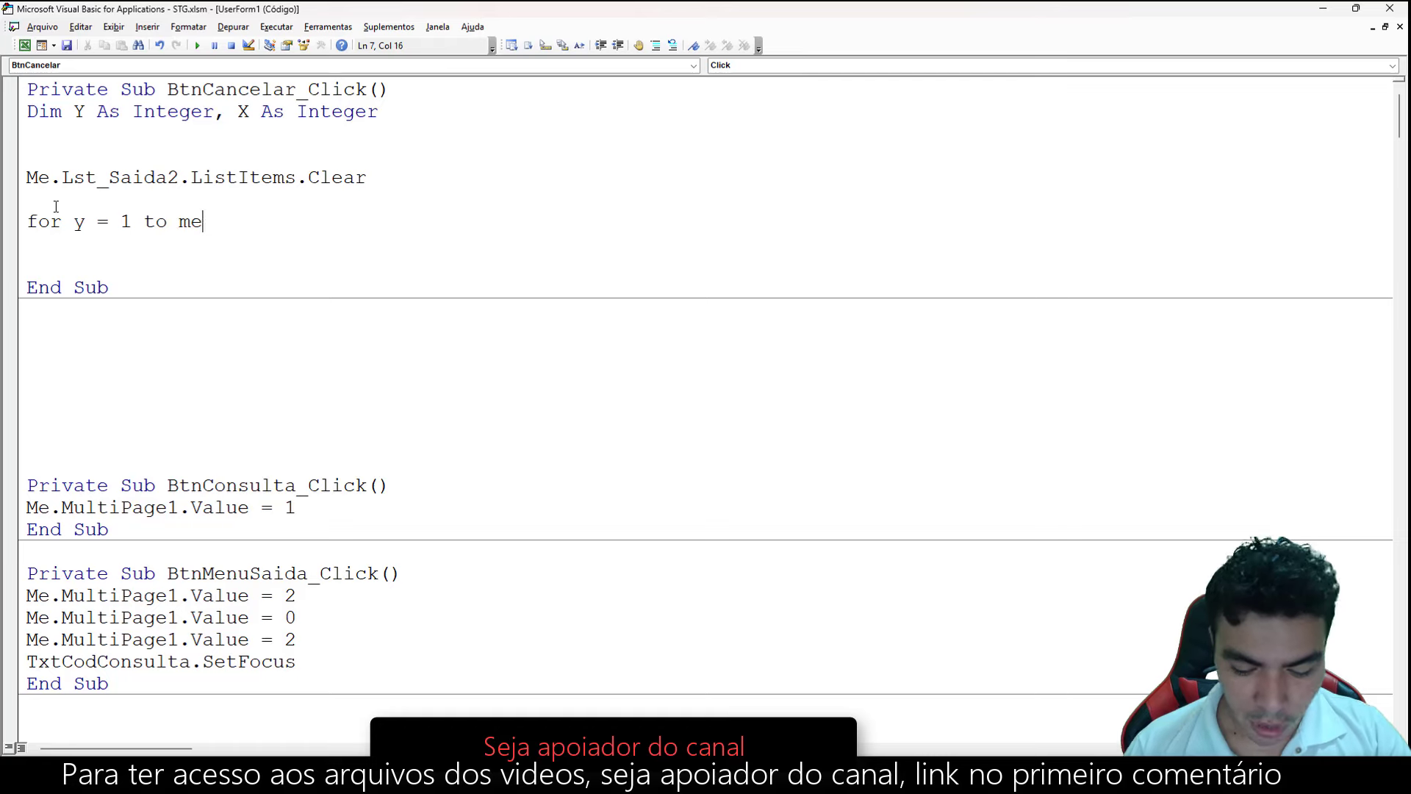
type(".ls")
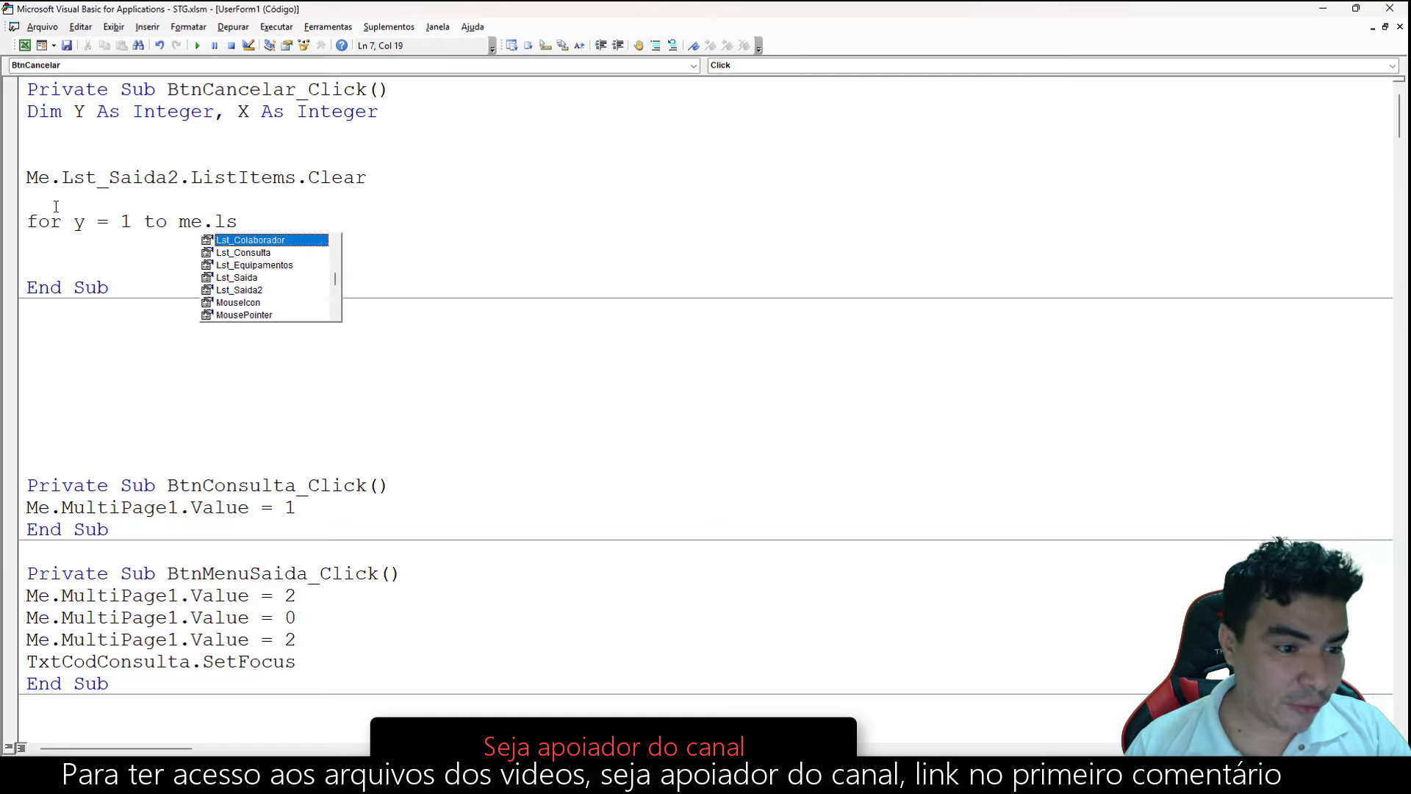
key("Tab")
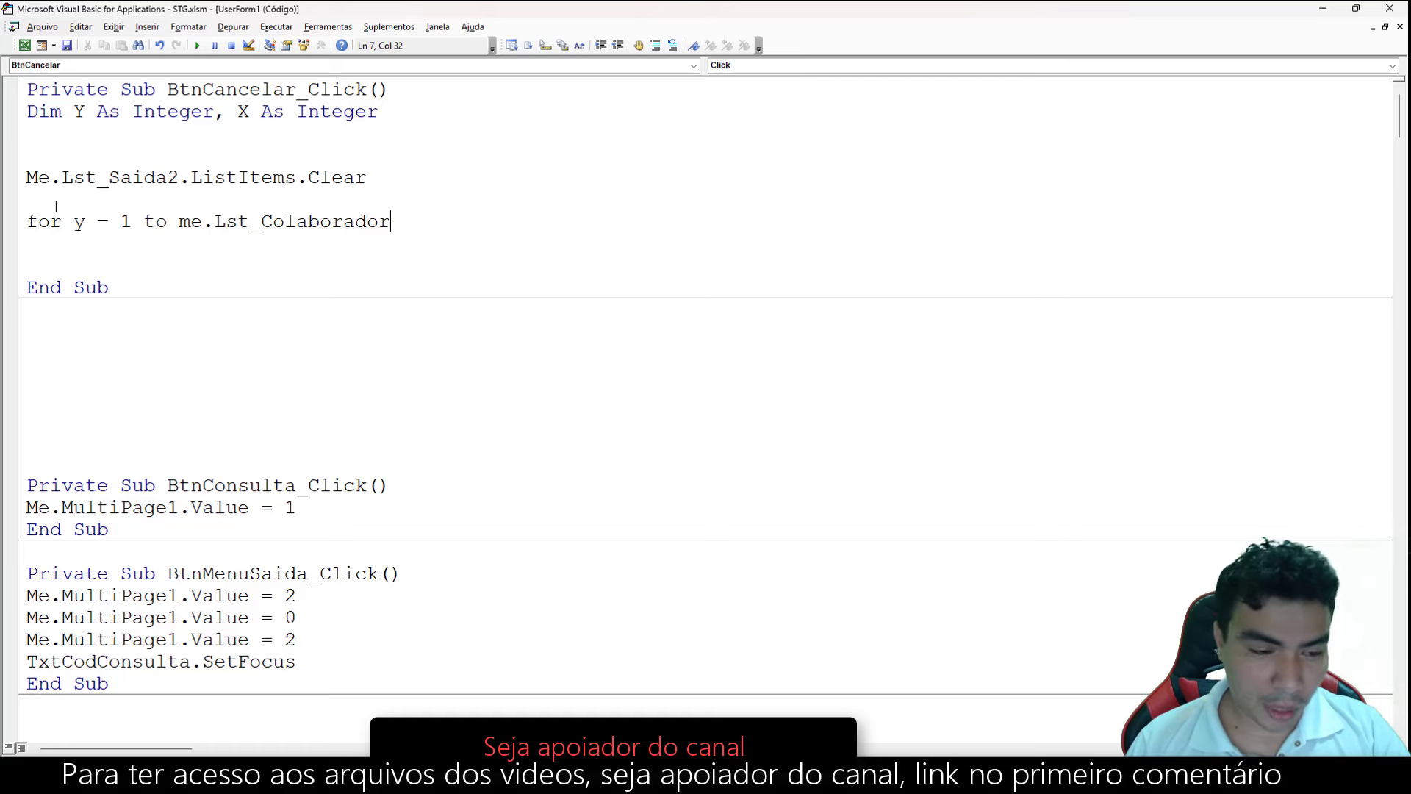
type(".li")
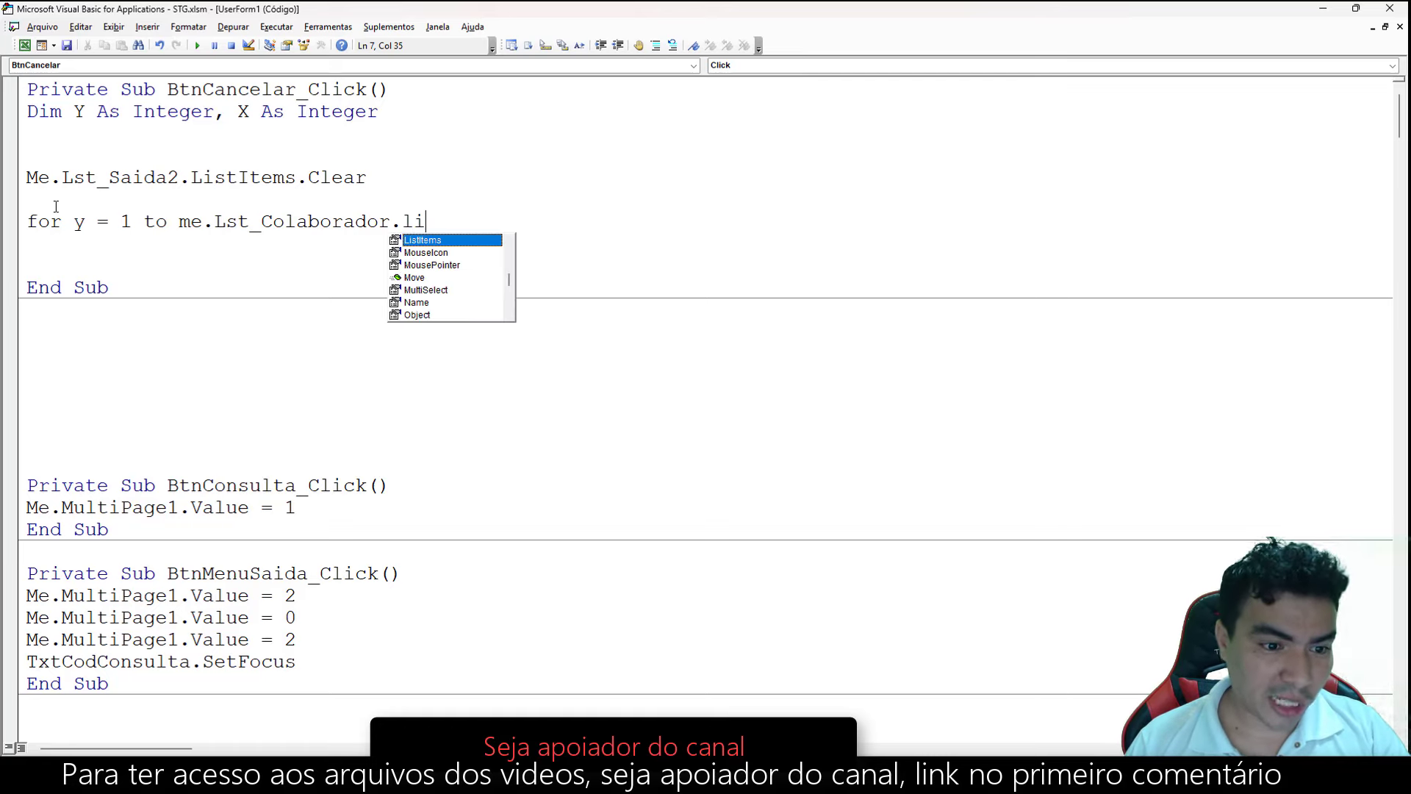
key("Tab")
type(".c")
key("Tab")
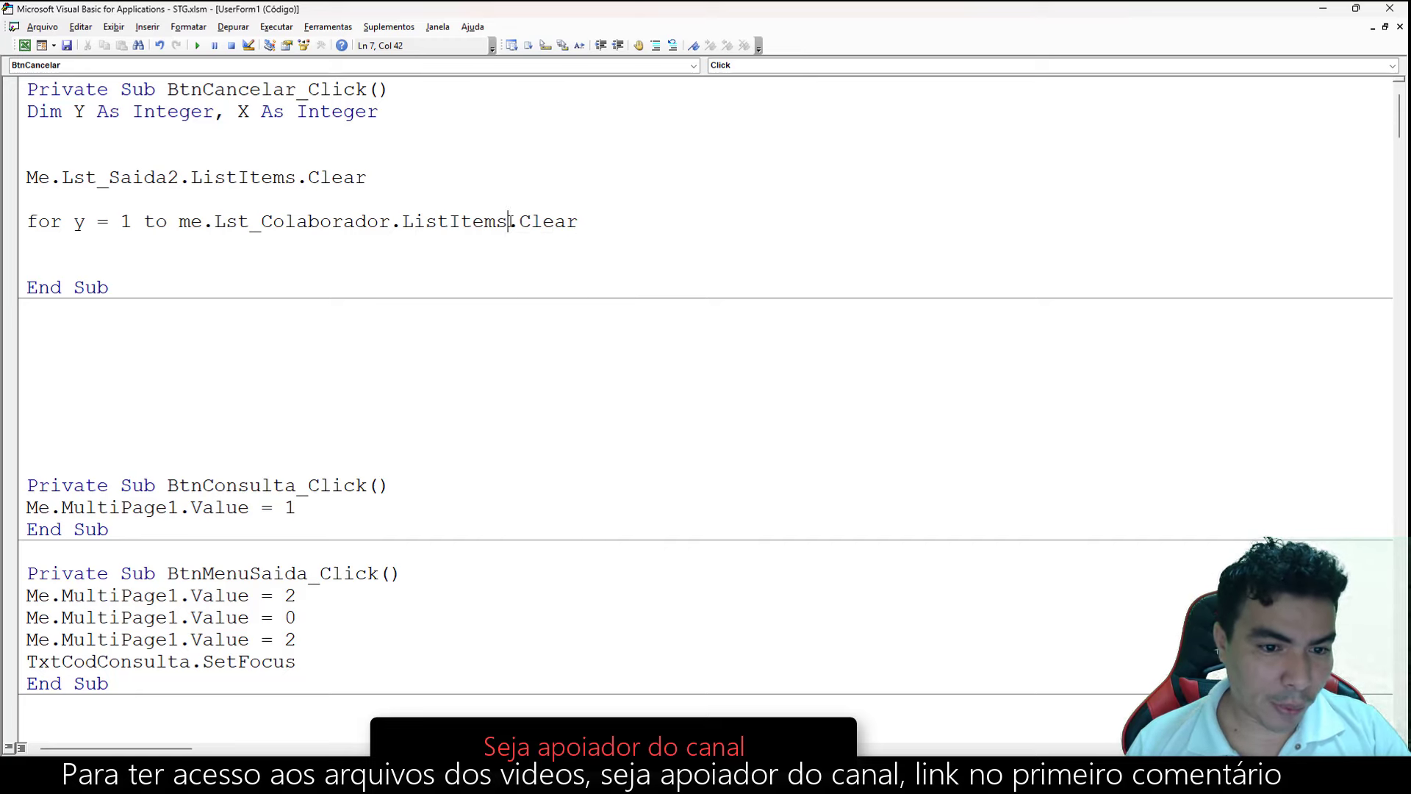
left_click_drag(510, 222, 578, 223)
type(".cou")
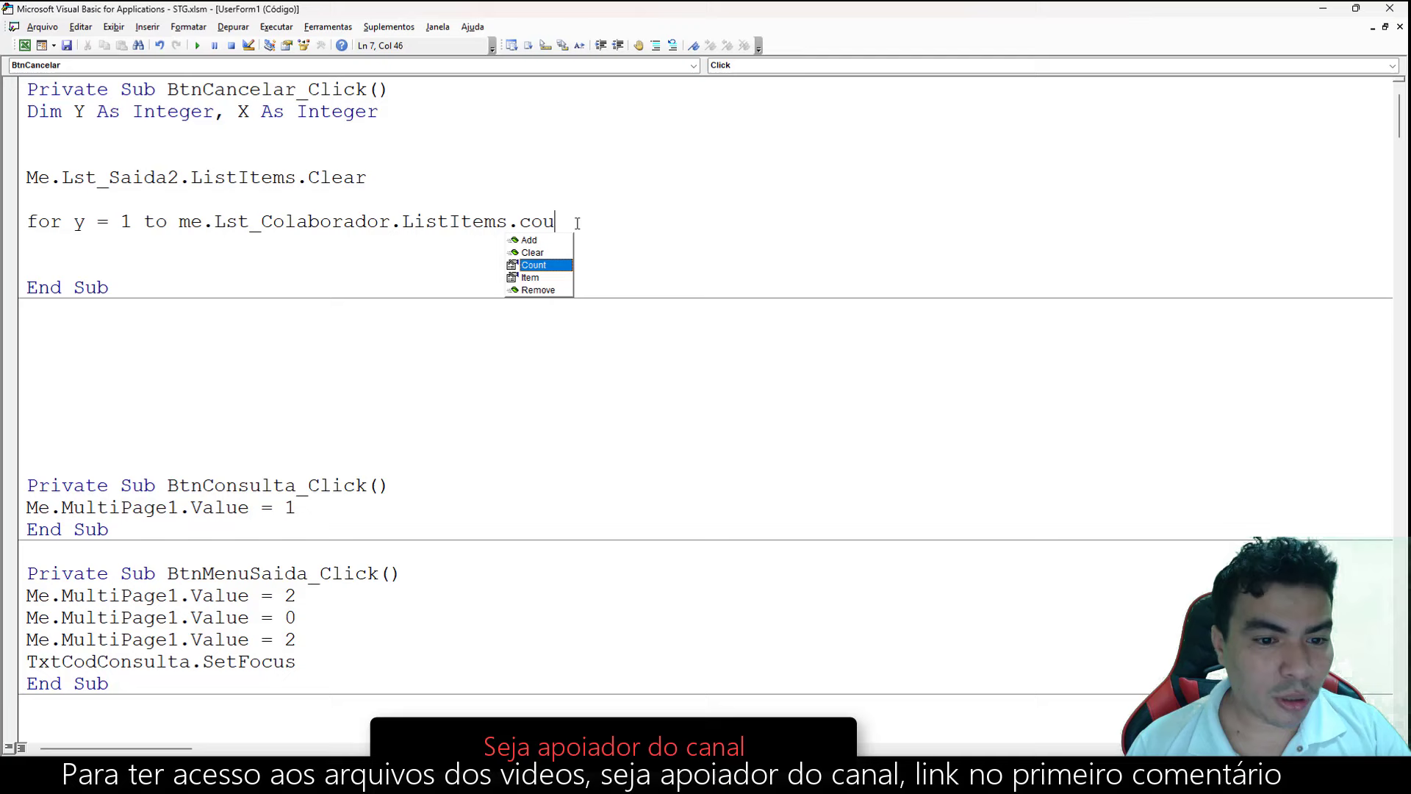
key("Tab")
key("Return")
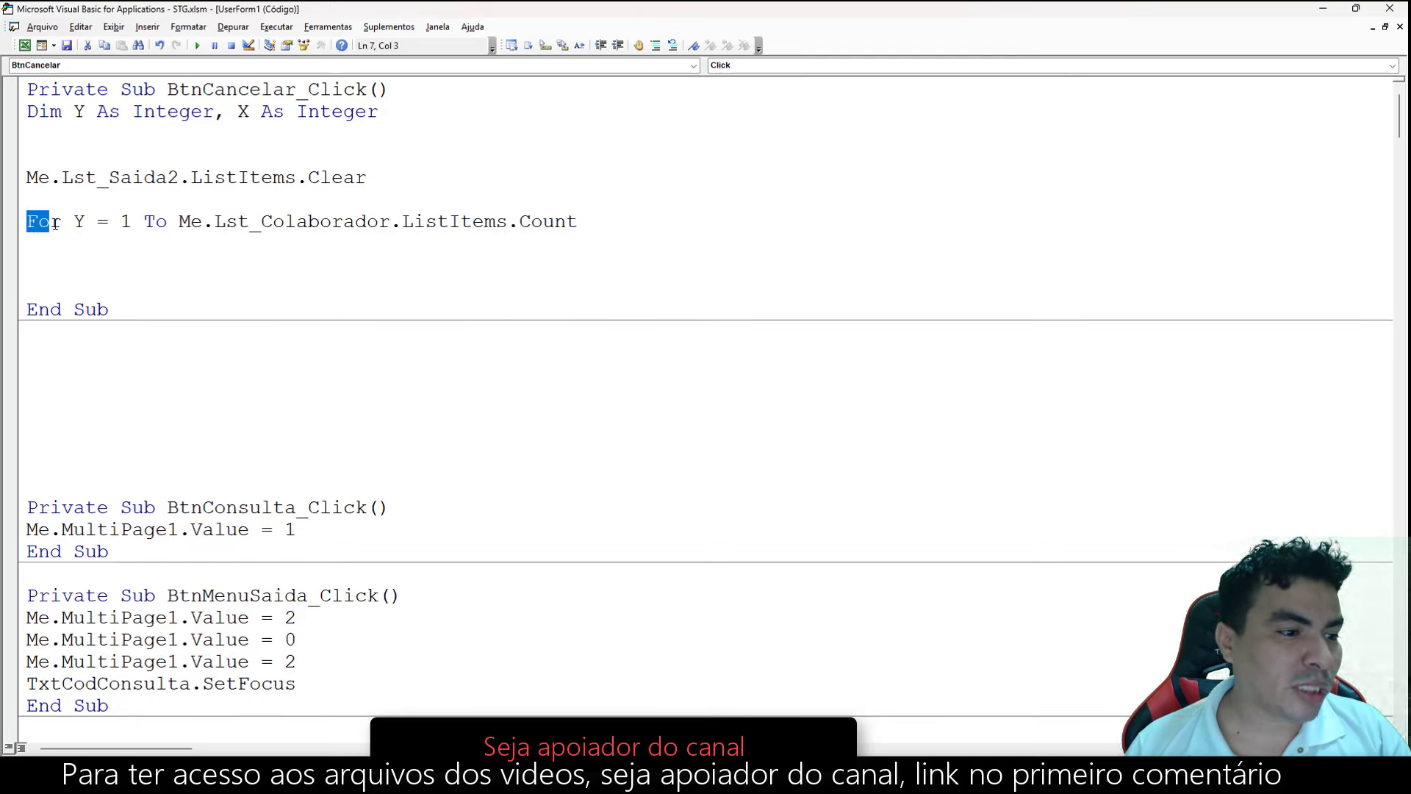
Highlight the loop's parts and the Clear line to explain them, then enter the loop body.
left_click_drag(28, 221, 62, 224)
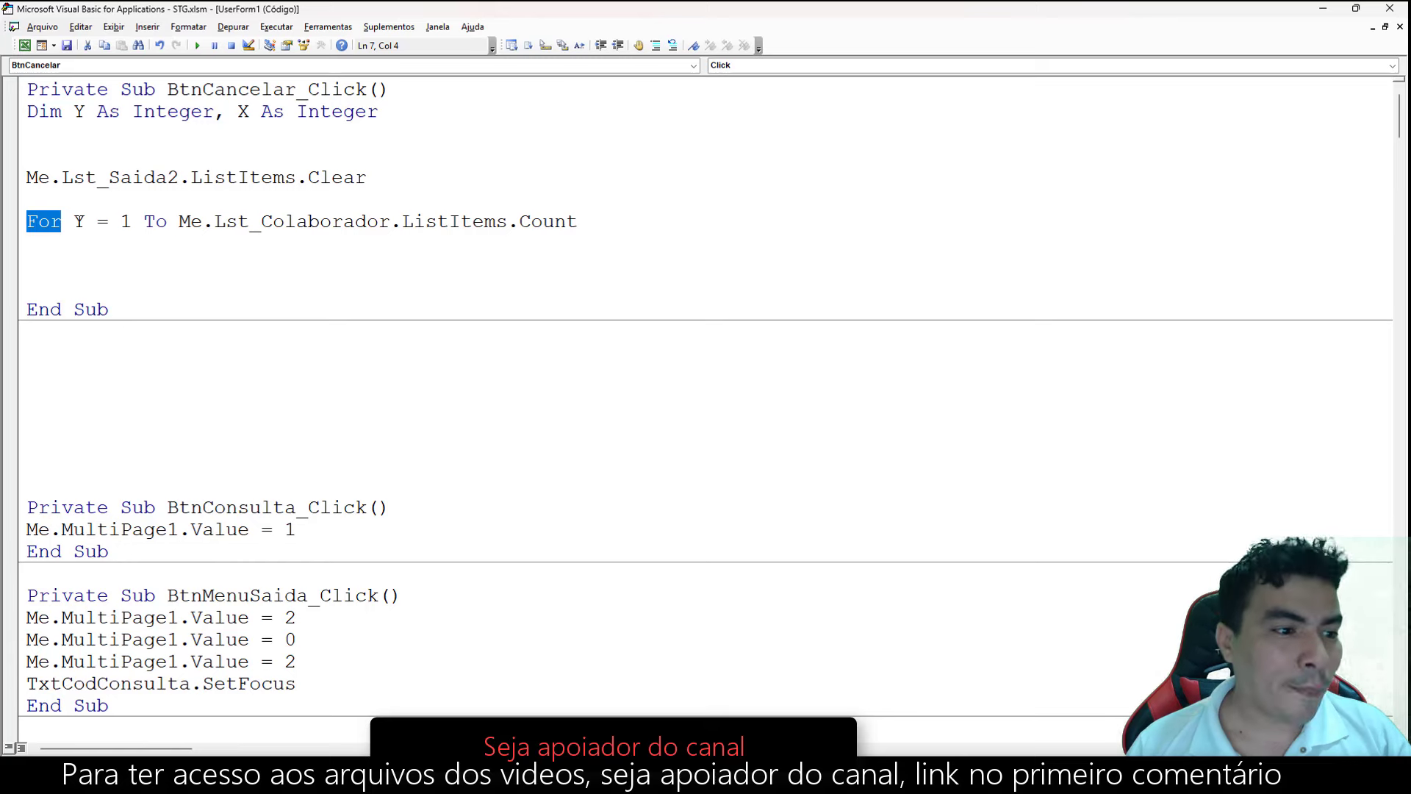
double_click(79, 222)
double_click(127, 221)
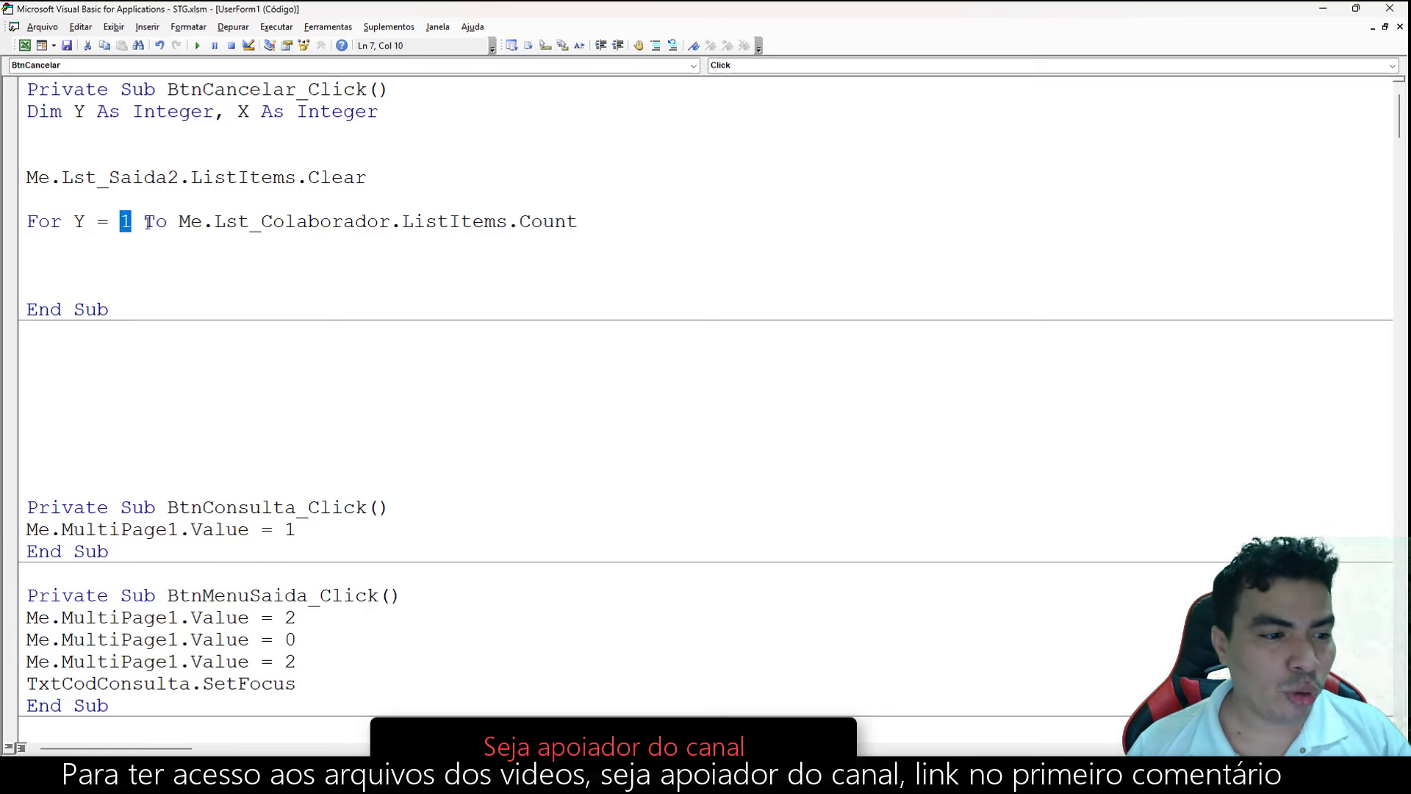
left_click_drag(177, 221, 580, 221)
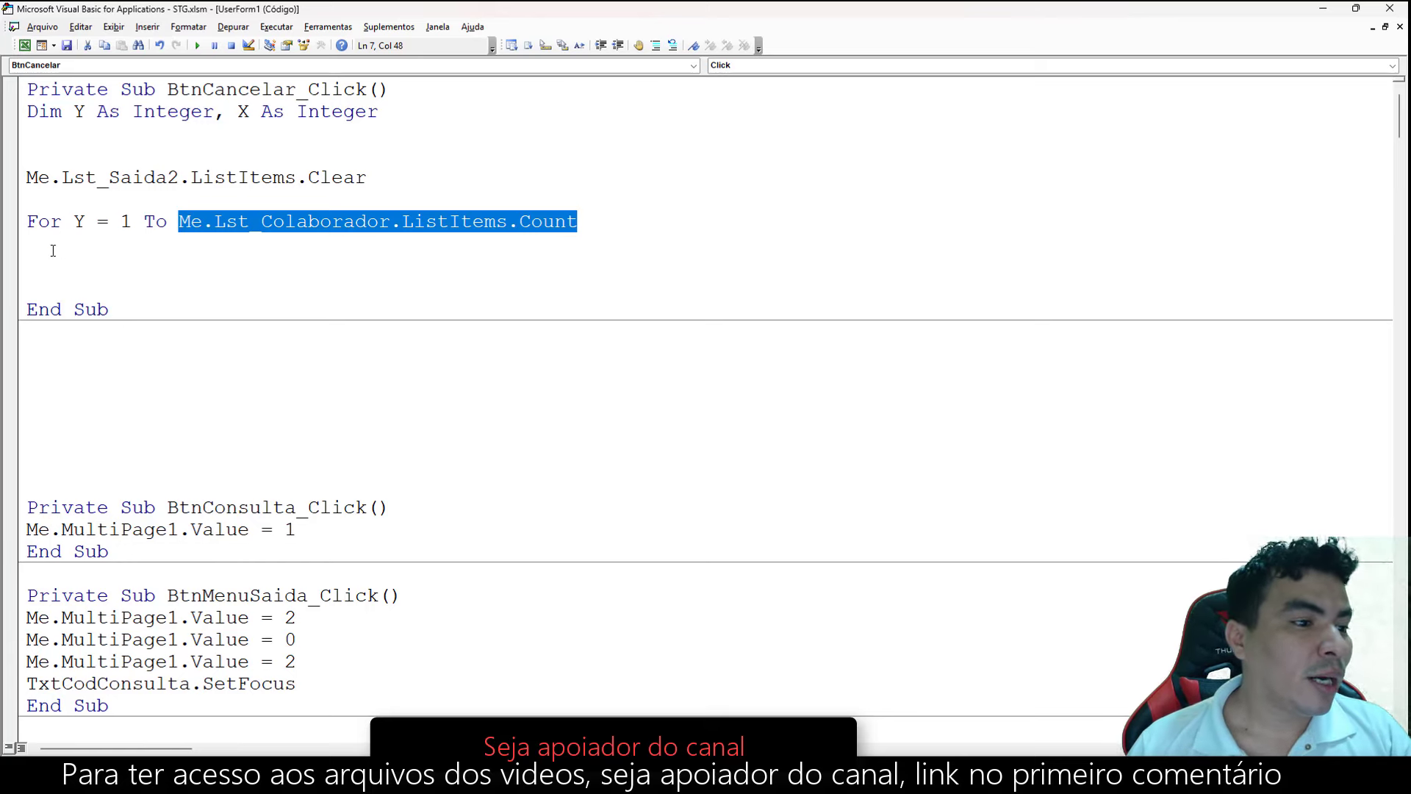
left_click_drag(366, 177, 295, 177)
left_click_drag(193, 175, 26, 177)
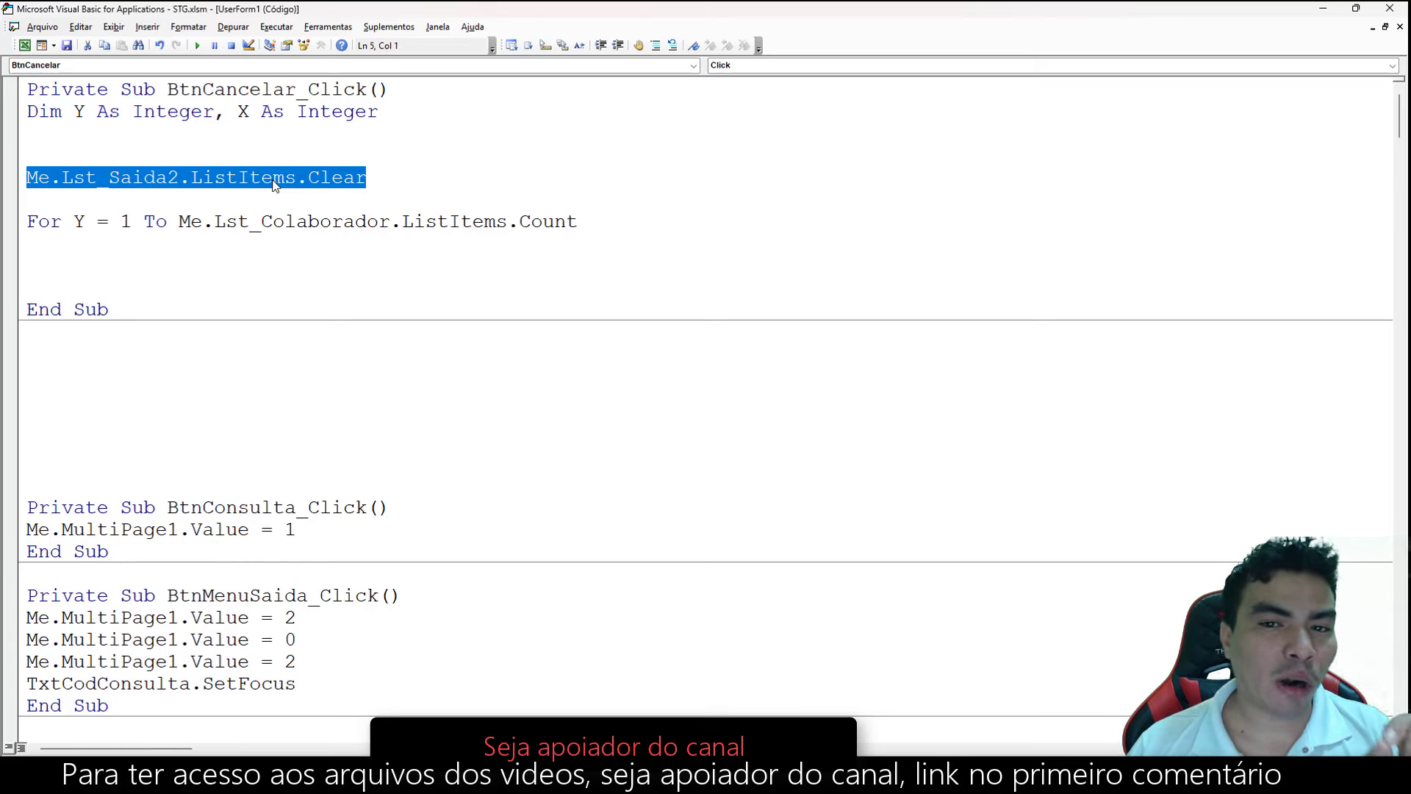
left_click(39, 248)
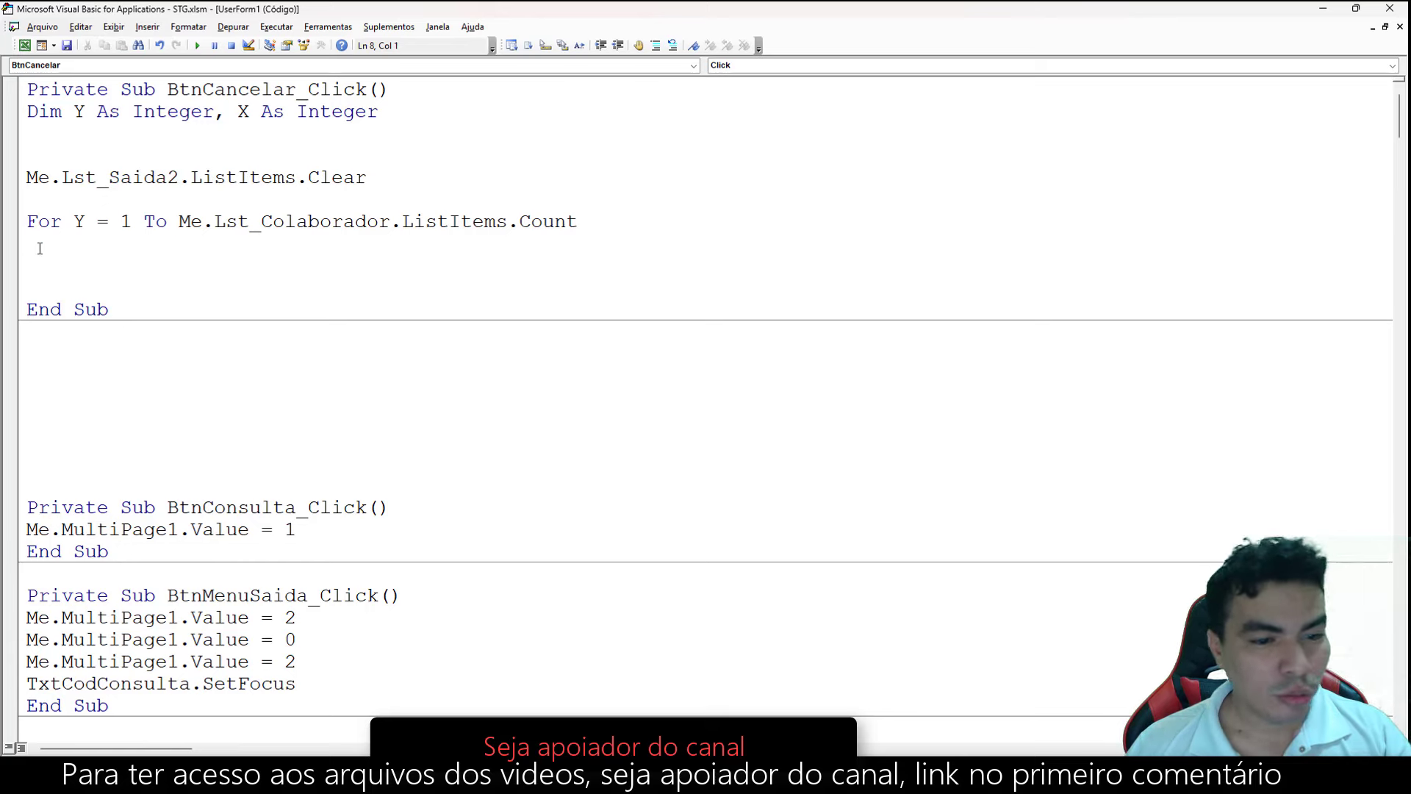
Write the condition 'If Me.Lst_Colaborador.ListItems.Item(Y).Checked = True Then'.
type("if ")
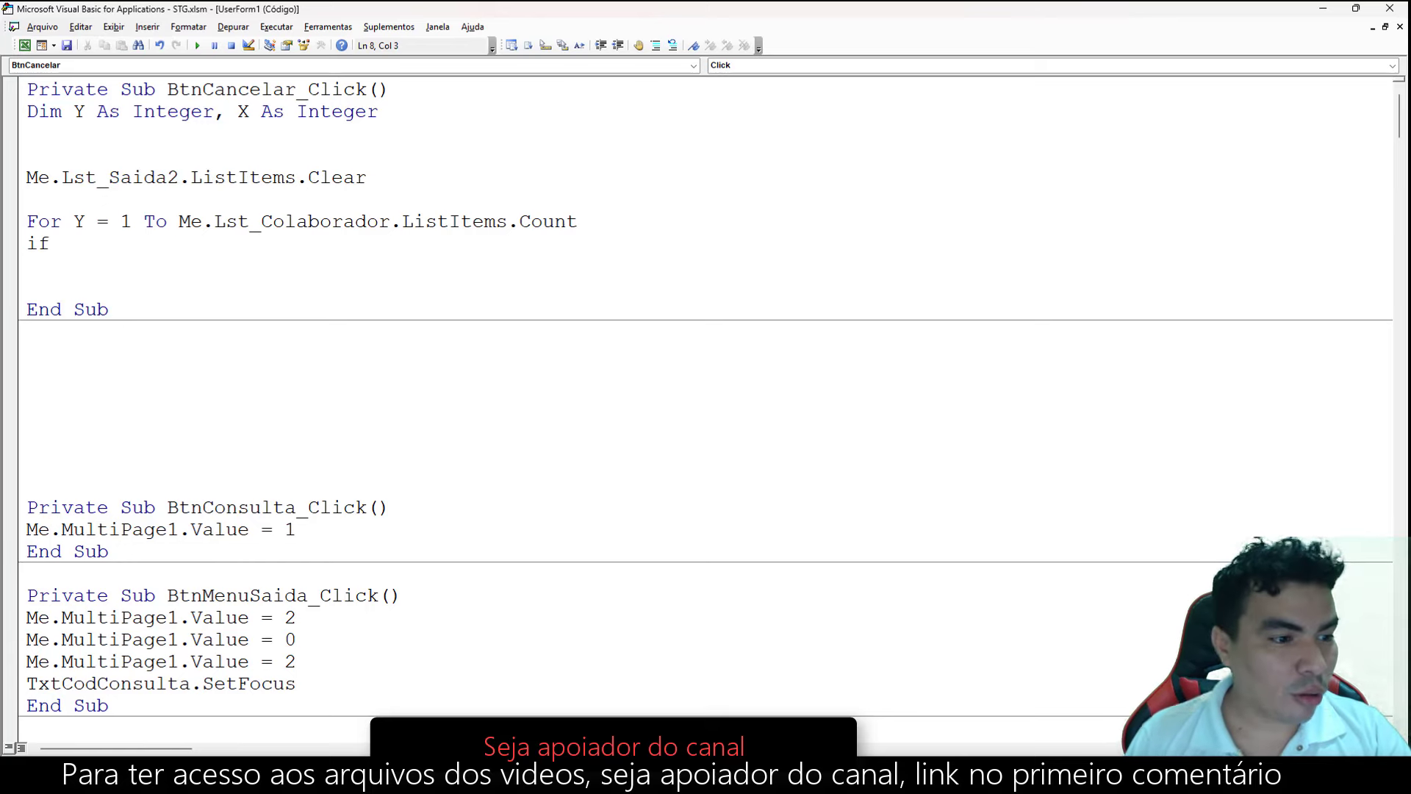
type("me")
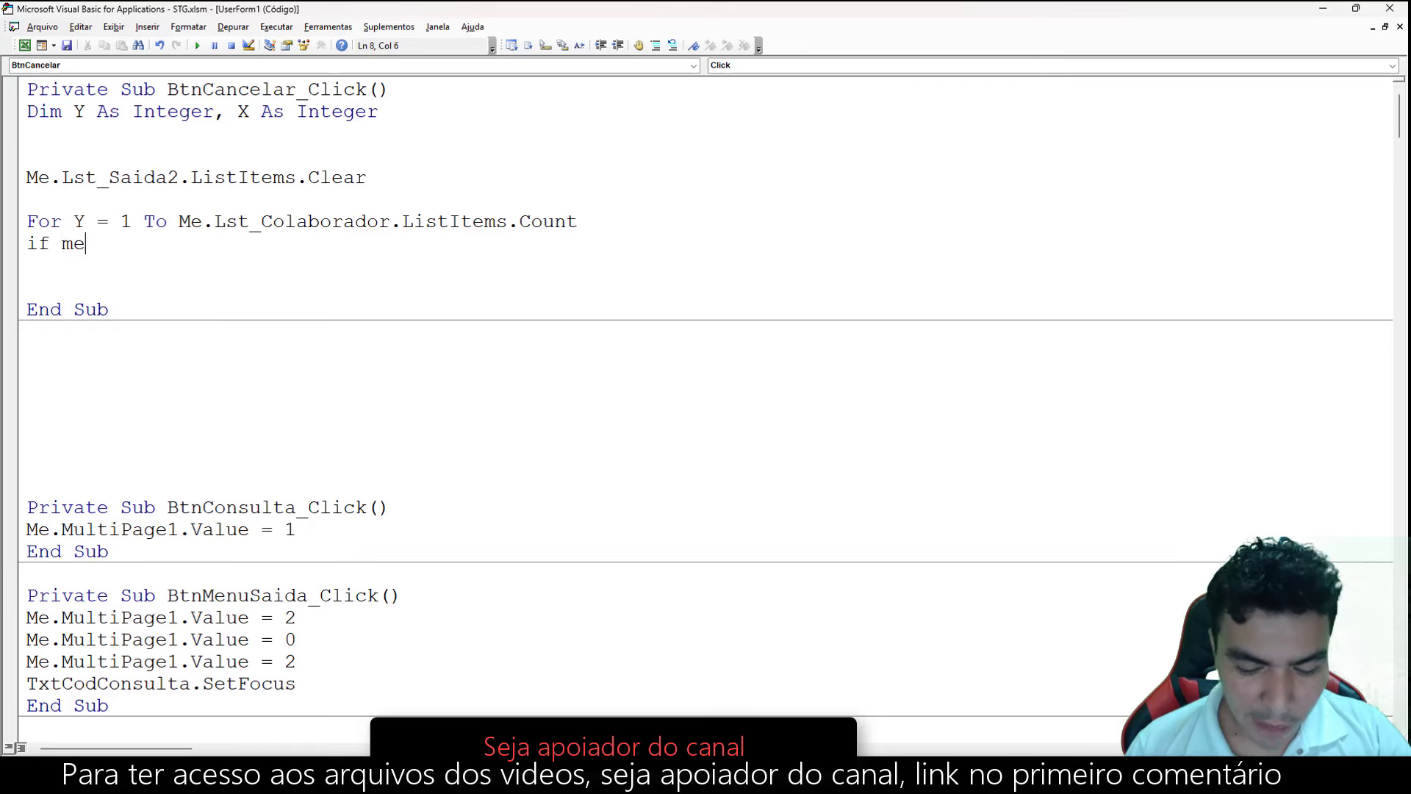
type(".ls")
key("Tab")
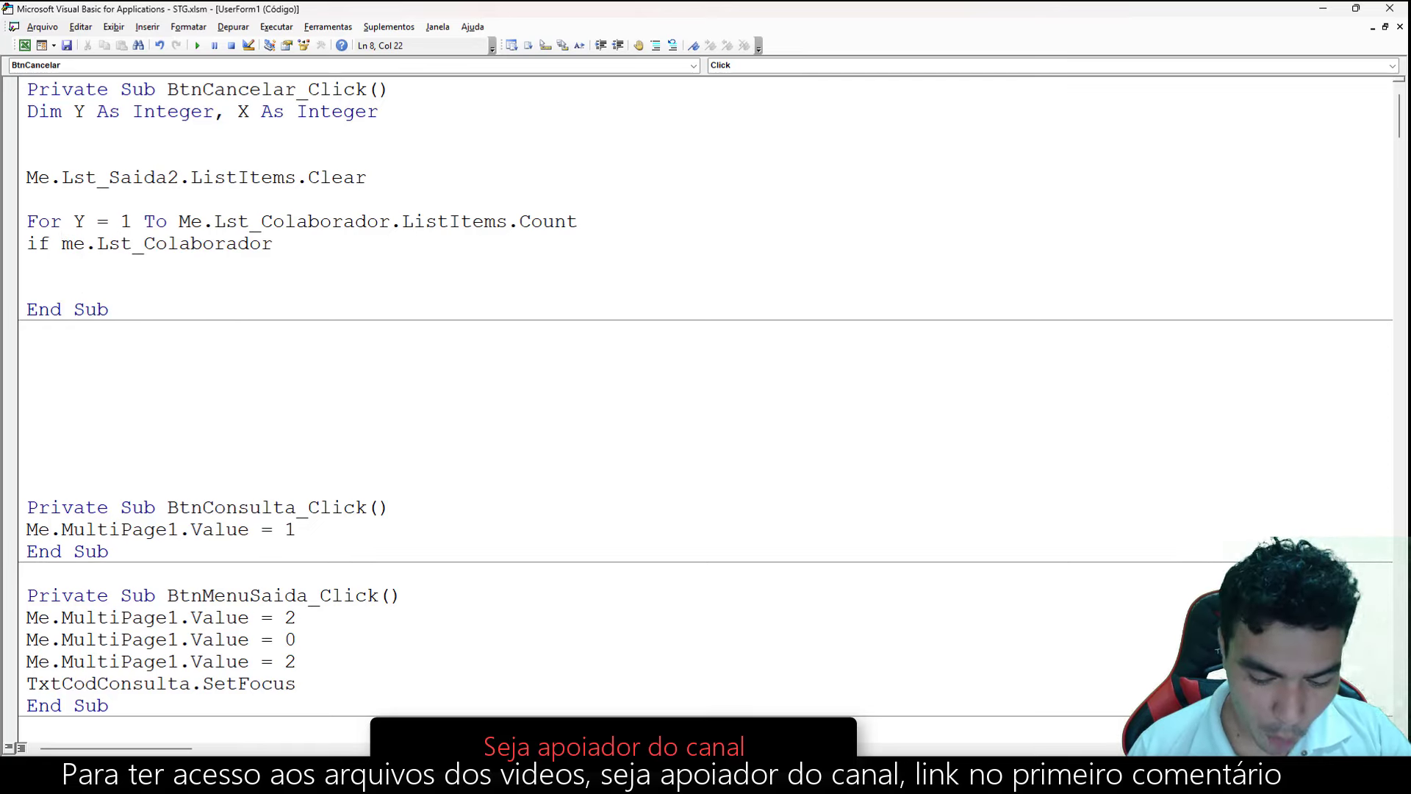
type(".li")
key("Tab")
type("it")
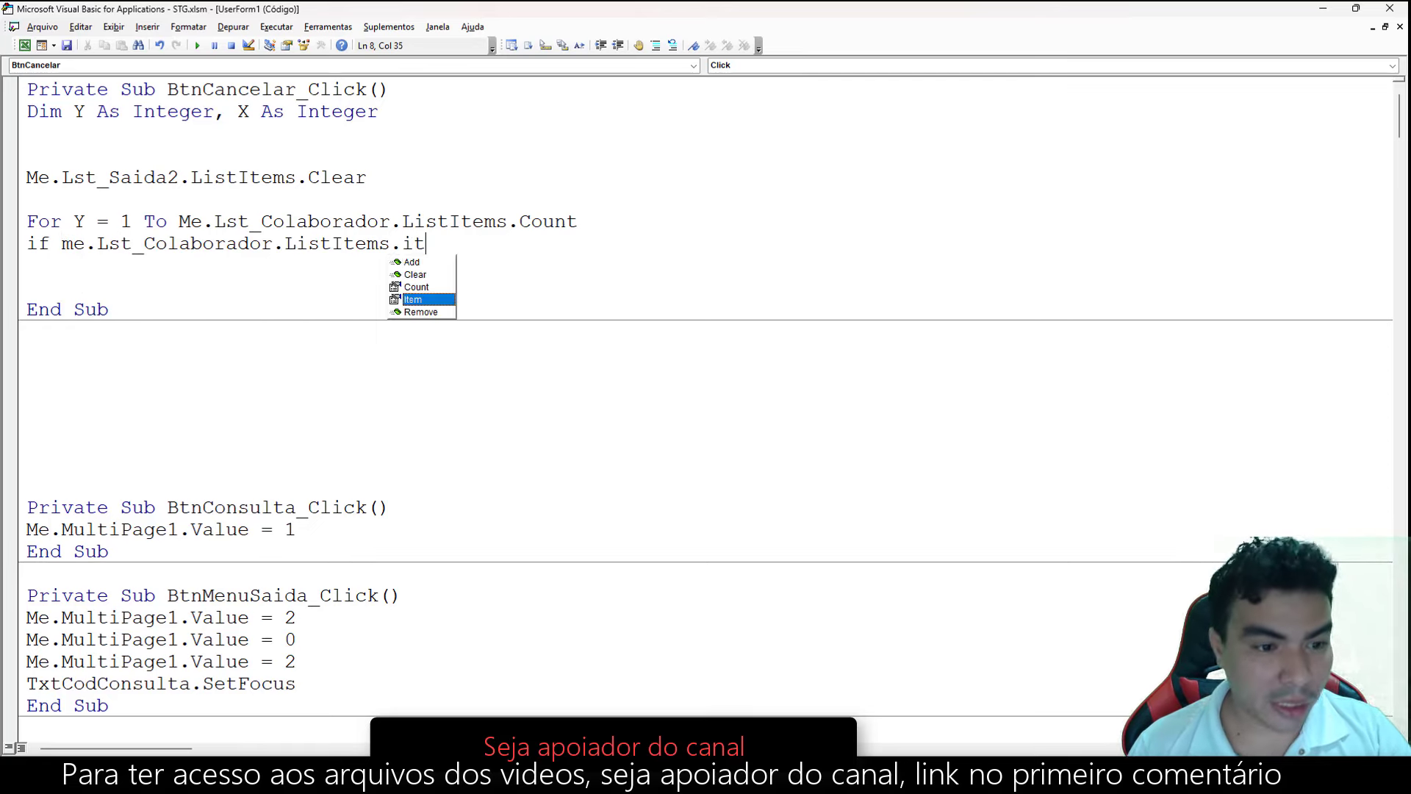
key("Tab")
type("(")
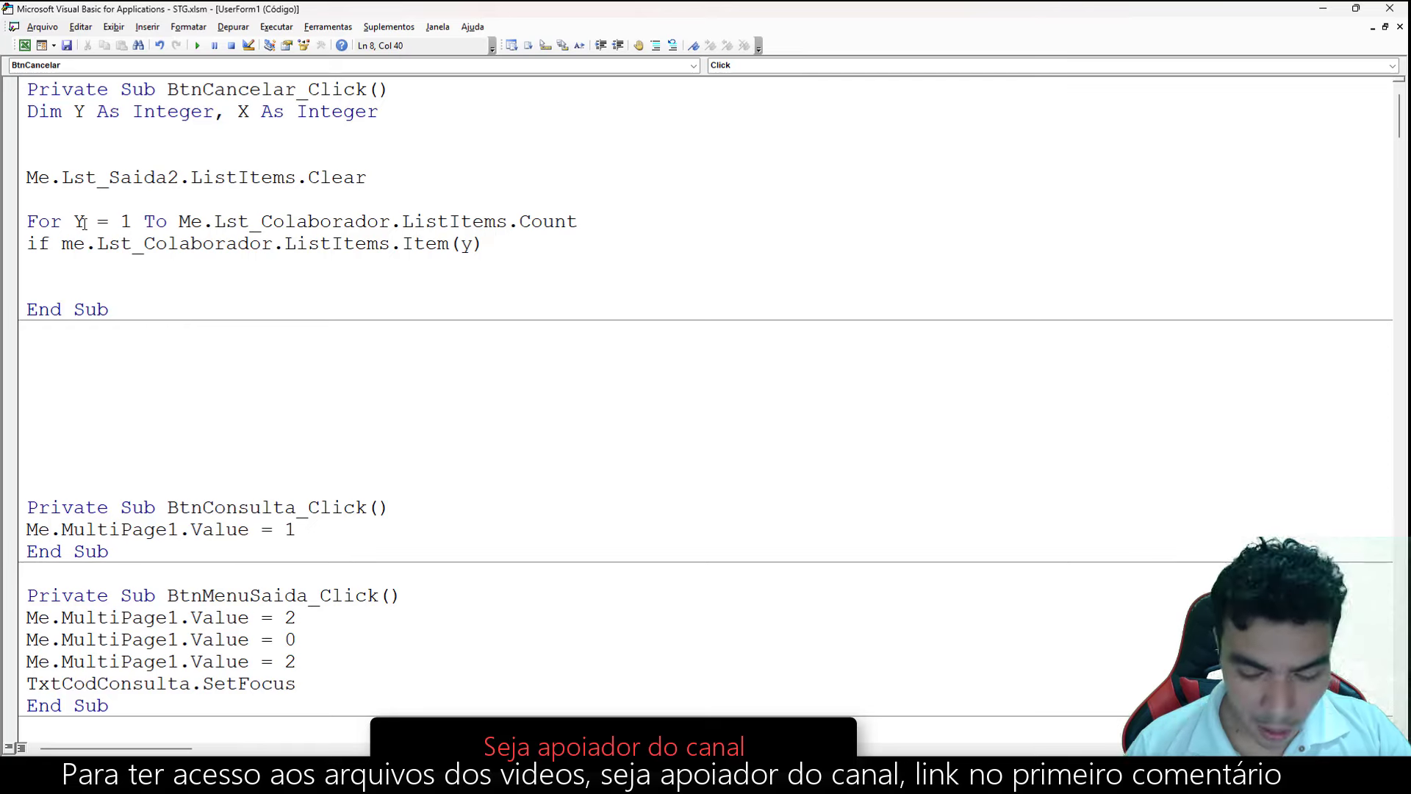
type(".Checked")
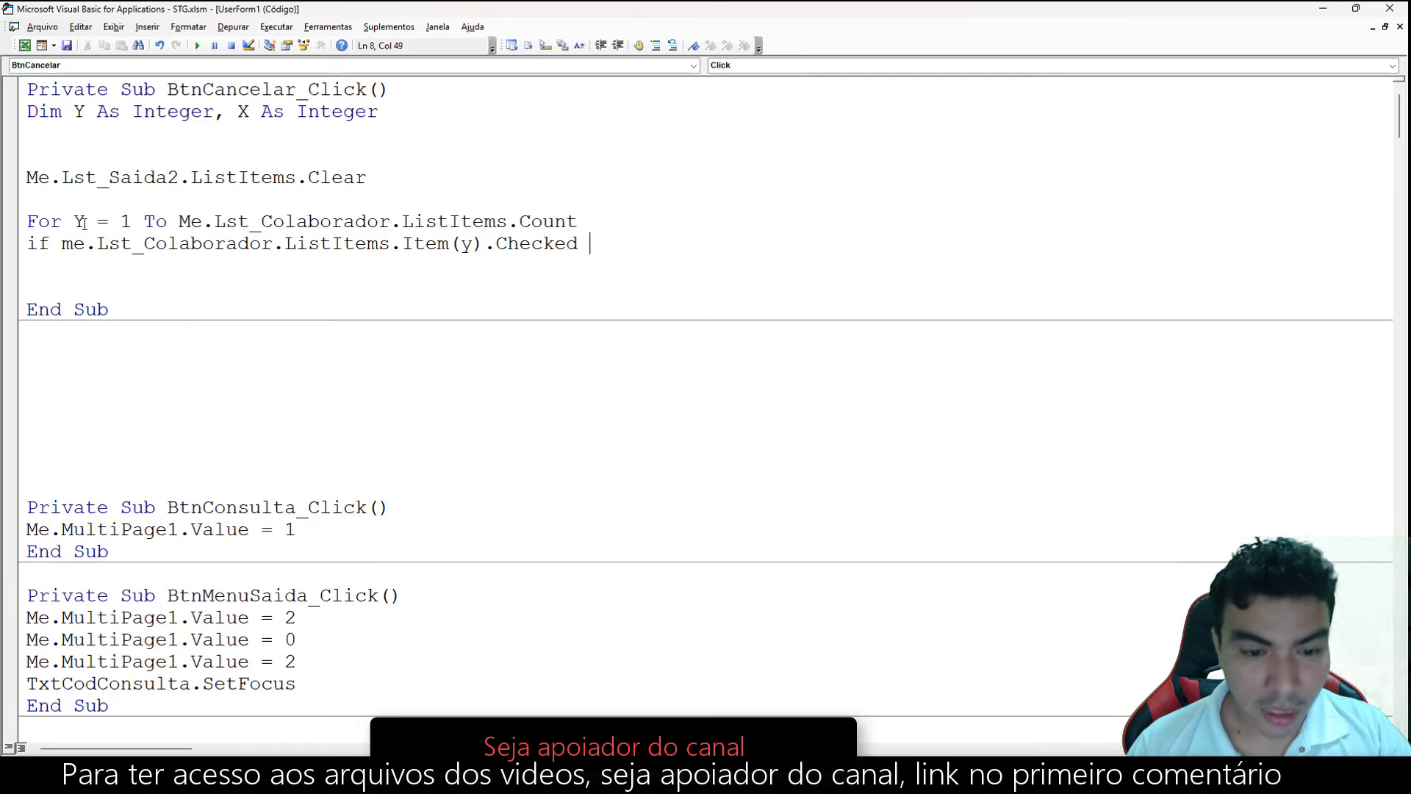
type("= ")
type("t")
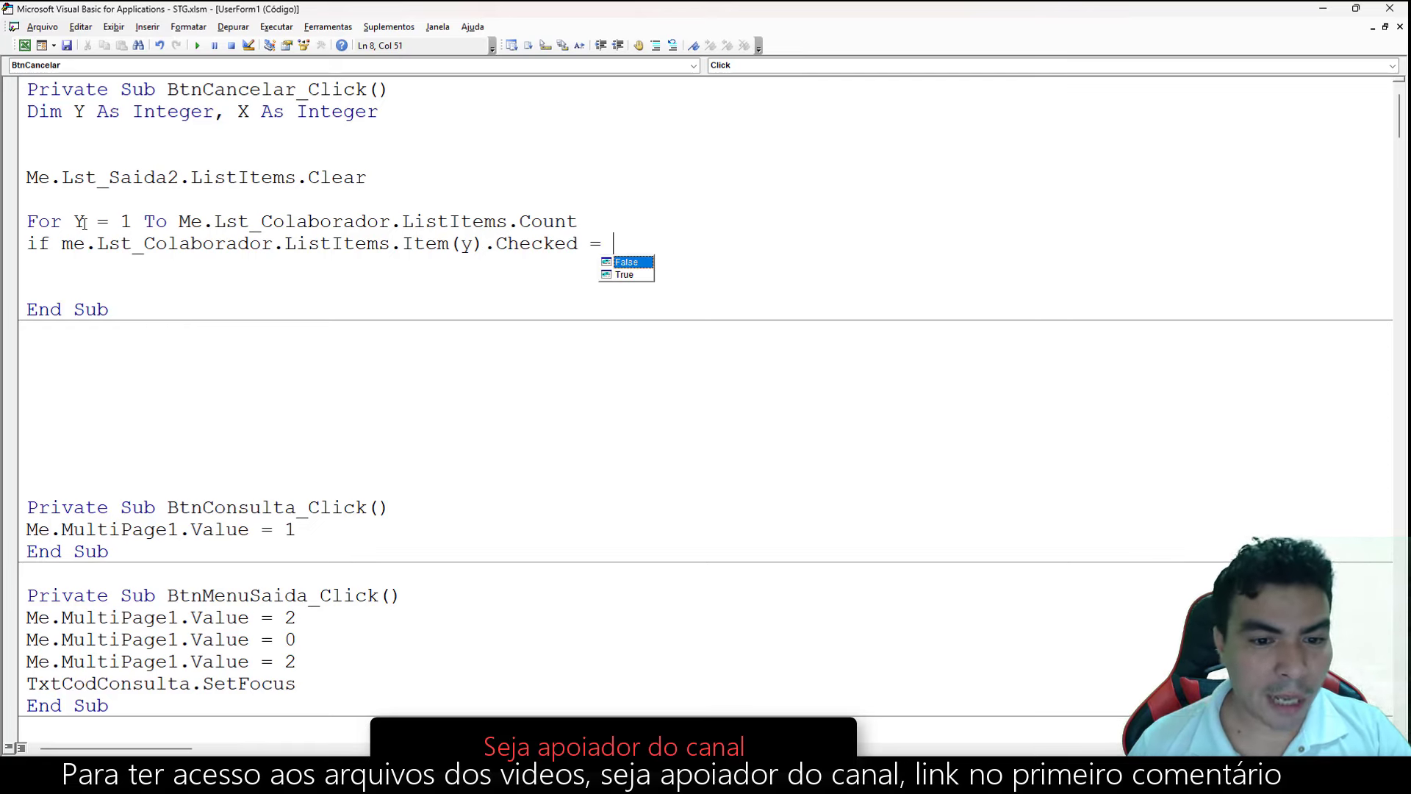
key("Tab")
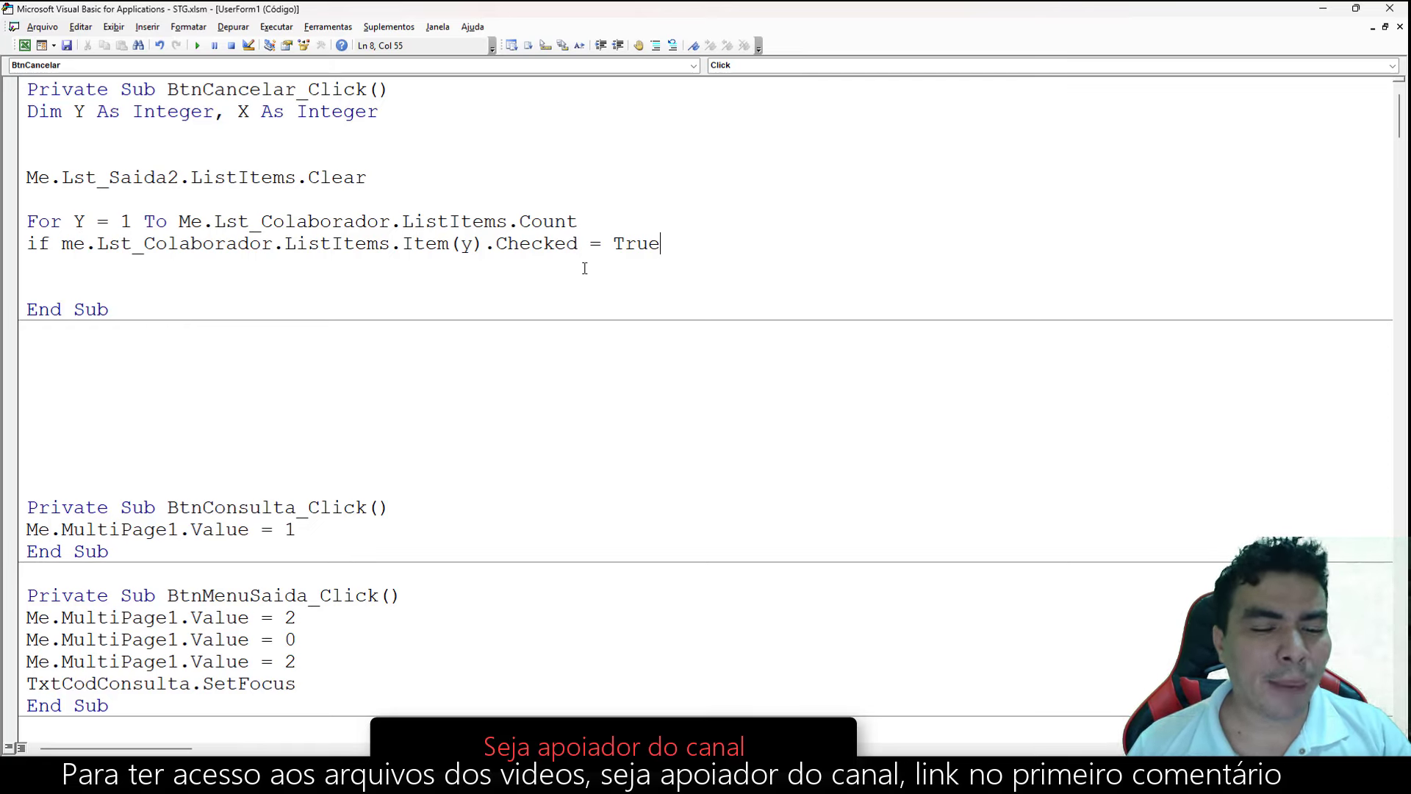
type(" then")
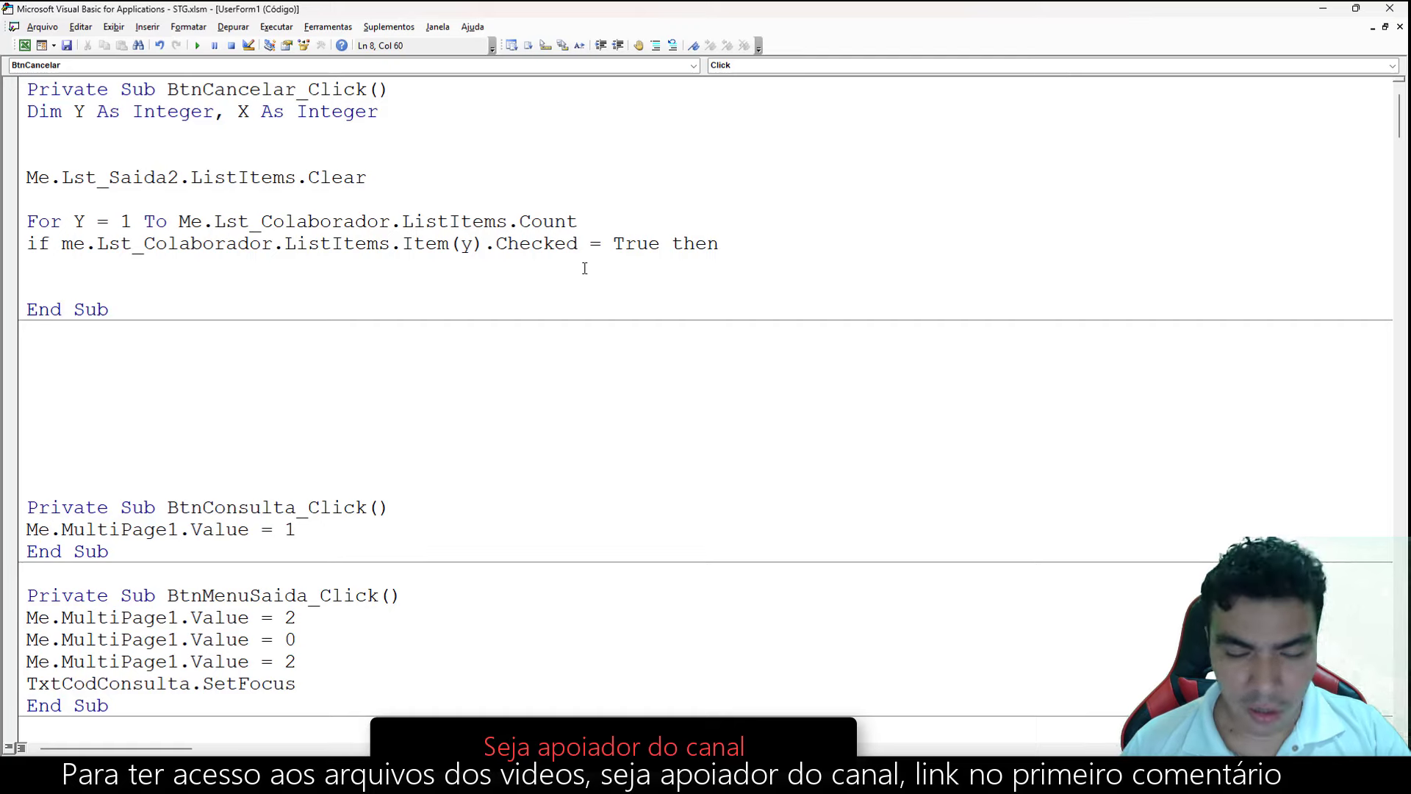
key("Return")
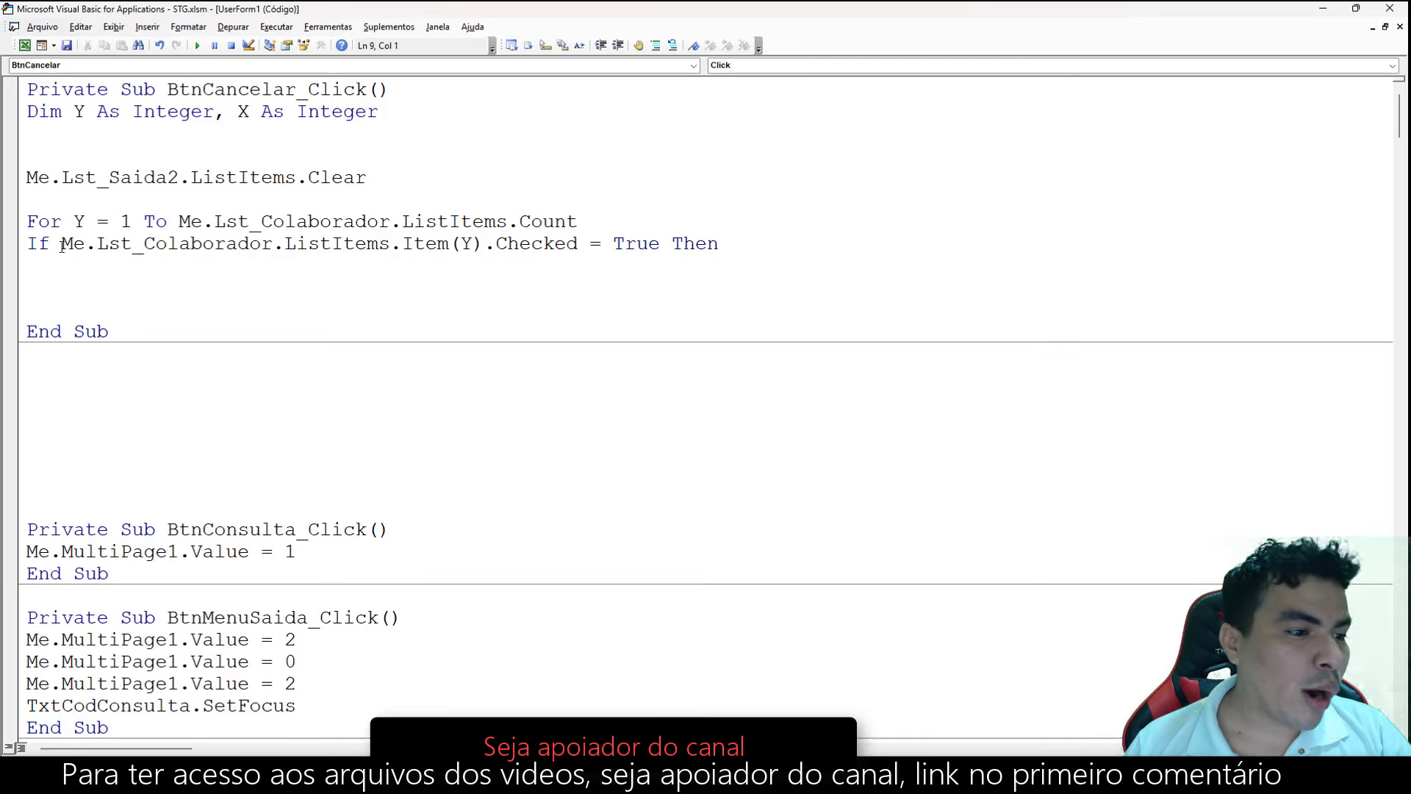
Add the body line setting the item's Checked to False, reusing the pasted condition.
left_click_drag(62, 245, 659, 245)
key("ctrl+c")
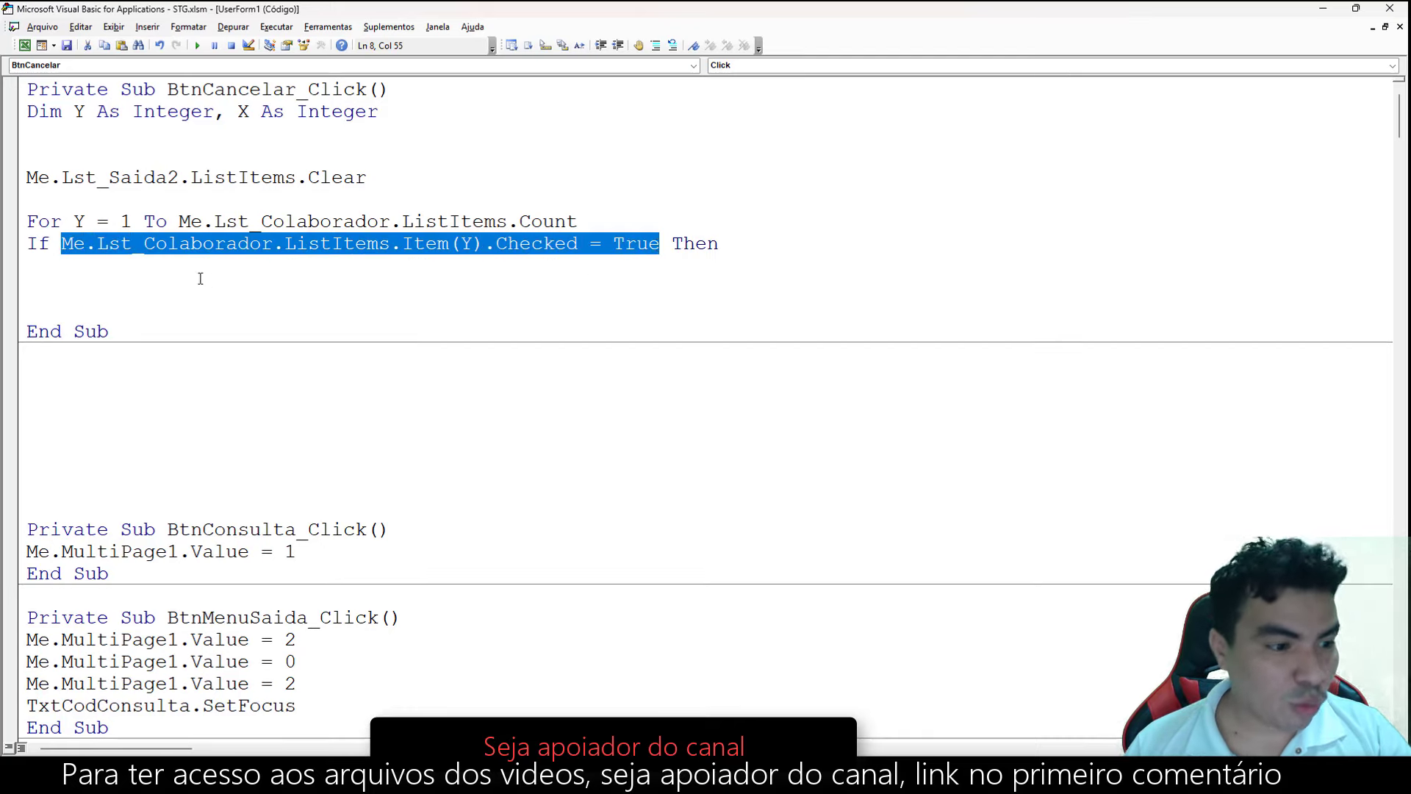
left_click(106, 272)
key("ctrl+v")
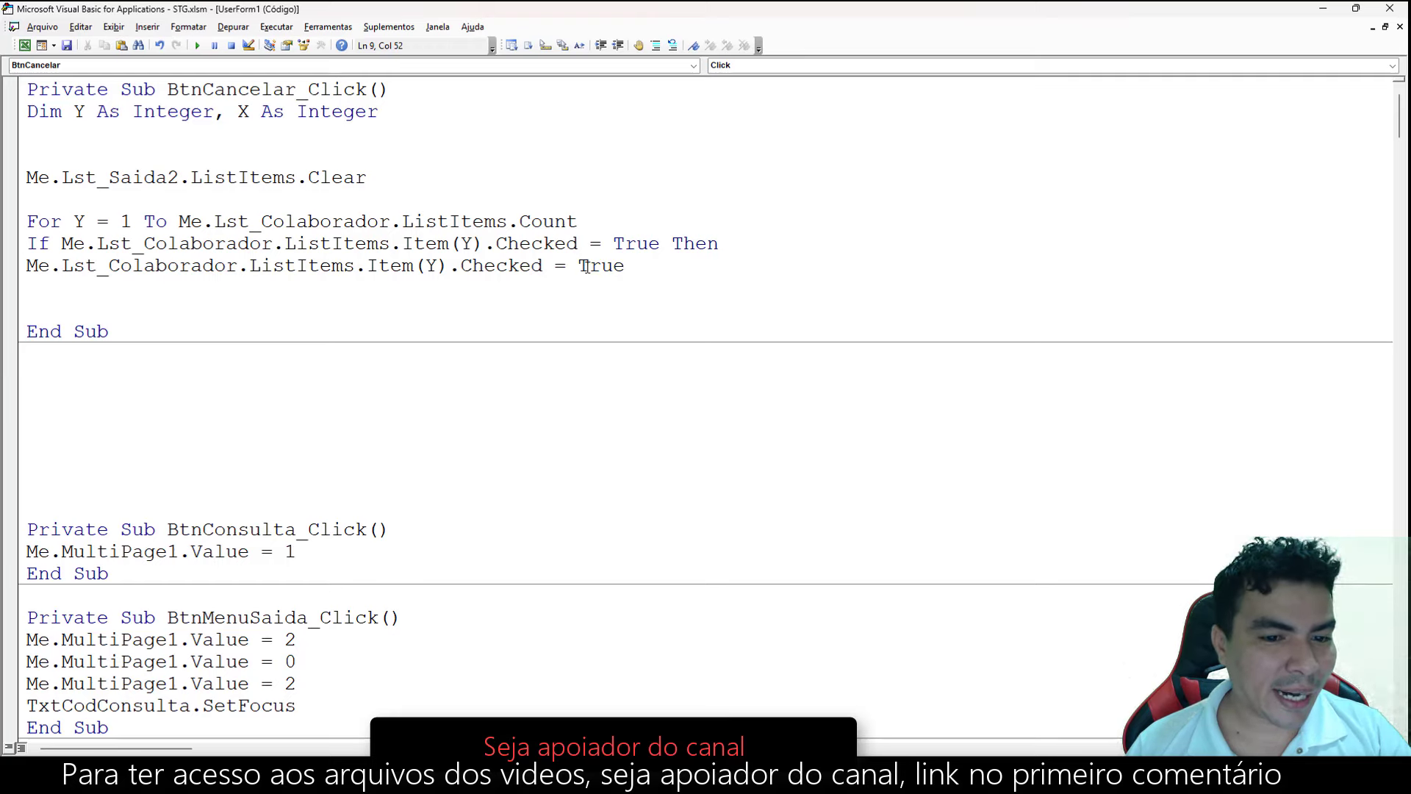
left_click_drag(580, 267, 627, 266)
type("false")
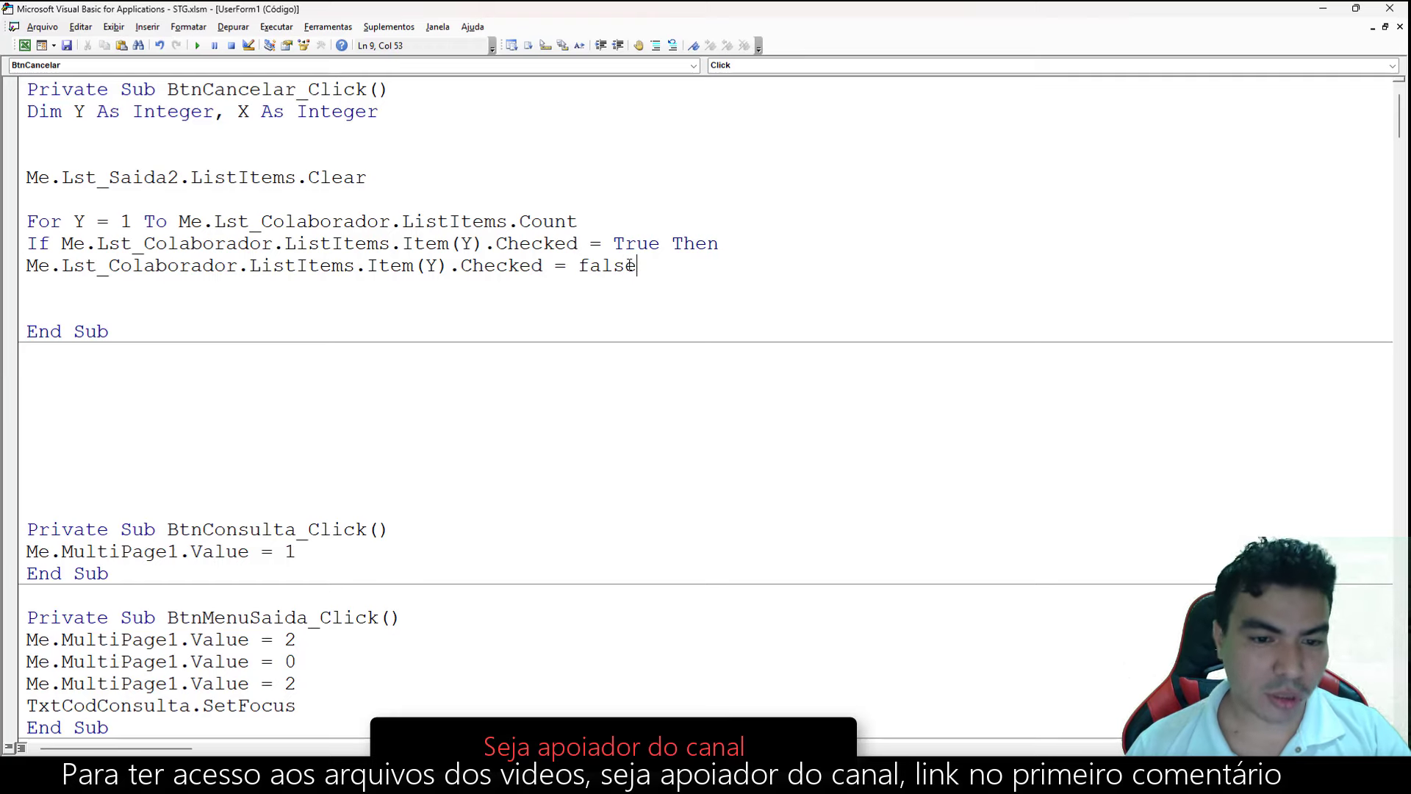
key("Return")
Close the block with End If, indent it inside the loop, and add Next Y.
type("e")
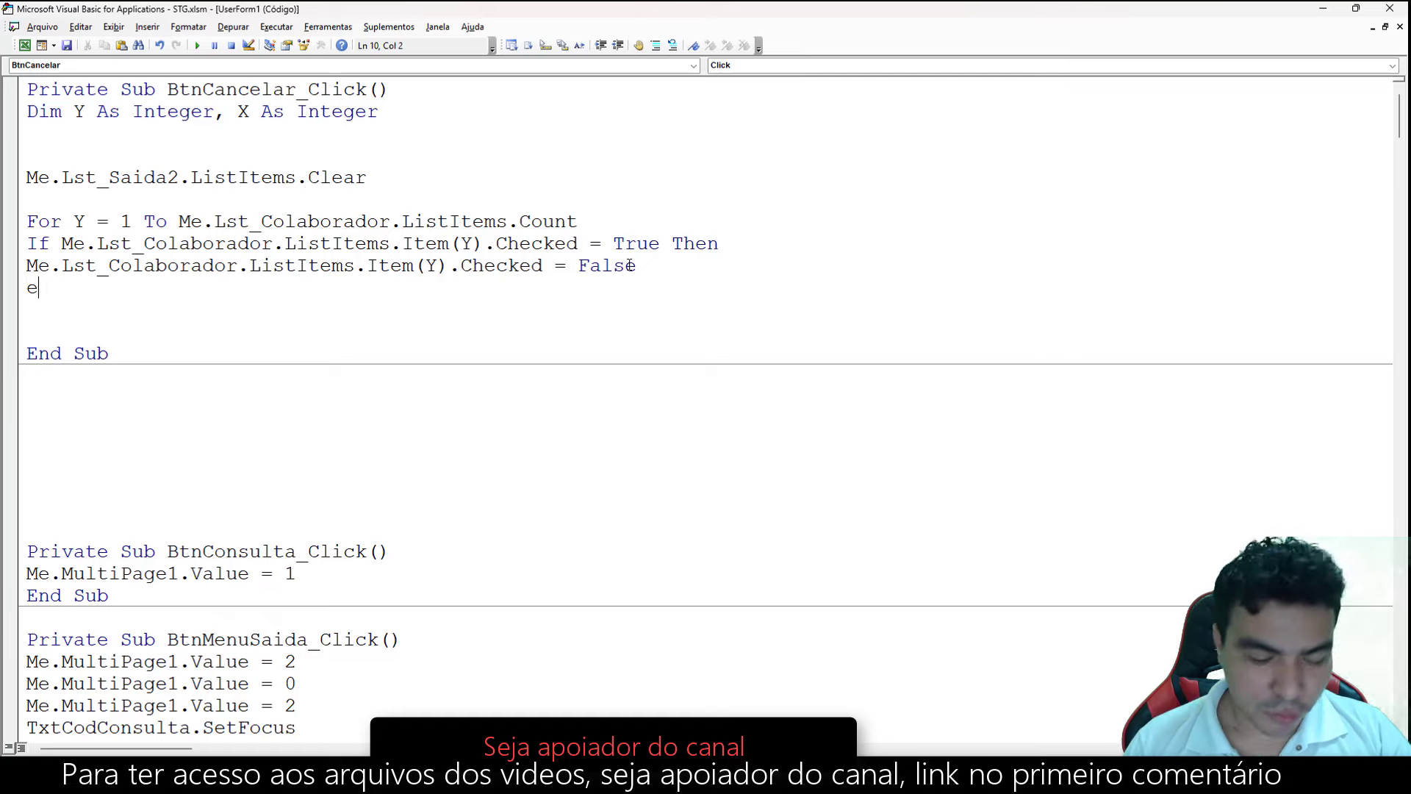
type("nd if")
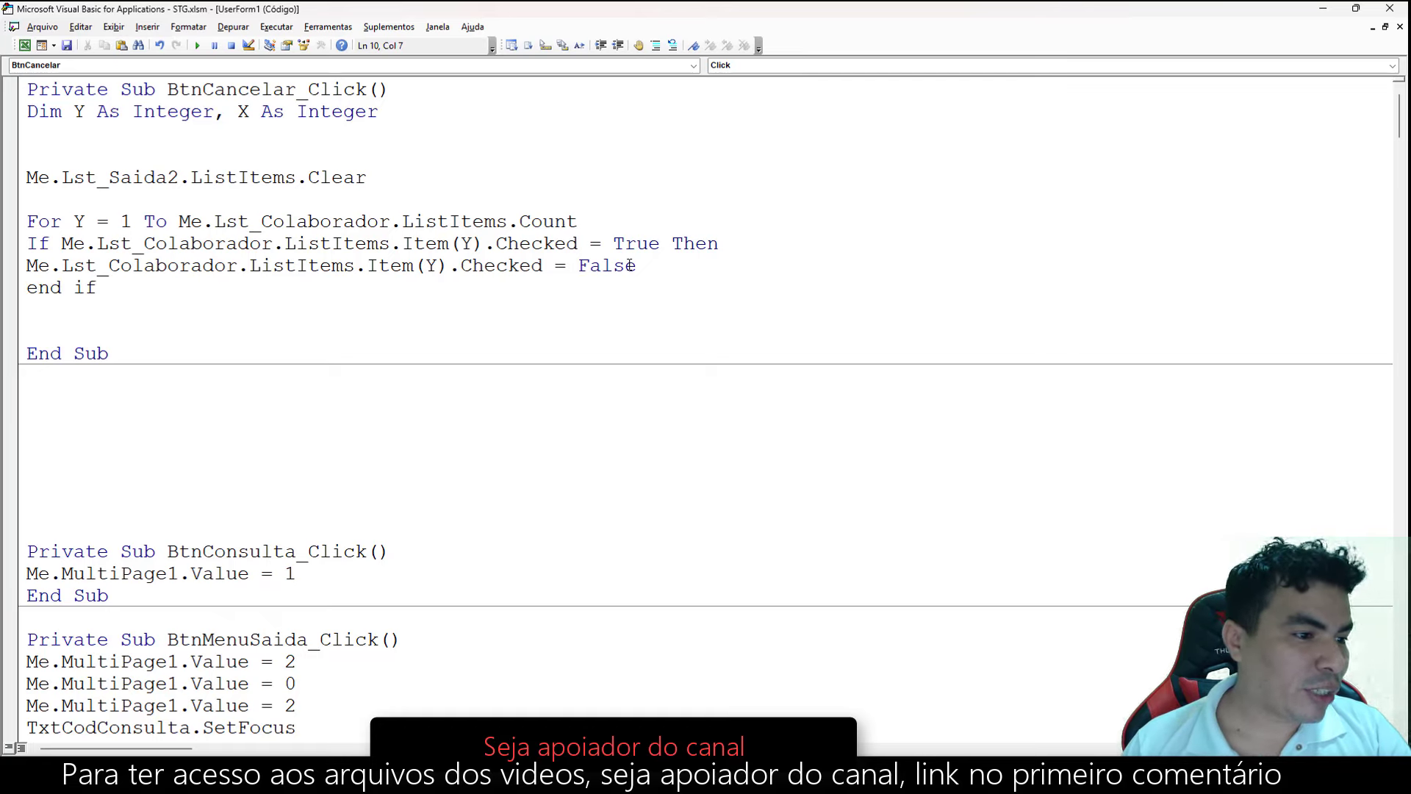
left_click_drag(34, 244, 107, 294)
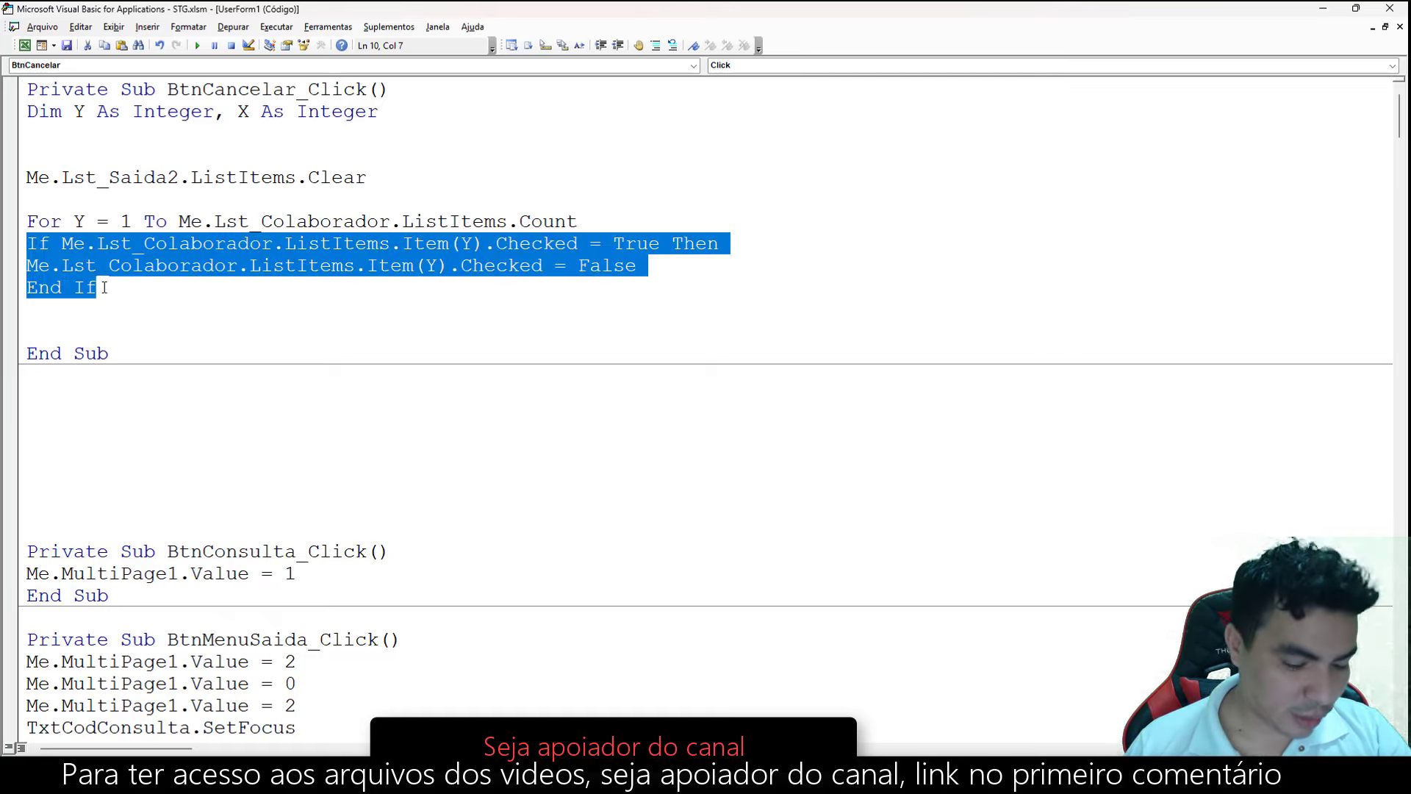
key("Tab")
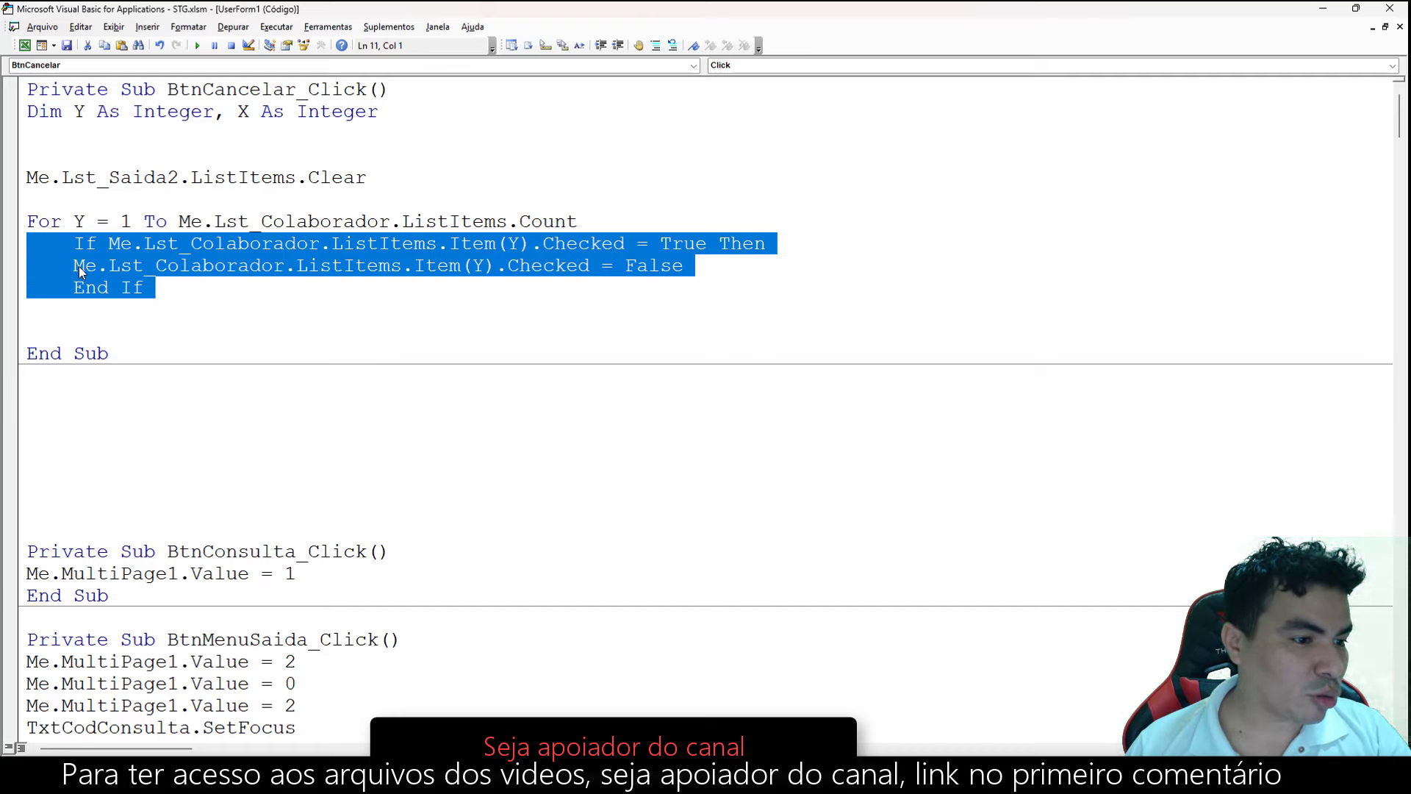
left_click(78, 266)
left_click(30, 221)
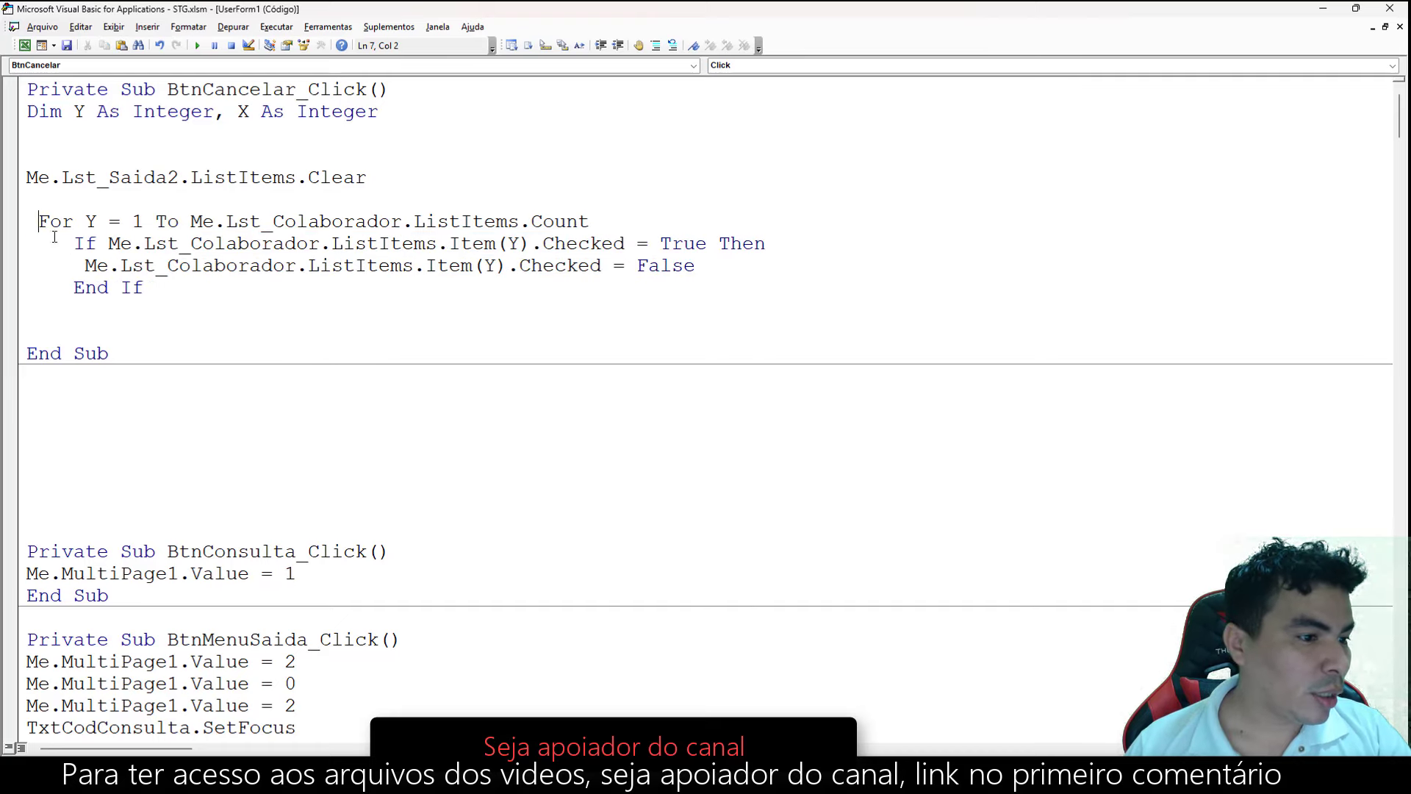
left_click(151, 286)
key("Return")
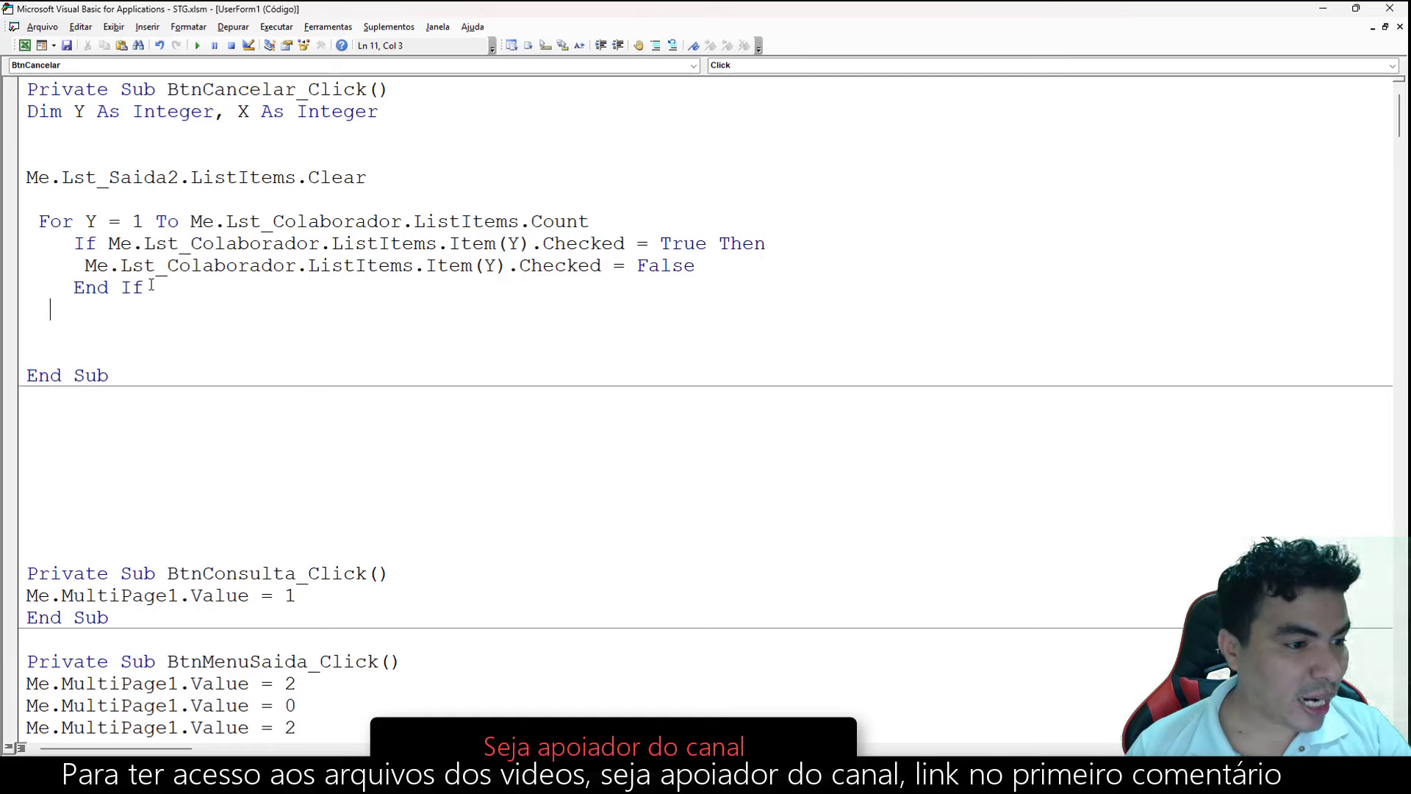
type("next")
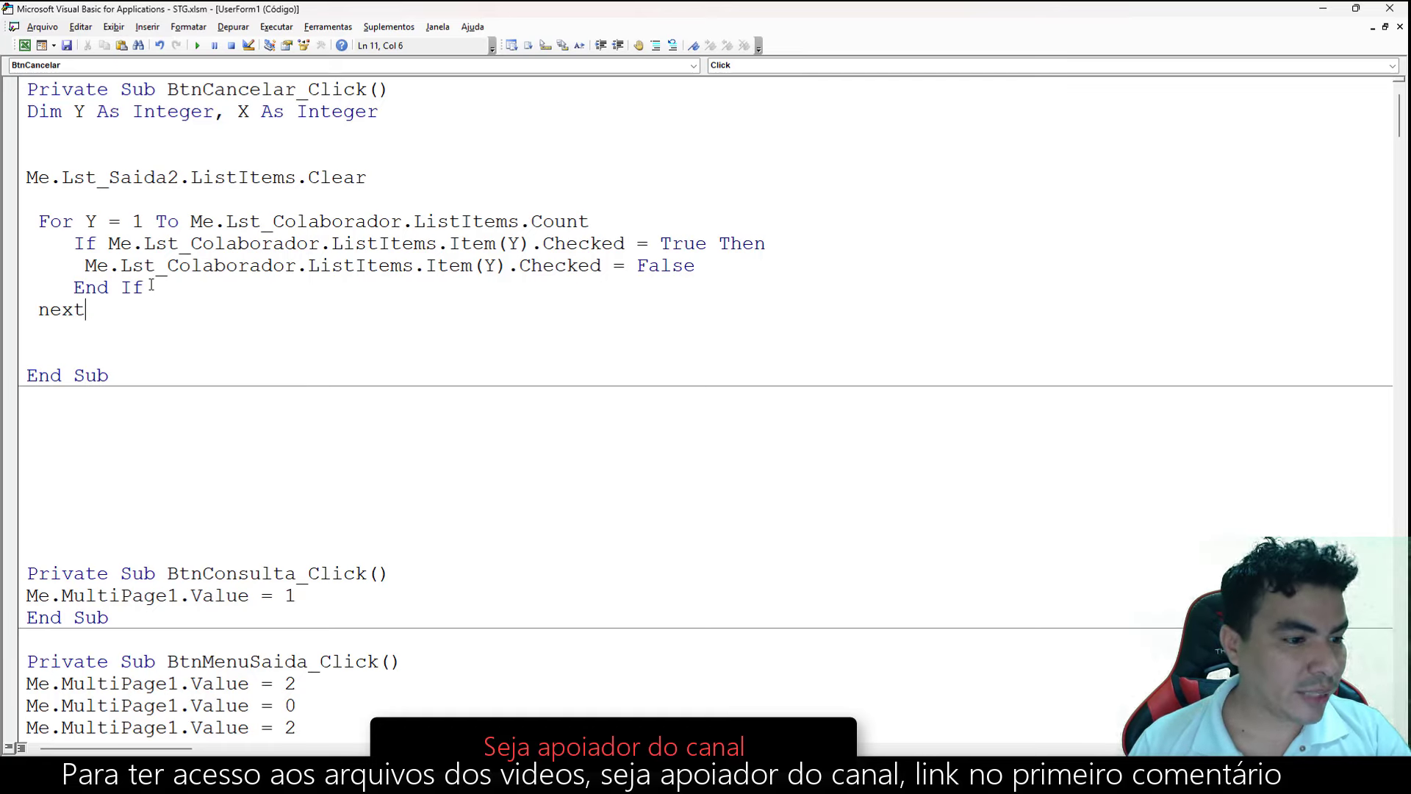
type(" y")
Commit the Next Y line and insert a blank line below Checked = False inside the If block.
left_click(97, 347)
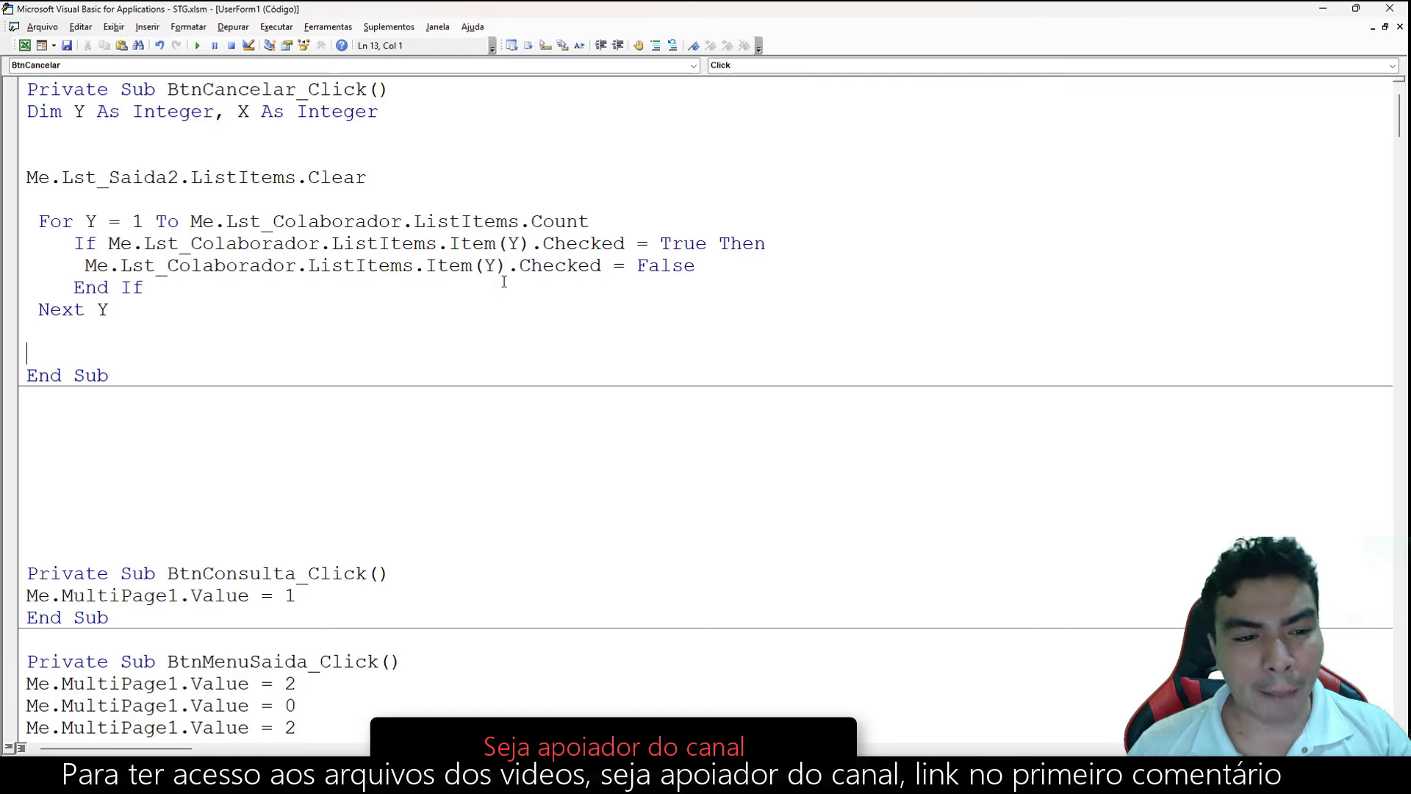
left_click_drag(74, 244, 659, 243)
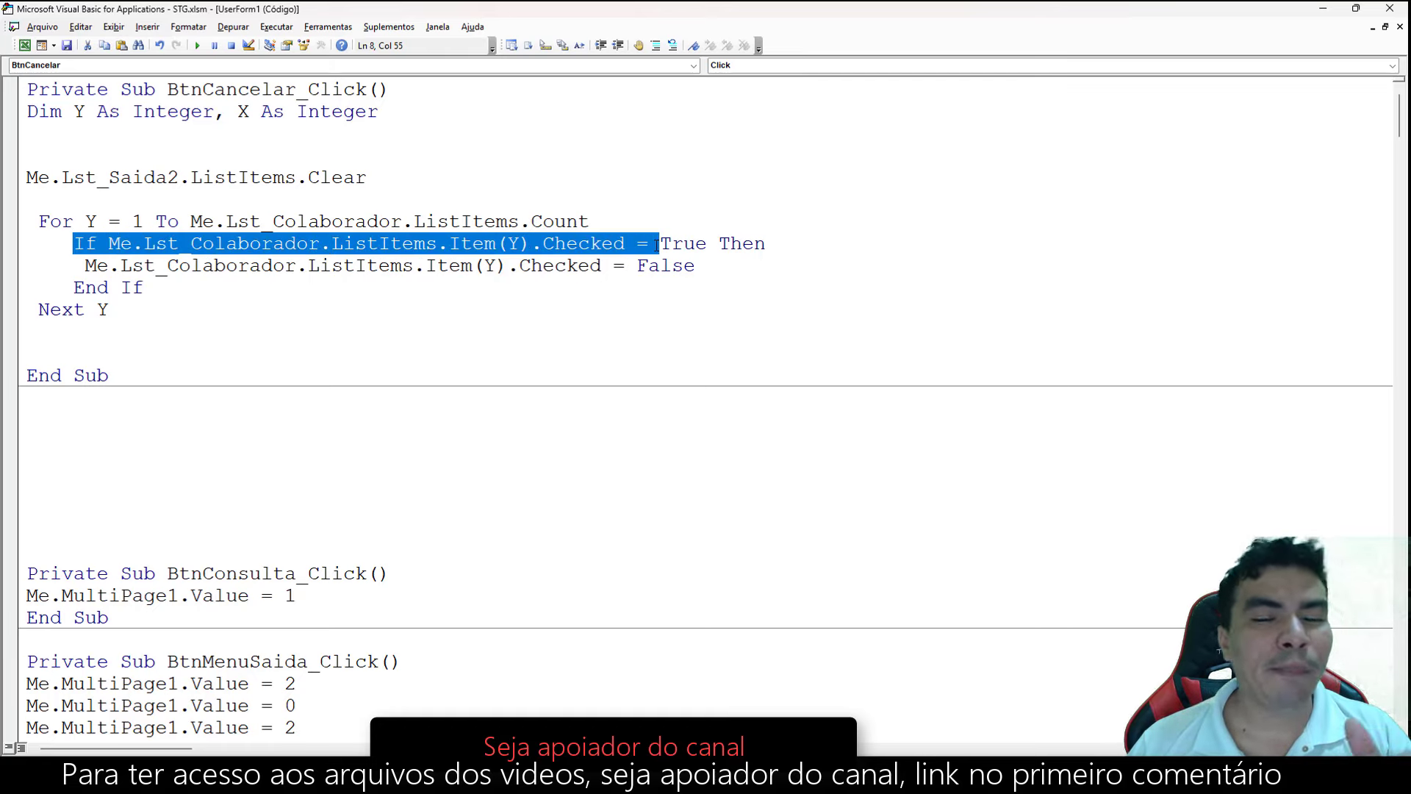
left_click(215, 246)
mouse_move(73, 243)
left_mouse_down()
mouse_move(765, 245)
mouse_move(83, 266)
left_mouse_up()
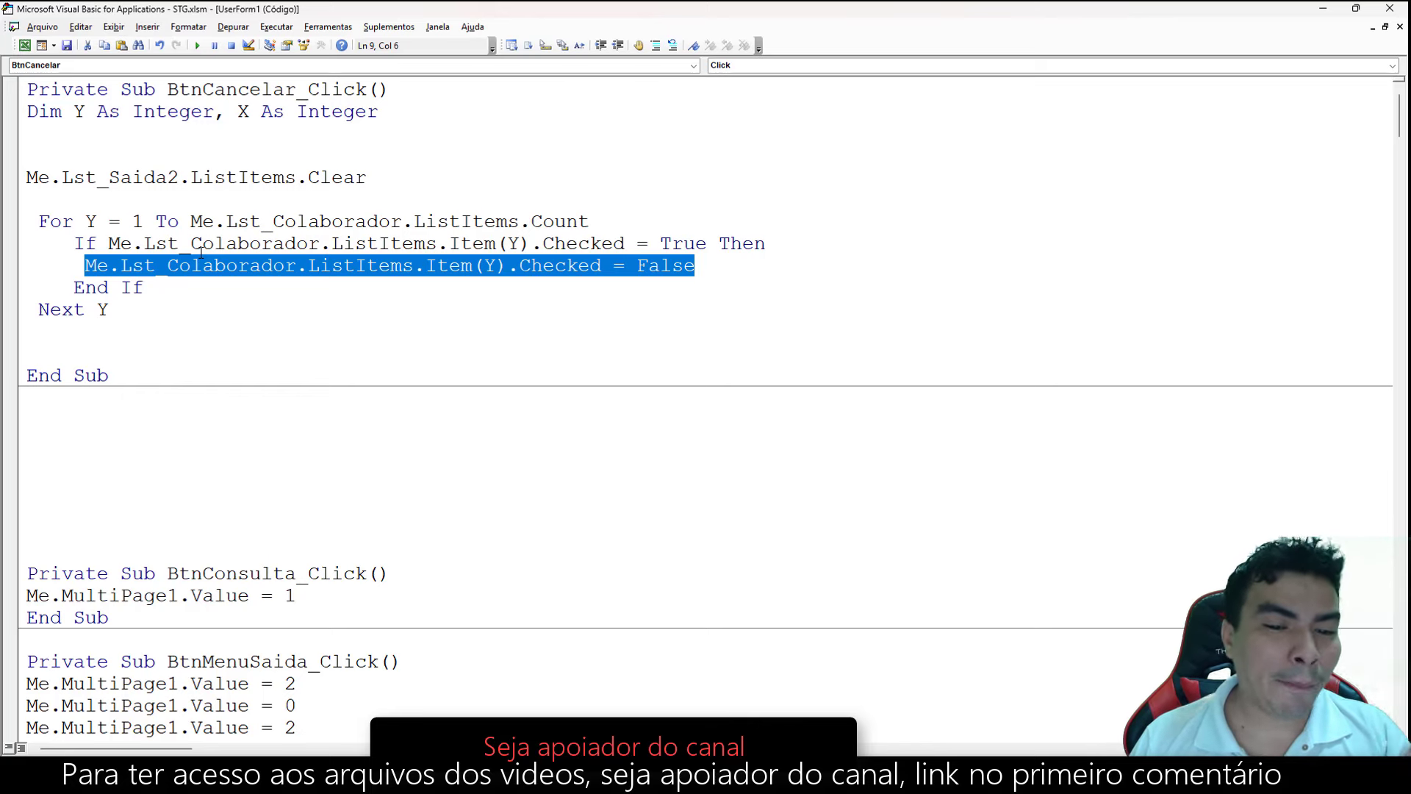
left_click(699, 268)
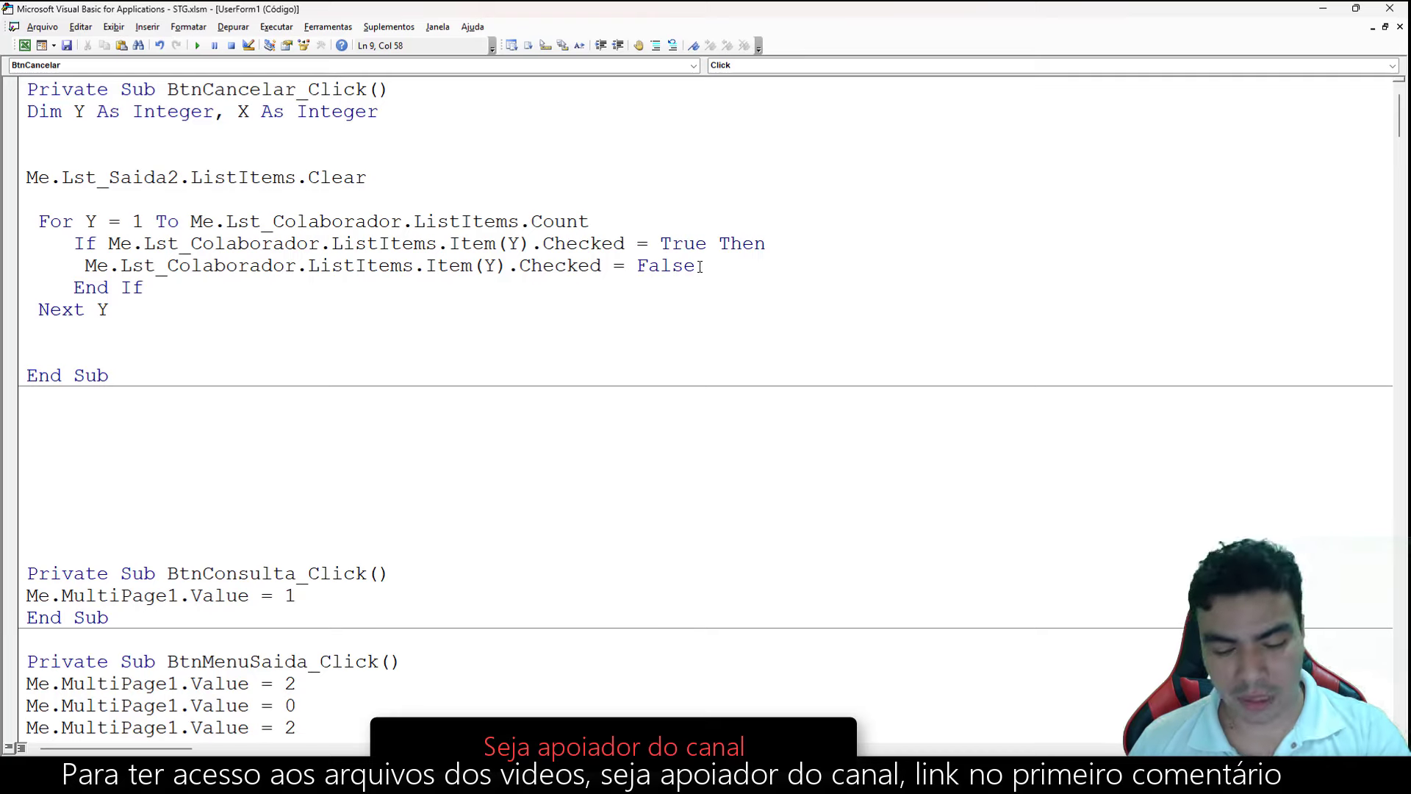
key("Return")
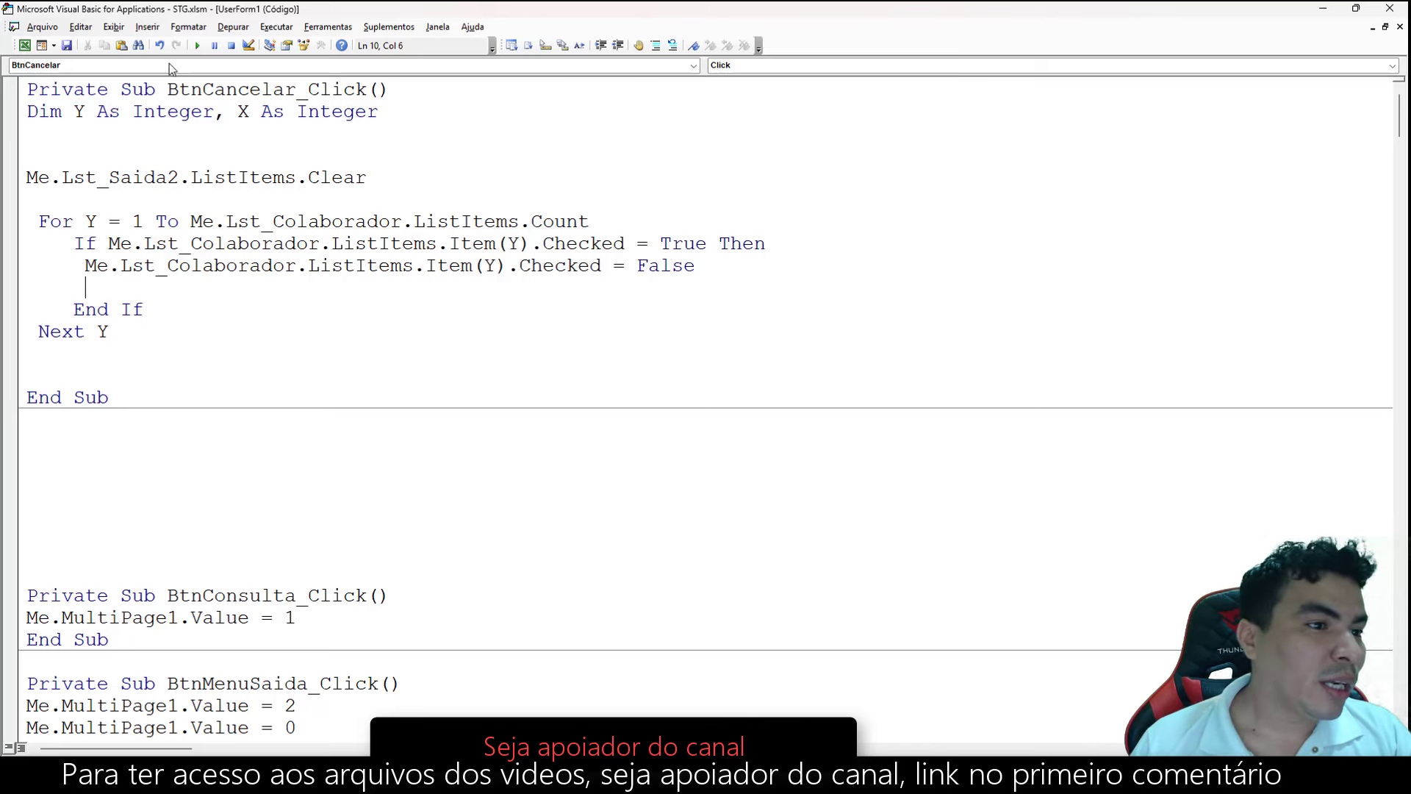
Run the form, search product code 12390, and add the second matching item to the lower list.
left_click(197, 46)
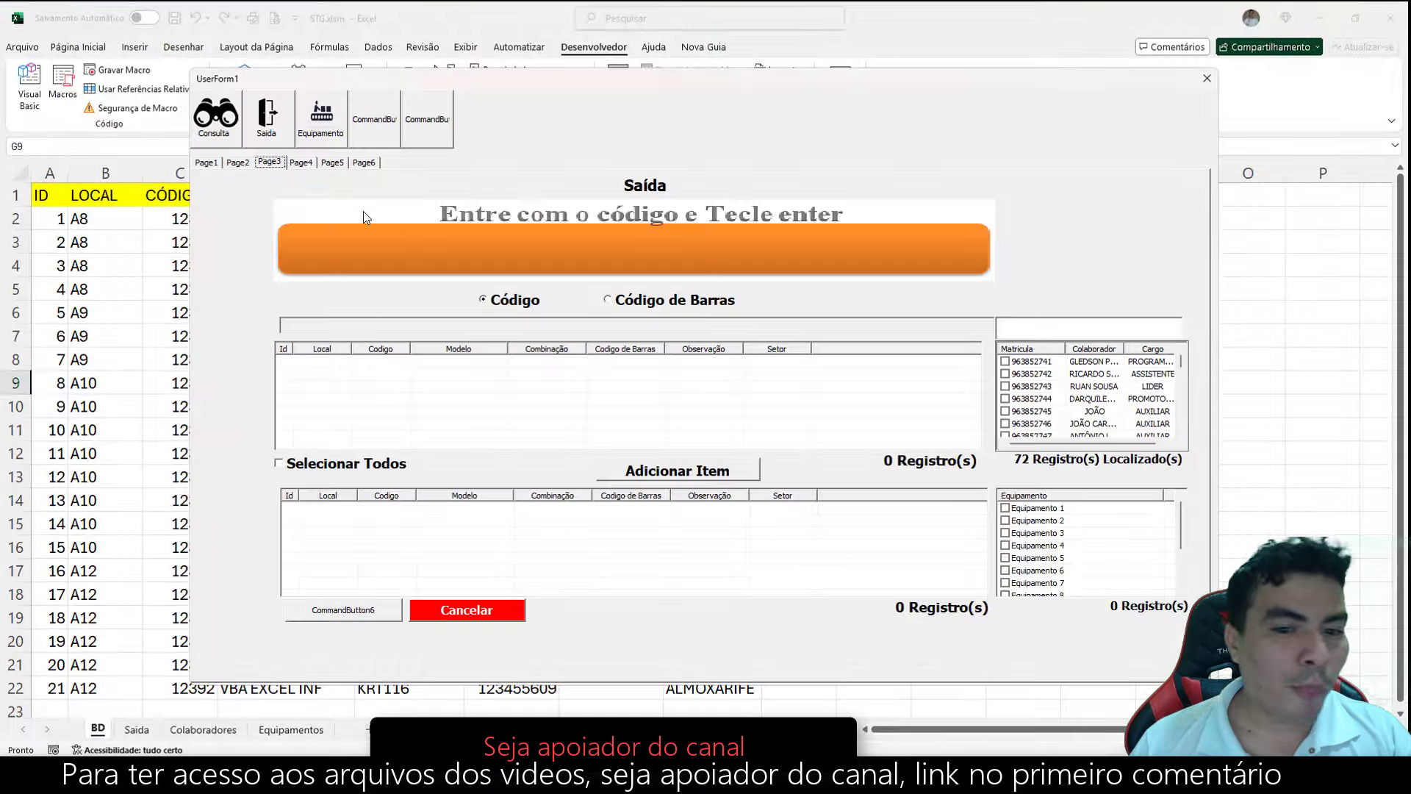
left_click(531, 262)
type("123")
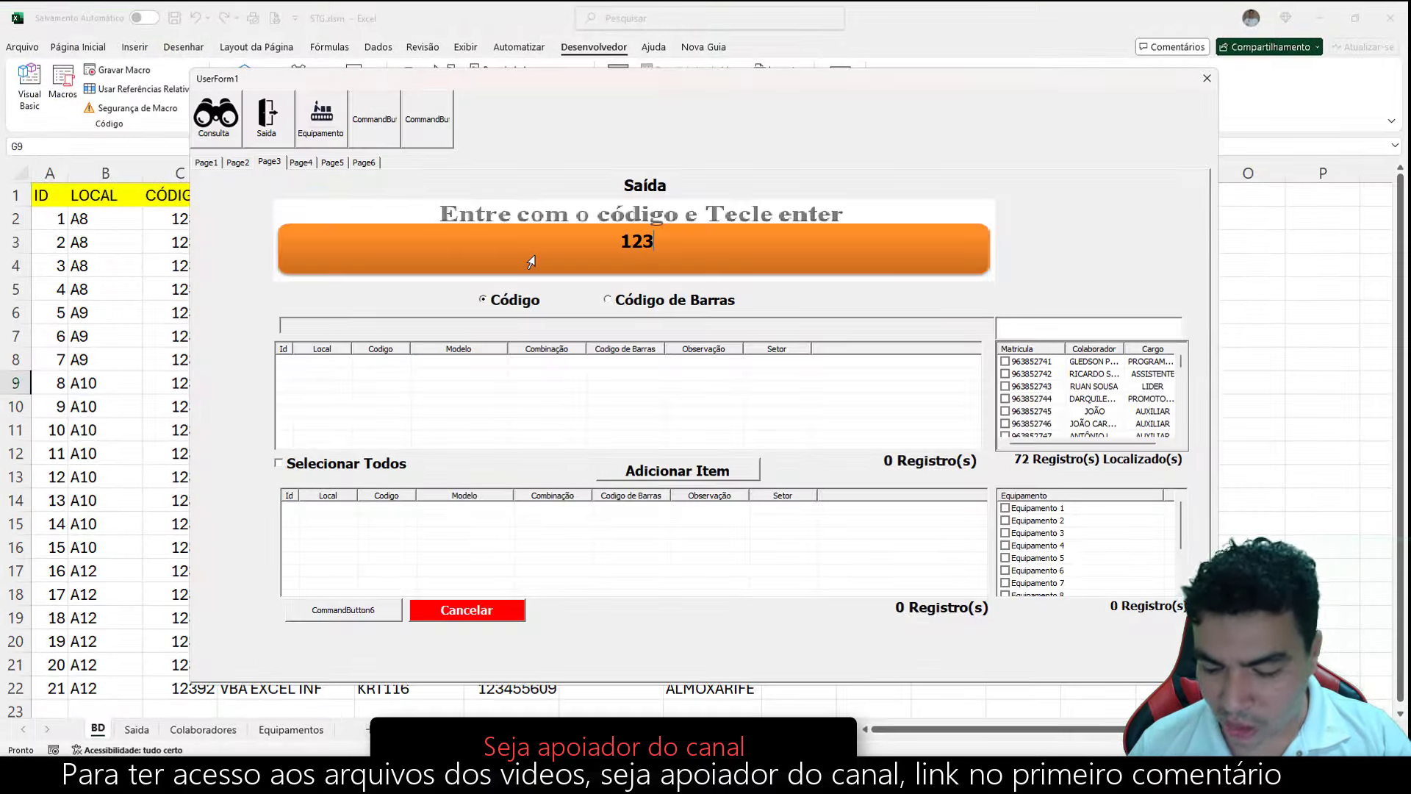
type("90")
key("Return")
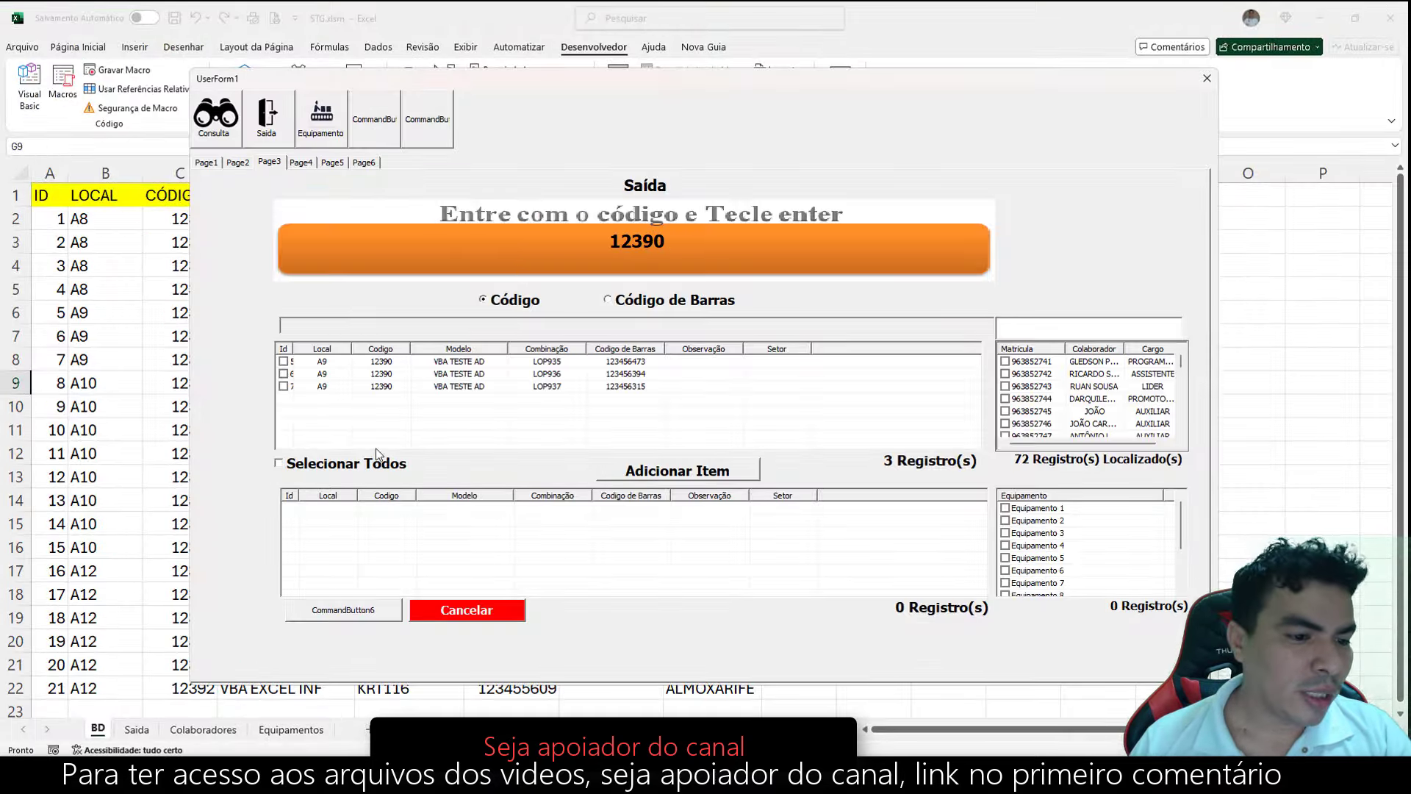
left_click(284, 374)
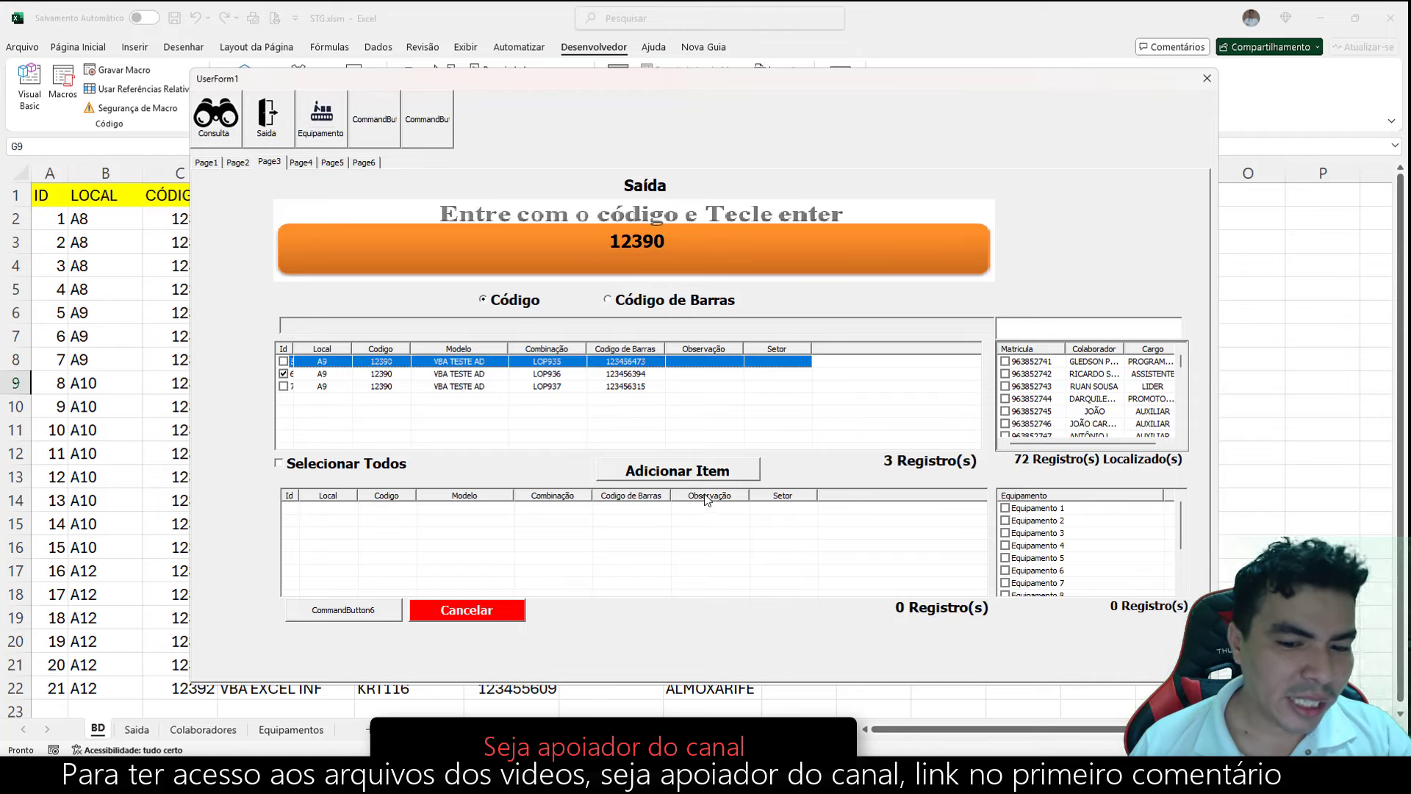
left_click(679, 473)
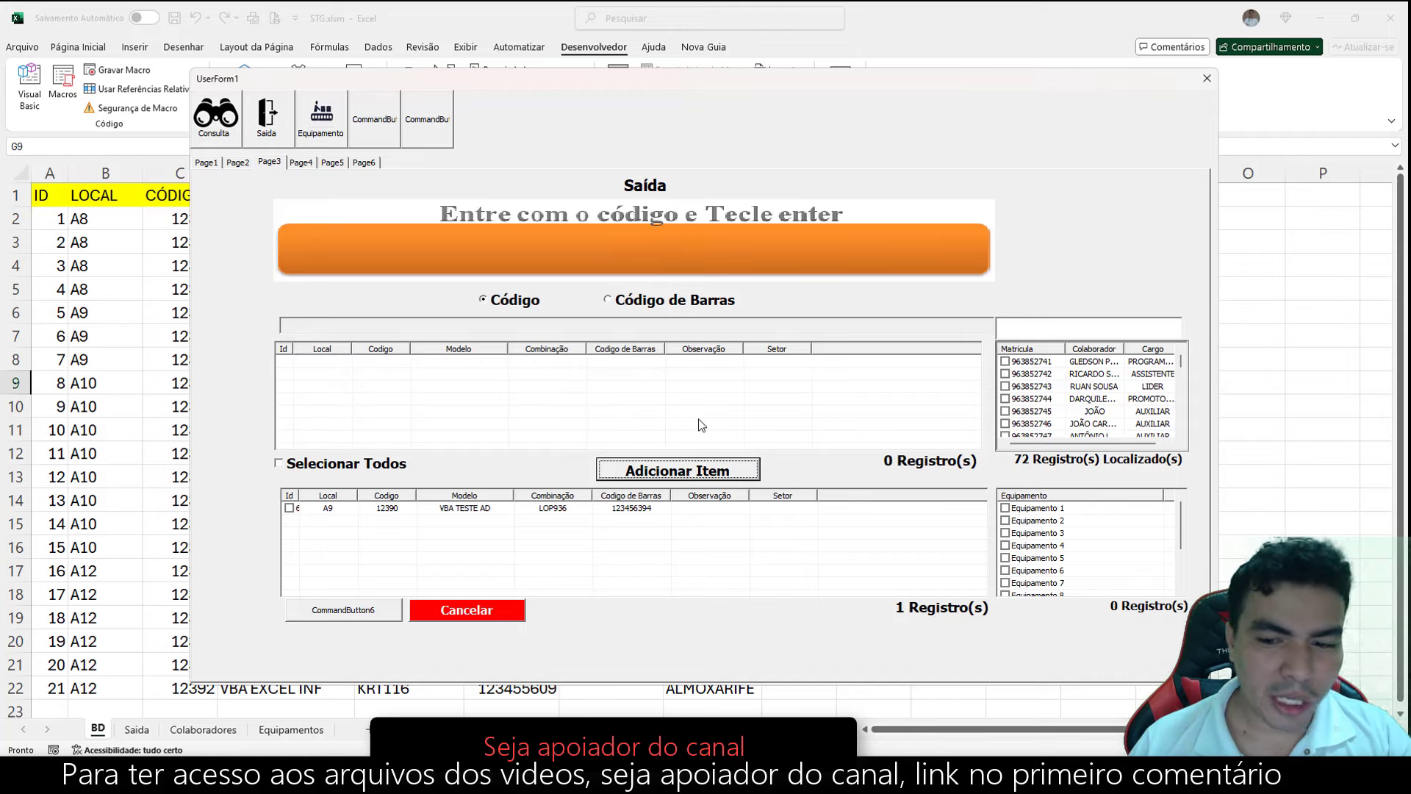
Tick a collaborator, test Cancelar, then close the form and reopen the VBA editor.
left_click(1005, 374)
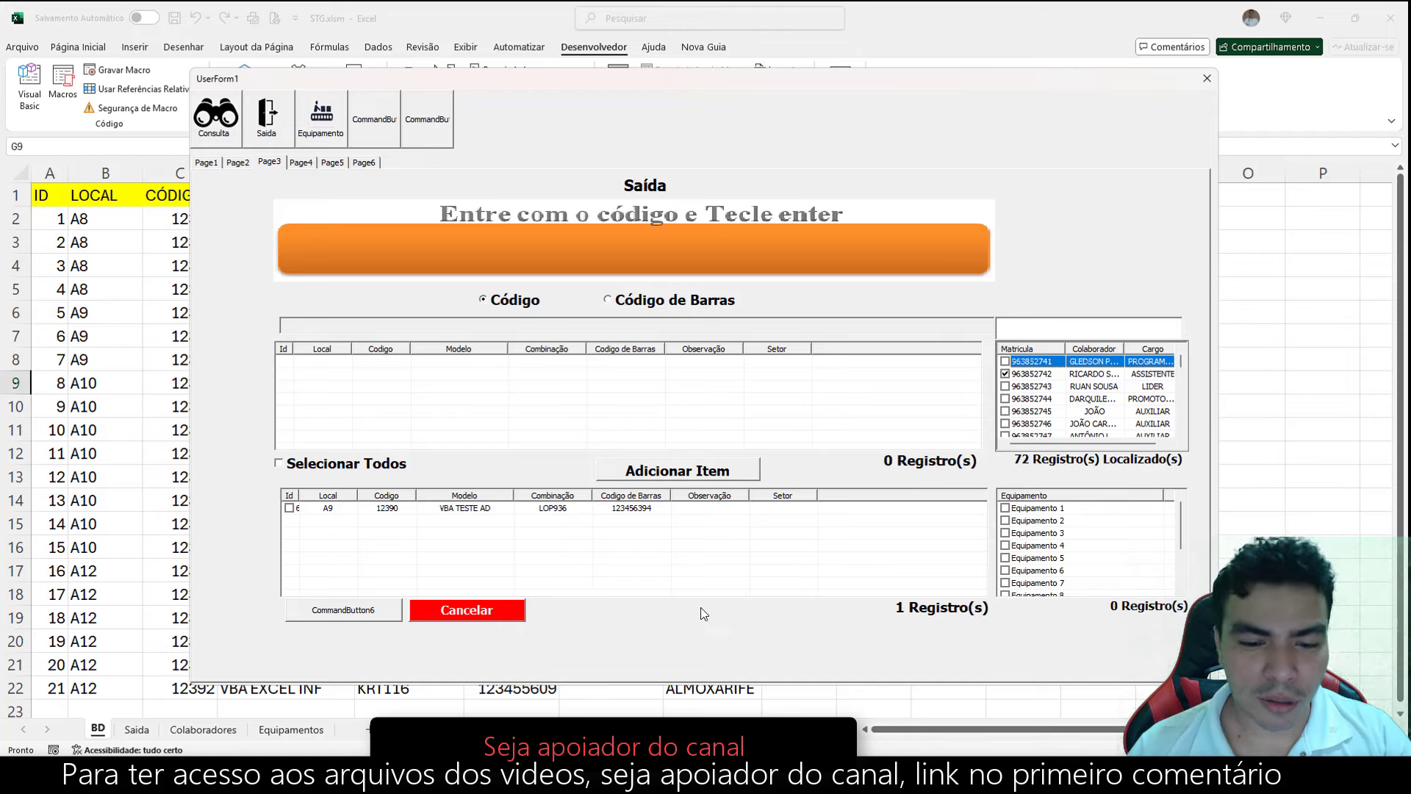
left_click(460, 616)
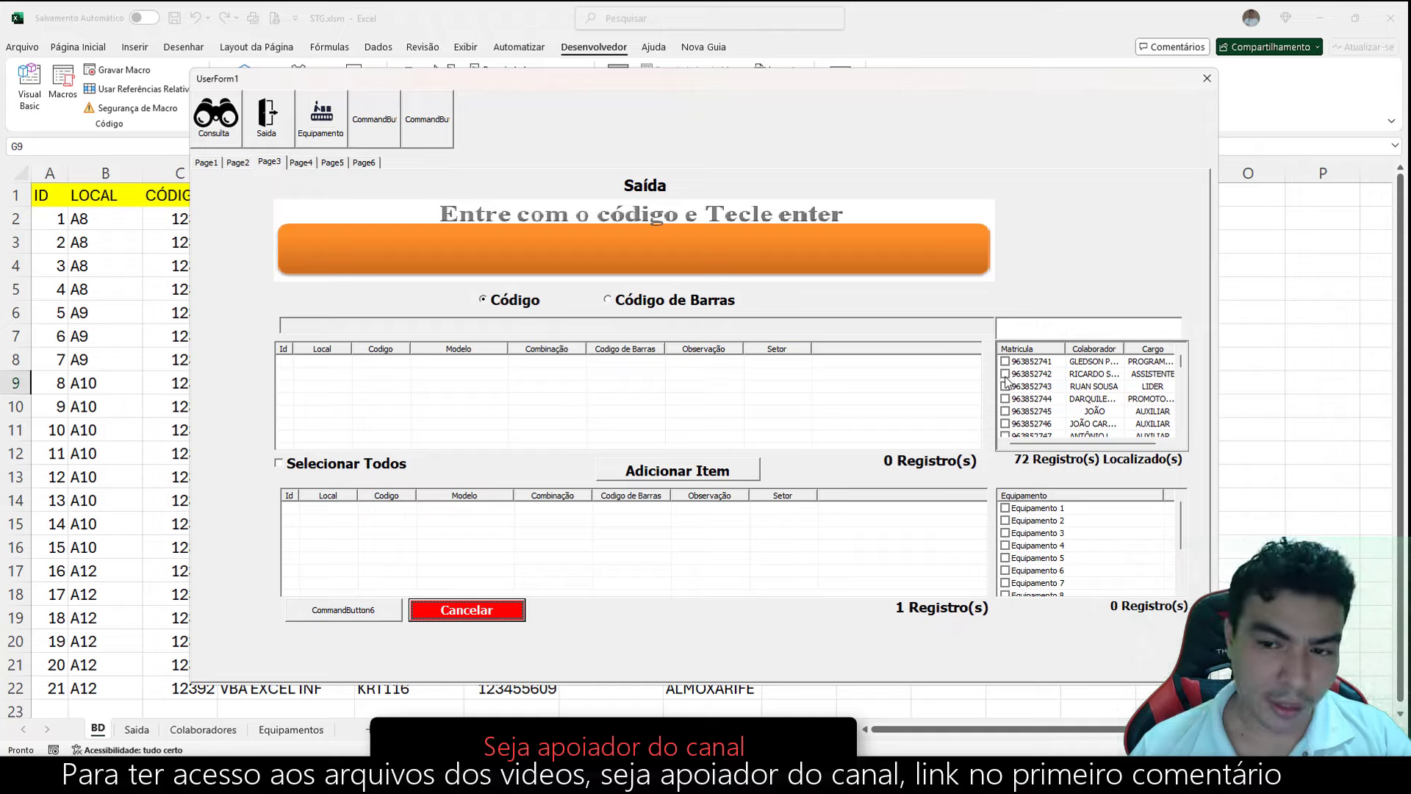
left_click(1200, 84)
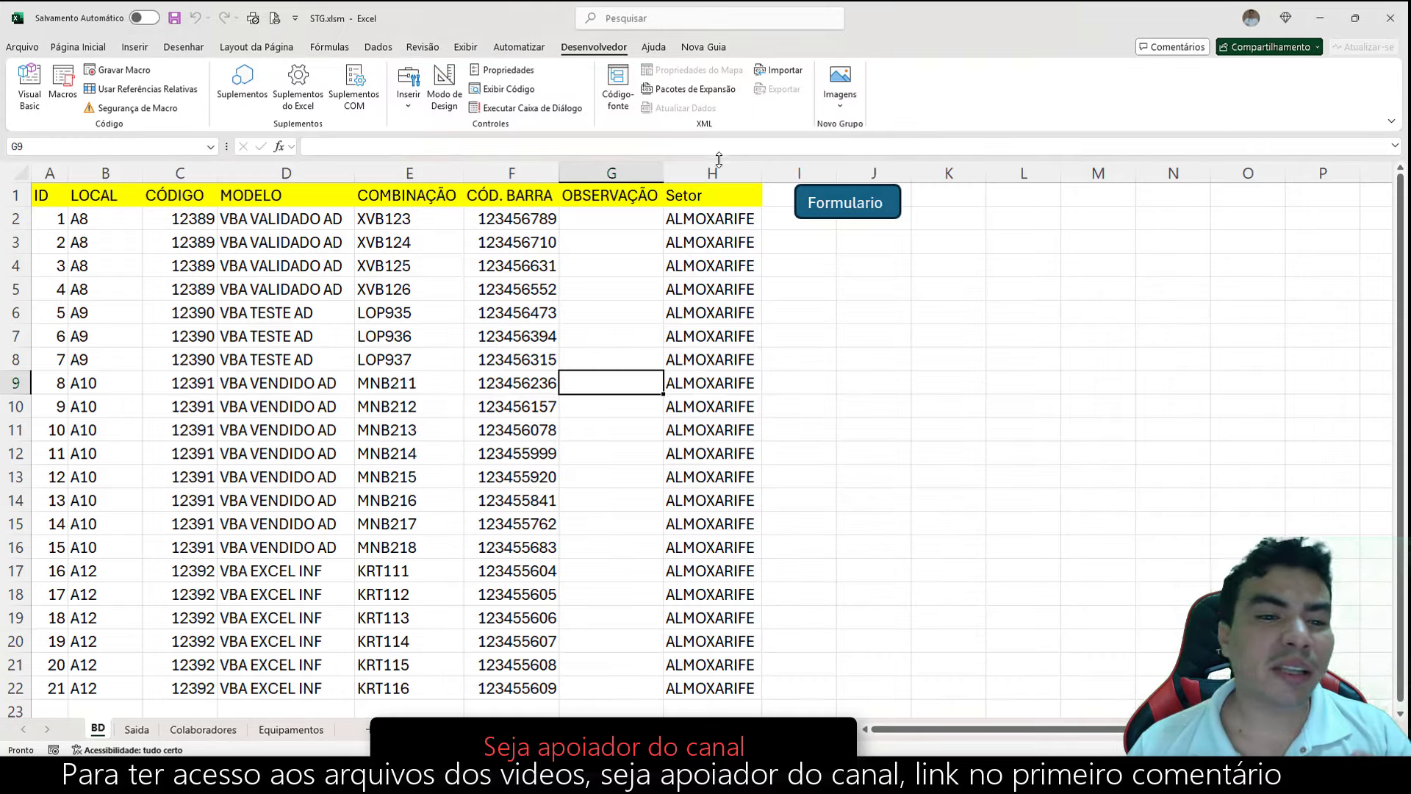
left_click(30, 87)
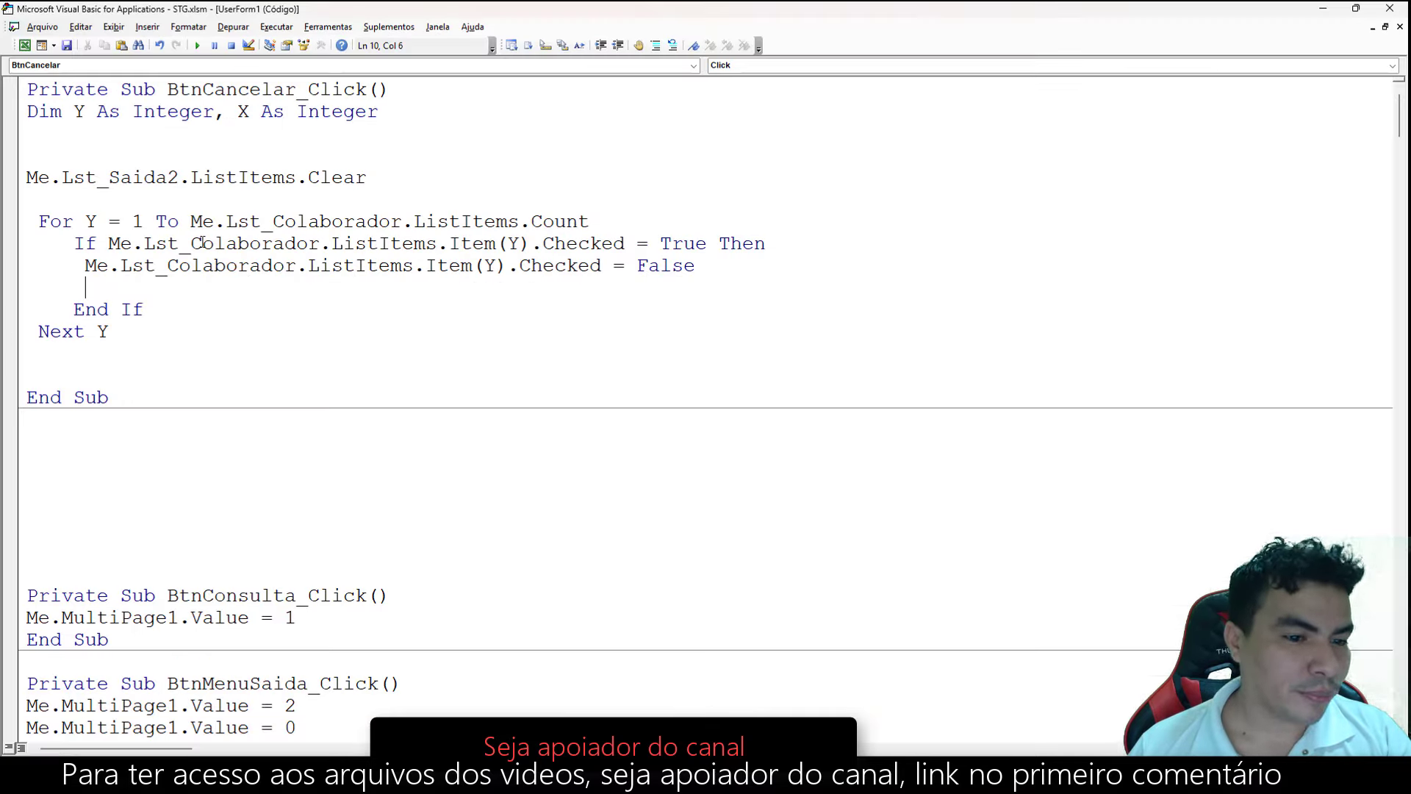
Set a breakpoint on the For Y line, run the form, and search code 12390.
left_click(15, 227)
left_click(197, 46)
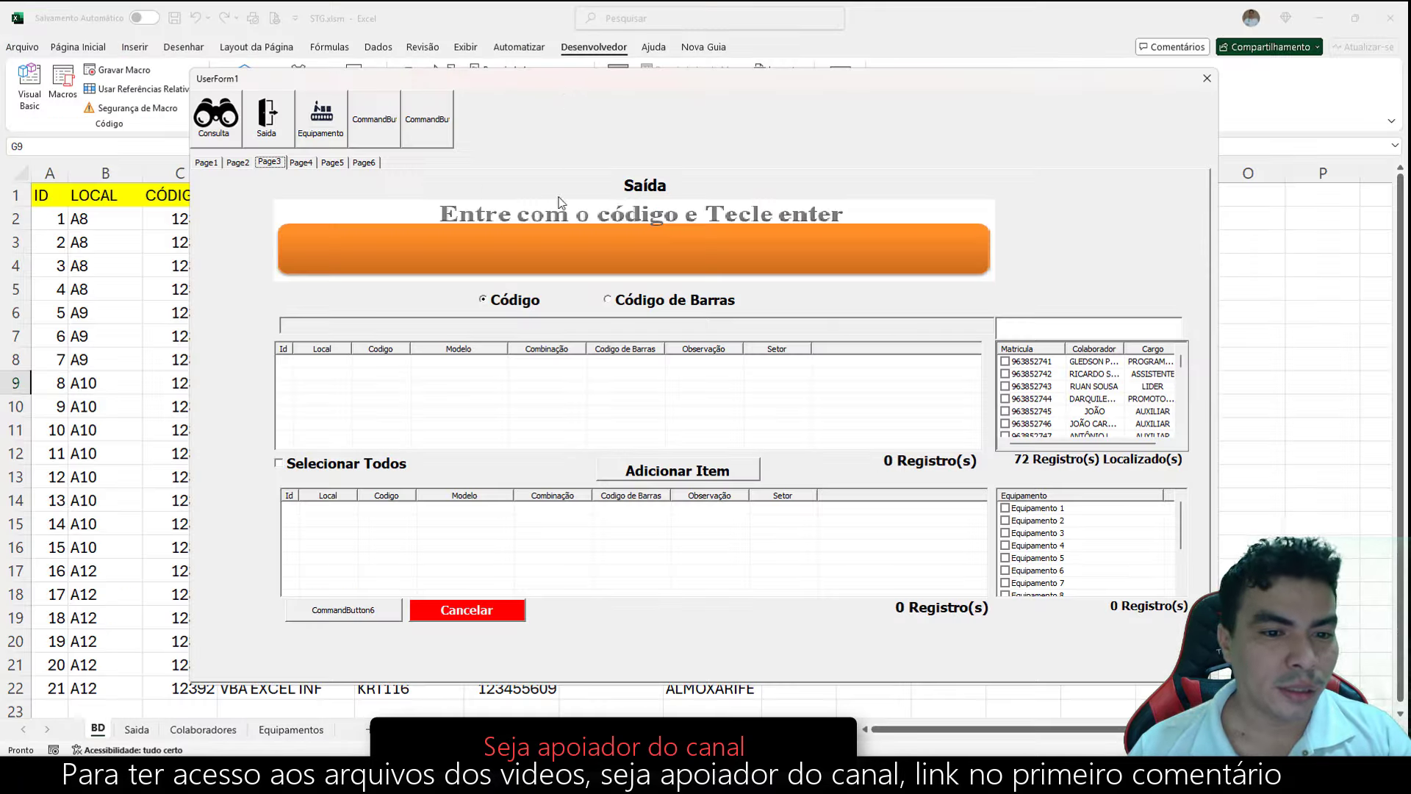
left_click(568, 258)
type("12")
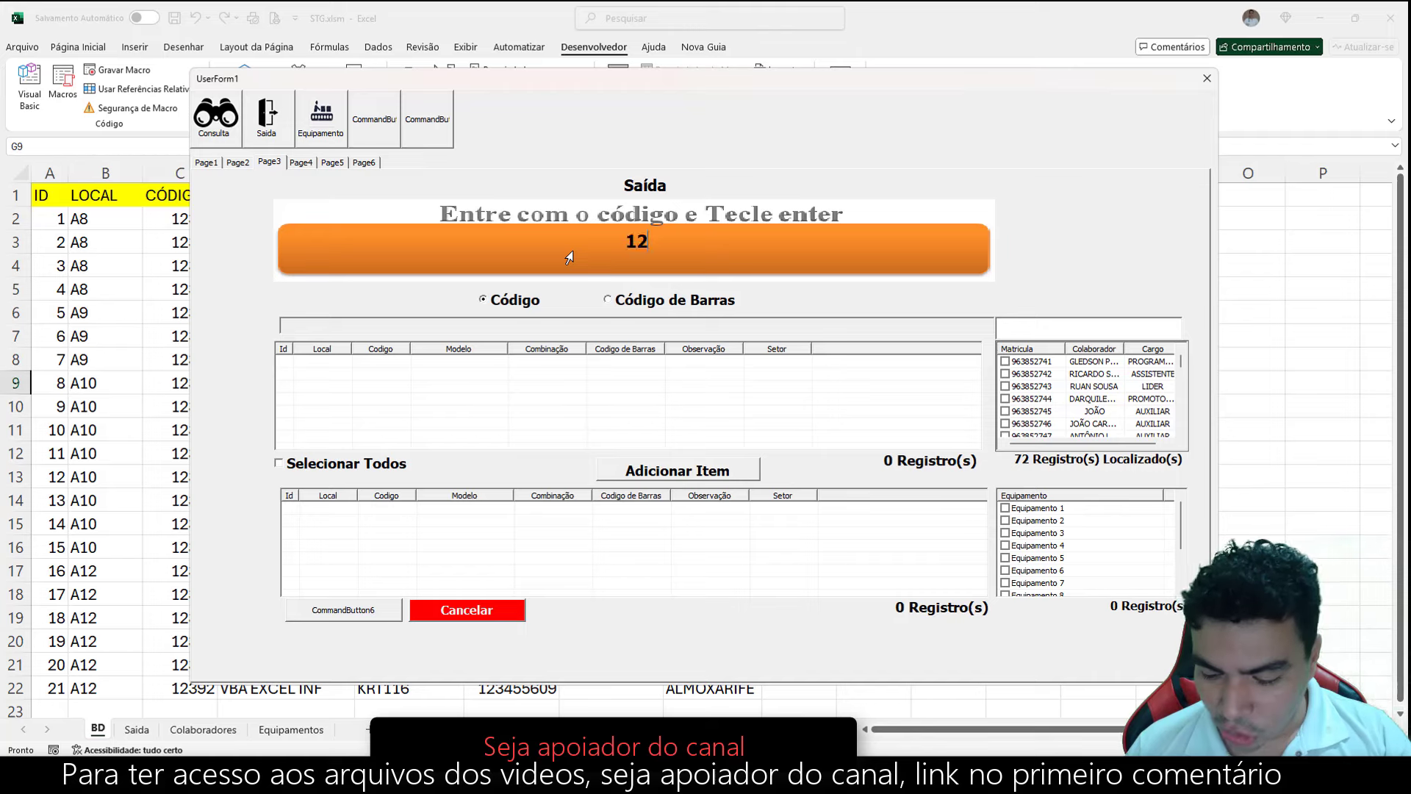
type("390")
key("Return")
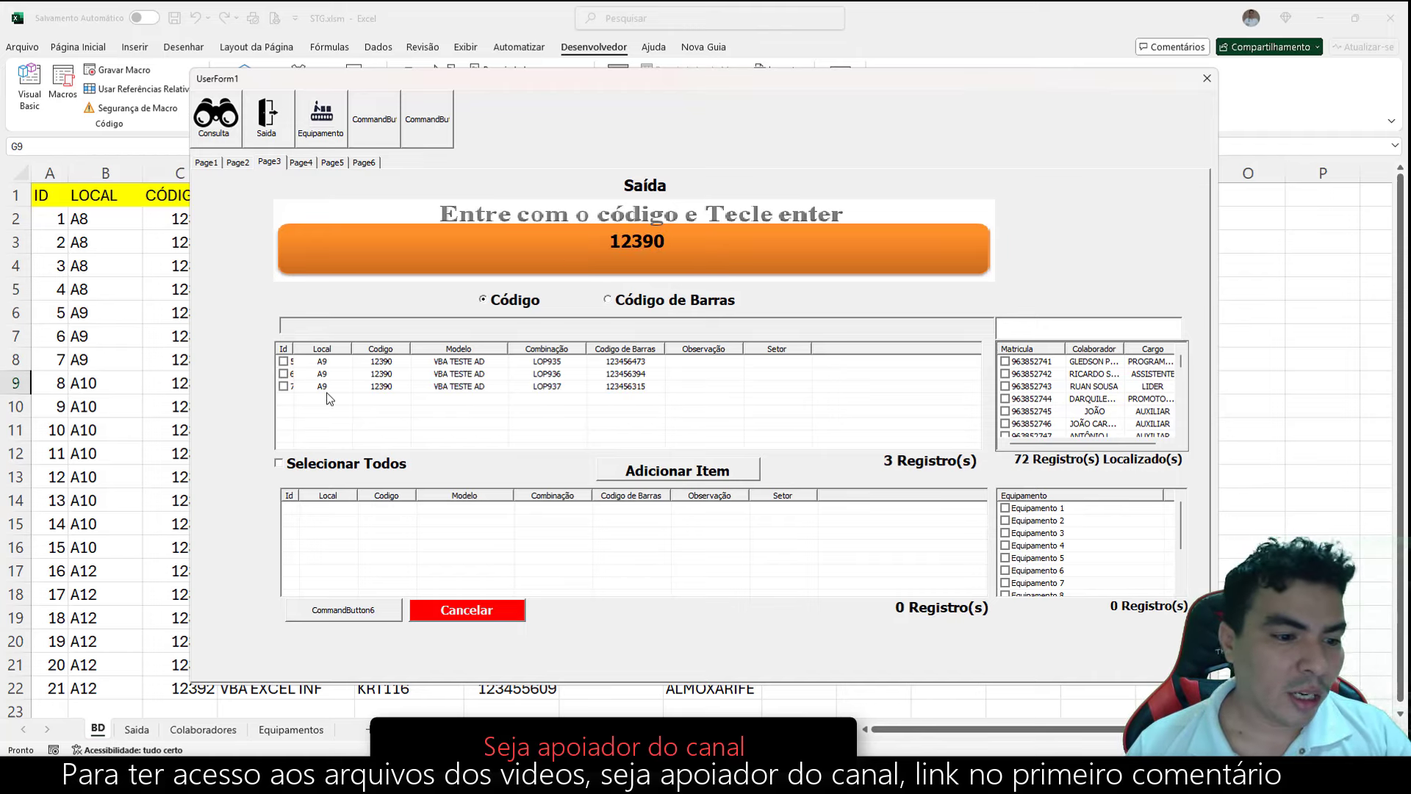
Add item LOP936 to the lower list, tick a collaborator, and trigger Cancelar.
left_click(284, 373)
left_click(637, 474)
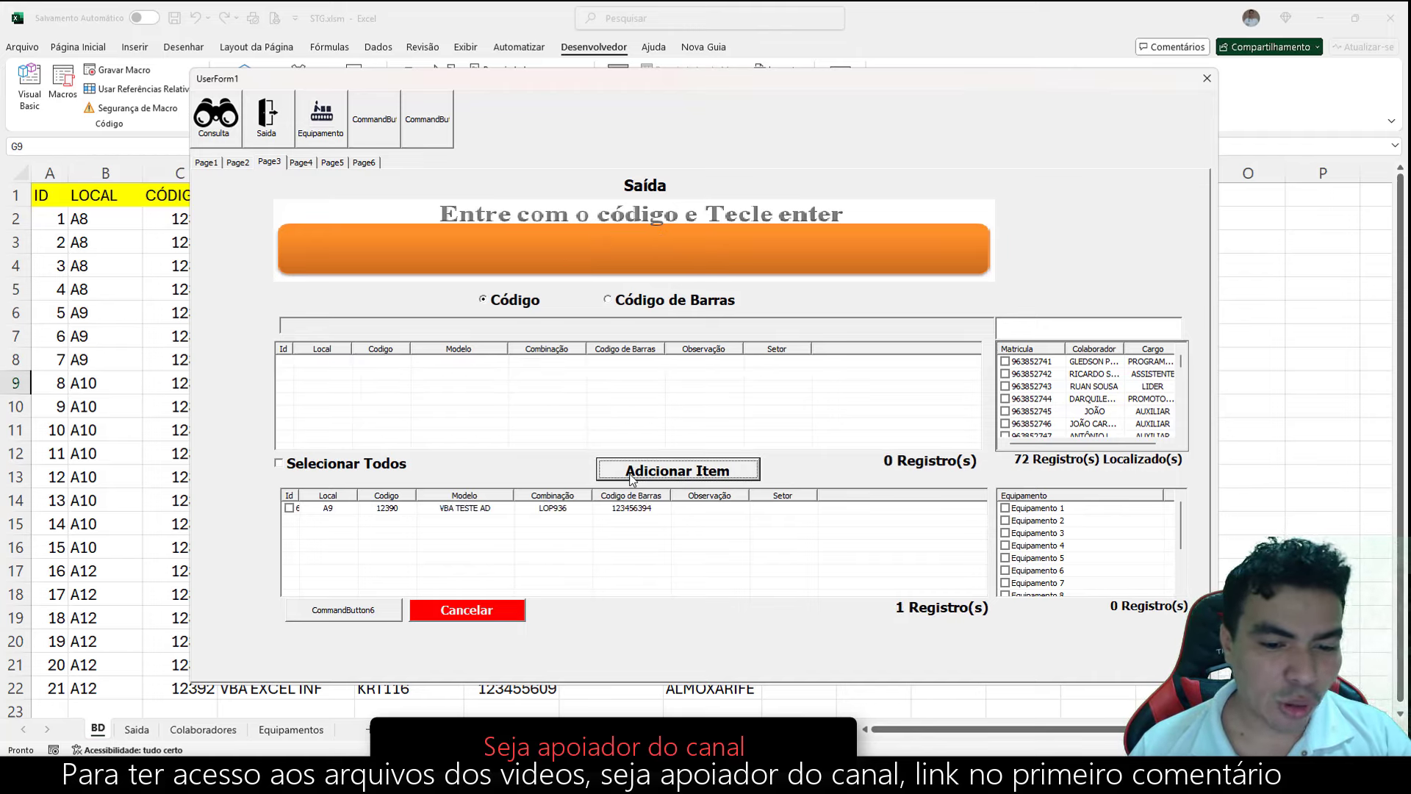
left_click(1006, 387)
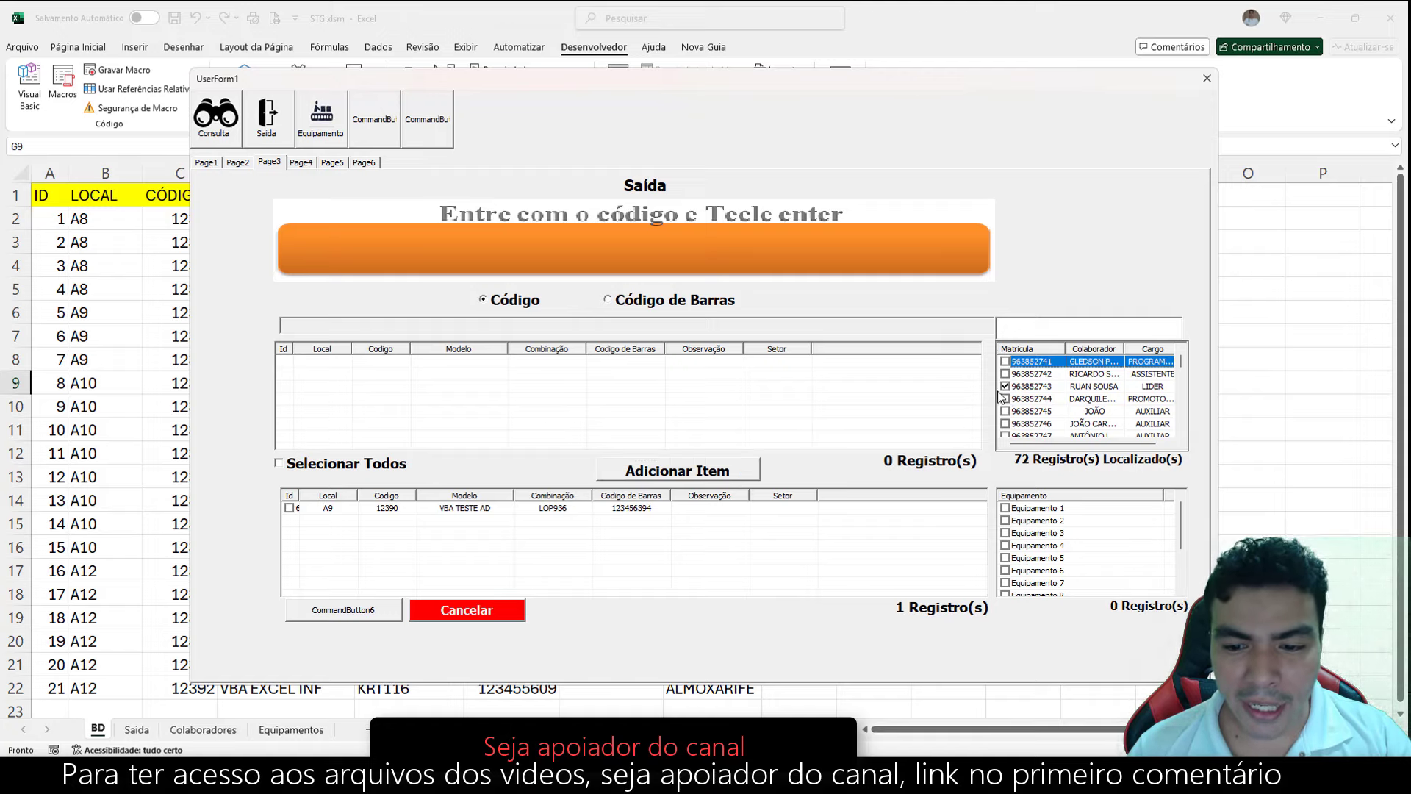
left_click(1031, 387)
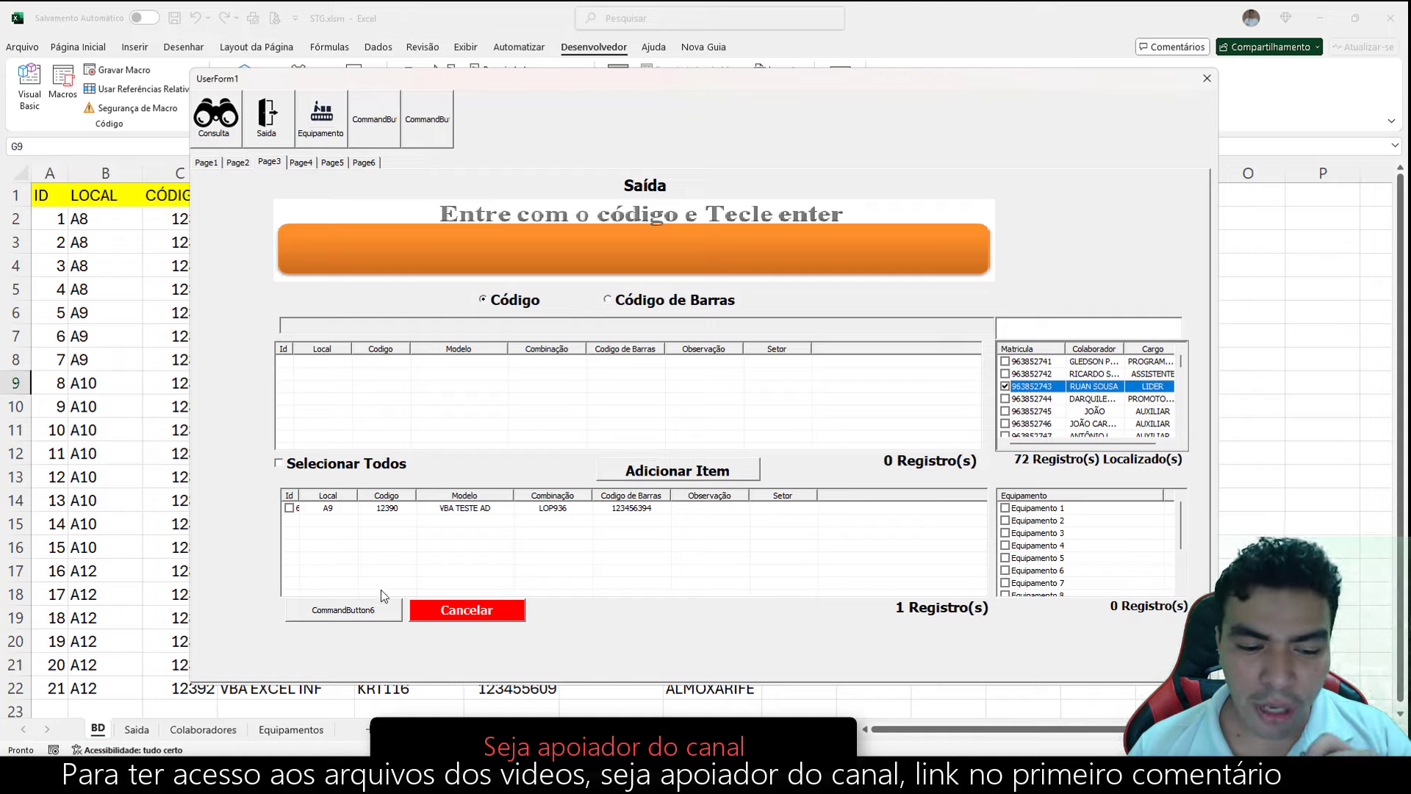
left_click(472, 619)
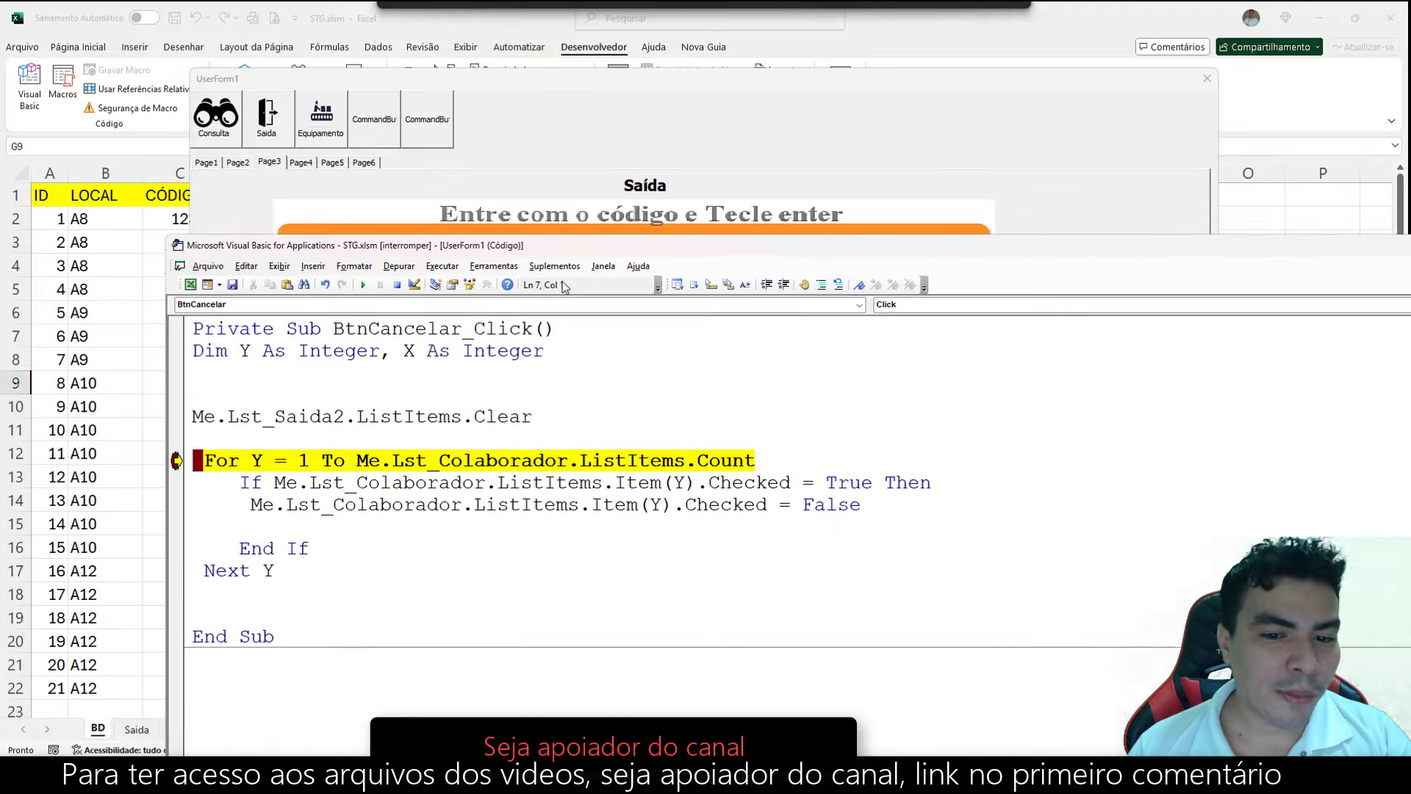
Move the code editor to reveal the form, toggling breakpoints on the If lines on and off.
left_click_drag(564, 249, 676, 416)
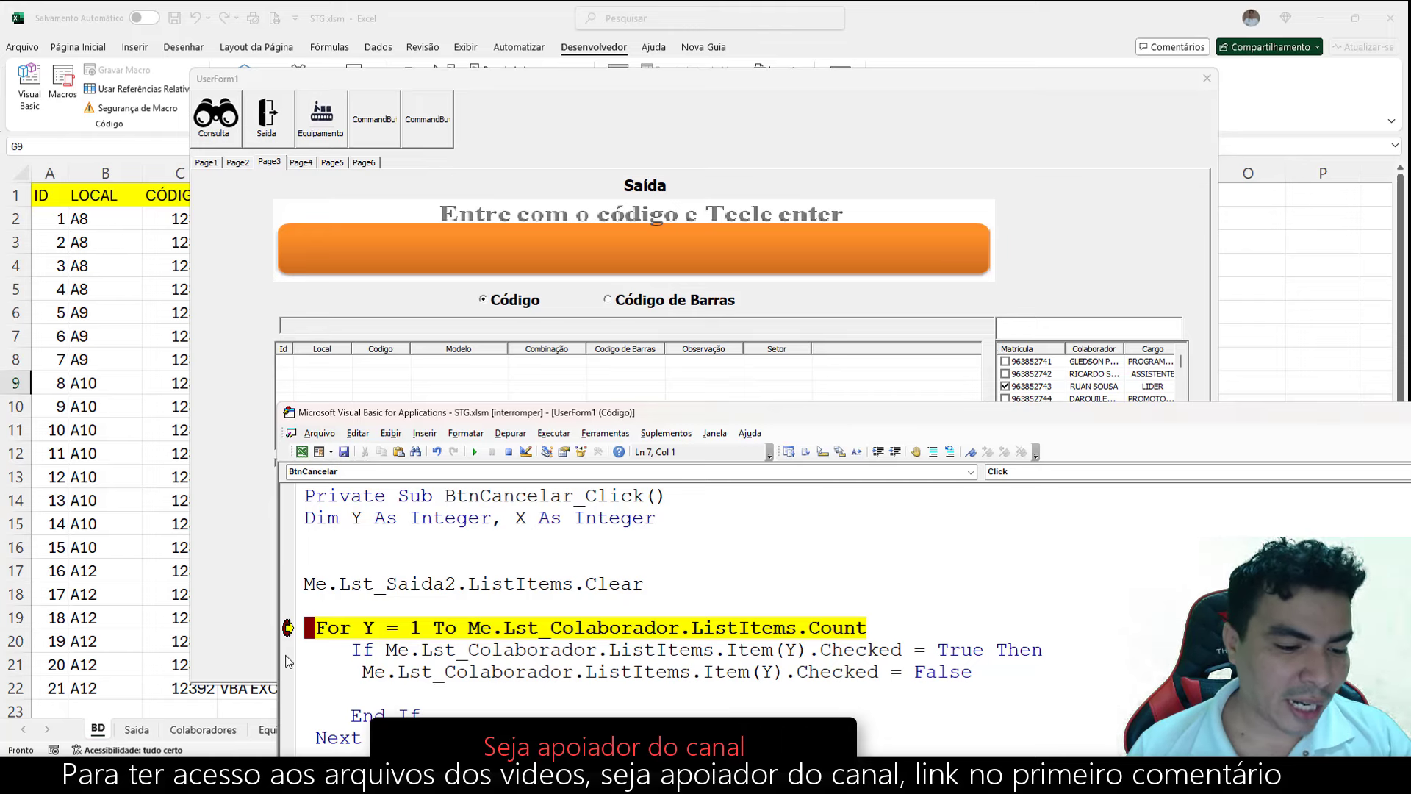
left_click(287, 650)
left_click(287, 672)
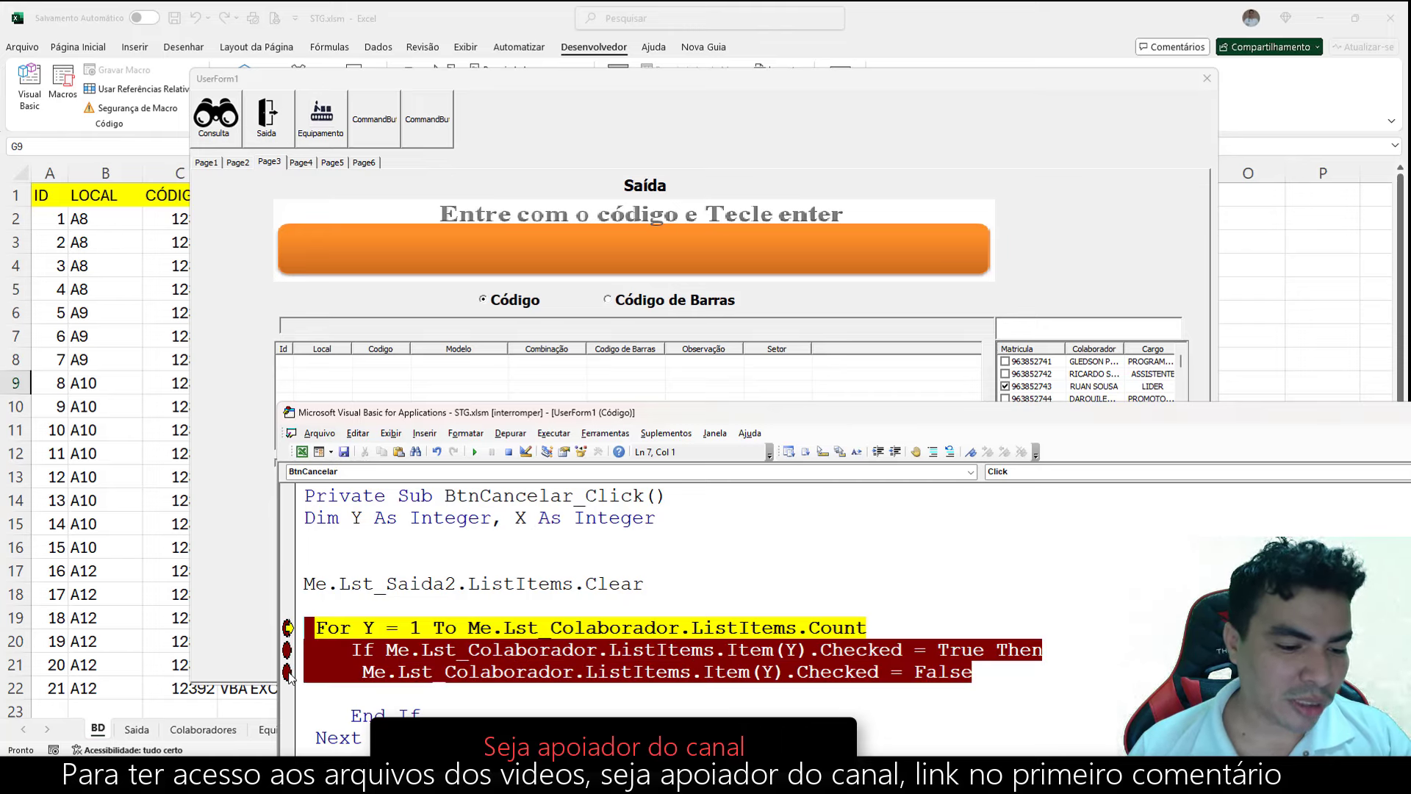
left_click(288, 672)
left_click(288, 651)
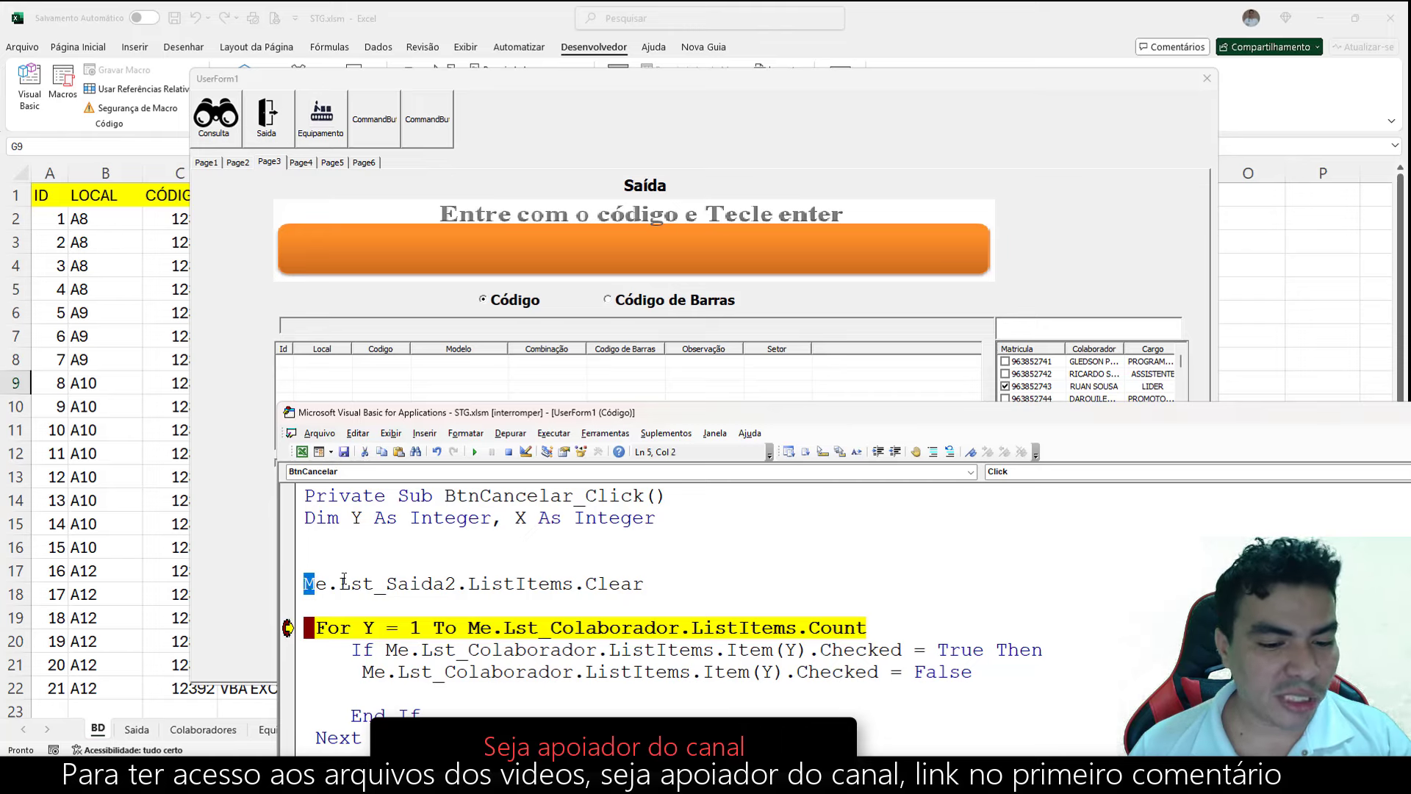
Inspect the Lst_Saida2 clear line and Y's value, then step to the If check.
left_click_drag(305, 584, 305, 561)
left_click_drag(680, 574, 668, 579)
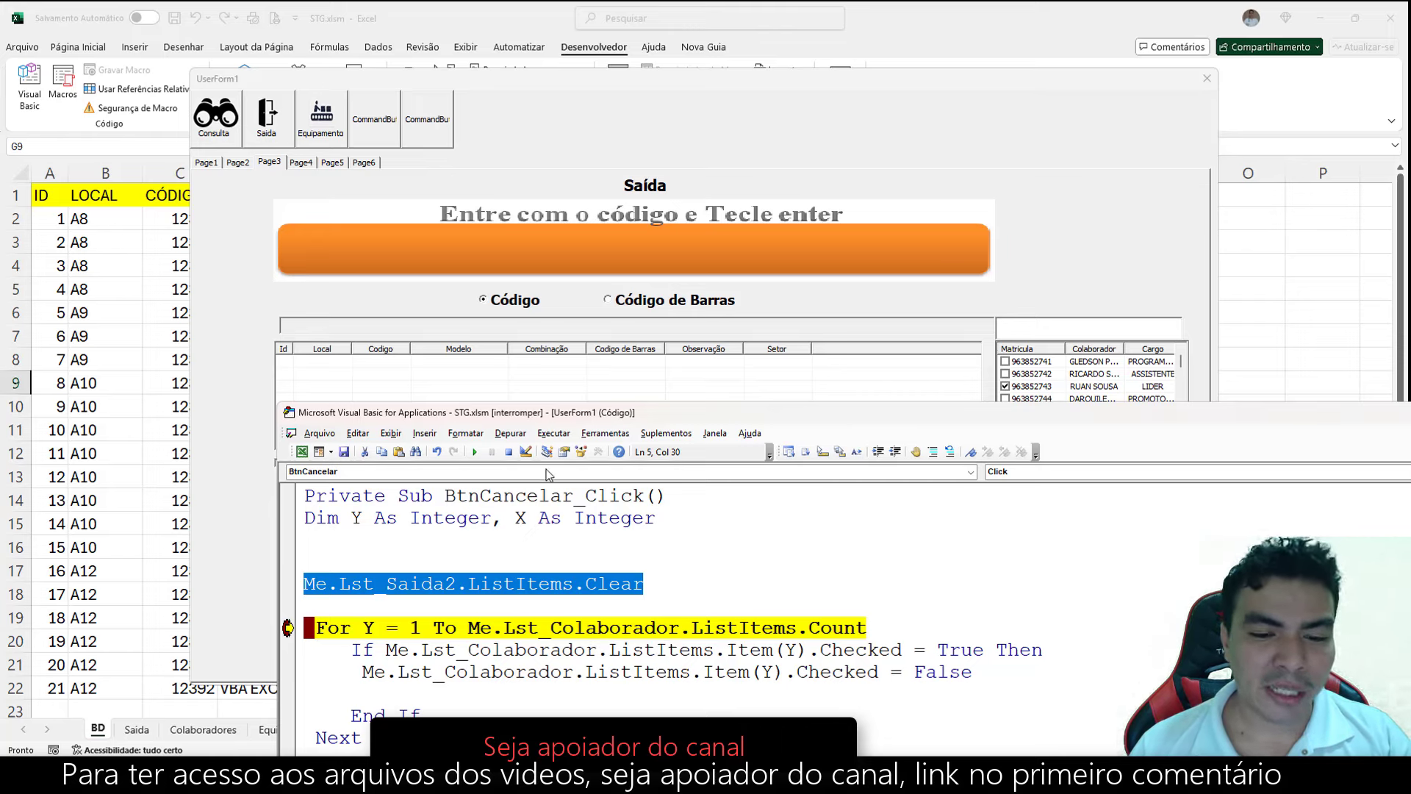
scroll(484, 534, "down", 1)
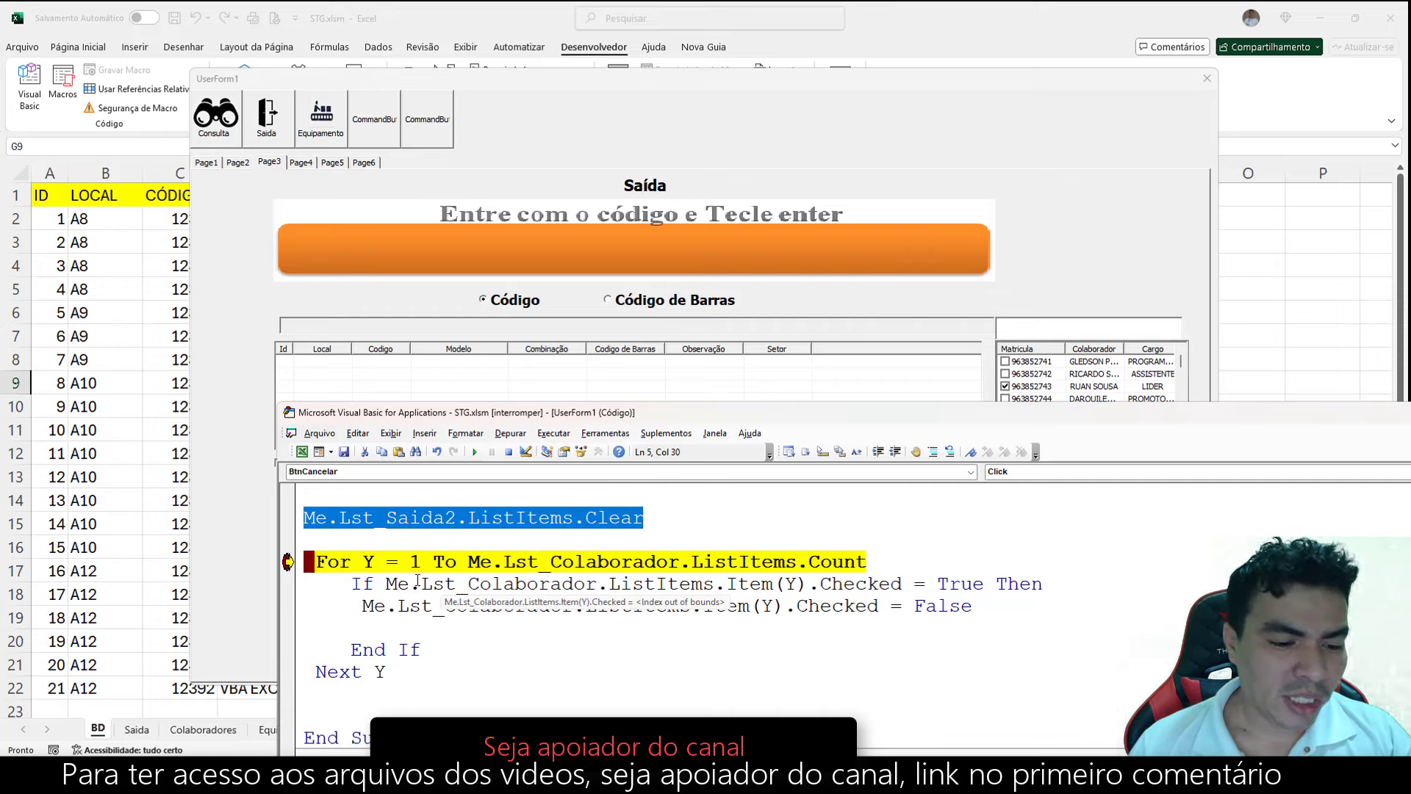
left_click(456, 583)
mouse_move(496, 584)
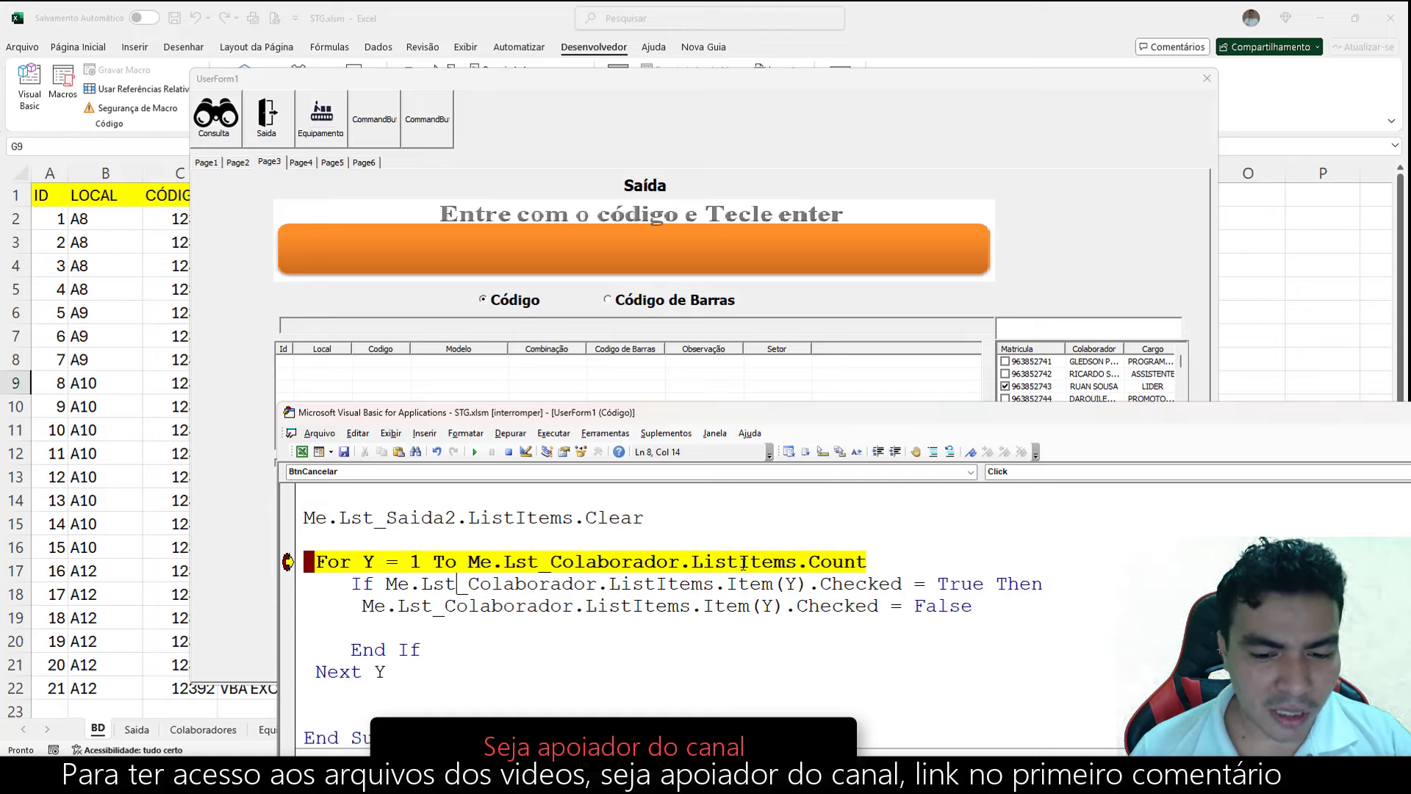
mouse_move(792, 563)
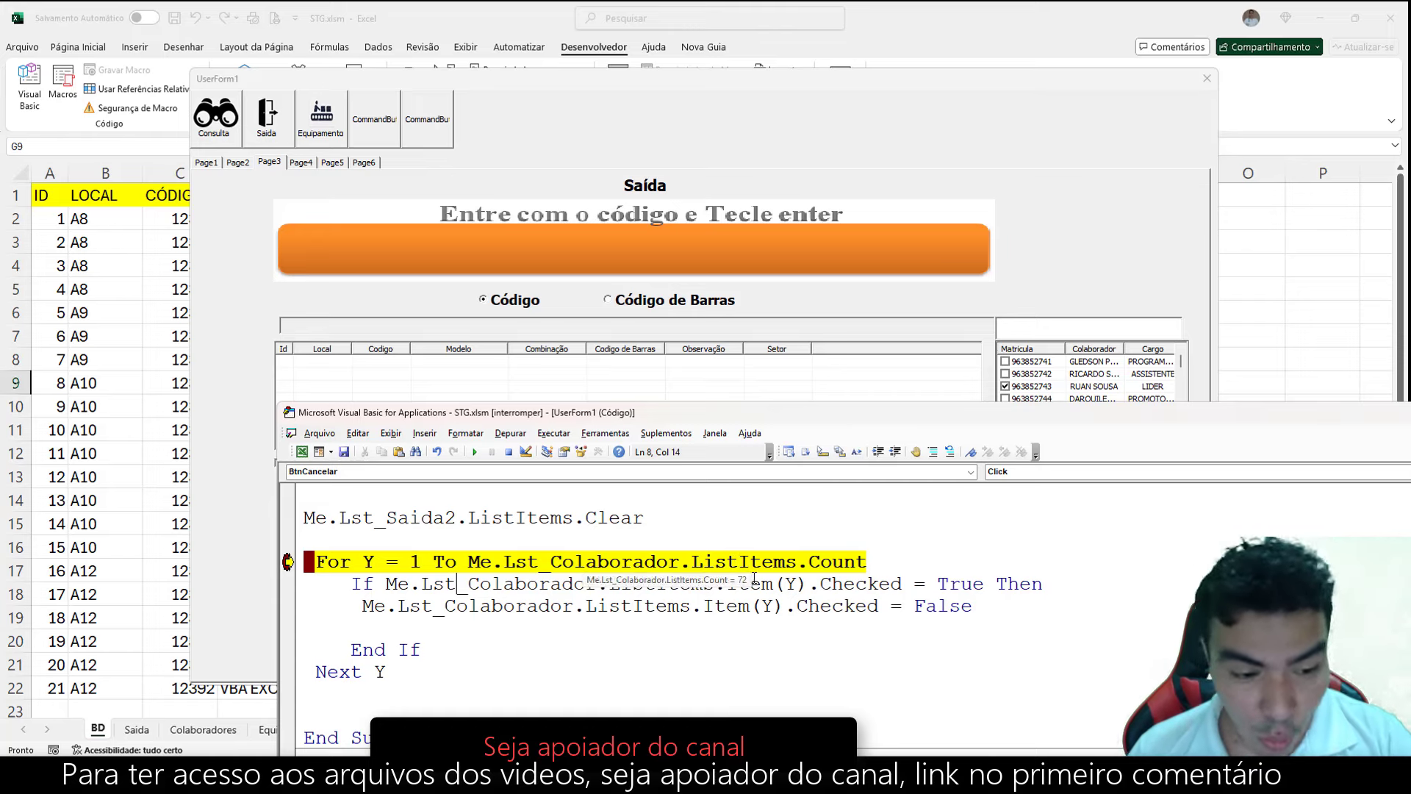
key("F8")
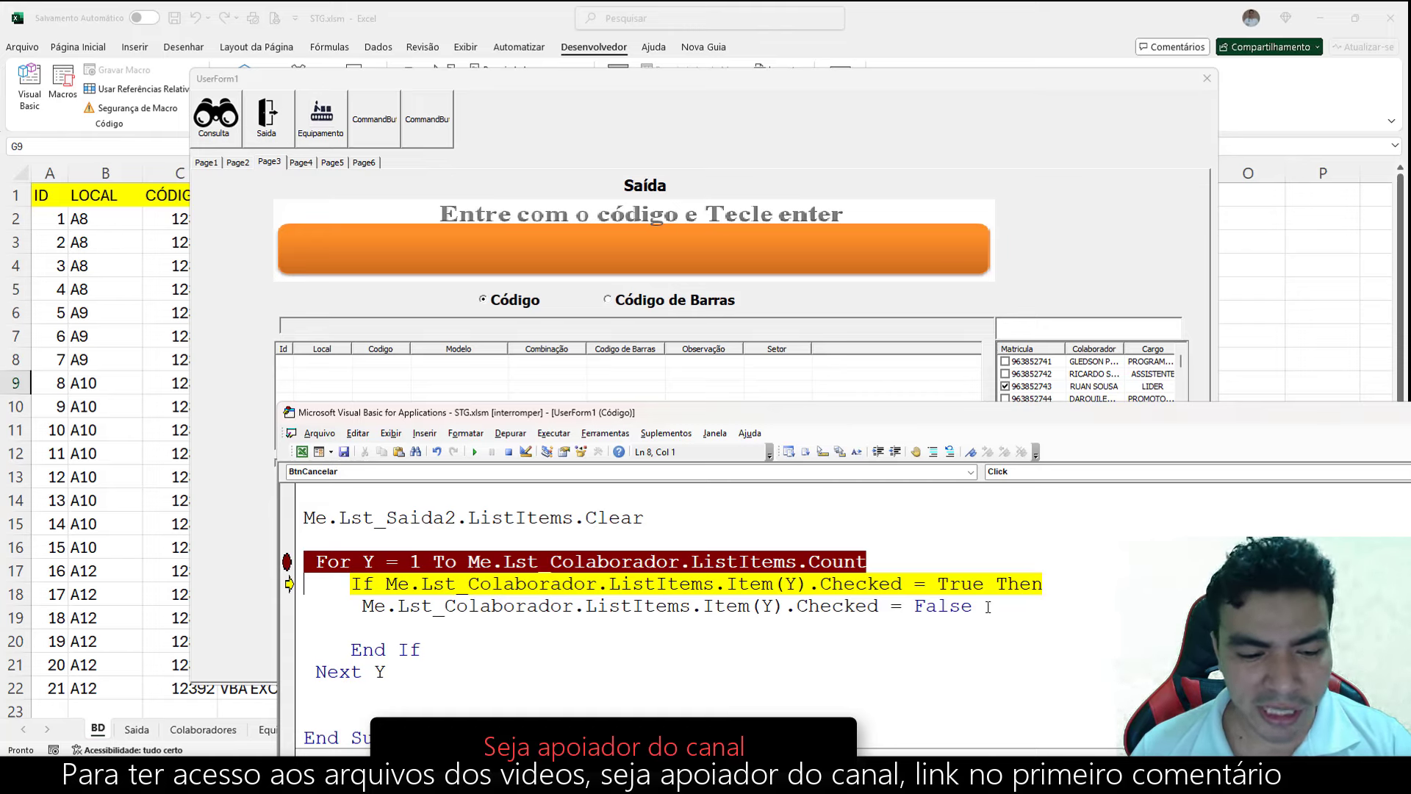
Step through the first loop passes, skipping the uncheck for unticked collaborators.
left_click_drag(354, 606, 924, 622)
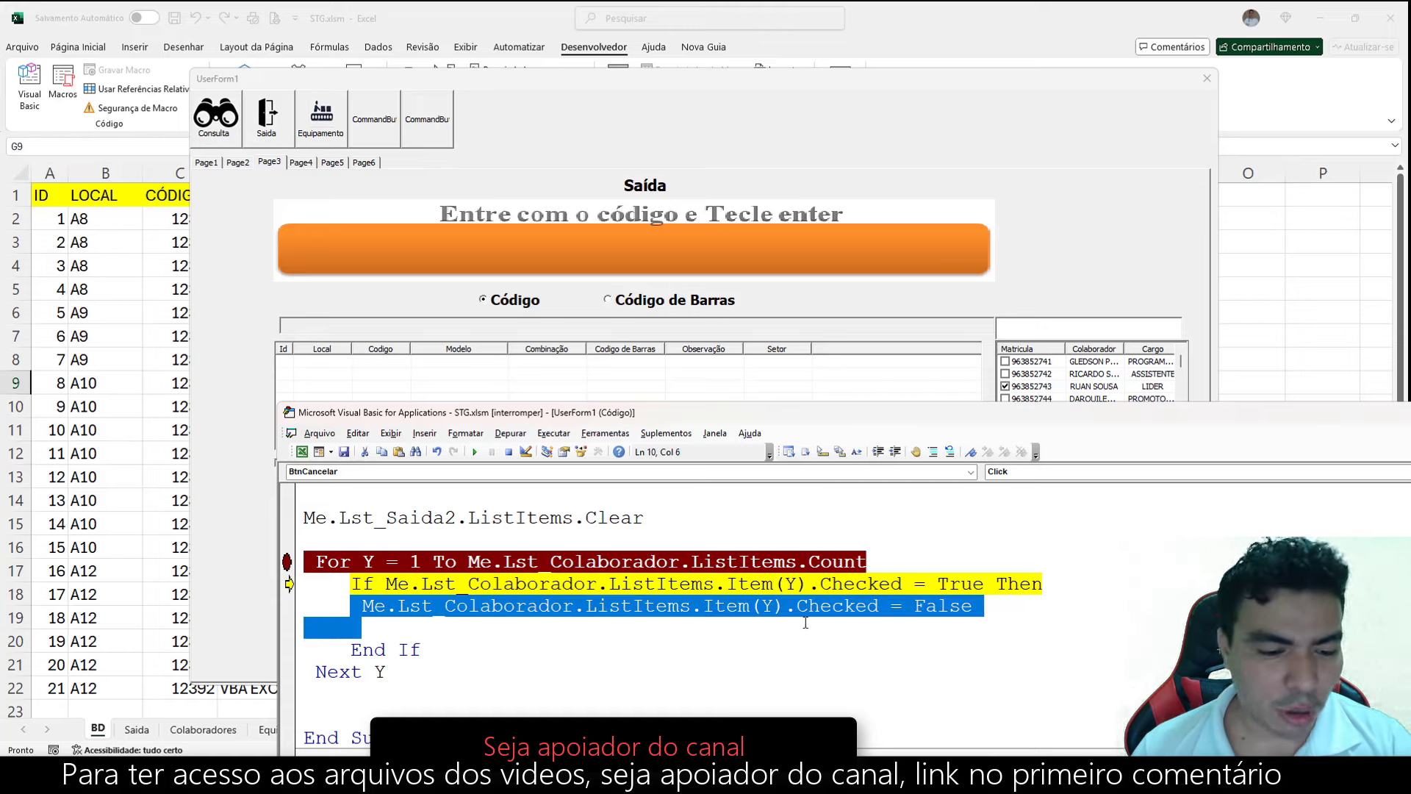
left_click_drag(456, 654, 354, 655)
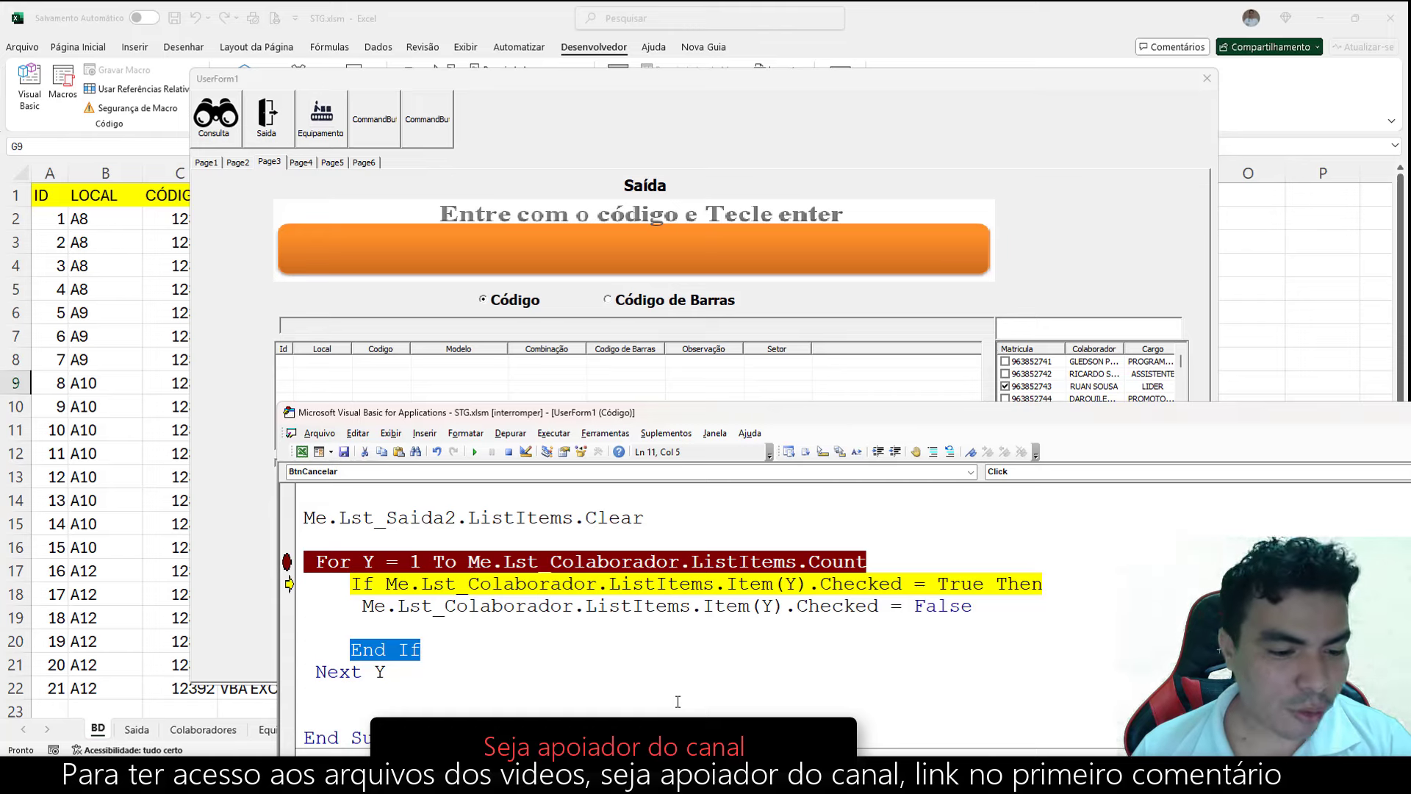
key("F8")
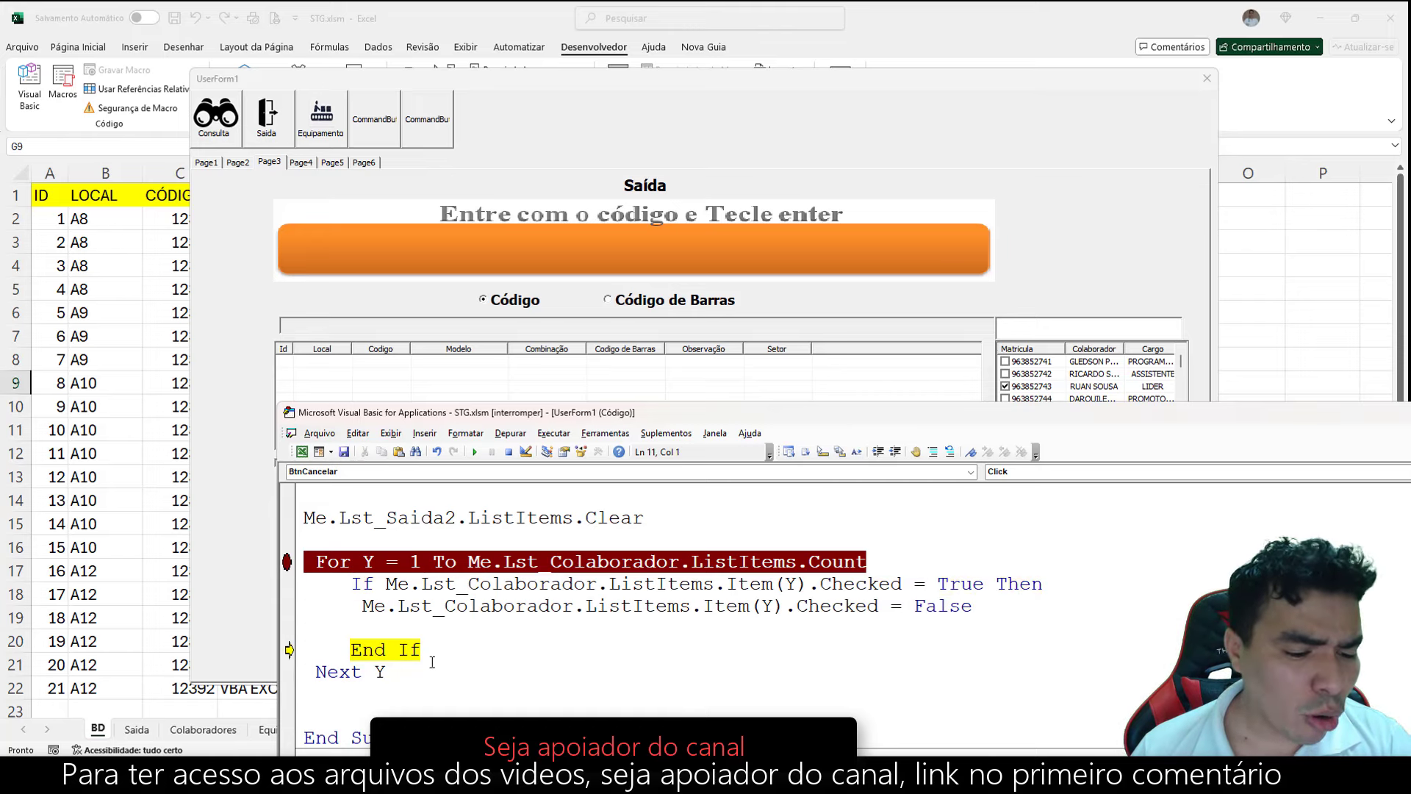
key("F8")
key("F8")
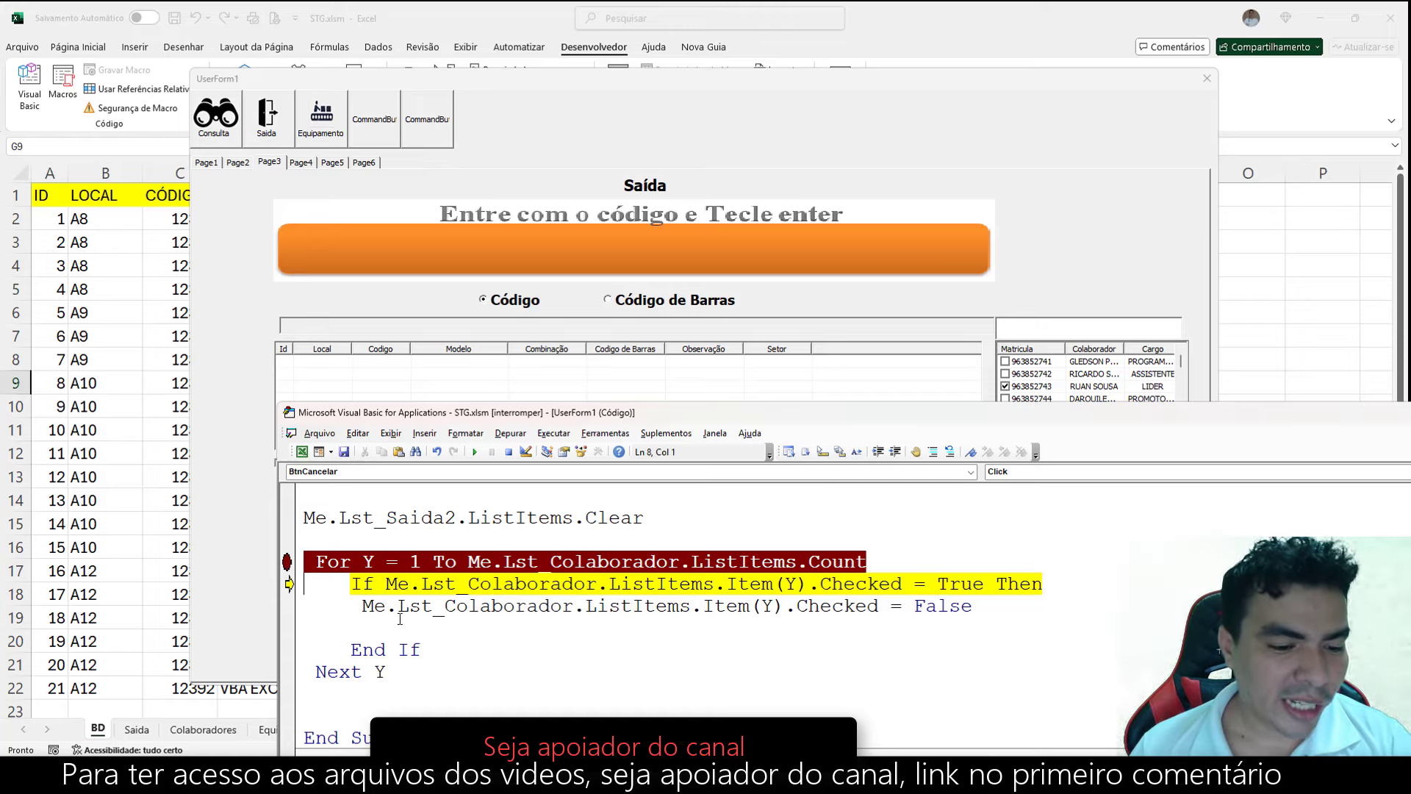
left_click_drag(362, 606, 1005, 613)
key("F8")
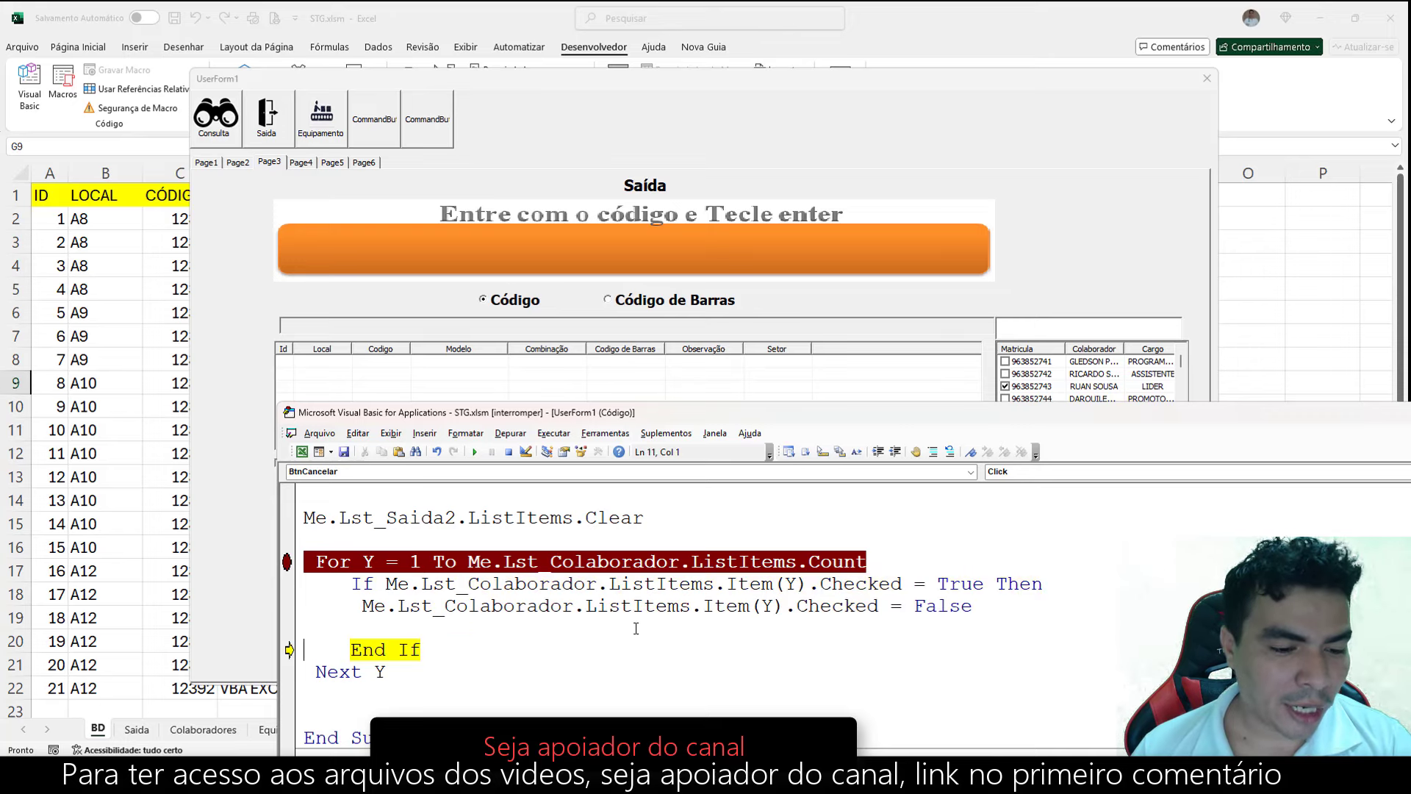
key("F8")
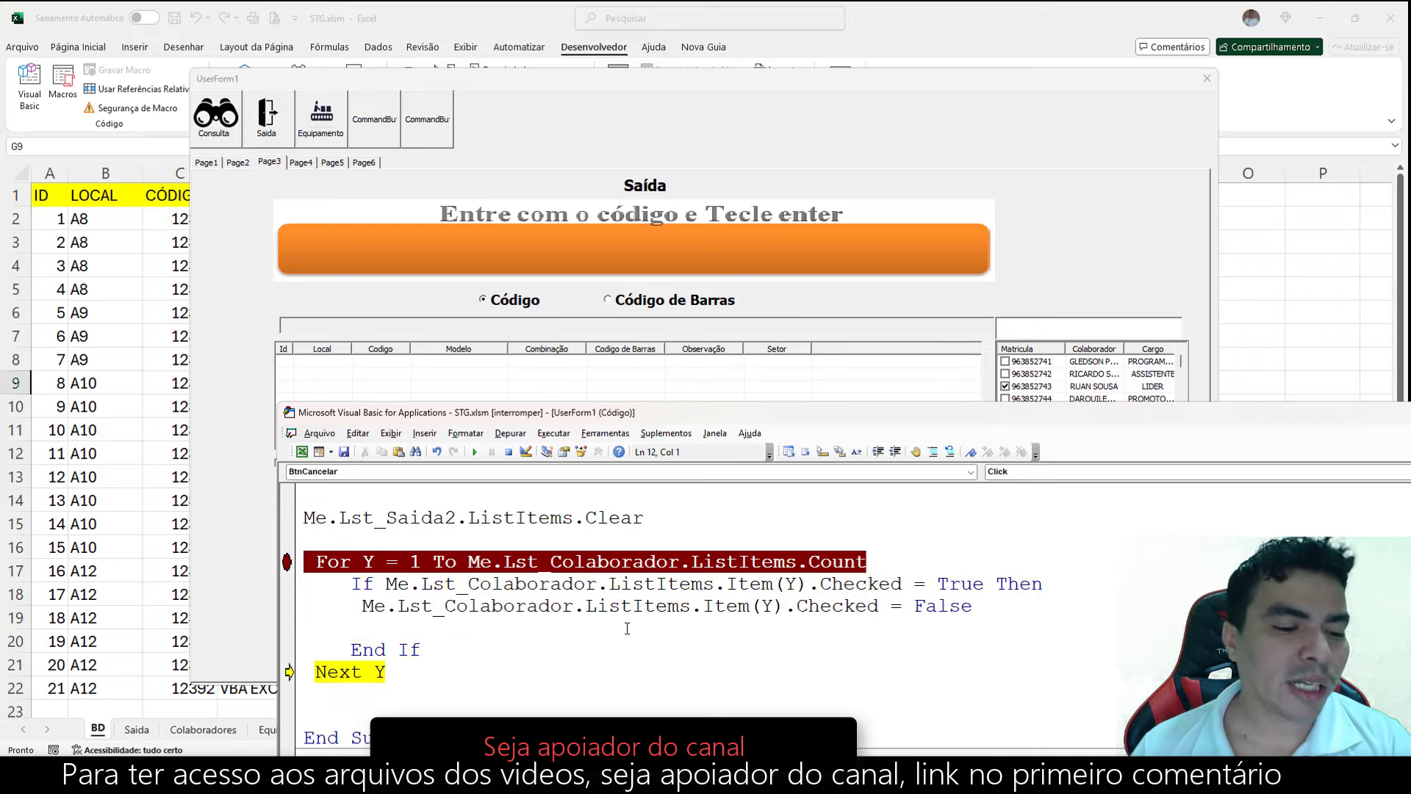
key("F8")
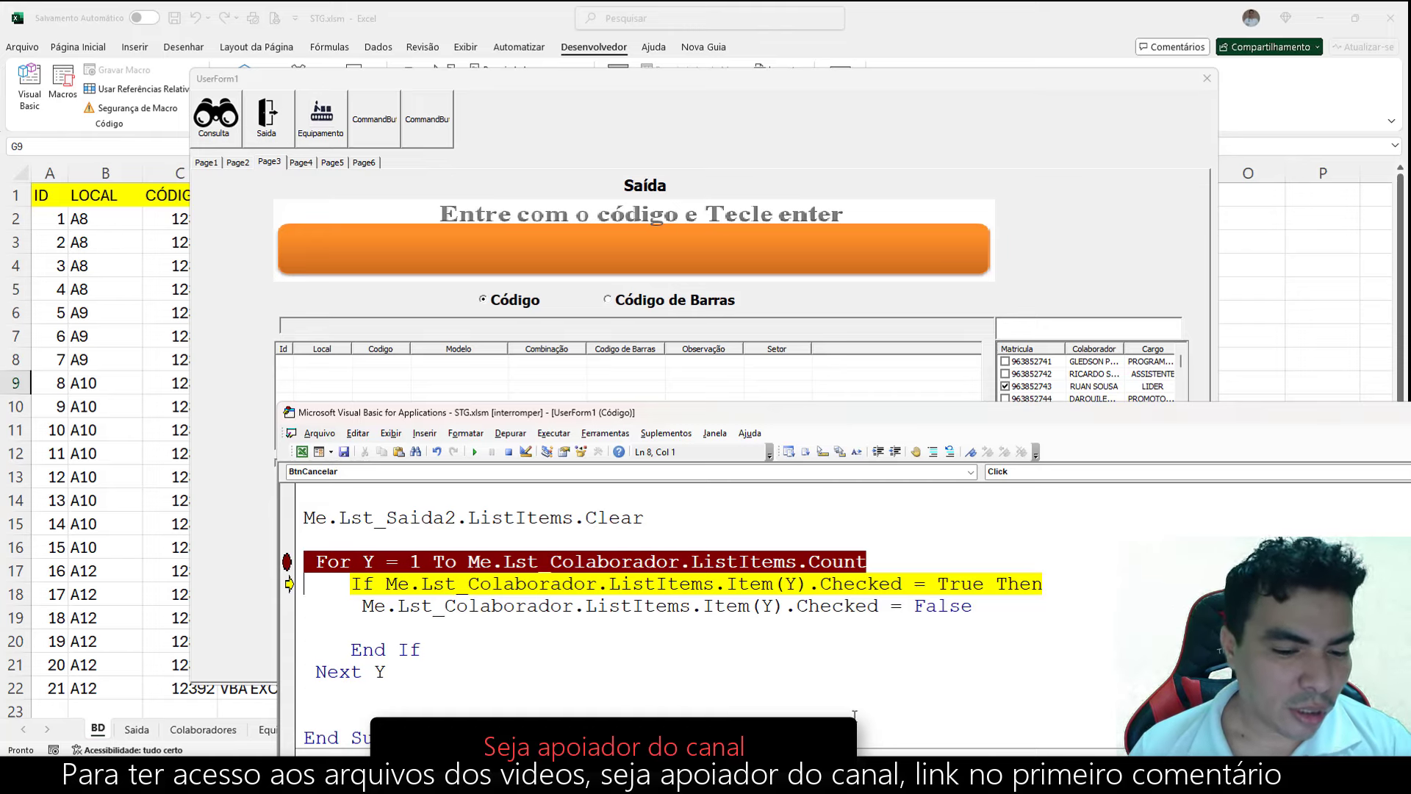
mouse_move(650, 584)
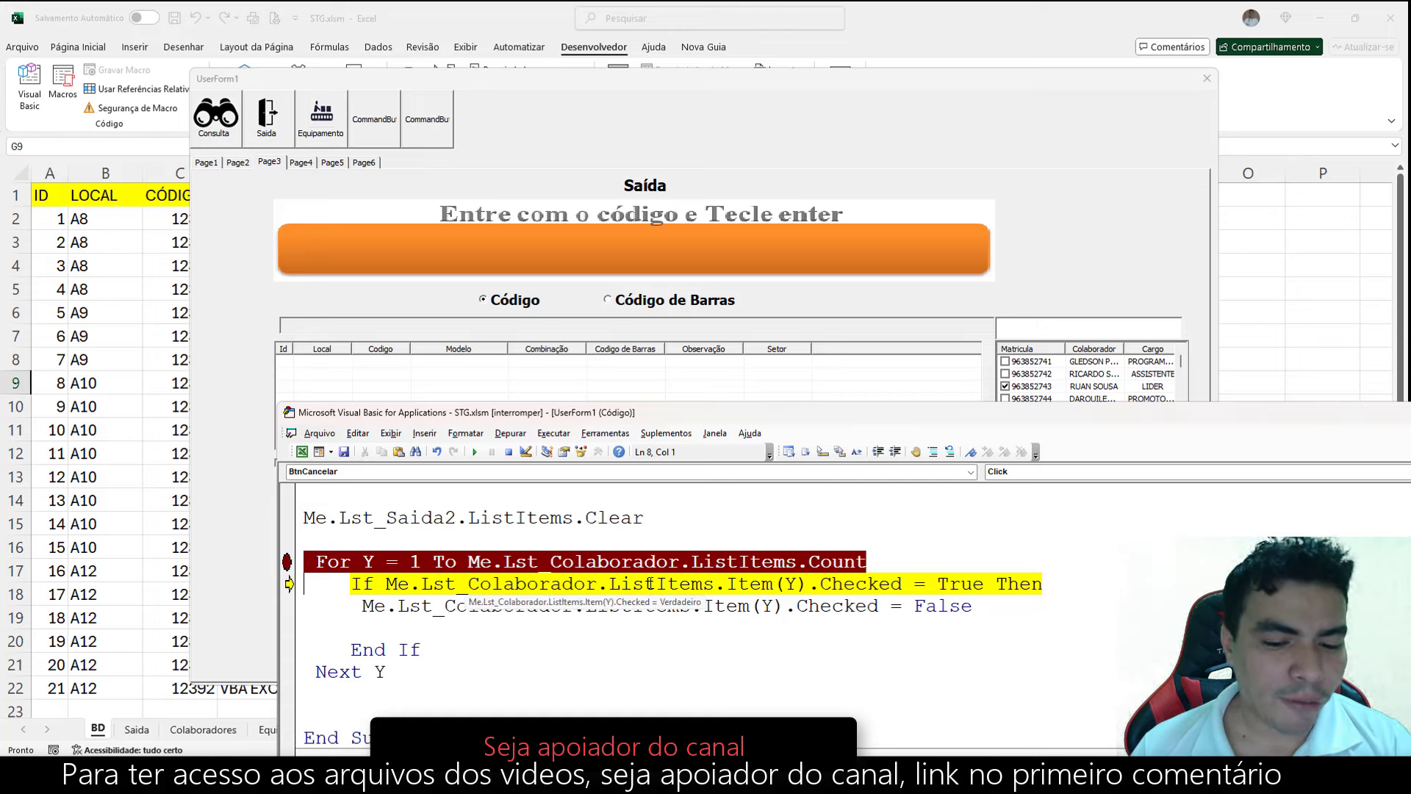
Step through the pass where the ticked collaborator gets Checked = False.
mouse_move(338, 606)
left_mouse_down()
mouse_move(408, 584)
mouse_move(1043, 584)
left_mouse_up()
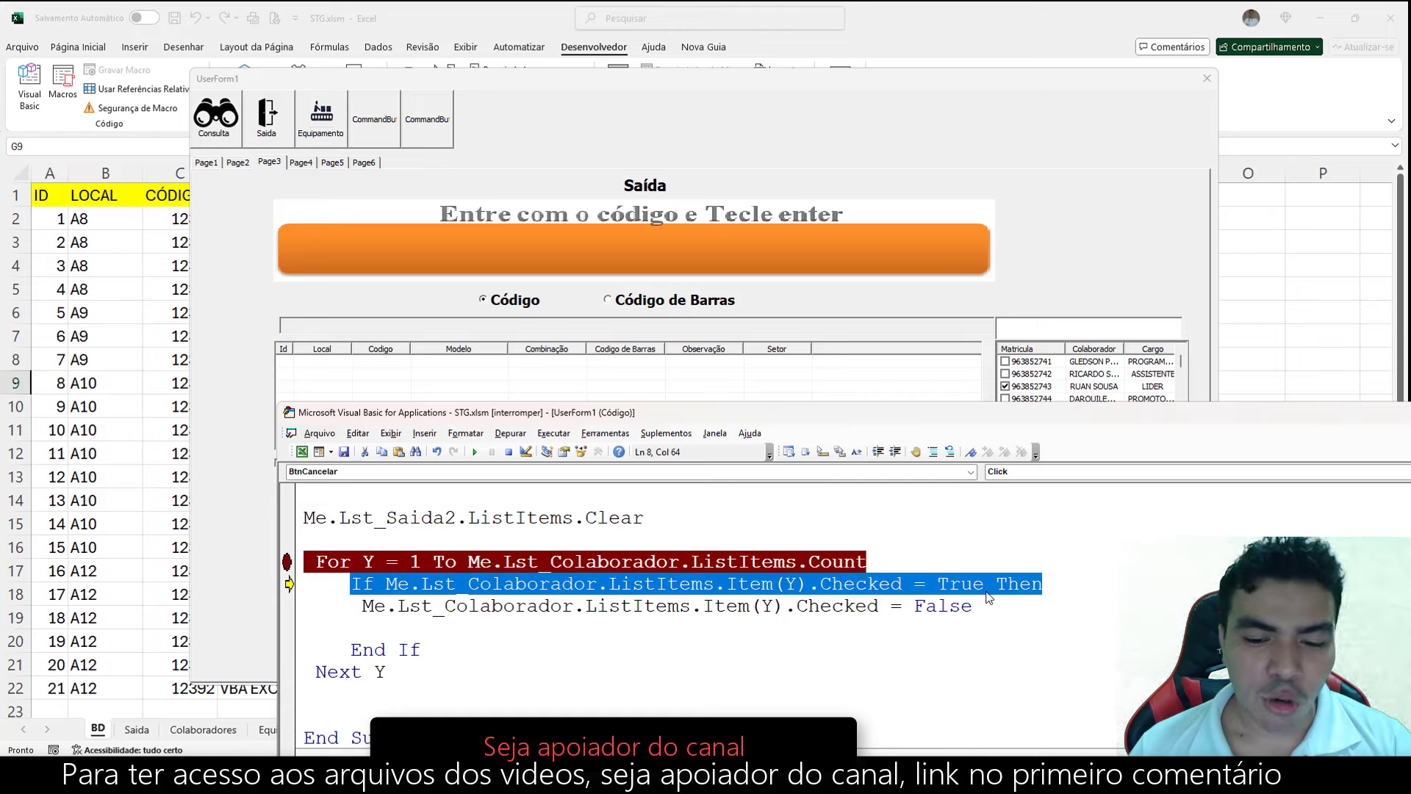
left_click(350, 606)
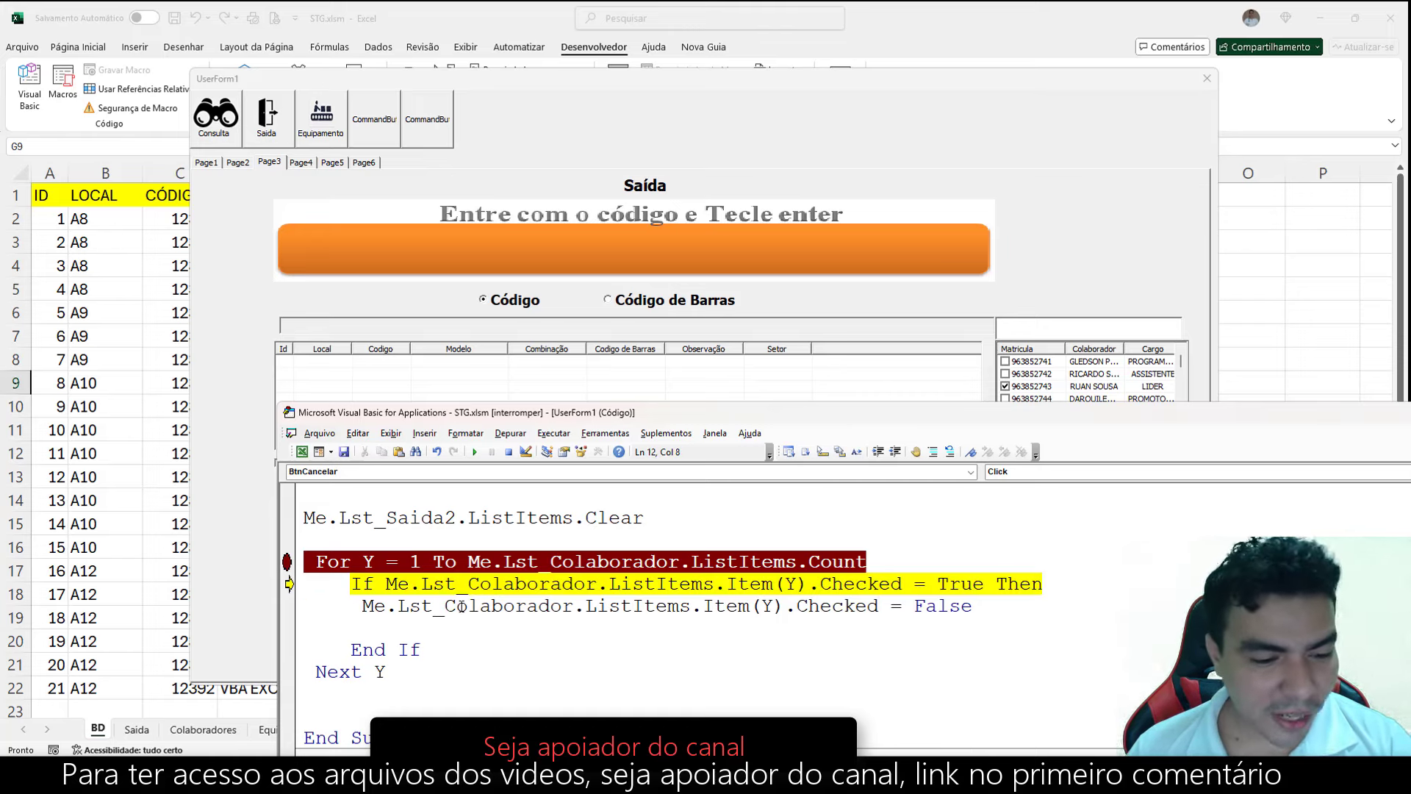
mouse_move(350, 606)
left_mouse_down()
mouse_move(949, 584)
mouse_move(973, 606)
left_mouse_up()
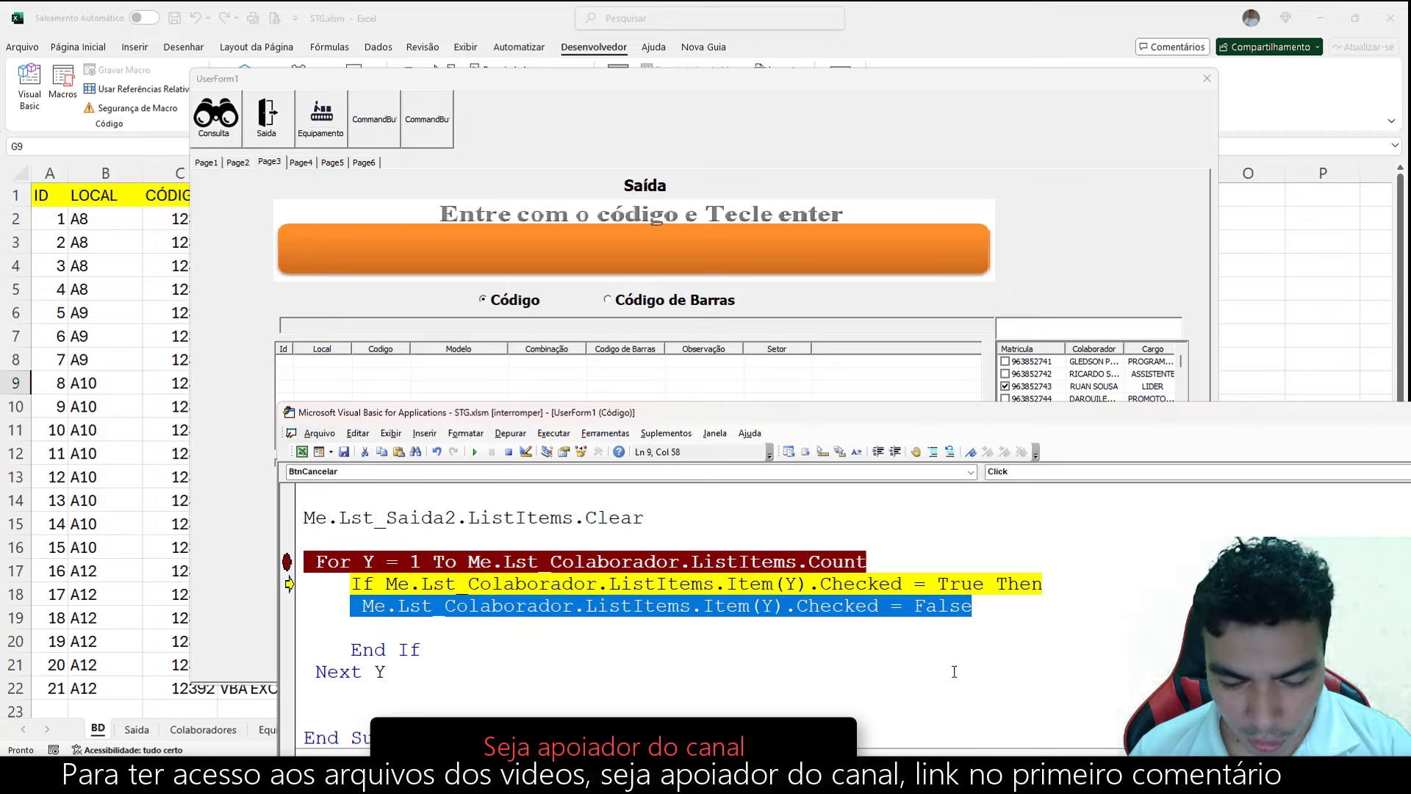
left_click(390, 671)
key("F8")
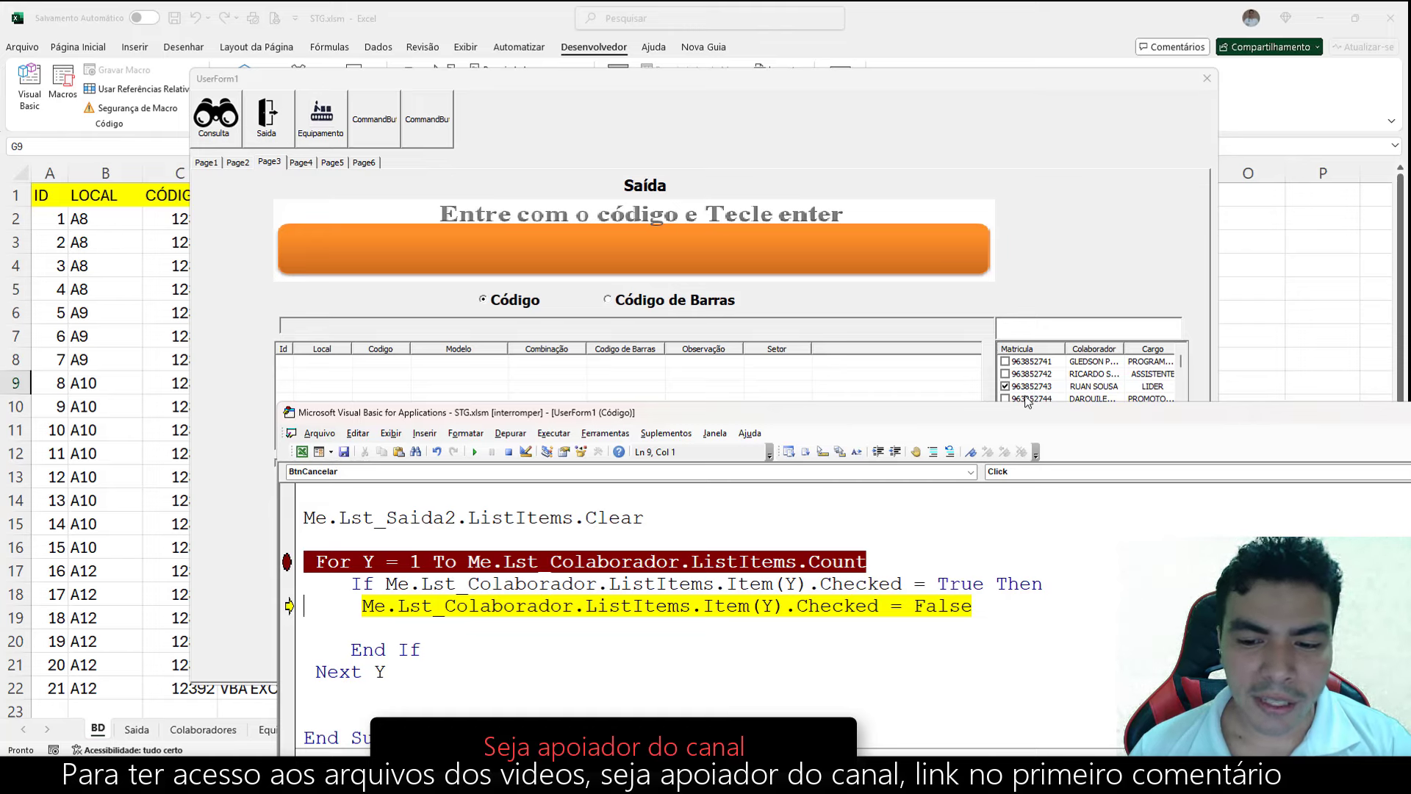
key("F8")
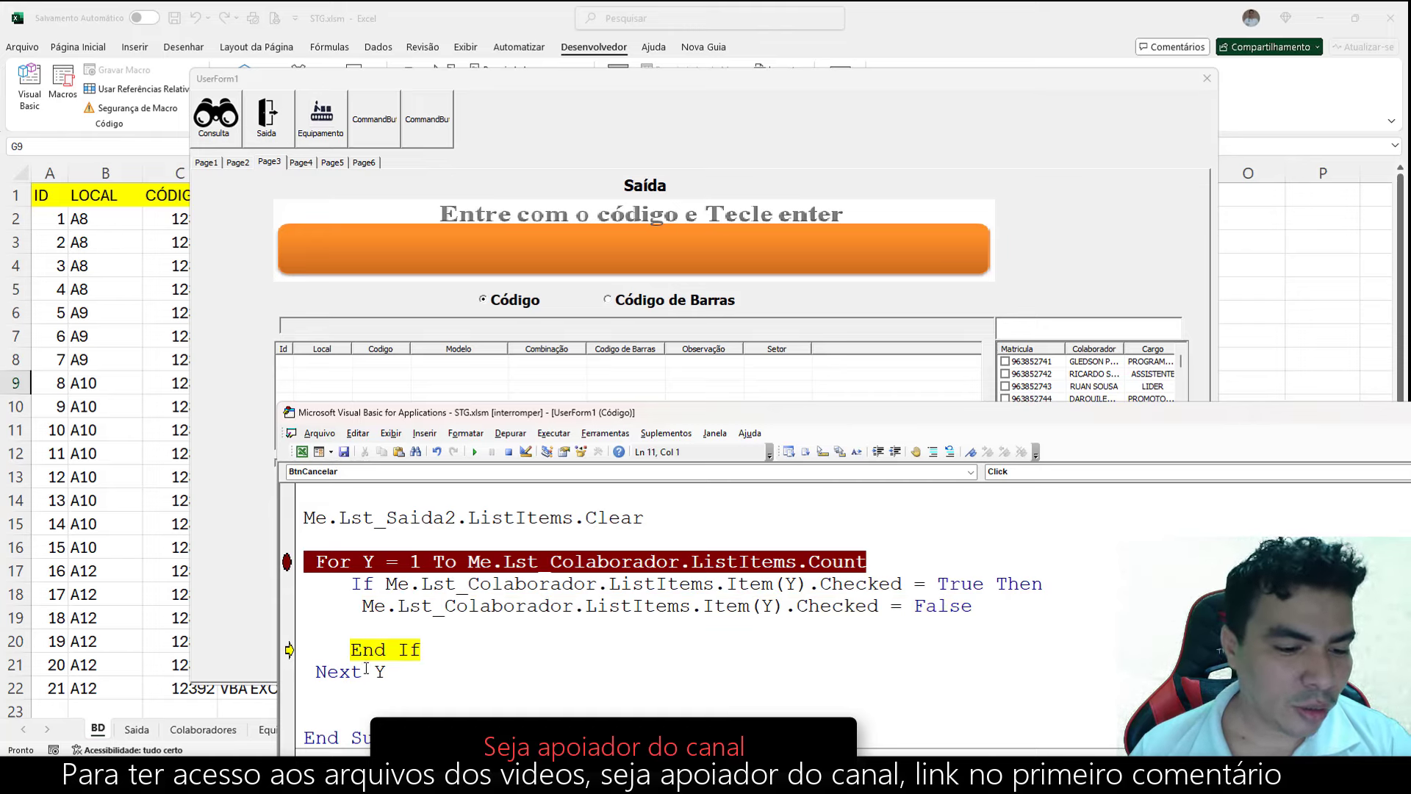
key("F8")
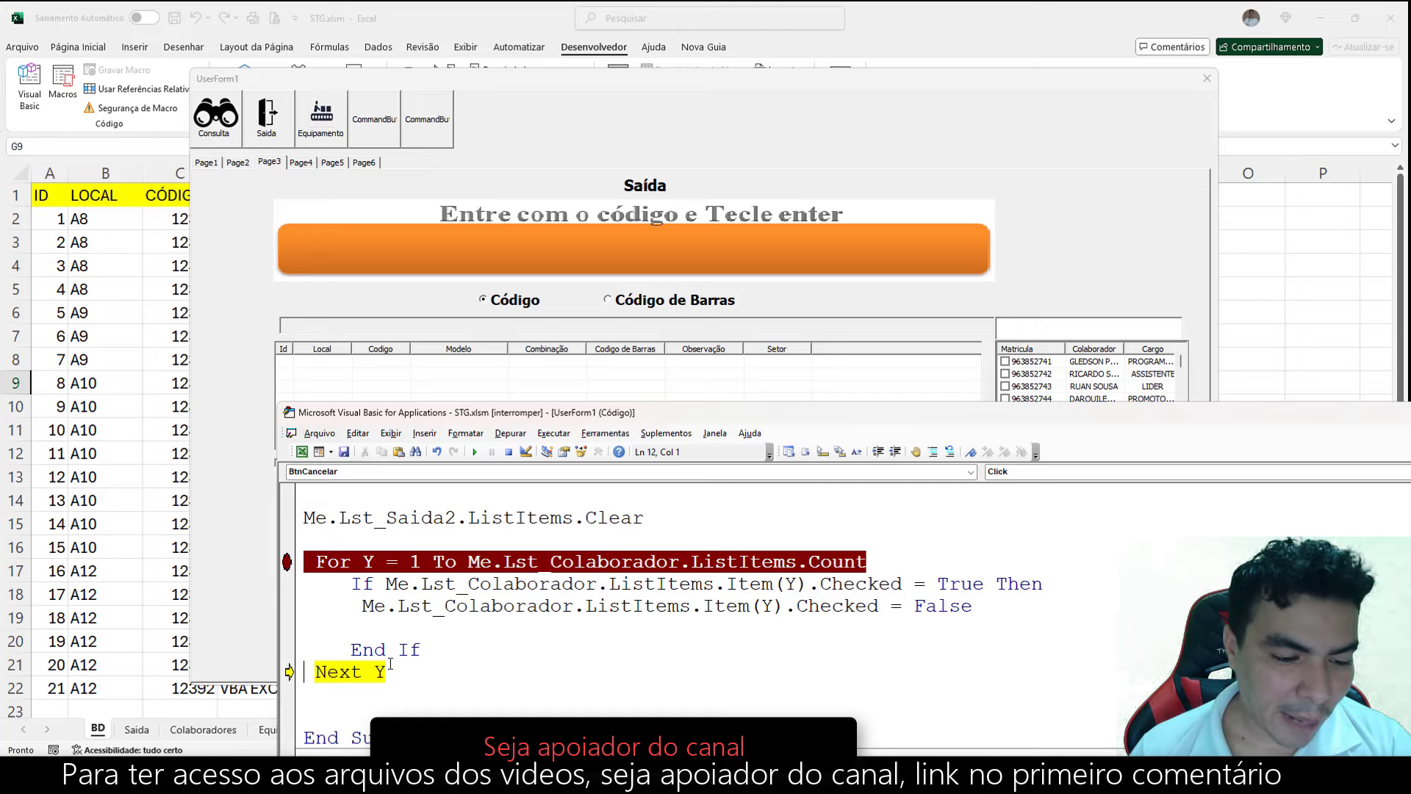
key("F8")
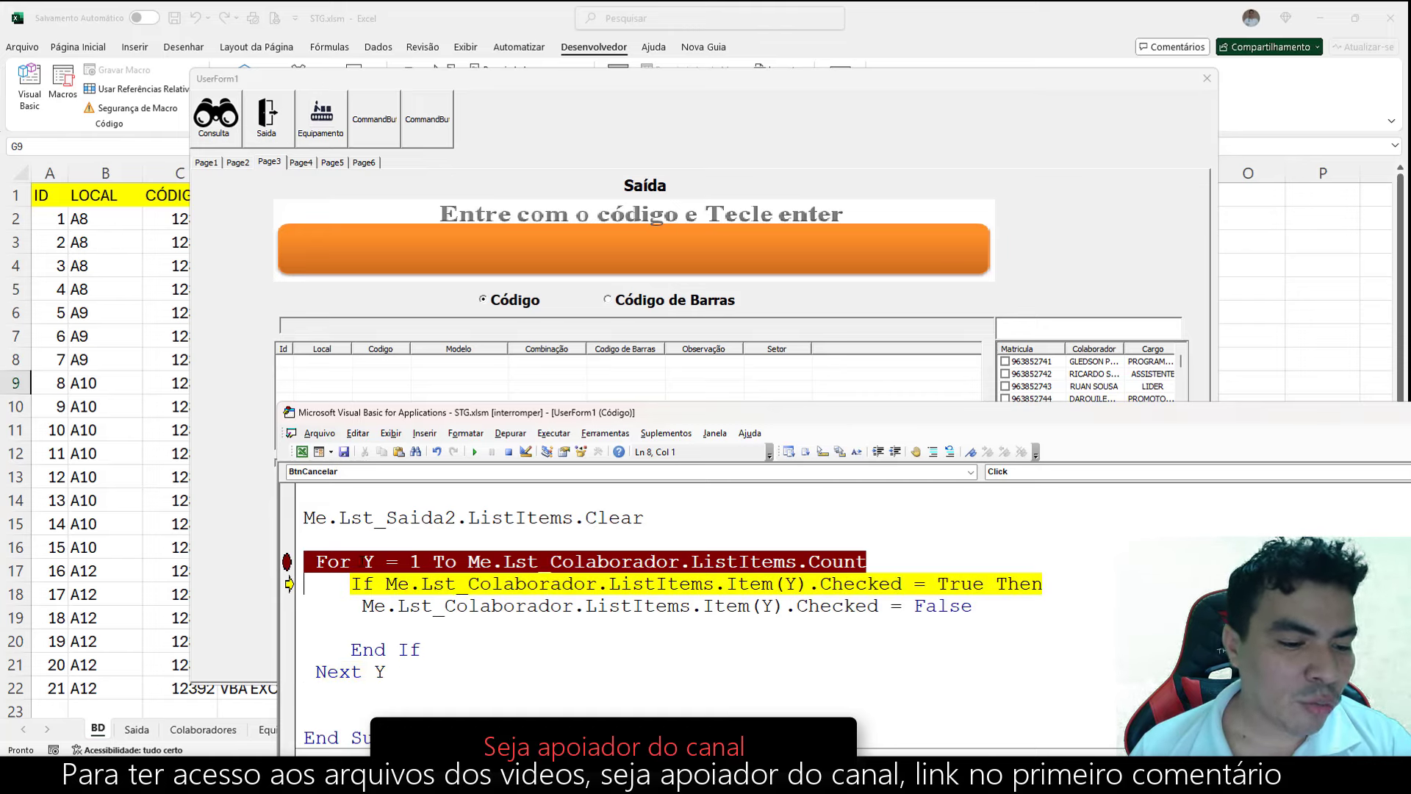
Keep stepping the loop up to Y = 10 on Next Y, moving the code window up.
key("F8")
key("F8")
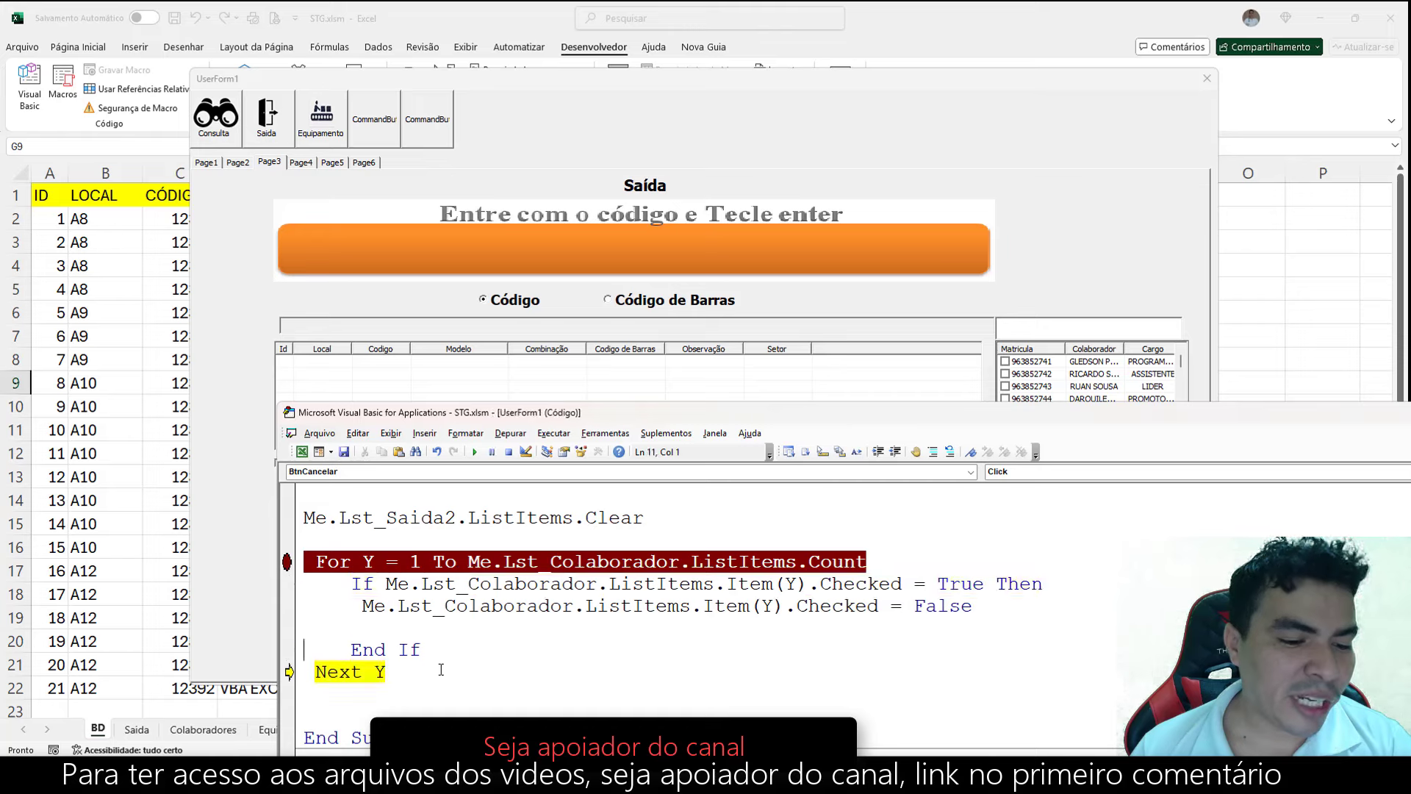
key("F8")
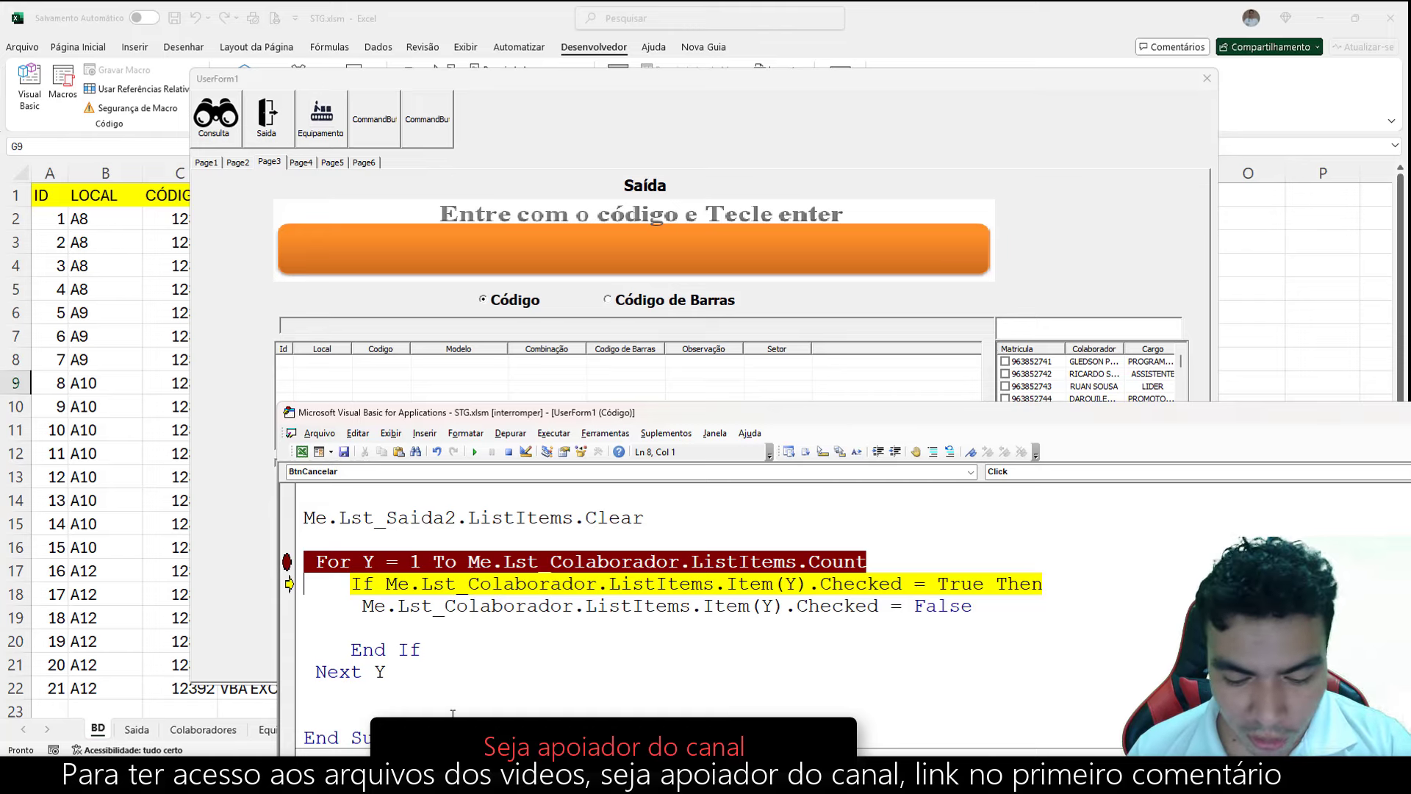
key("F8")
key("F8")
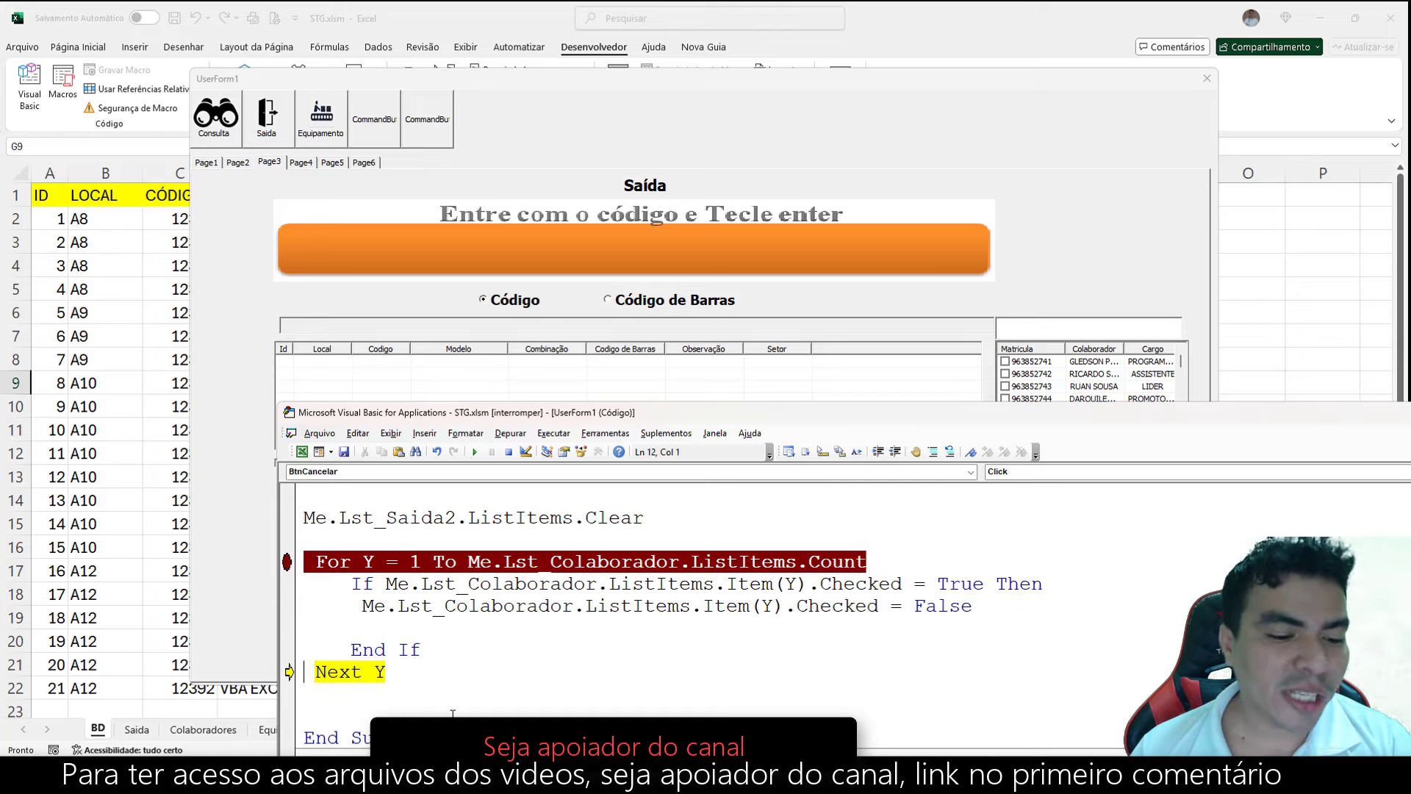
key("F8")
key("F8")
key("F8")
key("F8")
key("F8")
key("F8")
key("F8")
key("F8")
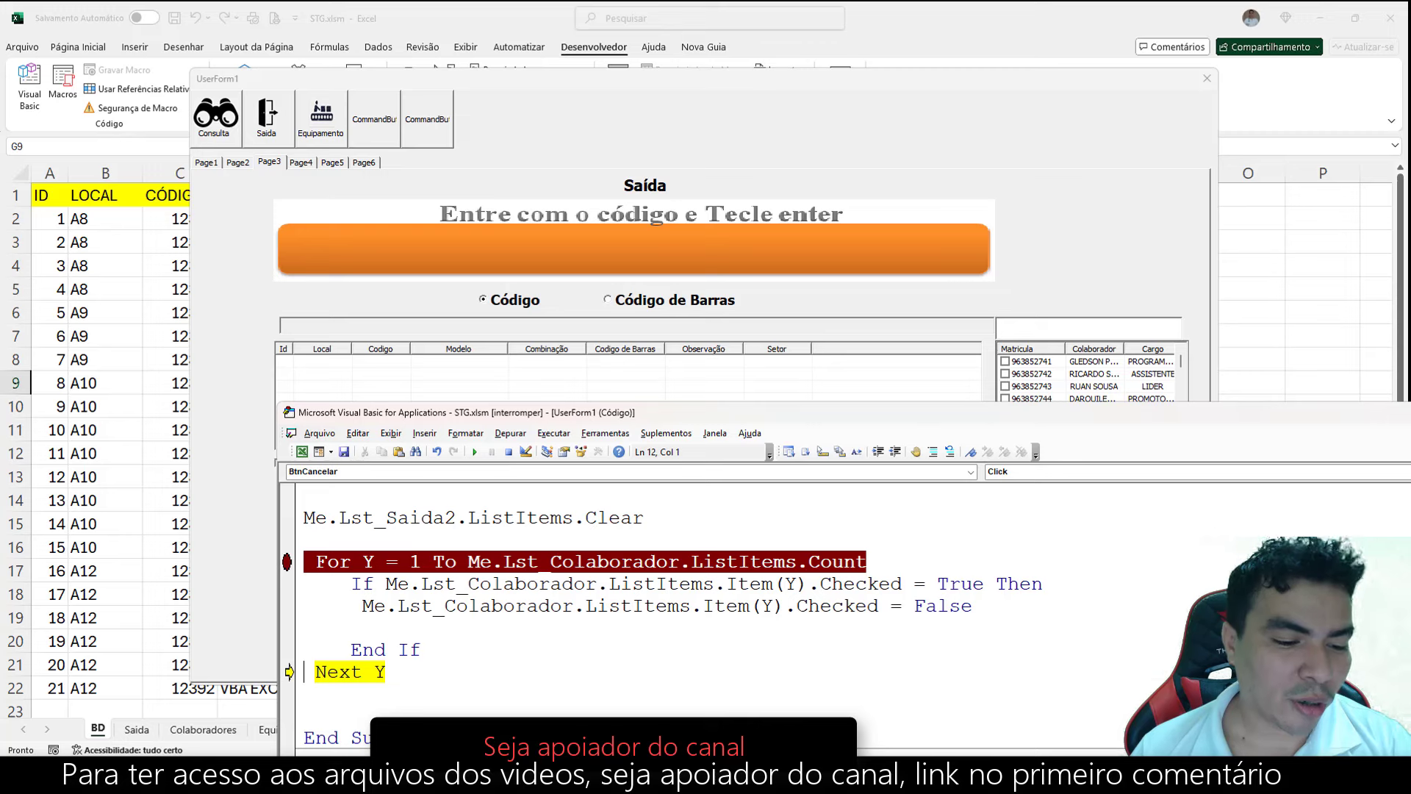
key("F8")
key("F8")
mouse_move(369, 562)
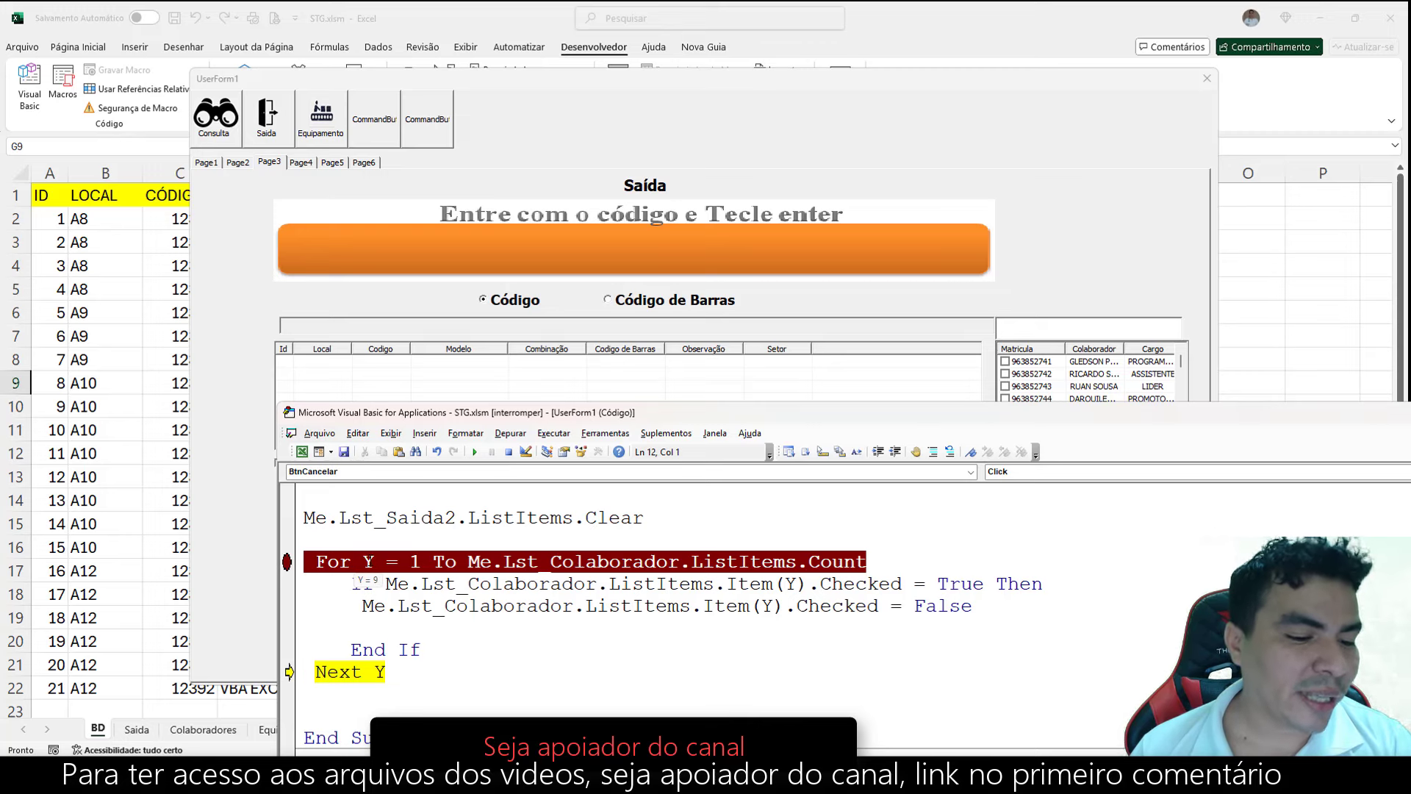
key("F8")
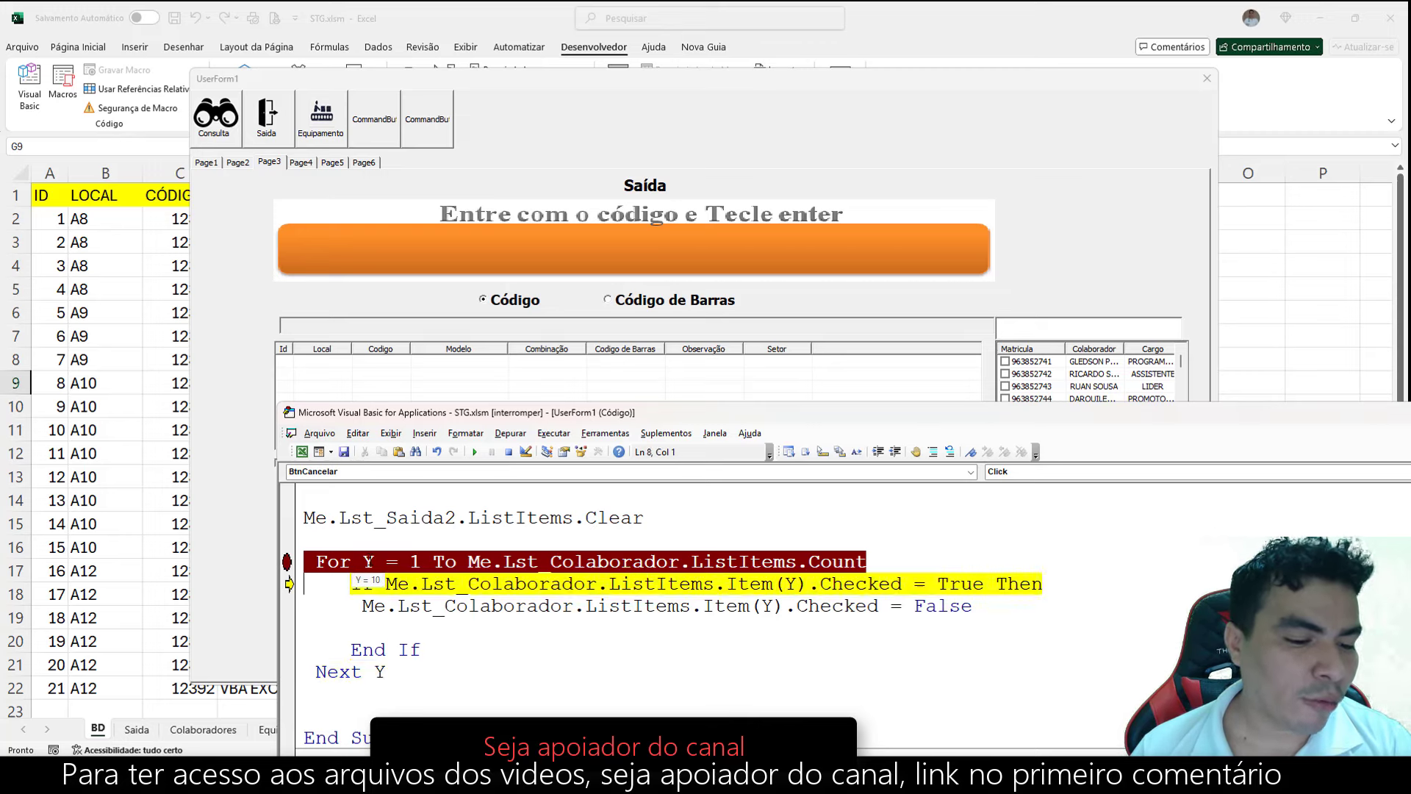
key("F8")
key("F8")
key("F8")
key("F8")
key("F8")
key("F8")
key("F8")
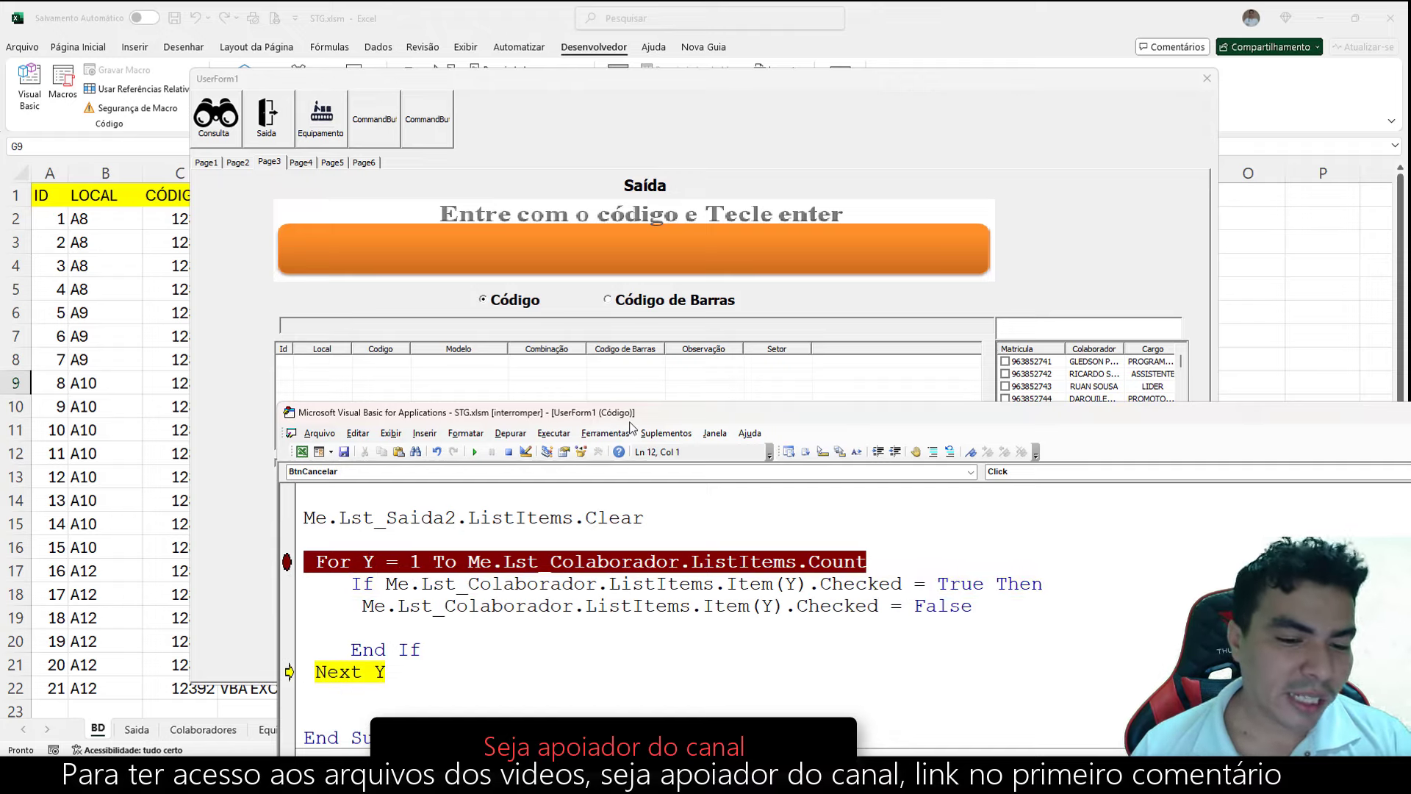
left_click_drag(629, 422, 522, 199)
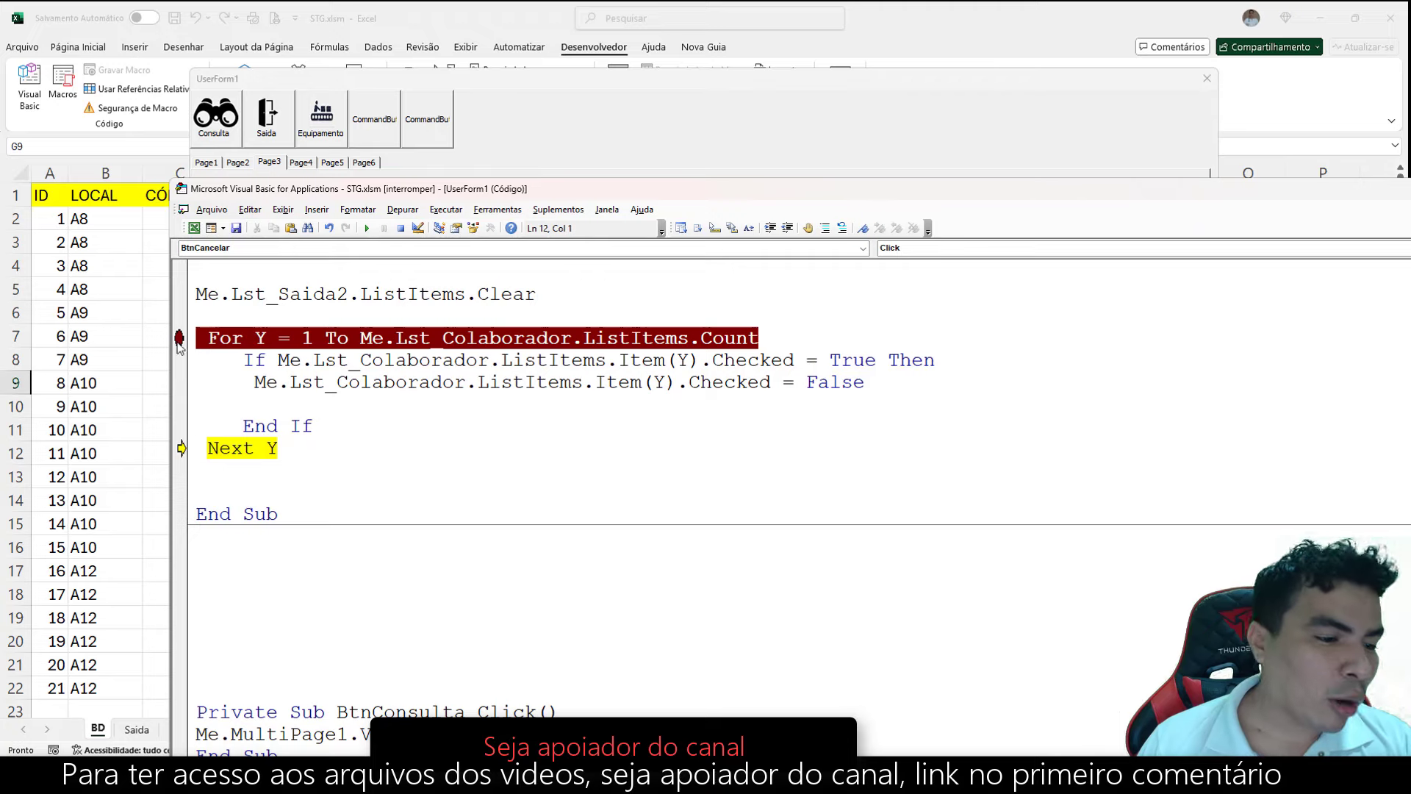
Clear the For line breakpoint, resume execution, close UserForm1, and reopen the VBA editor.
left_click(179, 339)
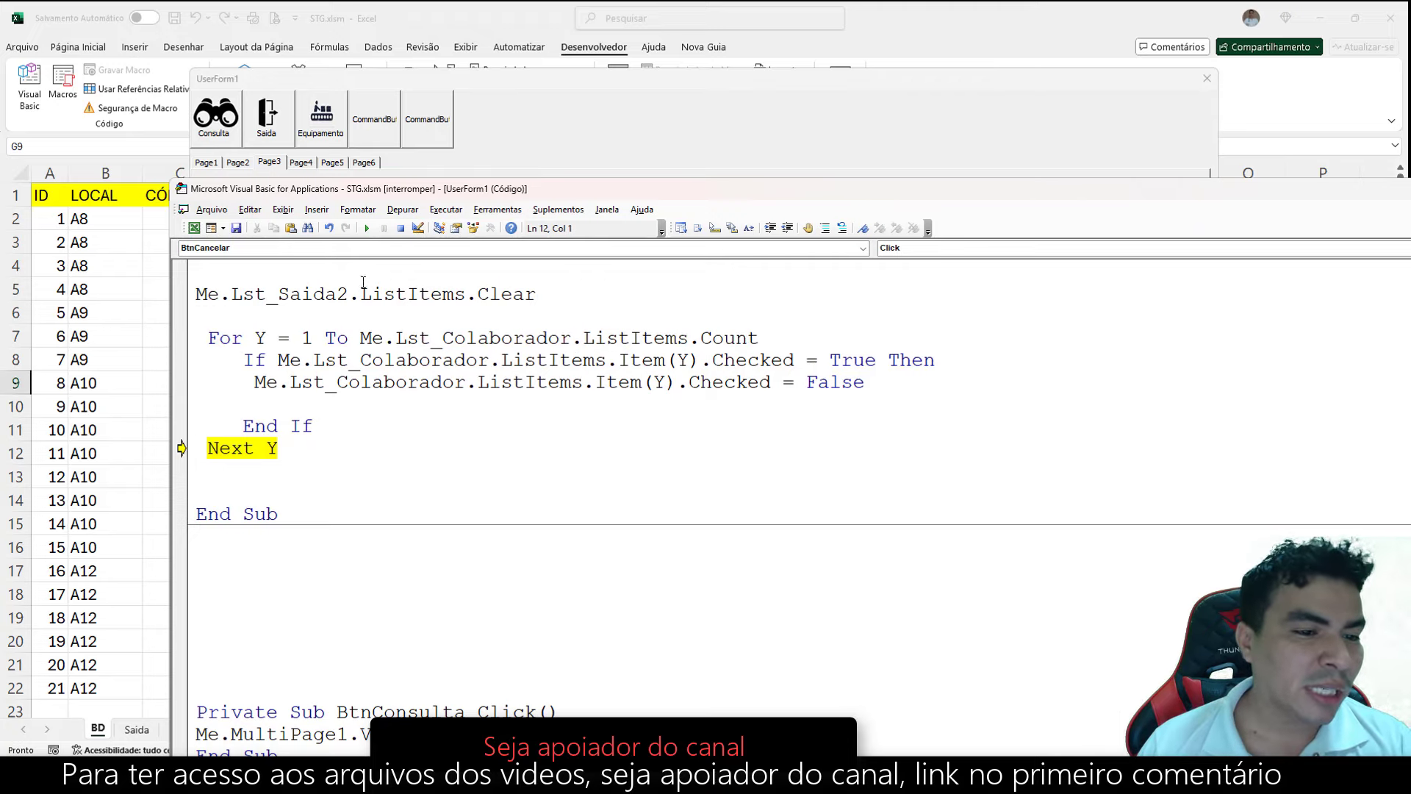
left_click(366, 228)
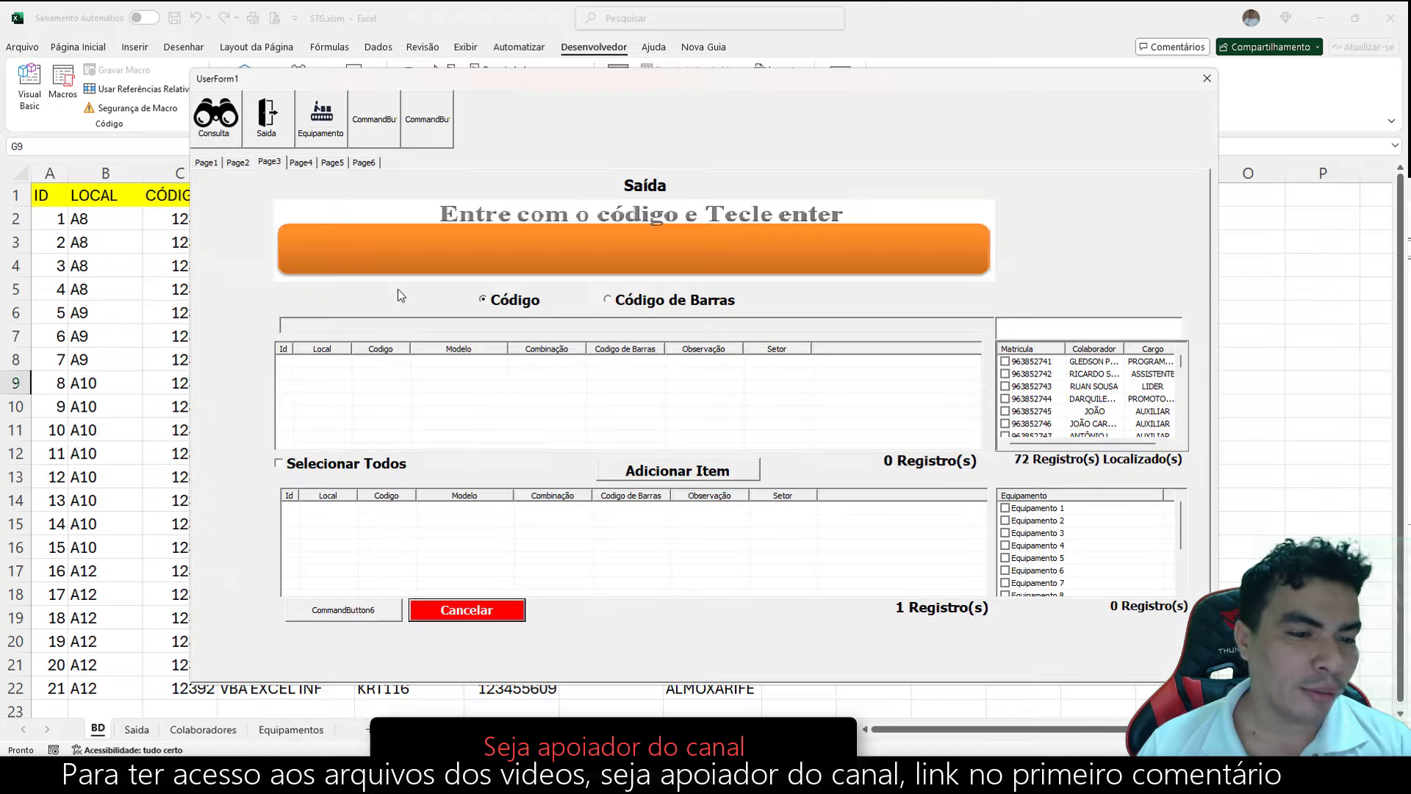
left_click(1207, 78)
left_click(29, 87)
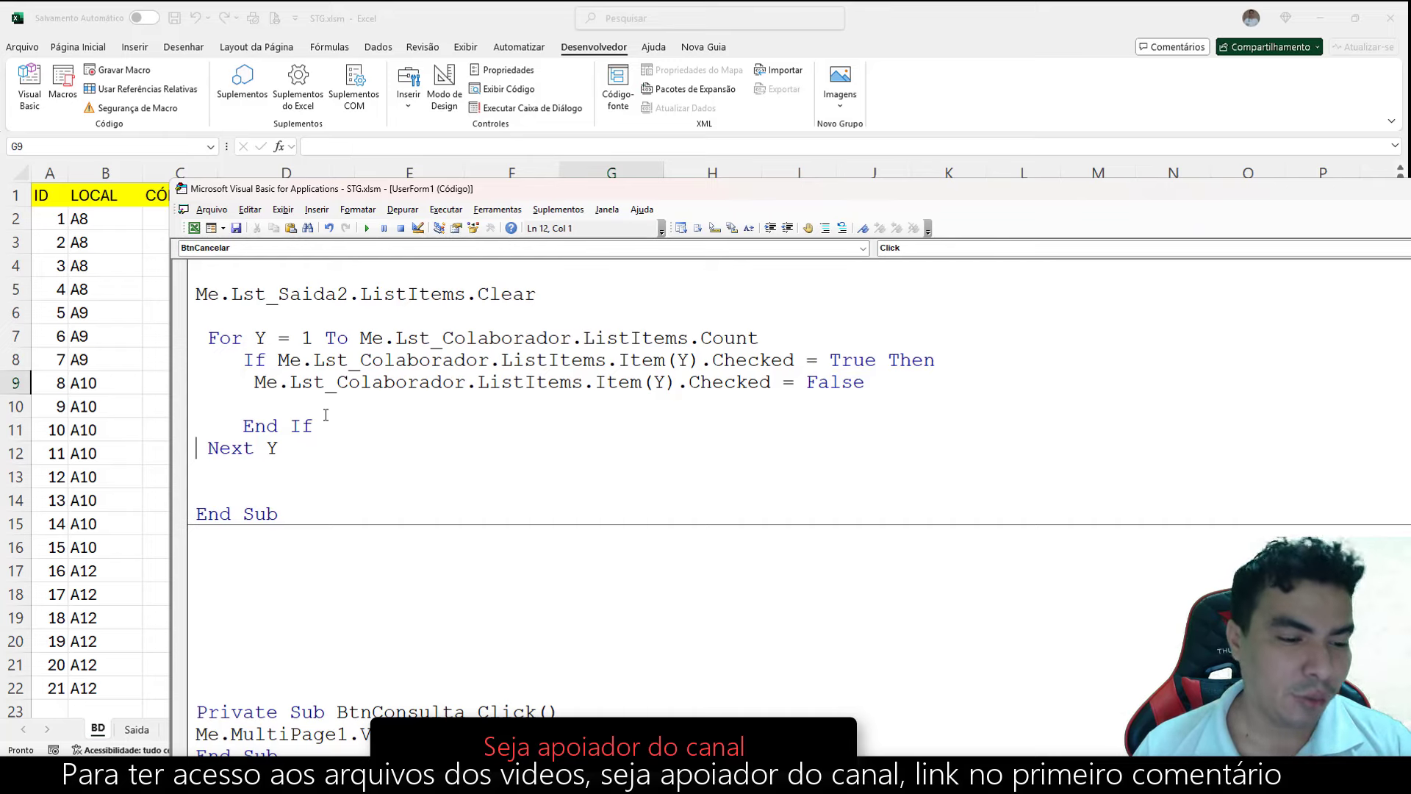
Add an Exit For statement after Checked = False, just above End If.
left_click_drag(208, 338, 260, 337)
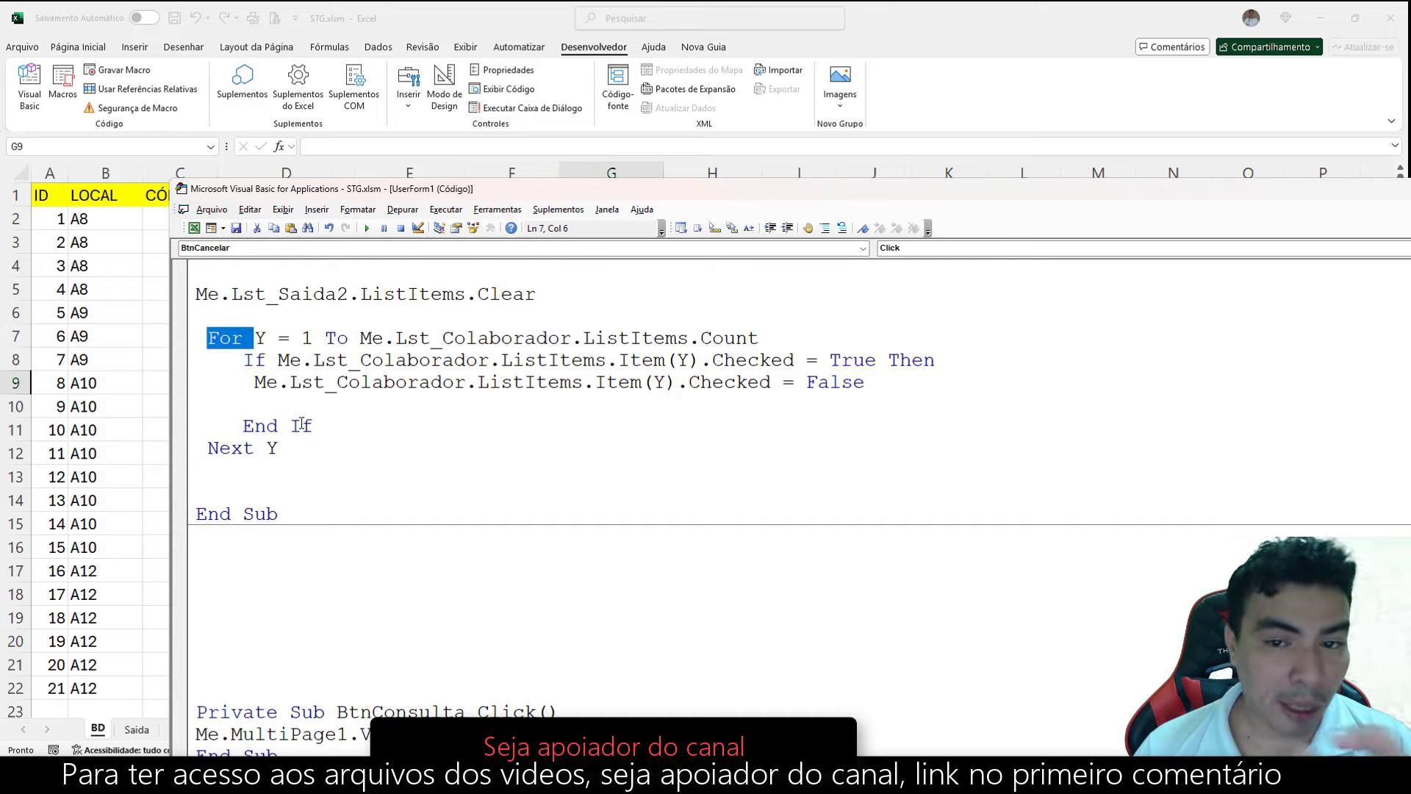
left_click(264, 409)
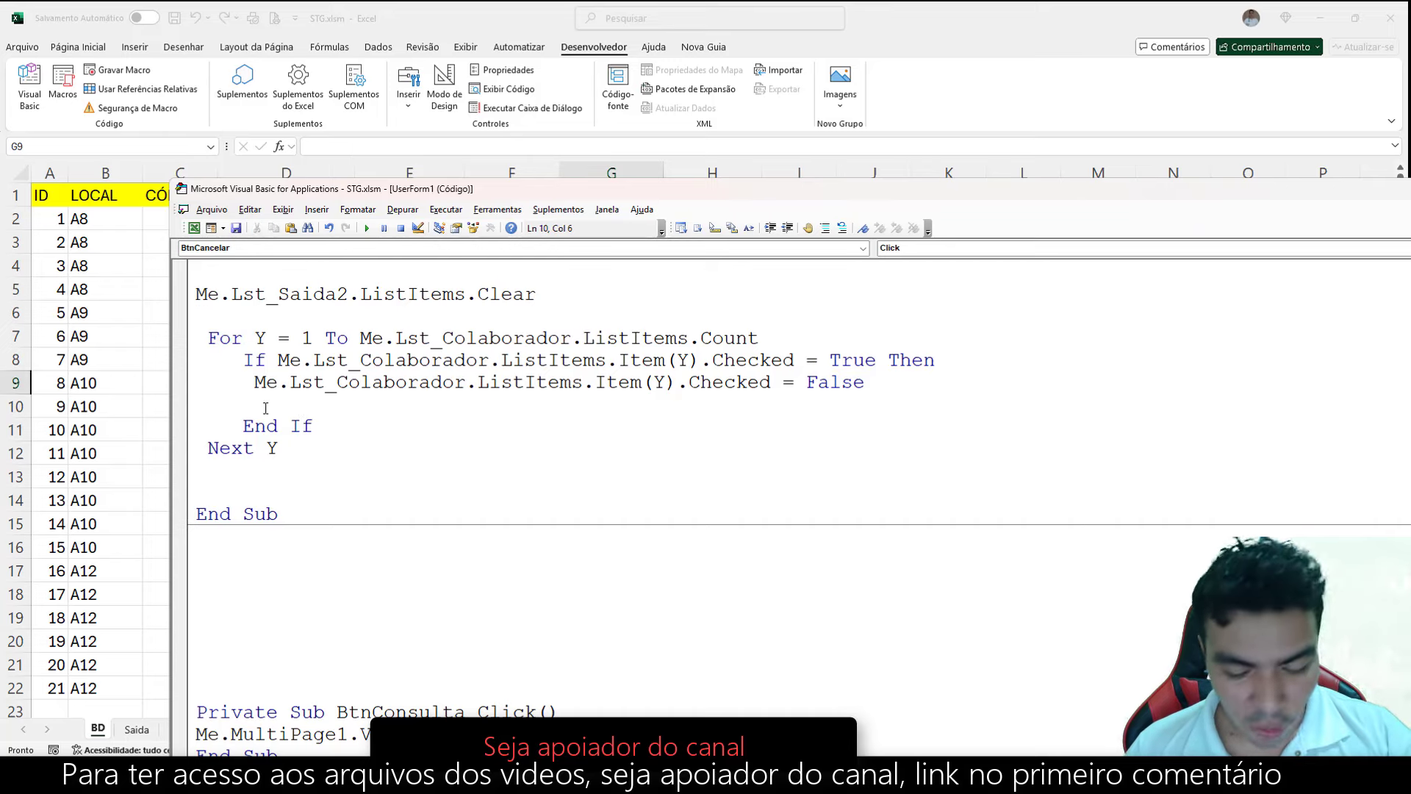
left_click(319, 425)
left_click_drag(319, 425, 248, 431)
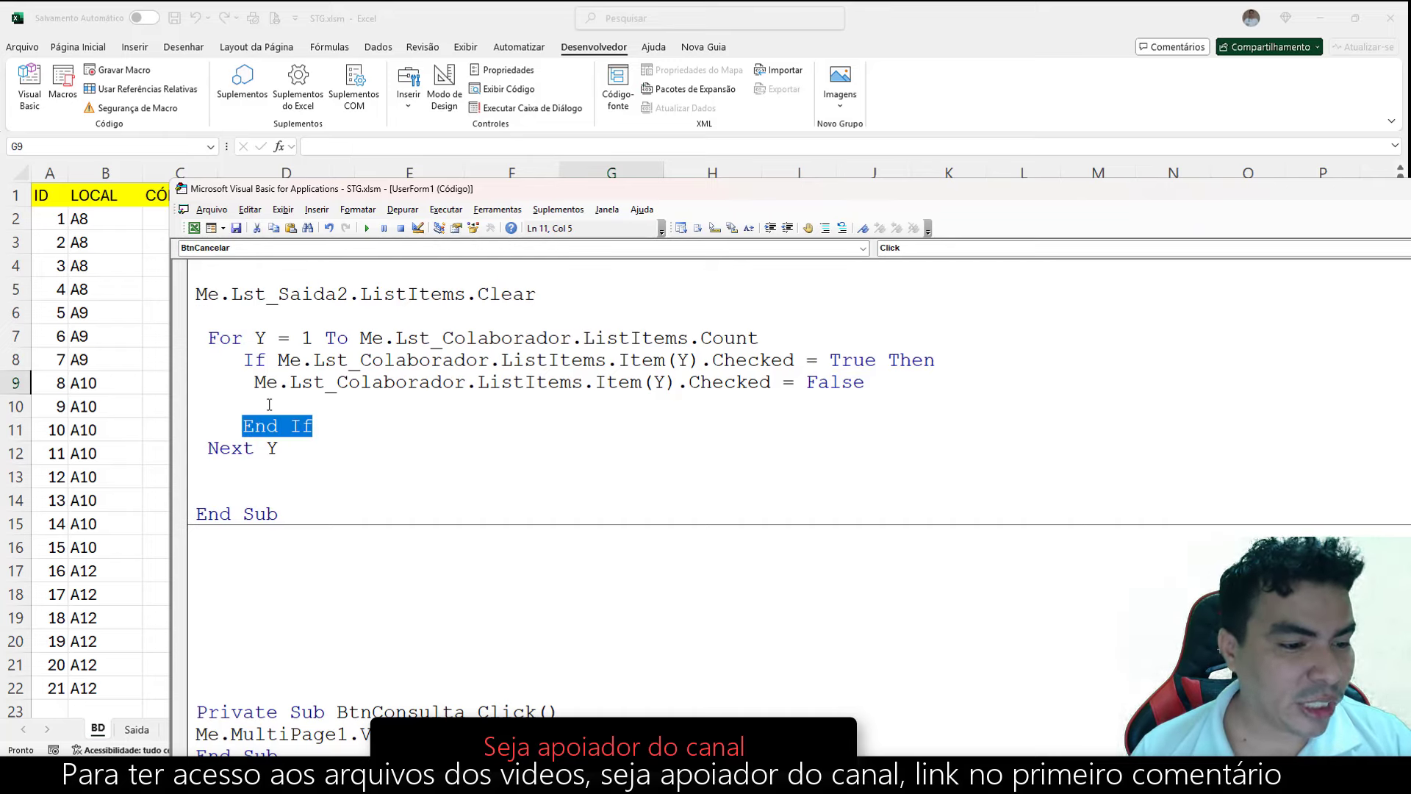
left_click(269, 405)
type("exi")
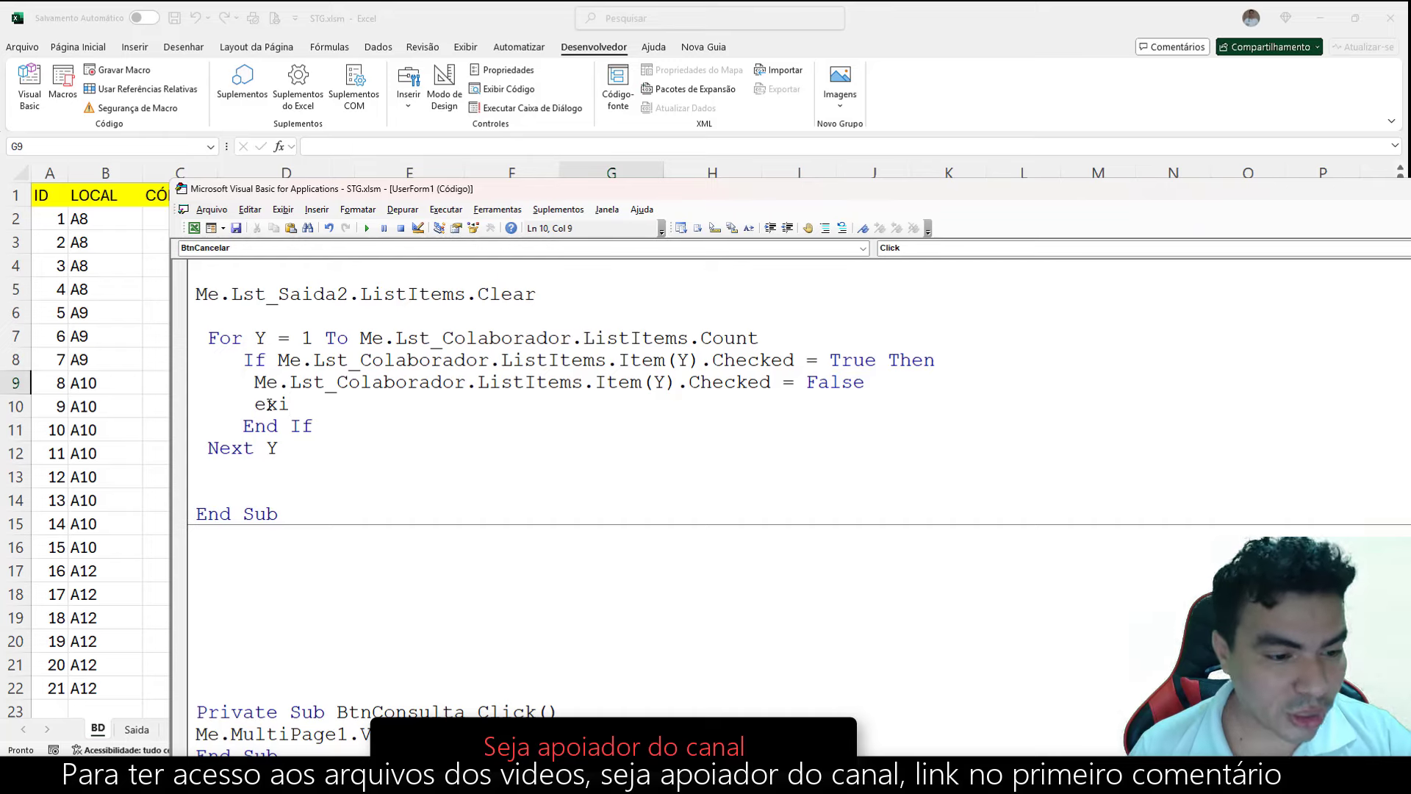
type("t for")
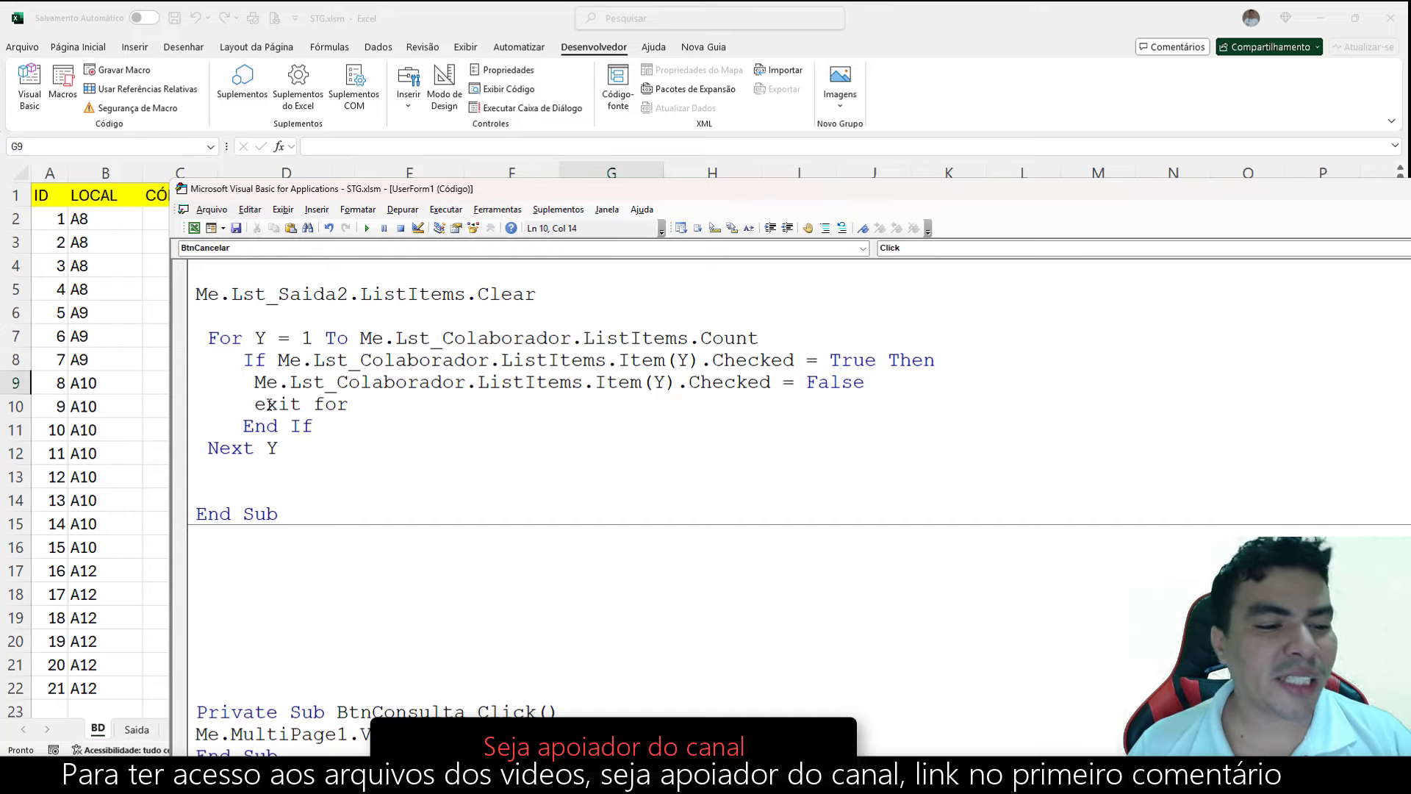
left_click_drag(313, 404, 350, 404)
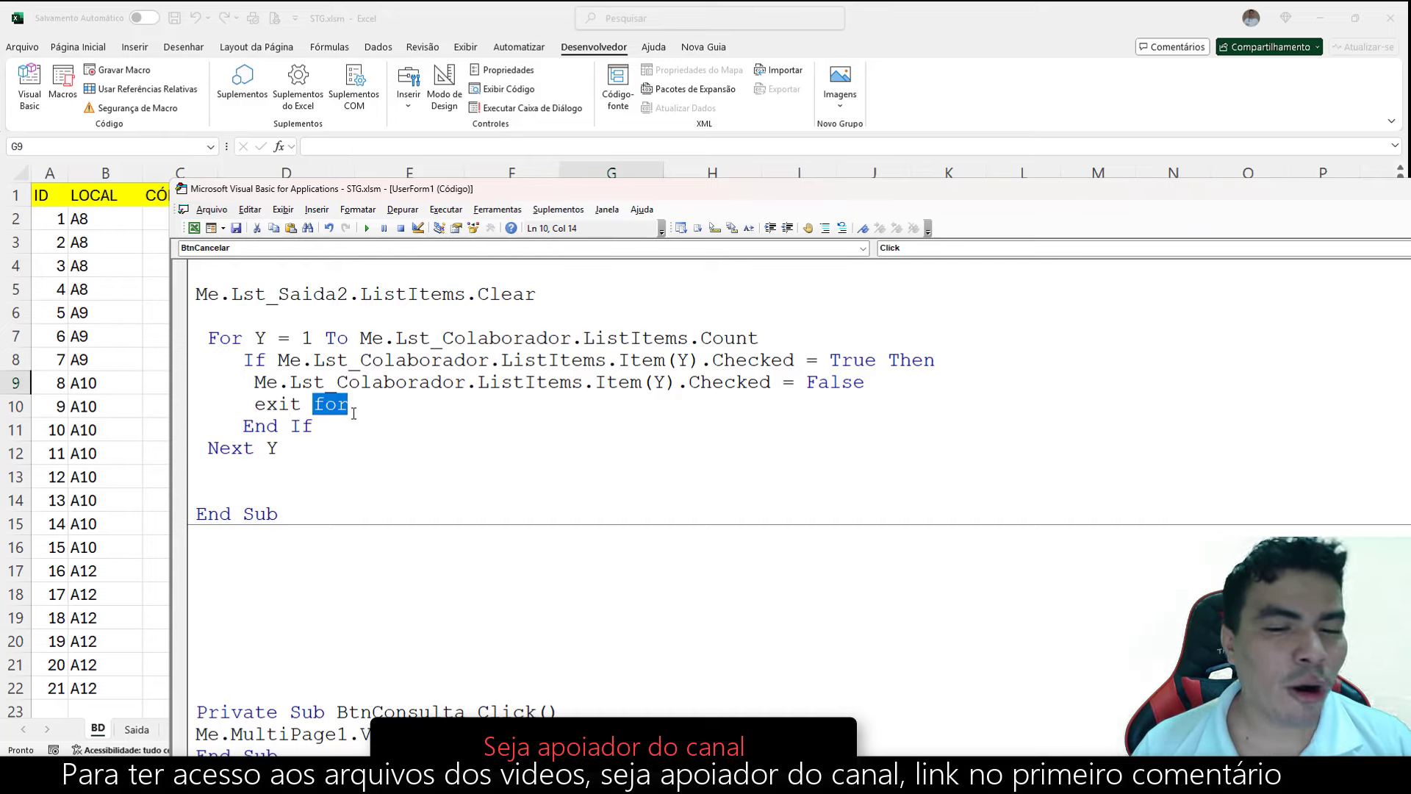
left_click(336, 427)
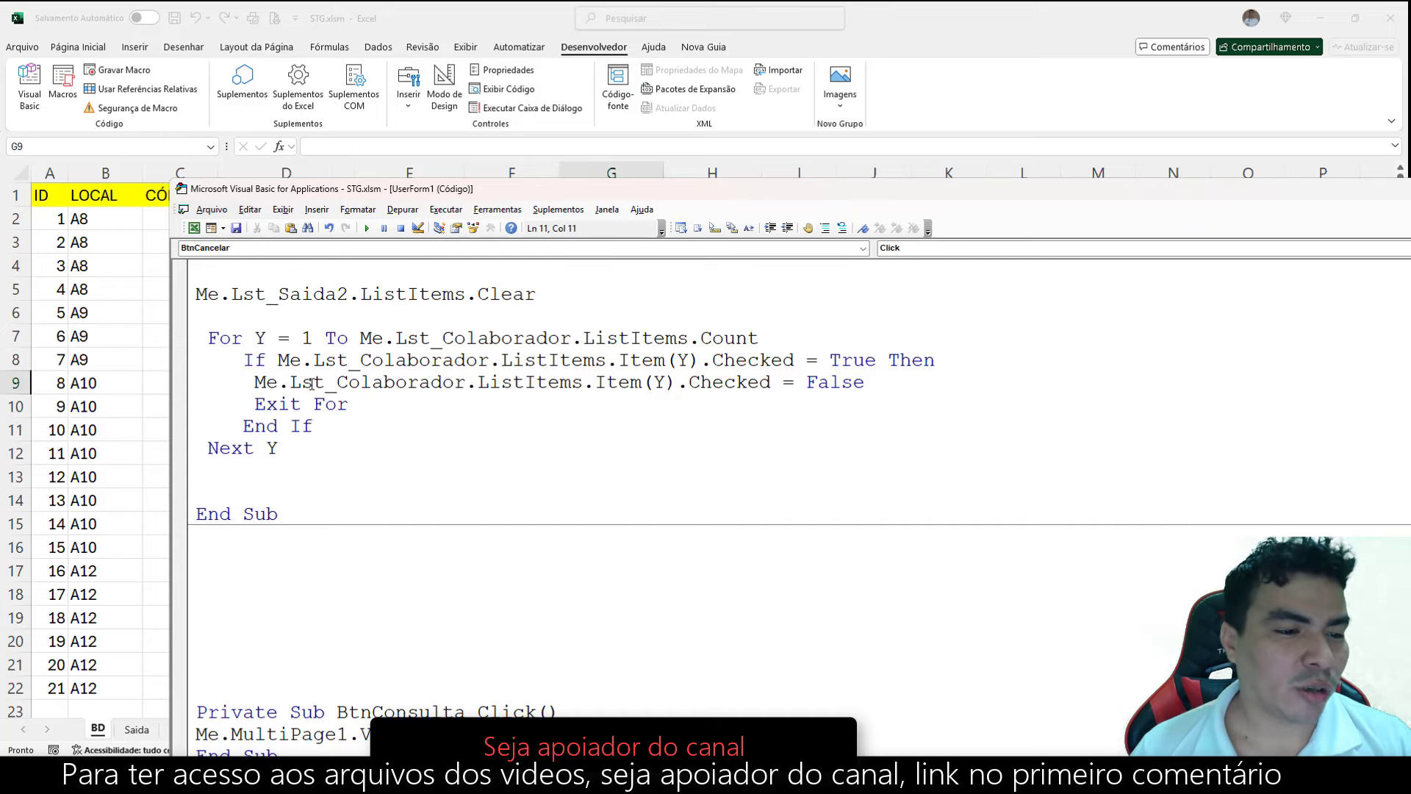
Run the form, search 12390, tick the second item and a collaborator, and add the item.
left_click(370, 227)
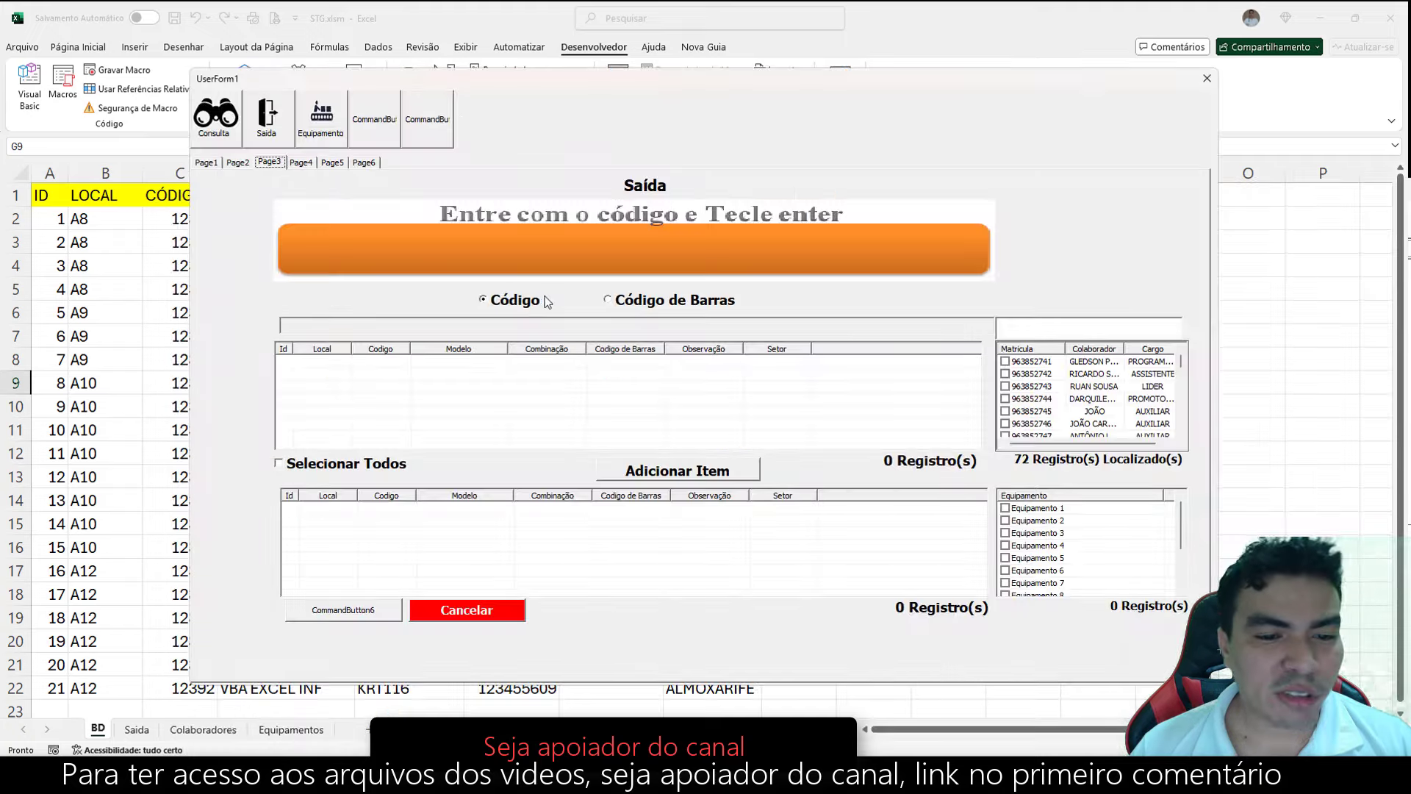
type("1239")
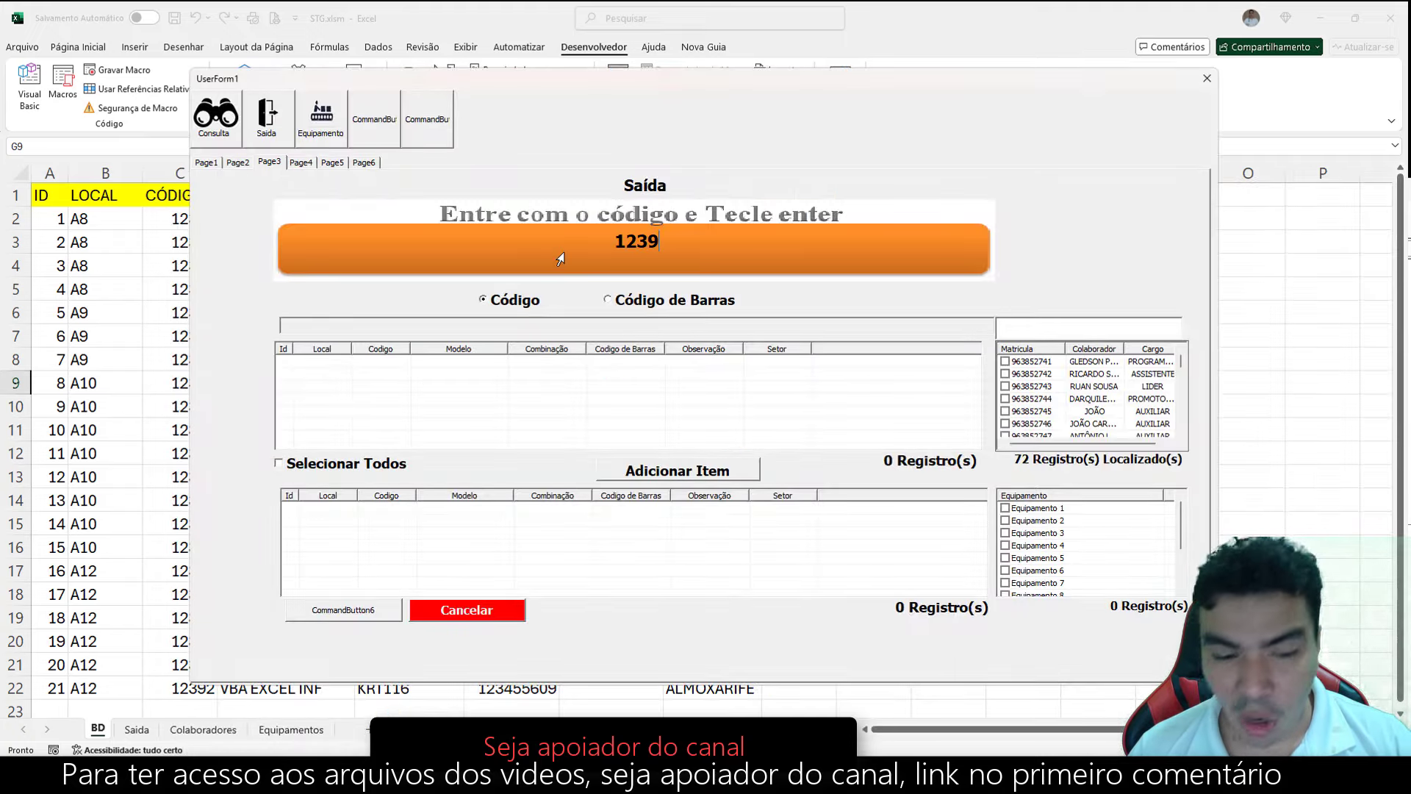
type("0")
key("Return")
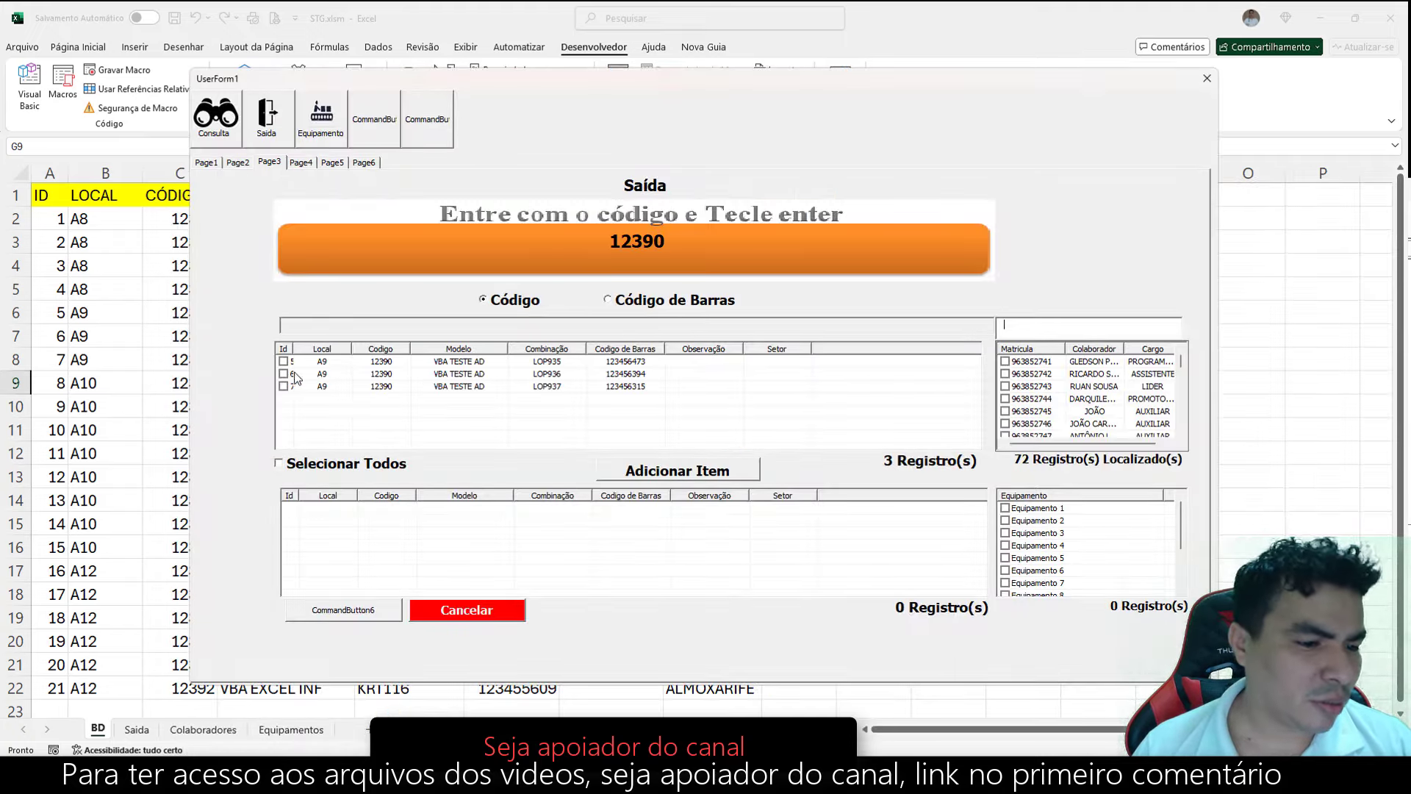
left_click(283, 374)
left_click(1005, 387)
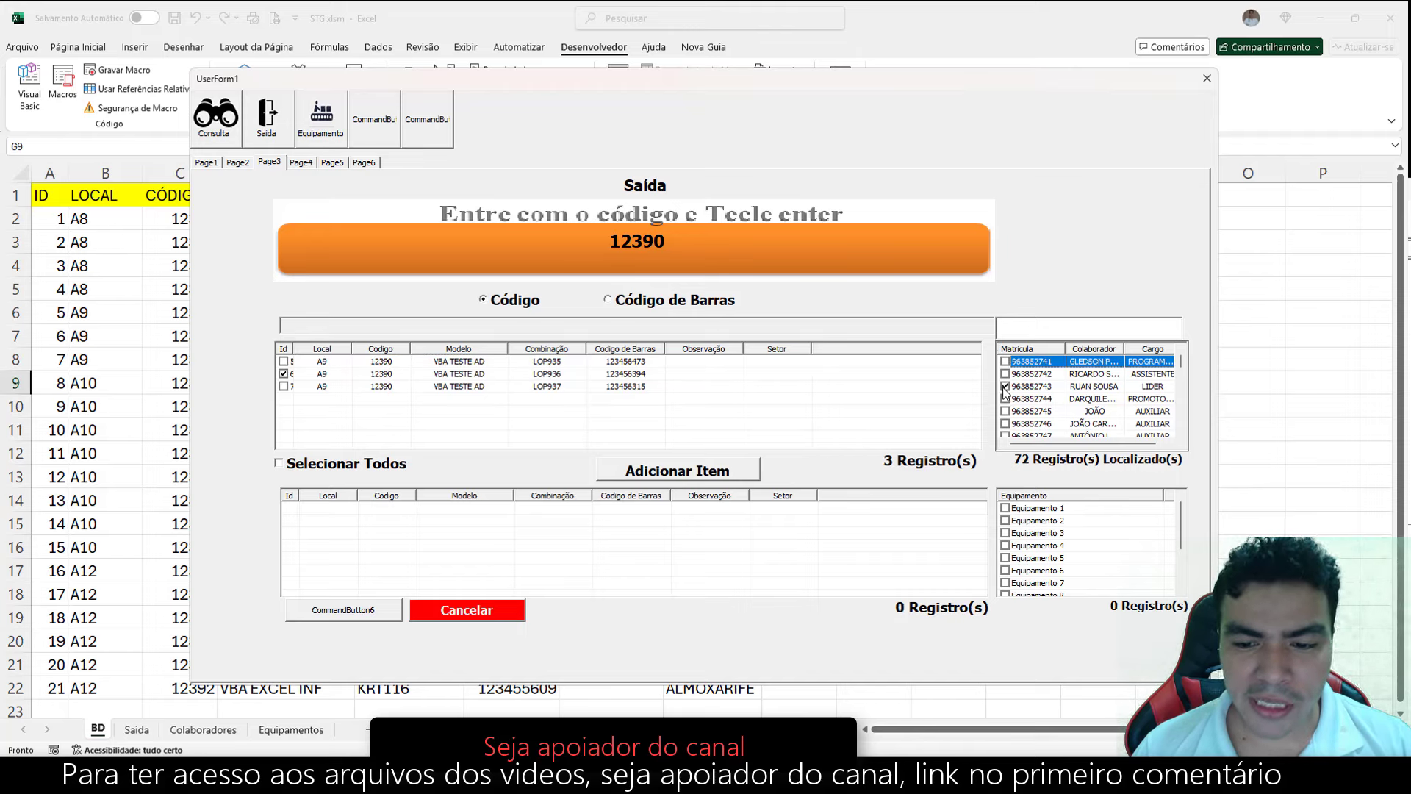
left_click(638, 476)
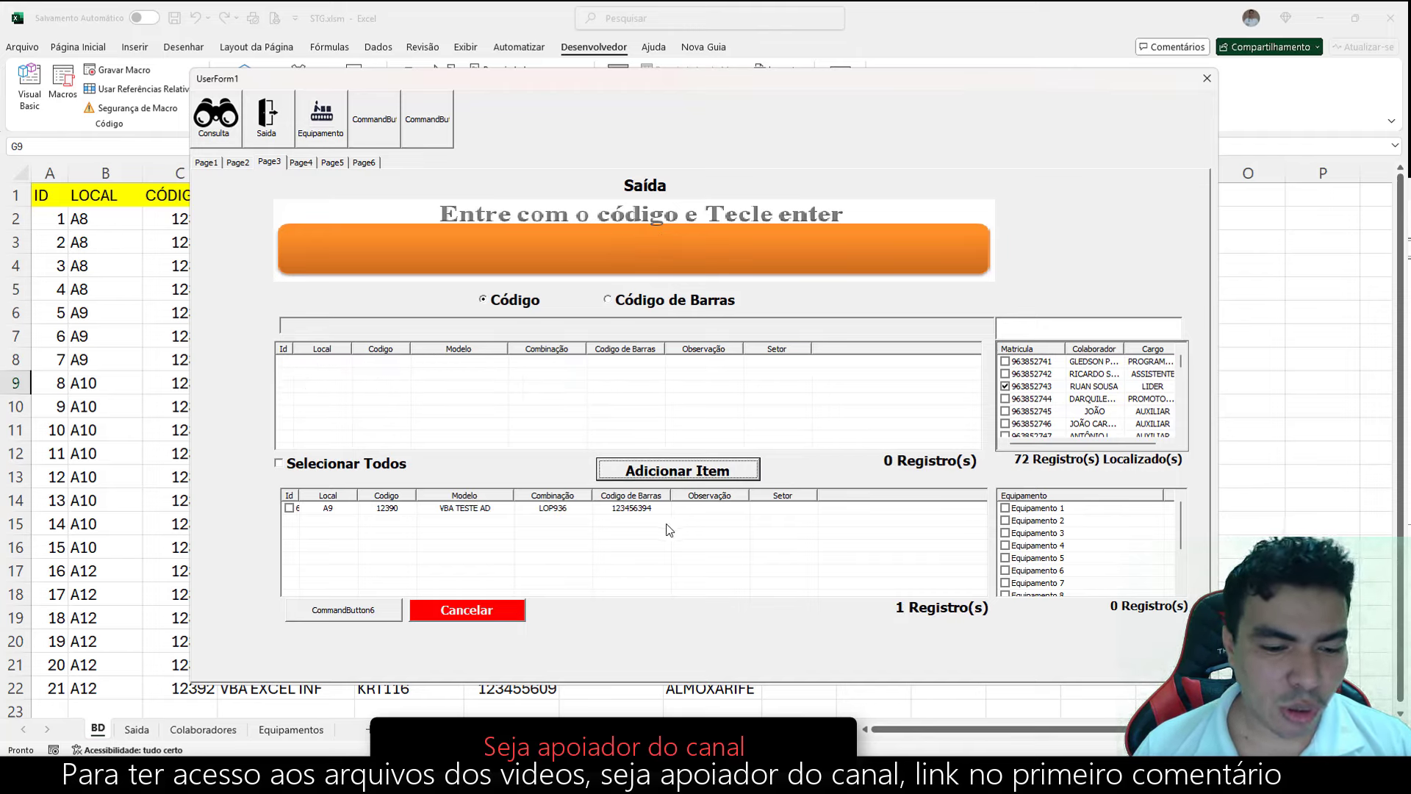
Click Cancelar to clear the selections, then close the form and reopen the code.
left_click(498, 610)
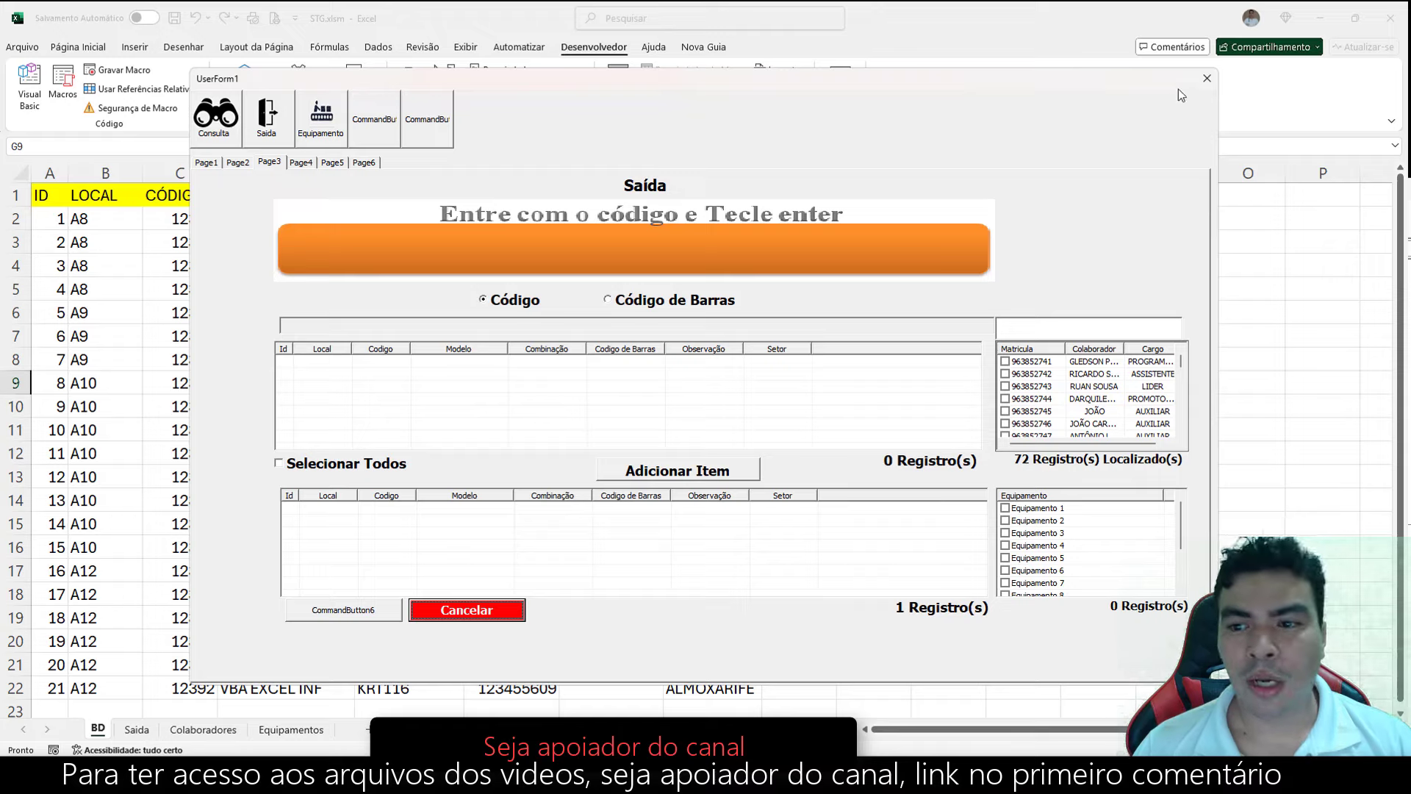
left_click(1206, 78)
left_click(29, 94)
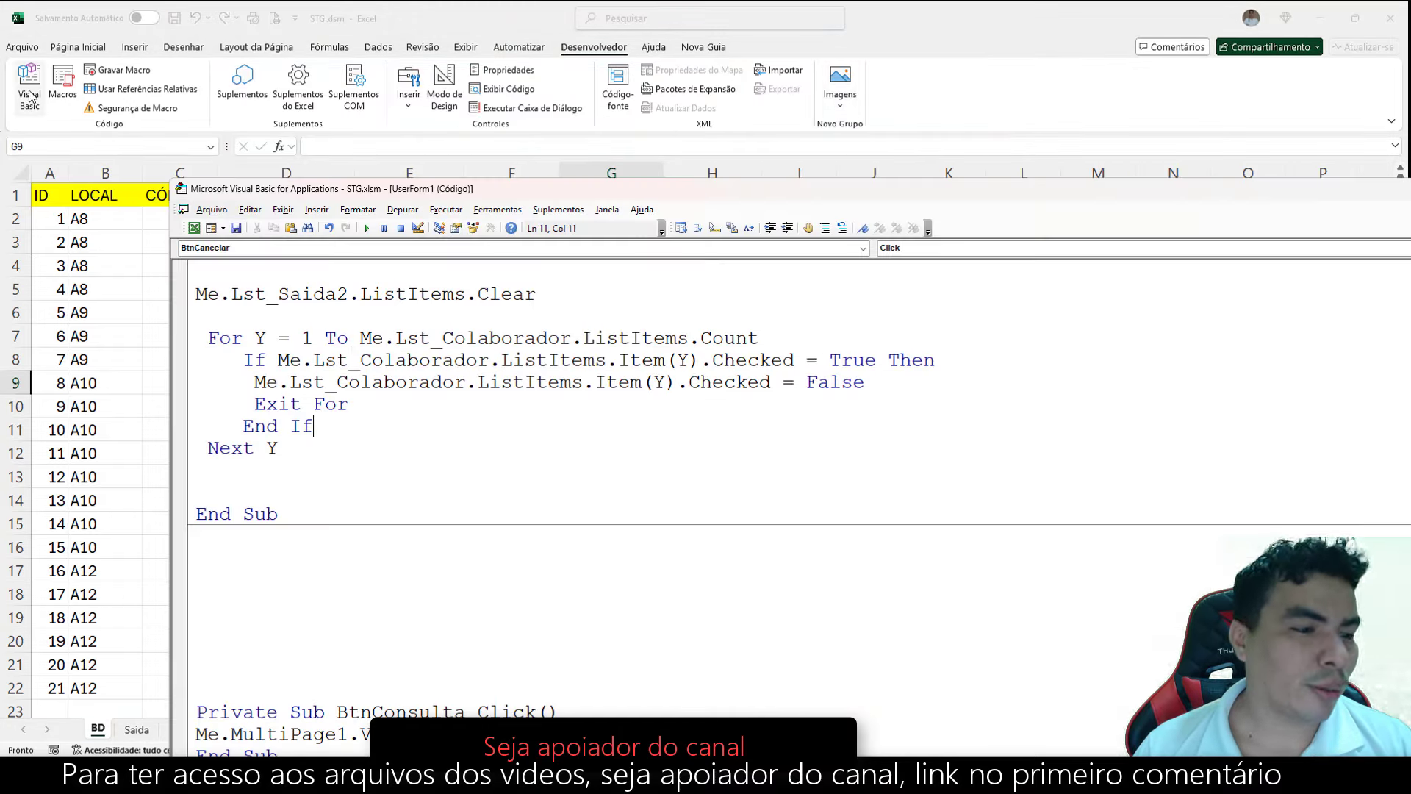
Break on the For line, rerun with item 12390 added and a collaborator ticked, then click Cancelar.
left_click(183, 340)
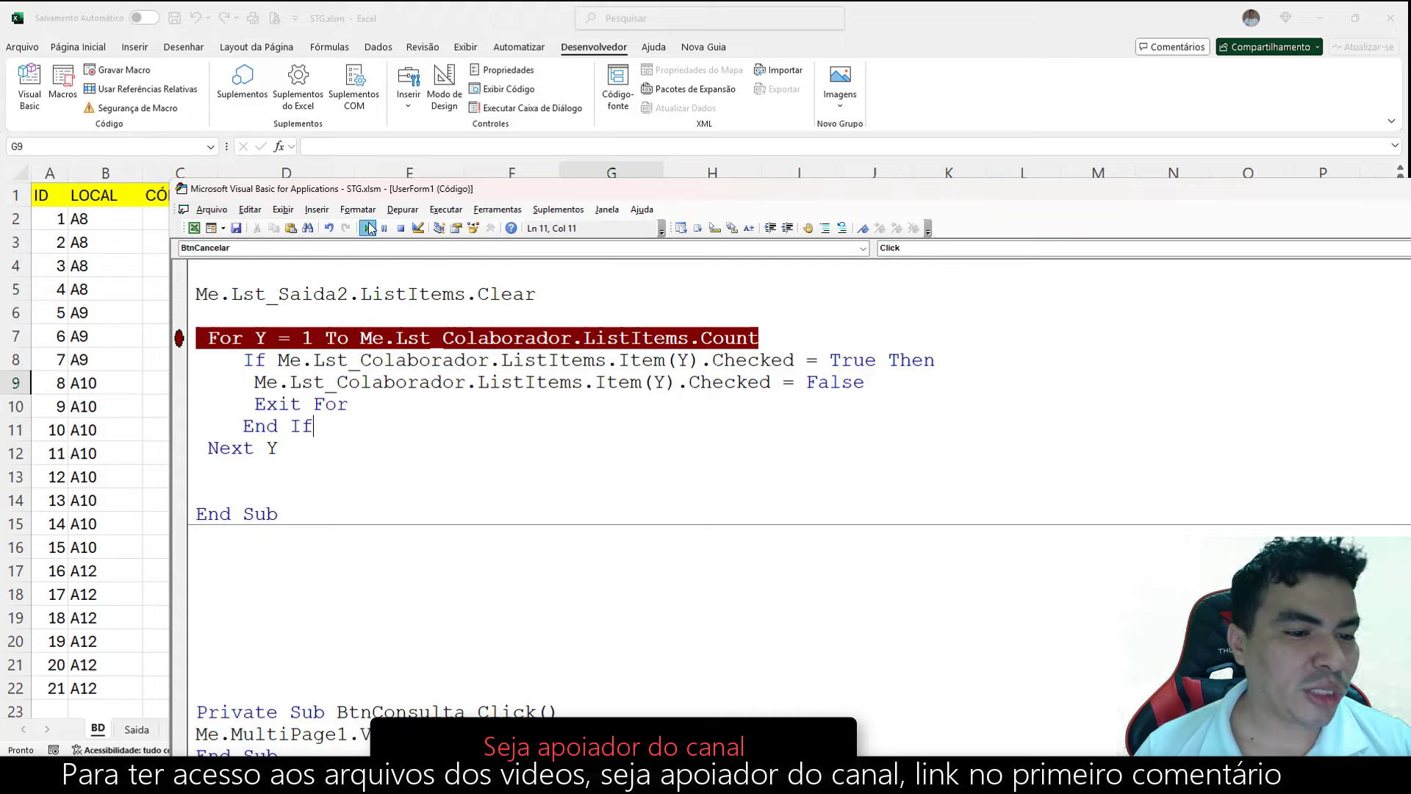
left_click(370, 228)
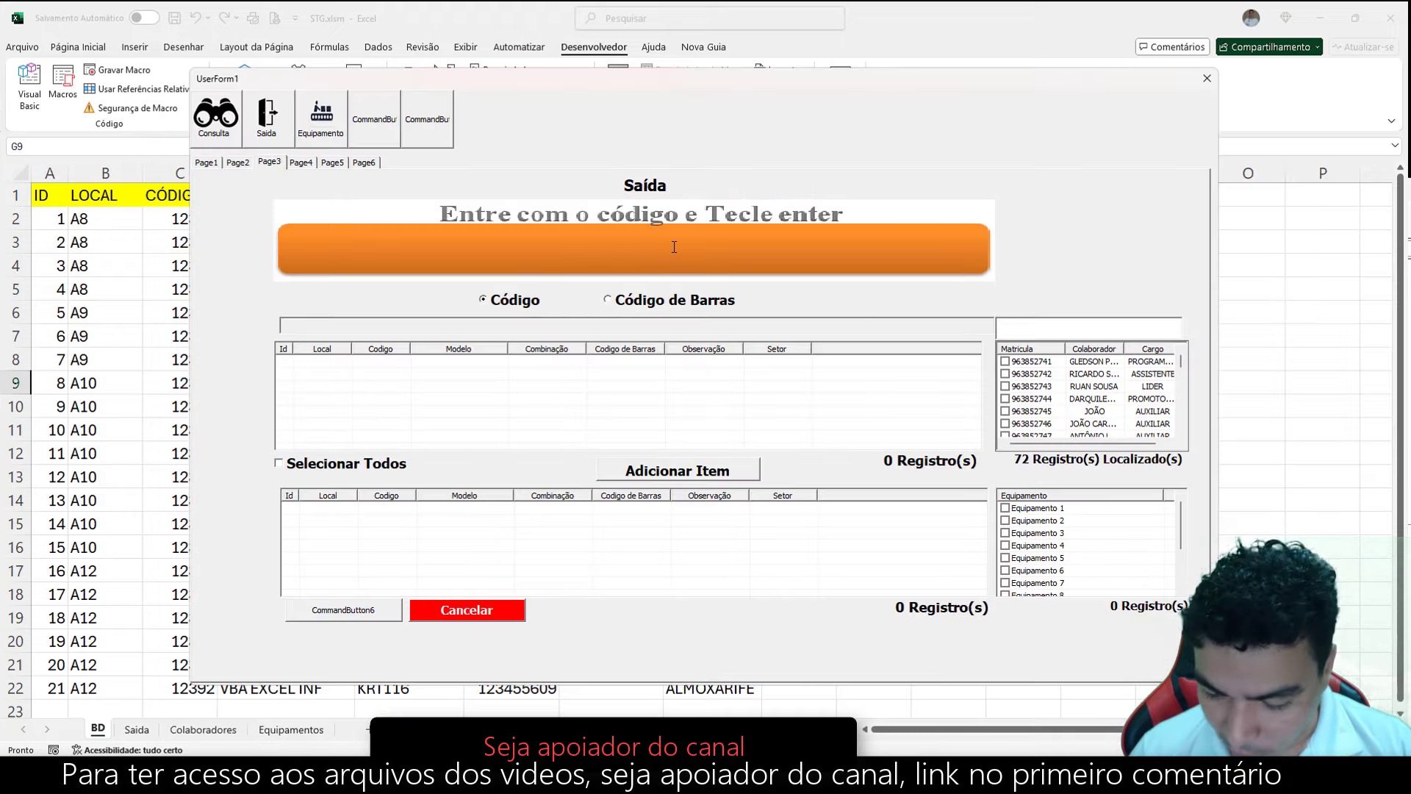
type("12390")
key("Return")
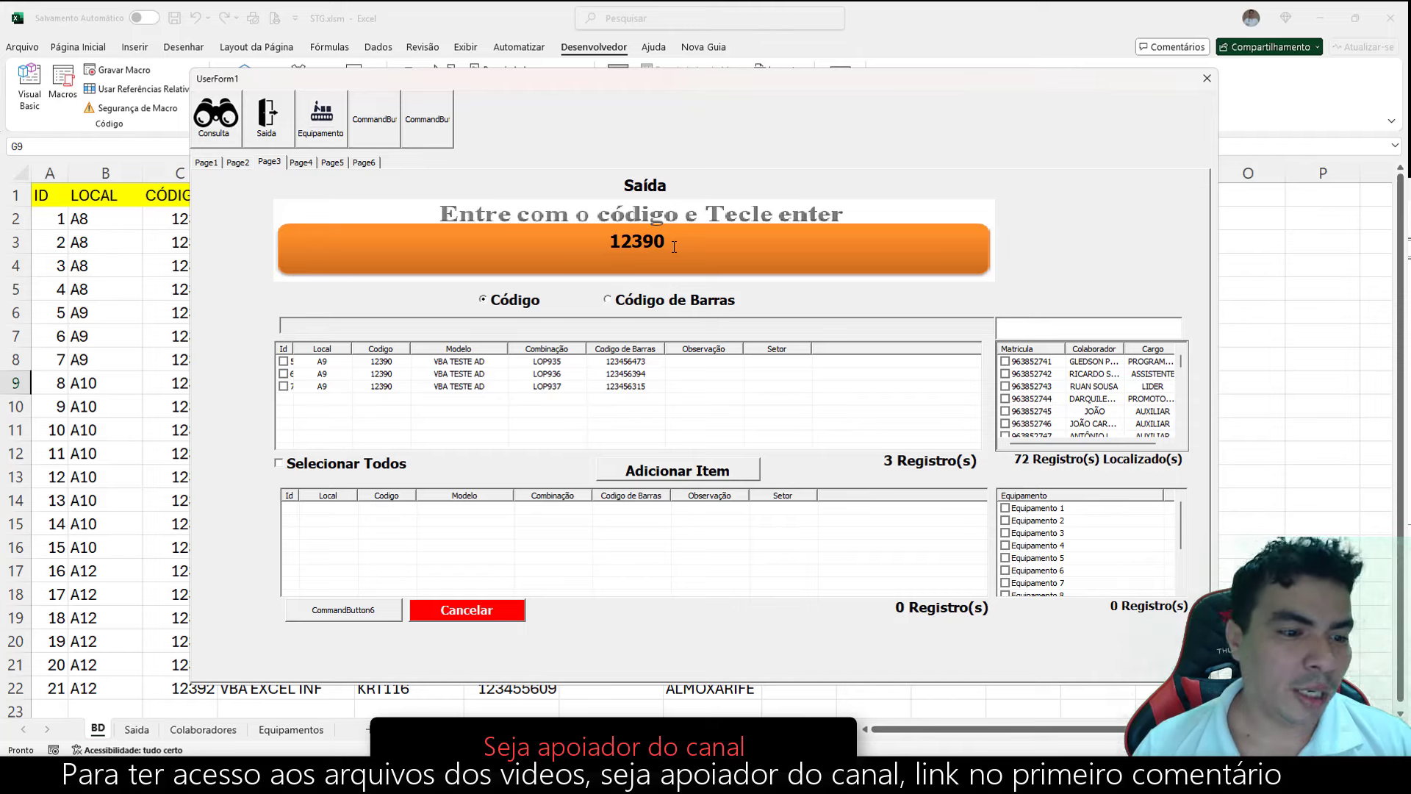
left_click(283, 373)
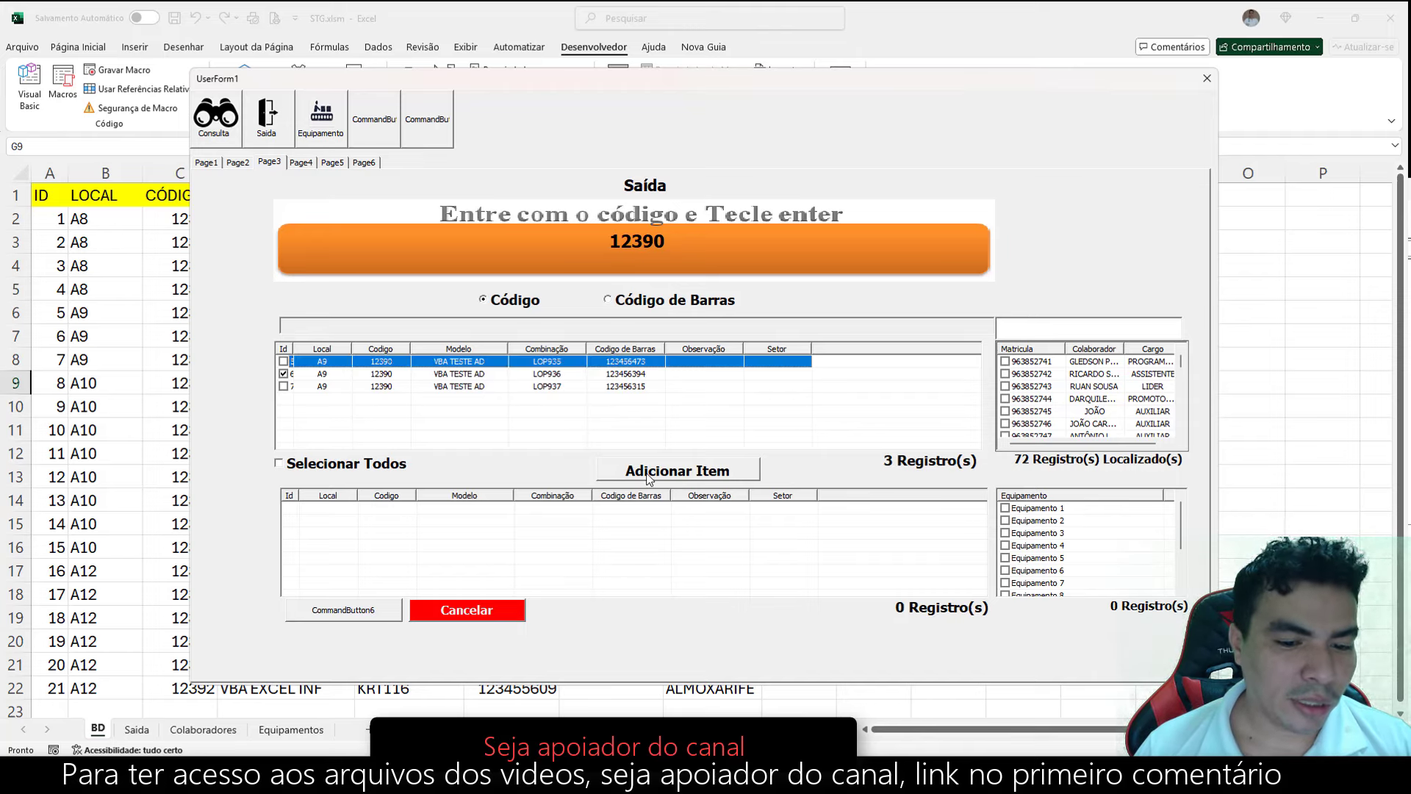
left_click(650, 476)
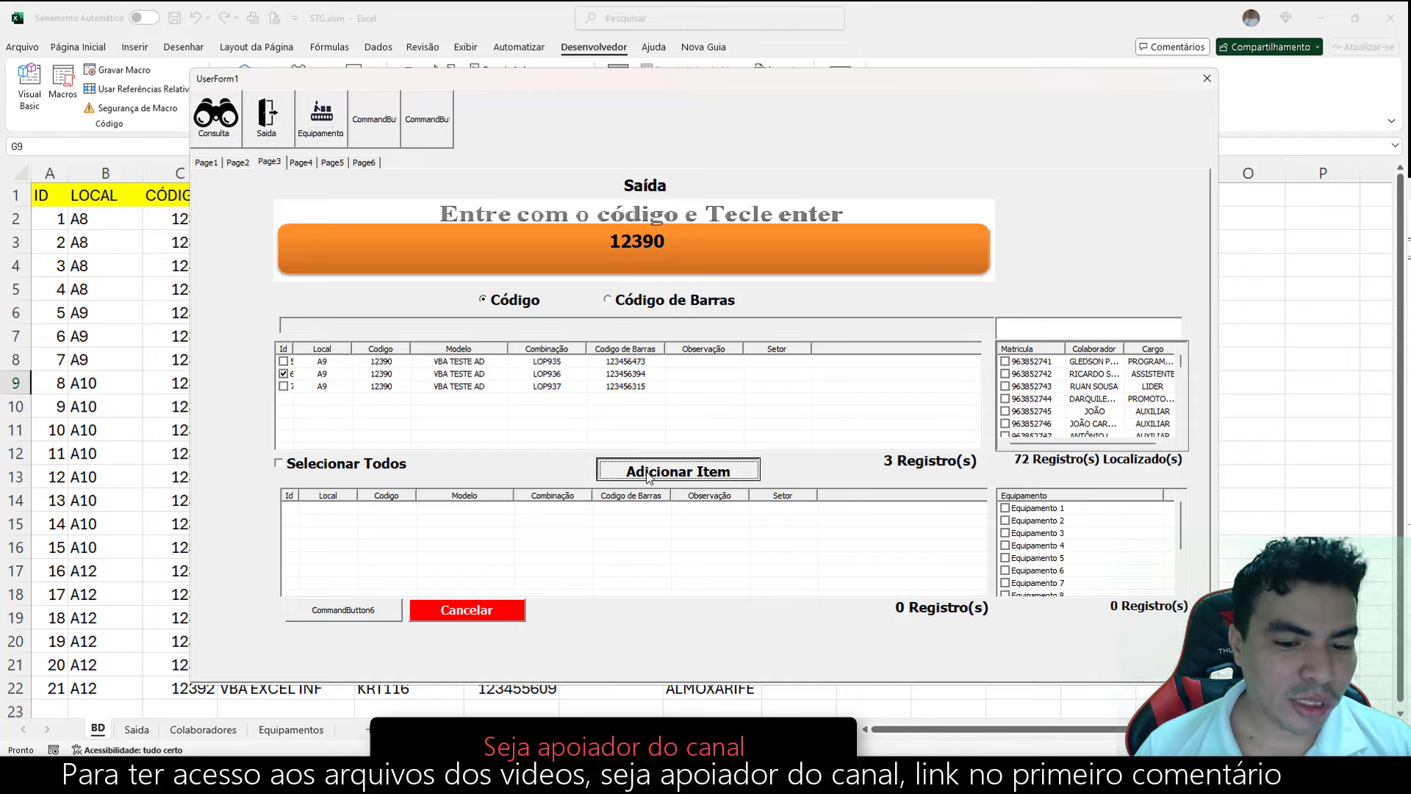
left_click(1005, 386)
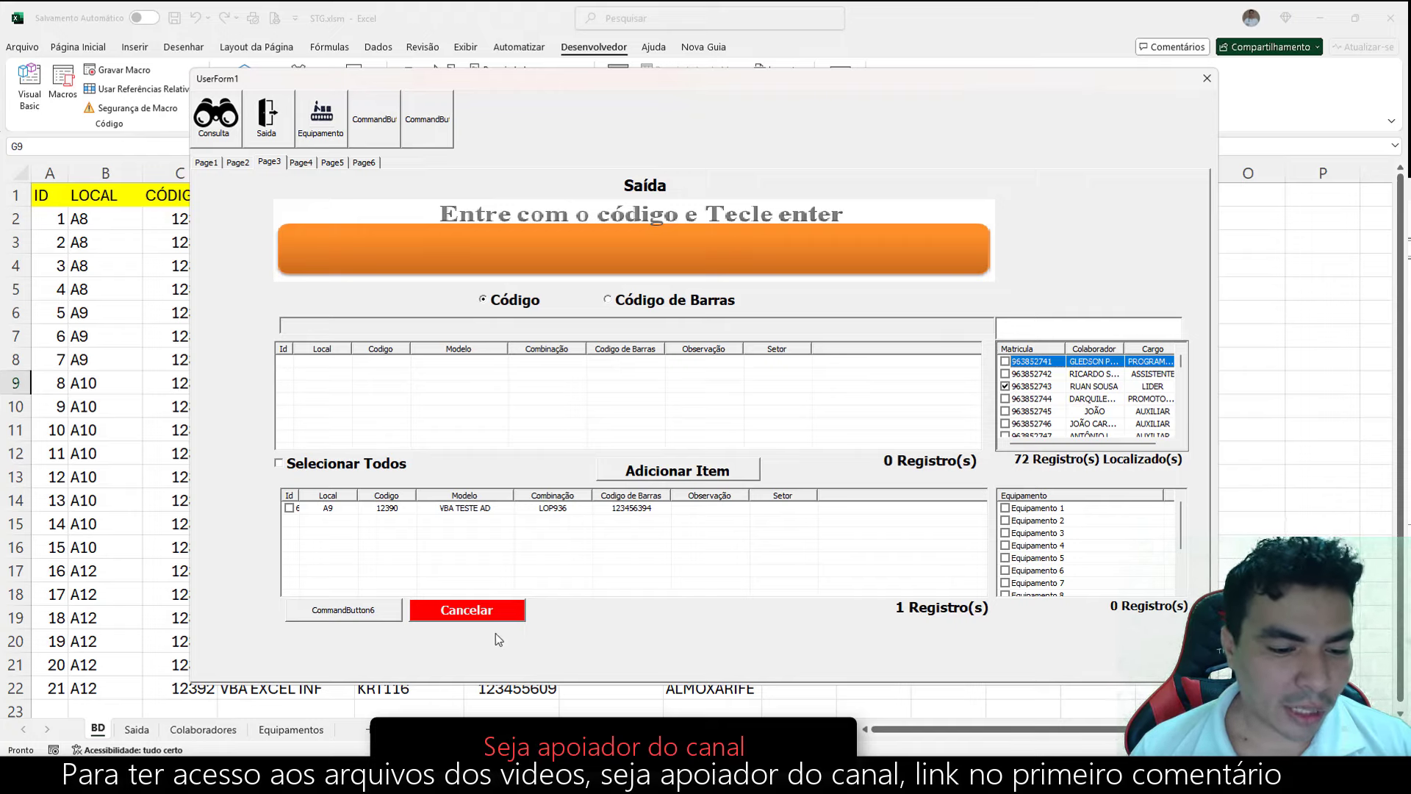
left_click(507, 611)
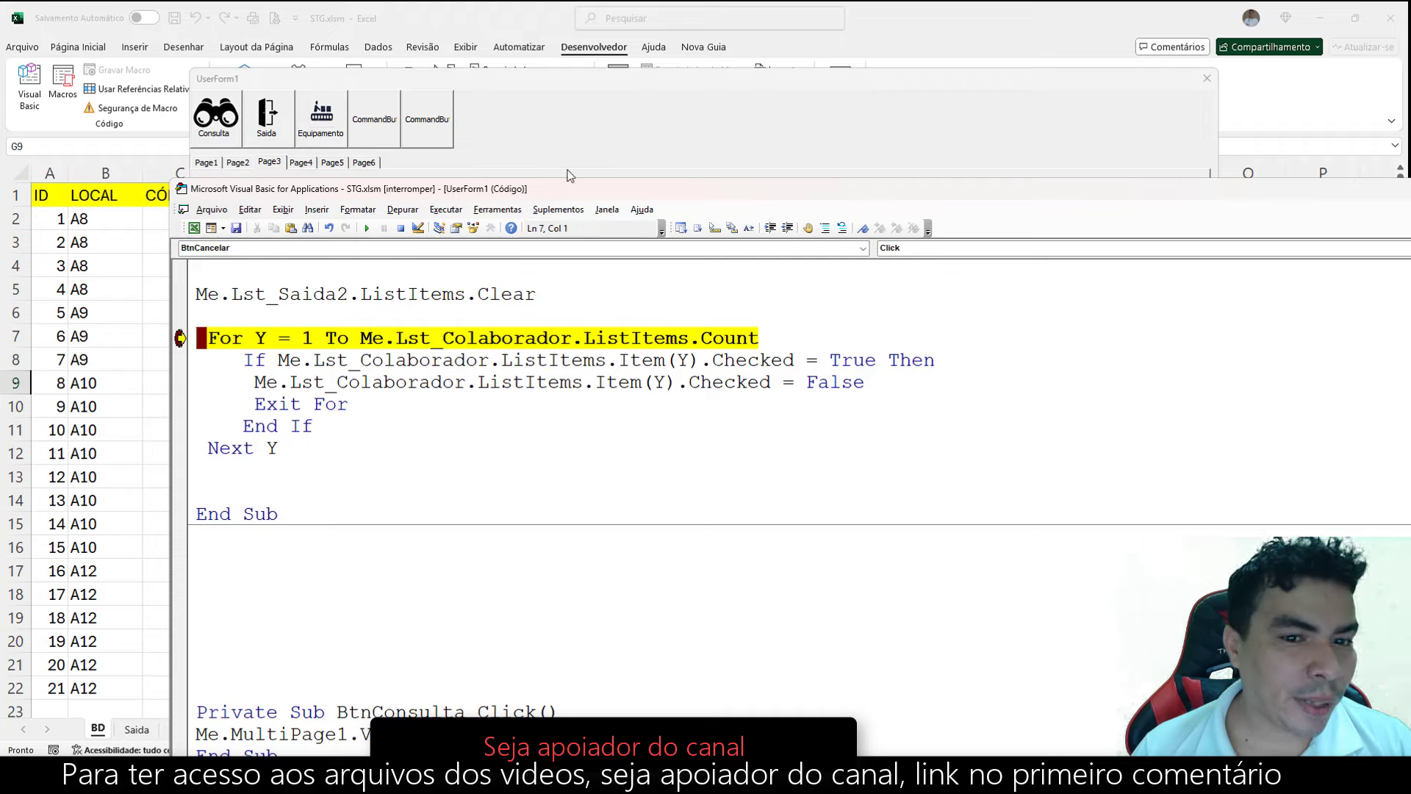
Reveal the form and step with F8 through the first For Y loop iterations past the If check.
left_click_drag(751, 187, 762, 412)
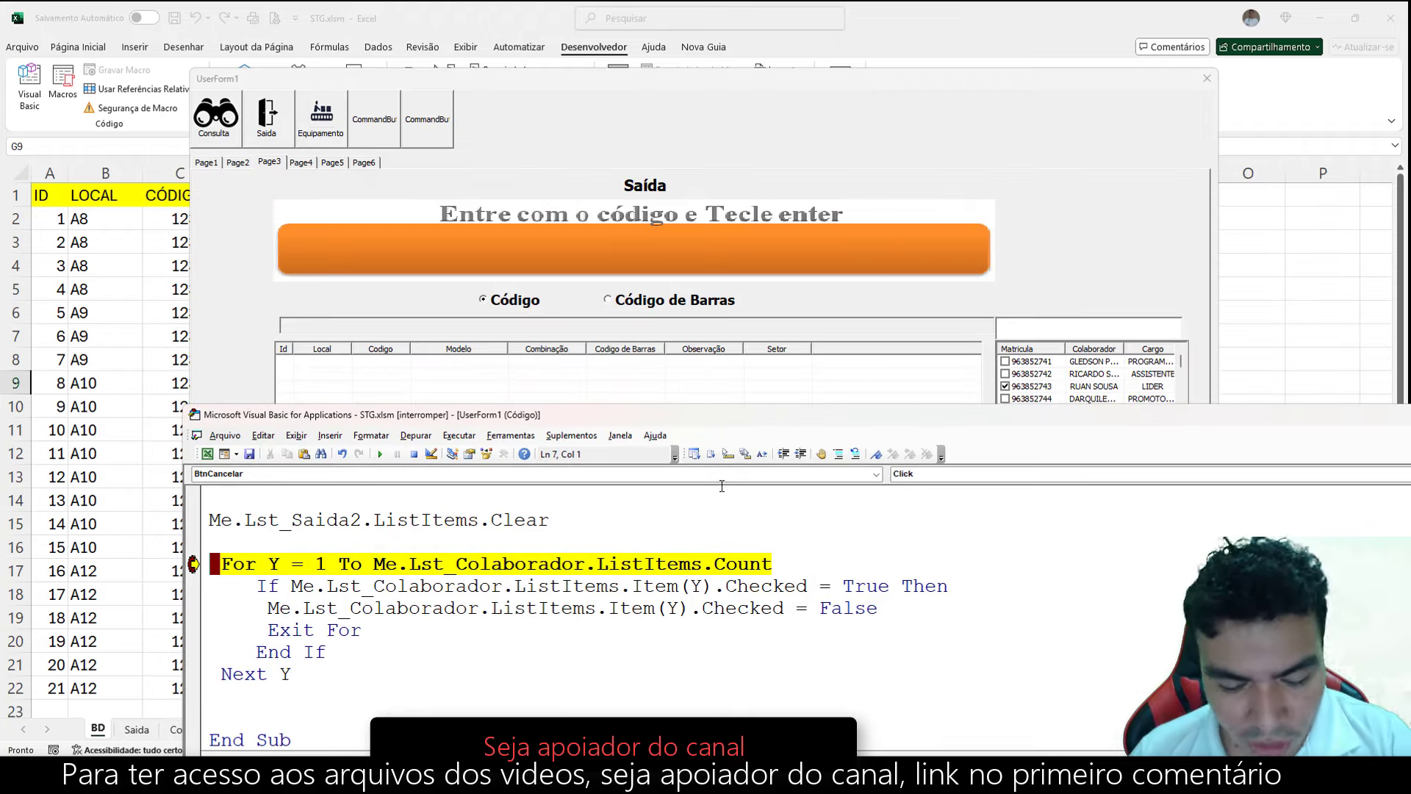
key("F8")
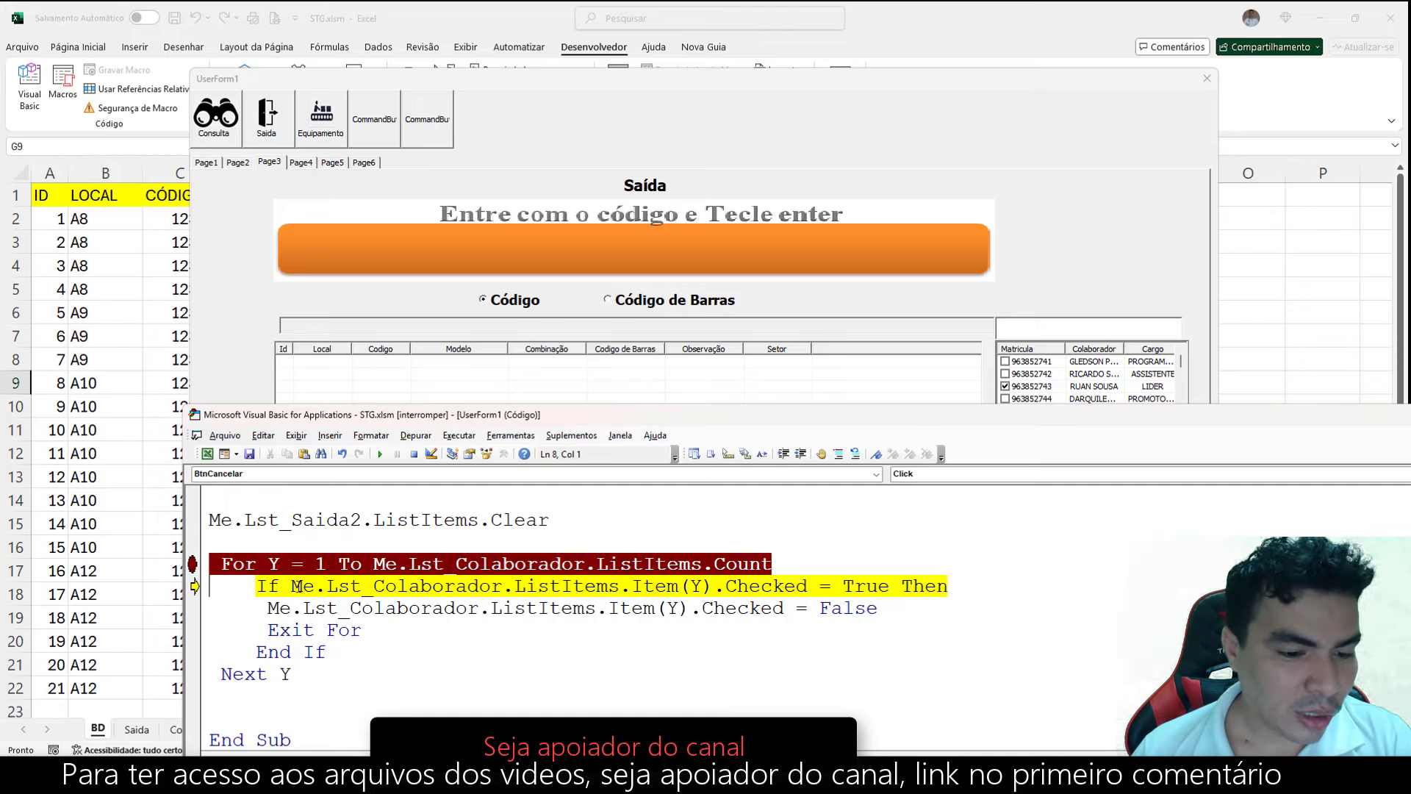
key("F8")
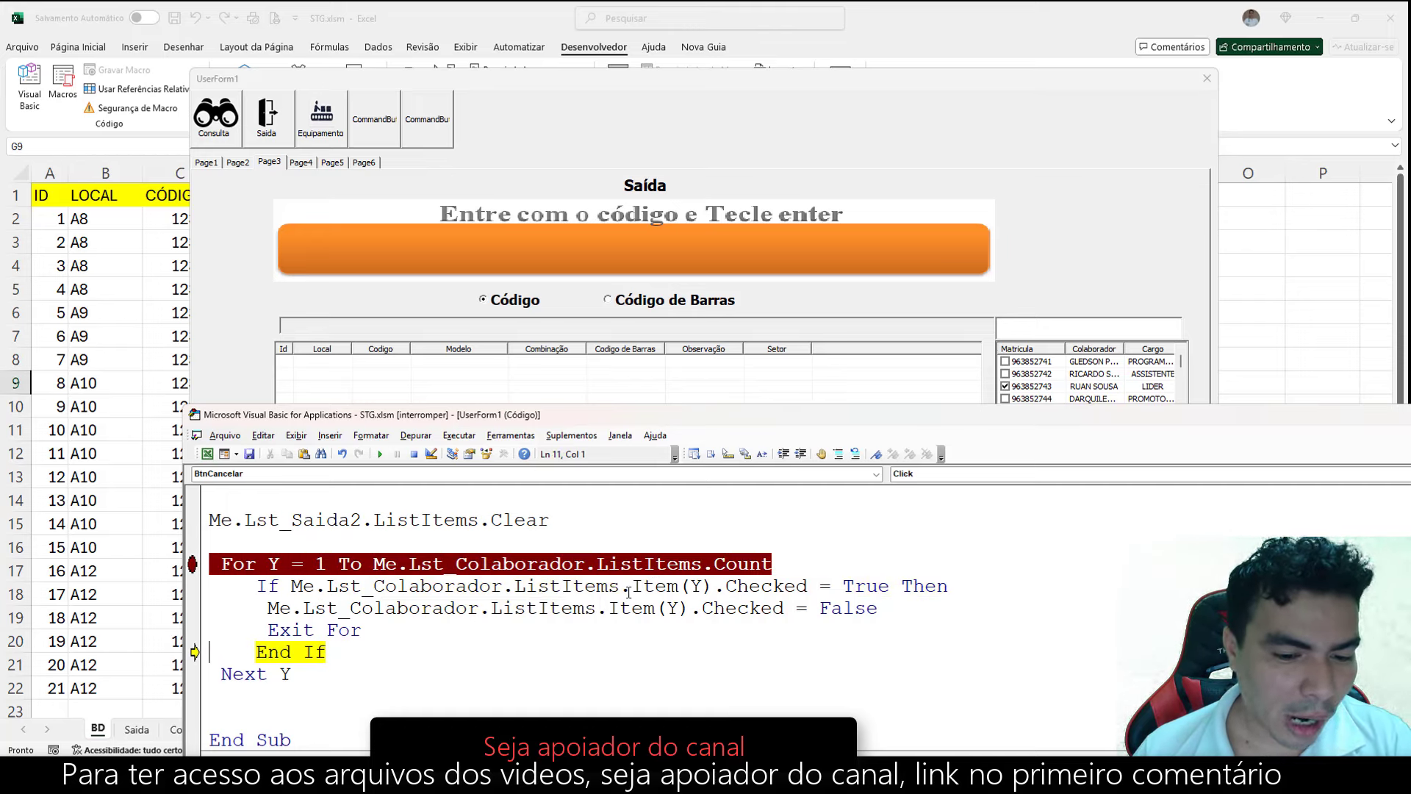
left_click_drag(267, 608, 638, 608)
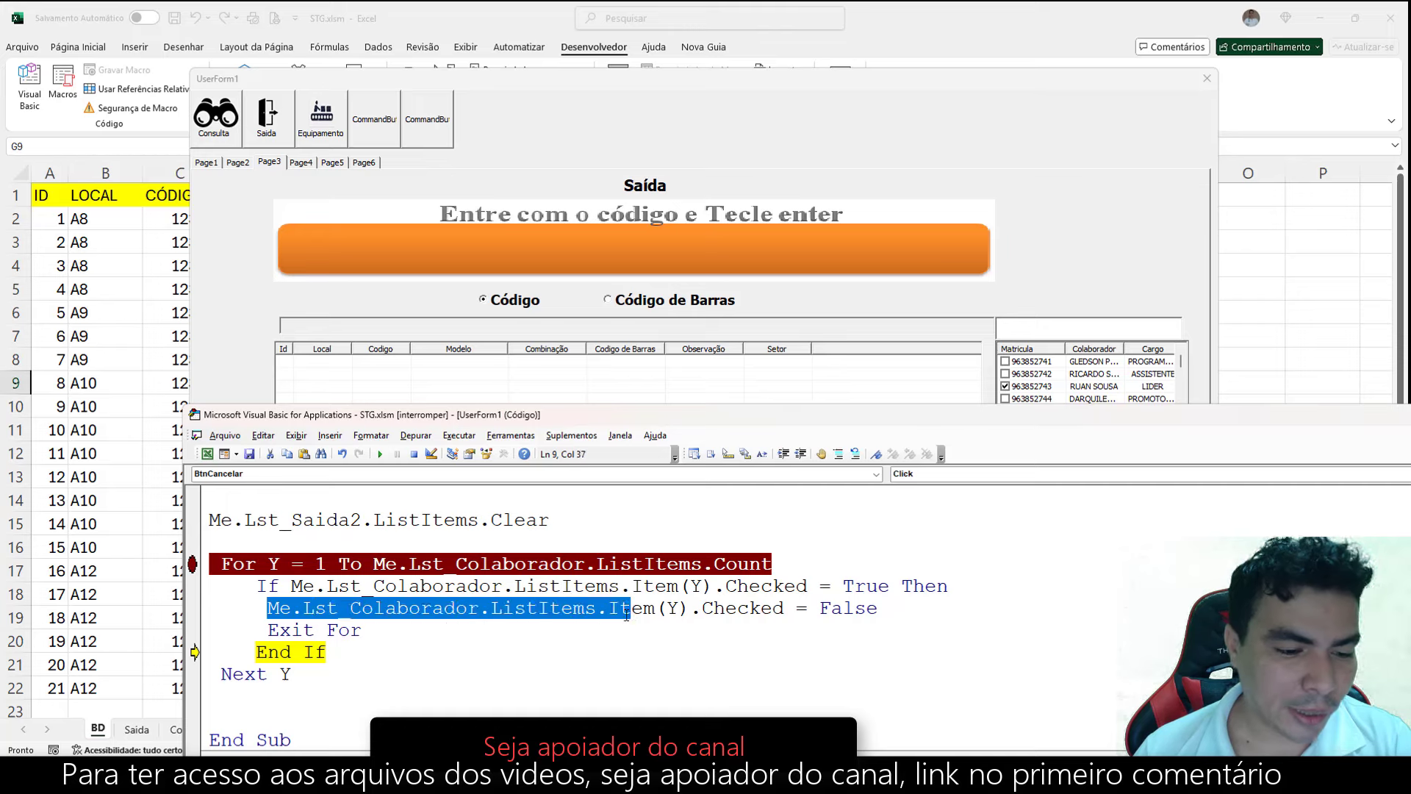
key("F8")
key("F8")
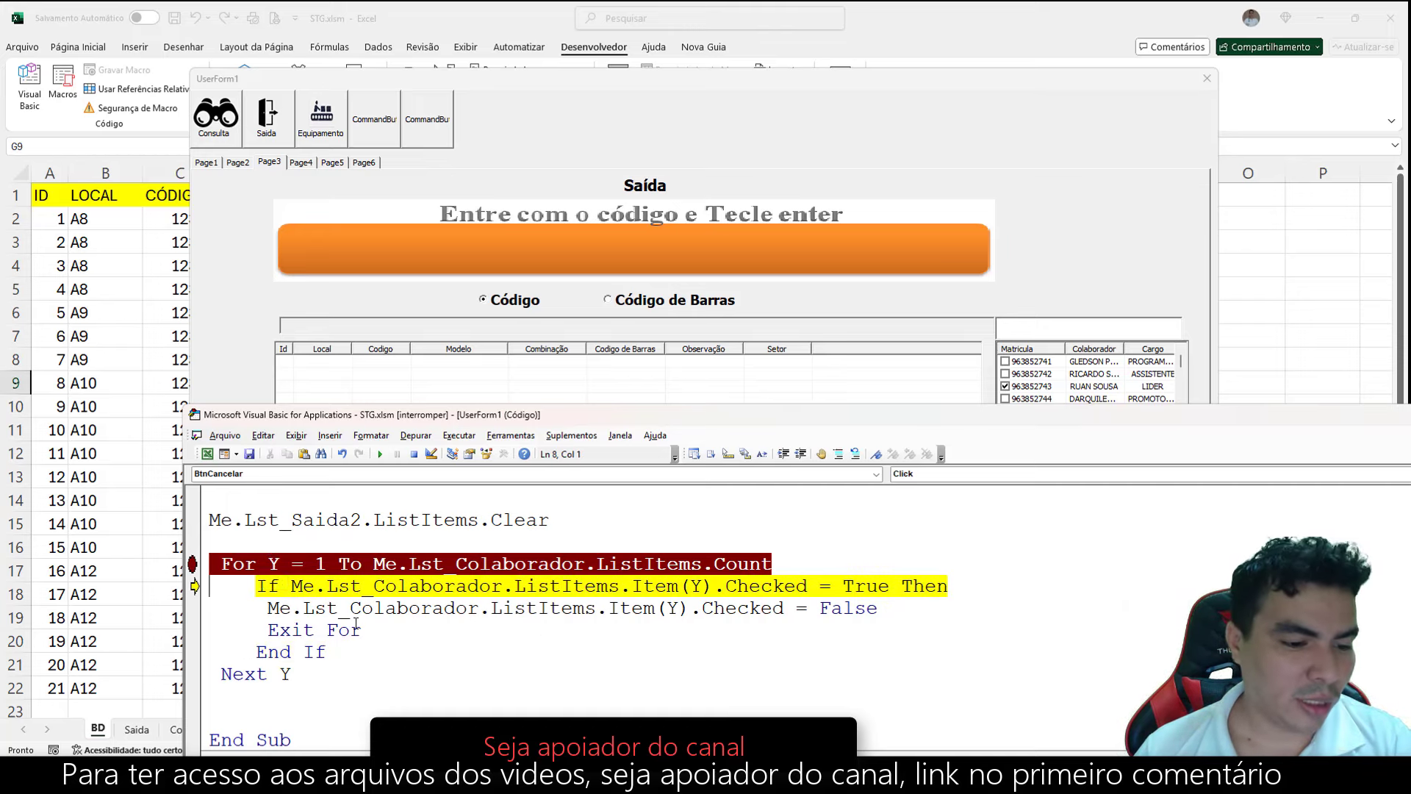
key("F8")
key("F8")
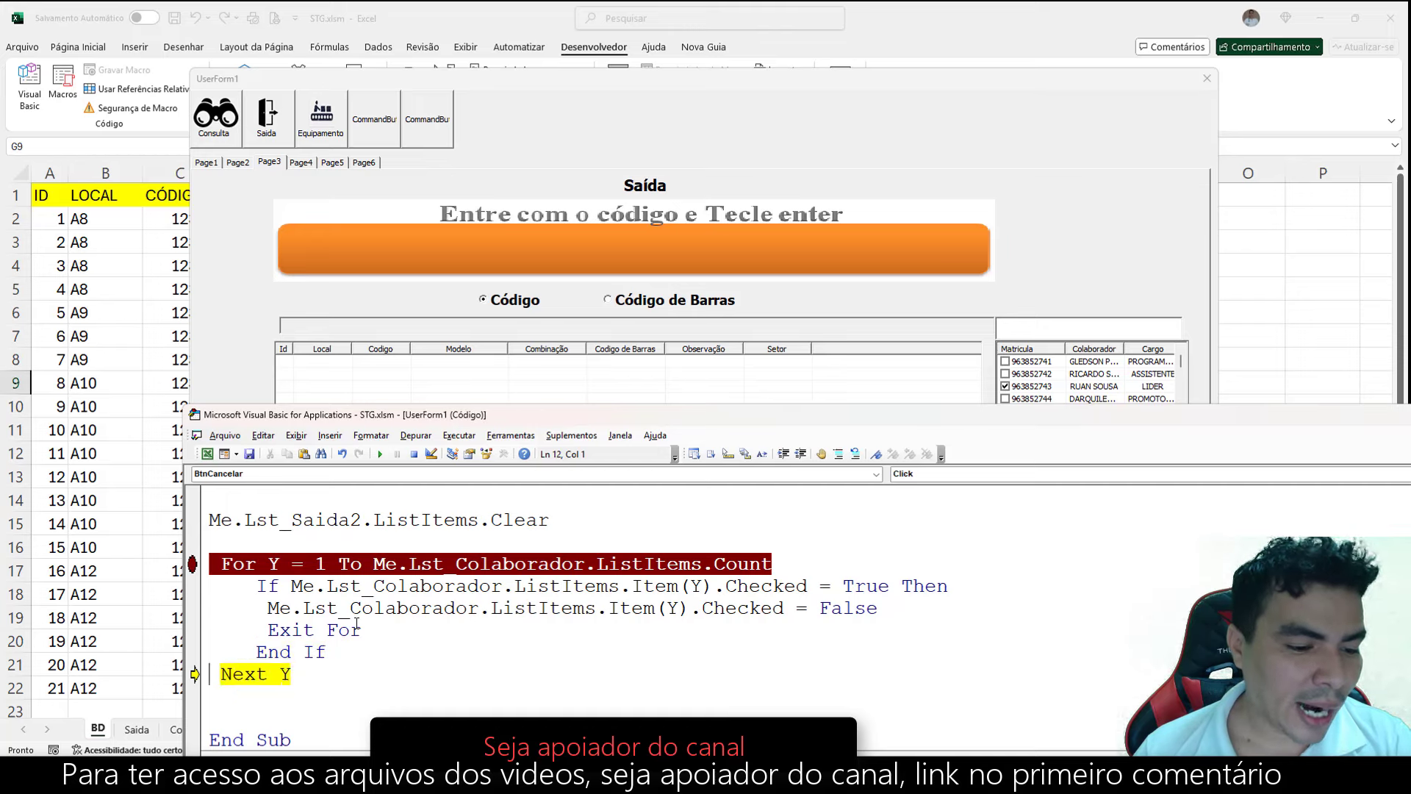
key("F8")
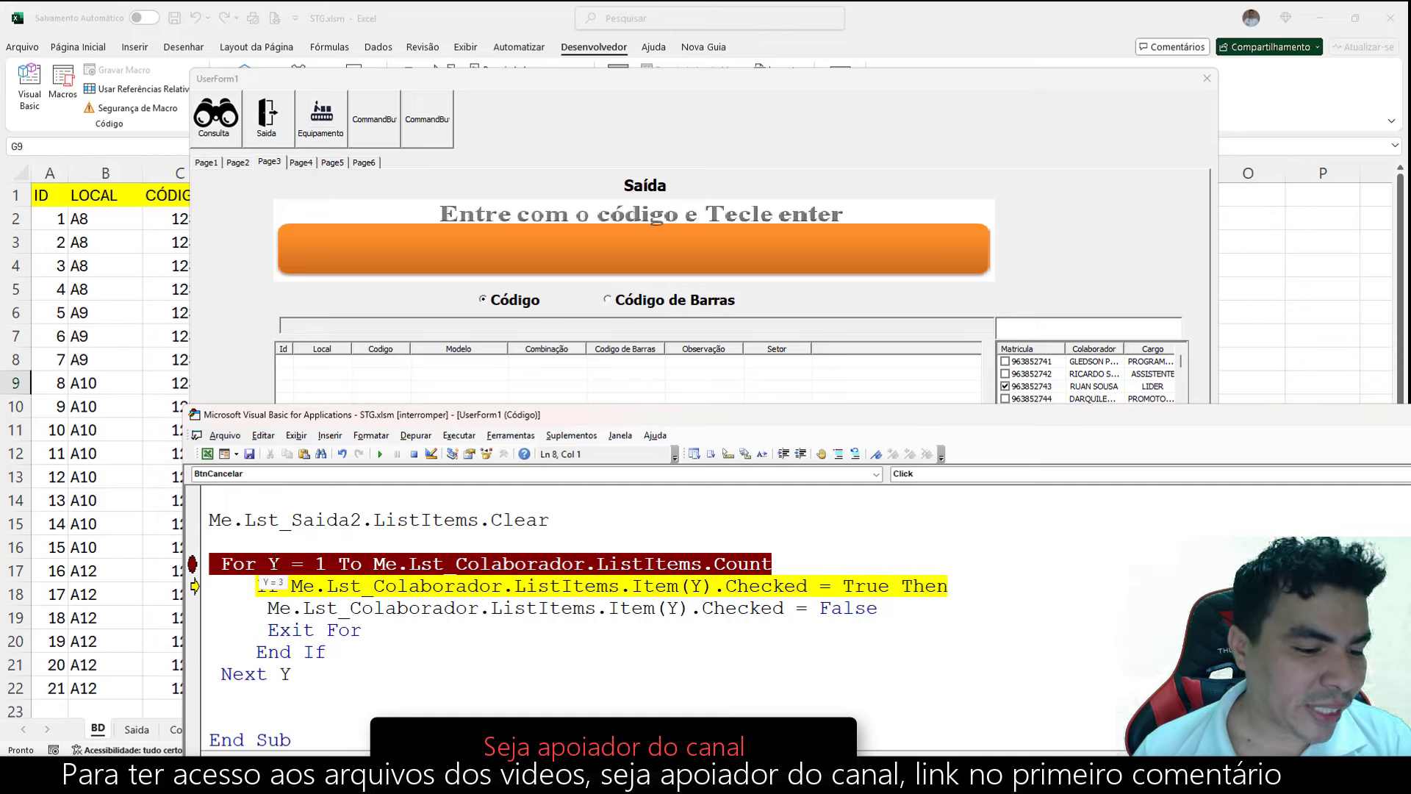
Step until the checked collaborator unticks, then stop the run and remove the For-line breakpoint.
key("F8")
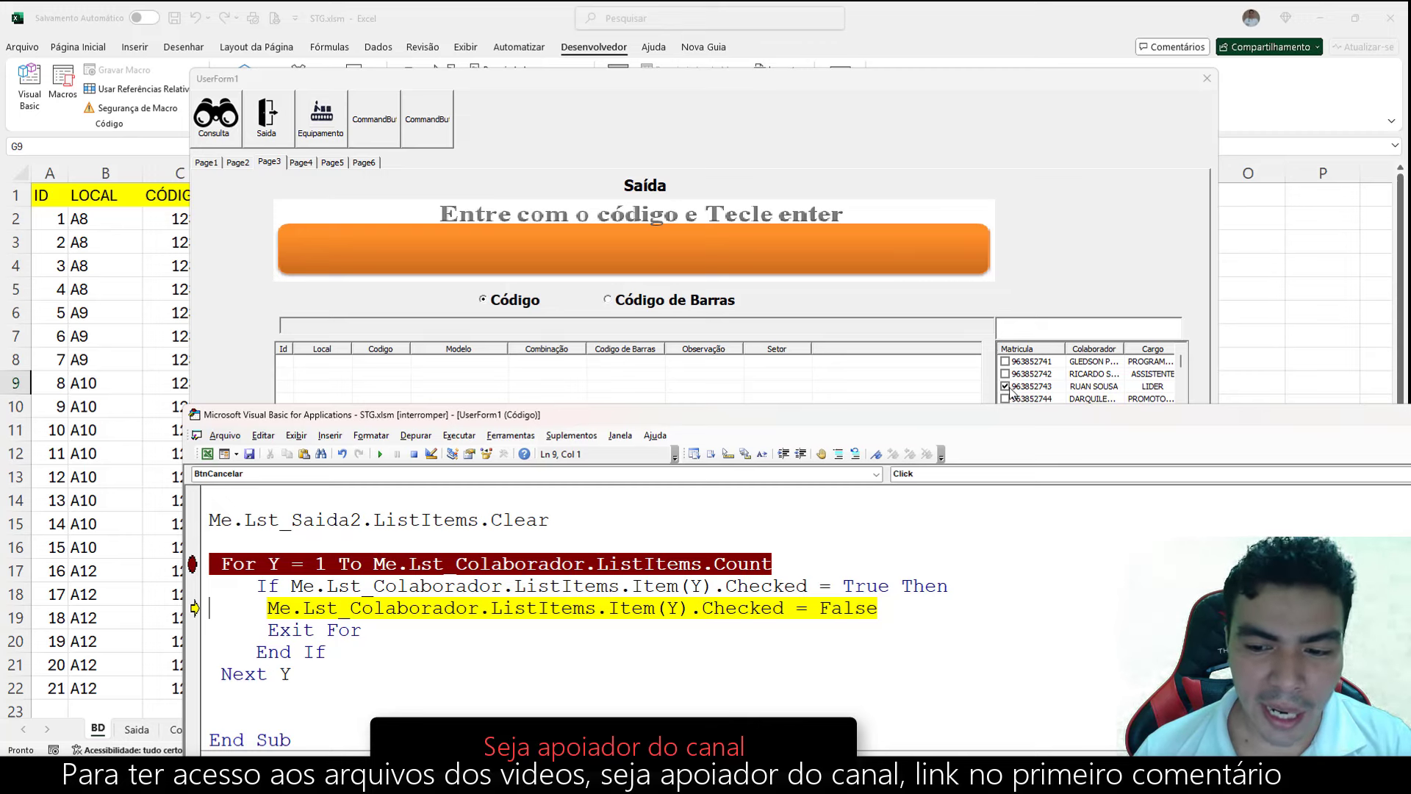
key("F8")
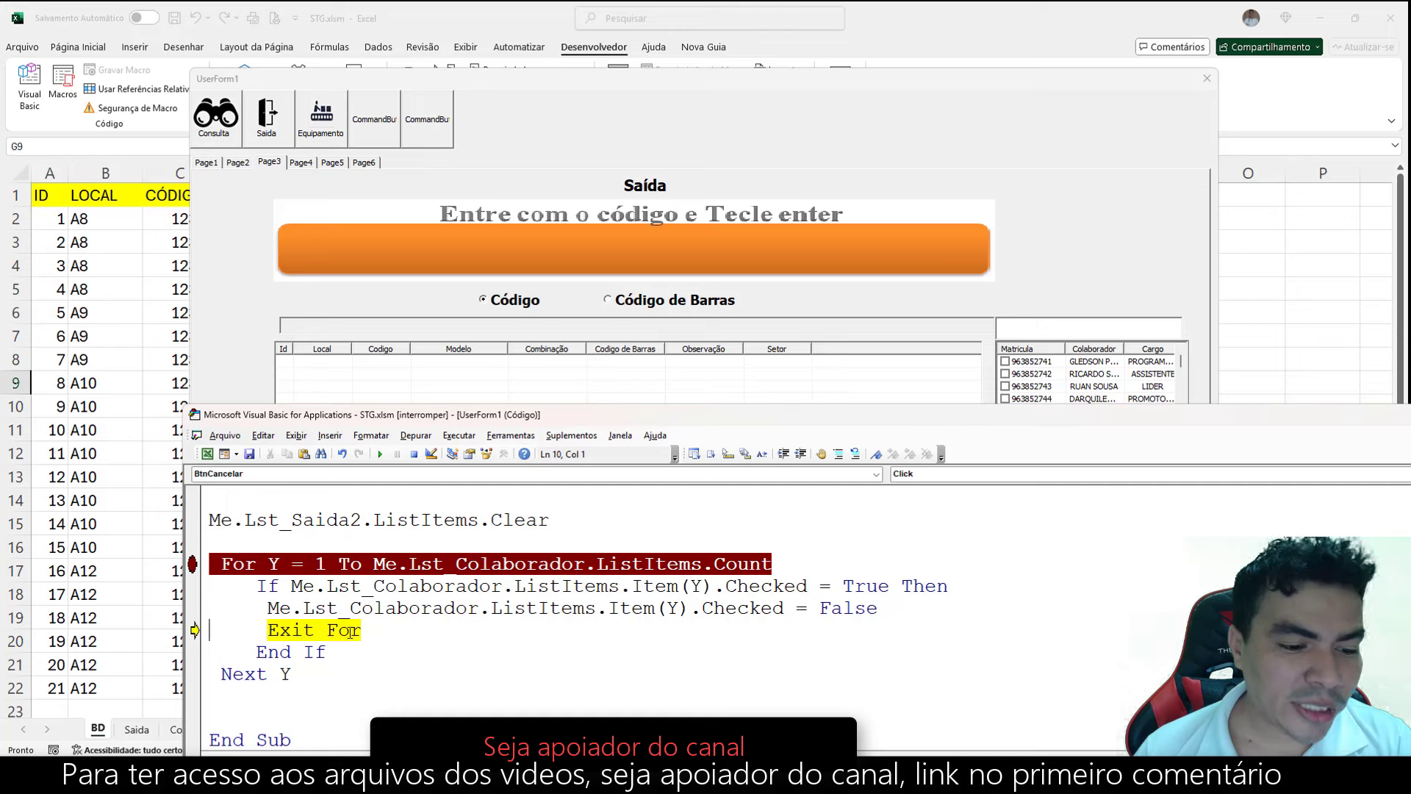
key("F8")
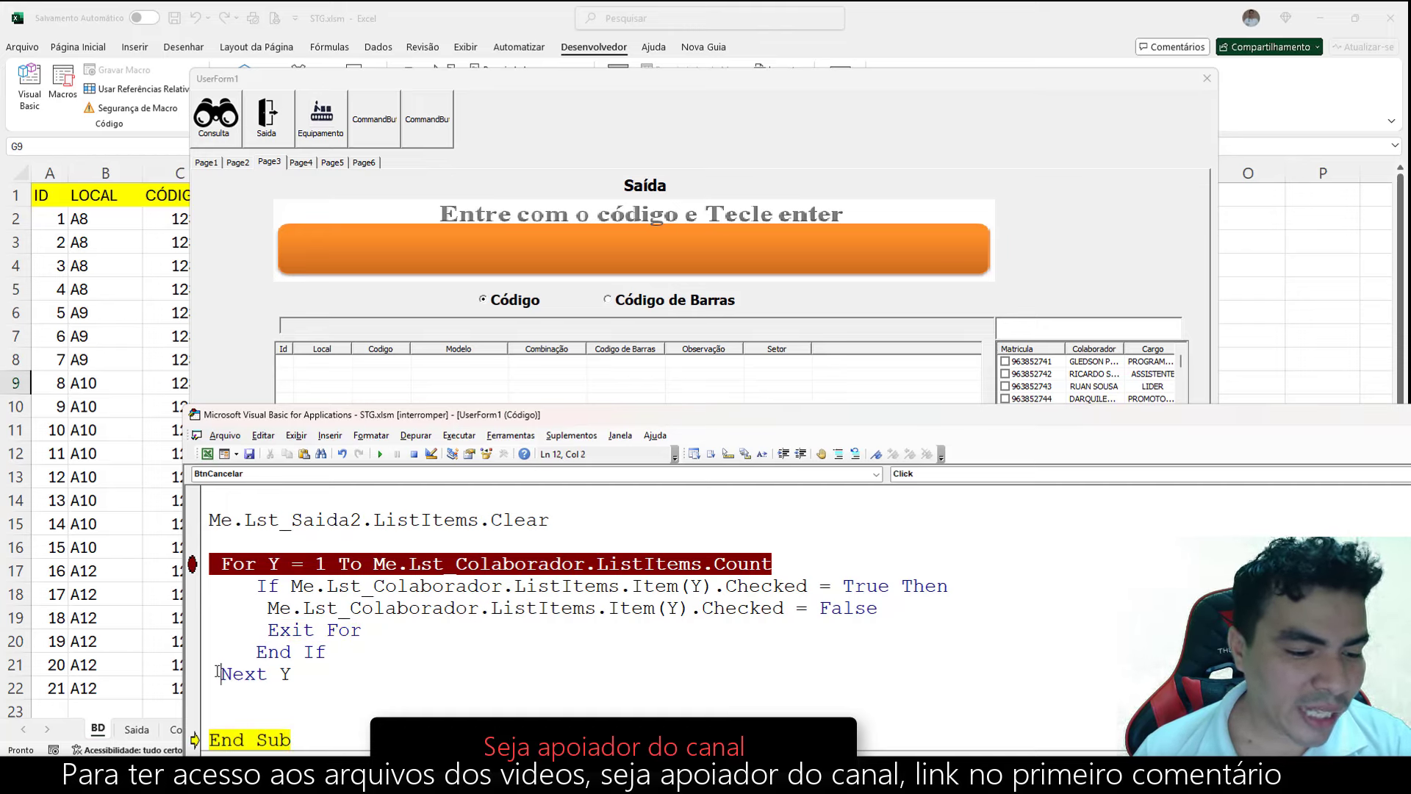
left_click_drag(218, 673, 291, 671)
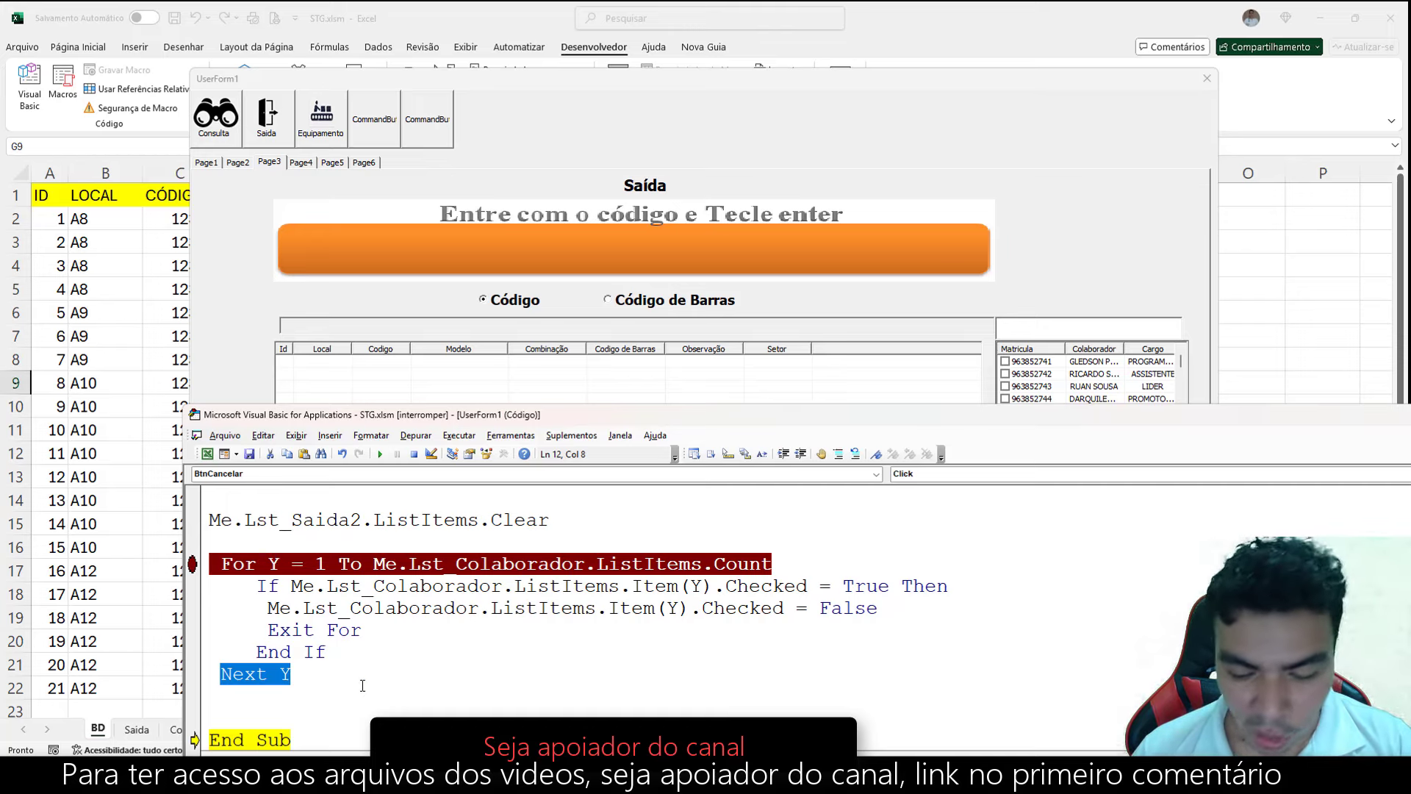
key("F8")
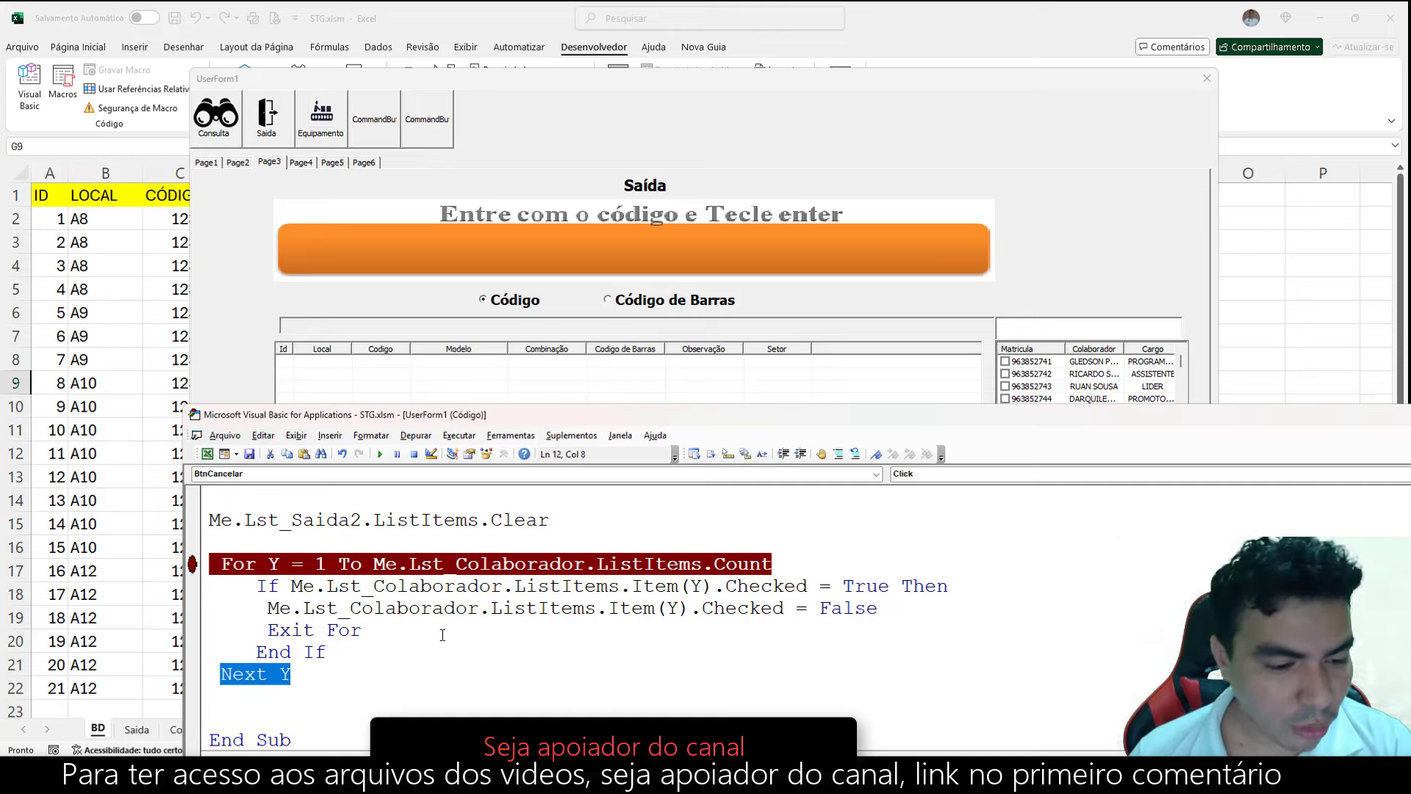
left_click(191, 564)
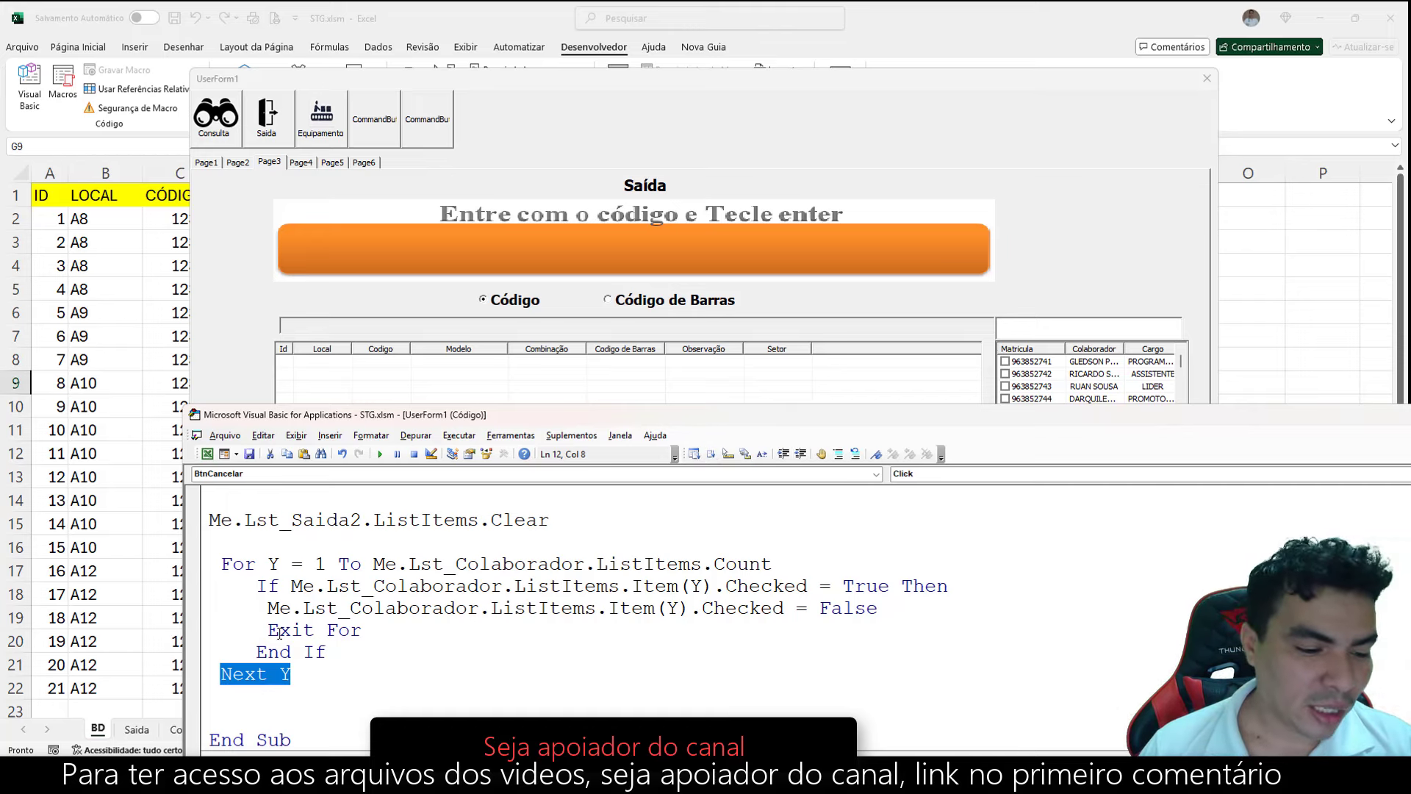
Highlight the Exit For and If…Then lines, then move and maximize the VBA code window.
left_click_drag(269, 630, 383, 626)
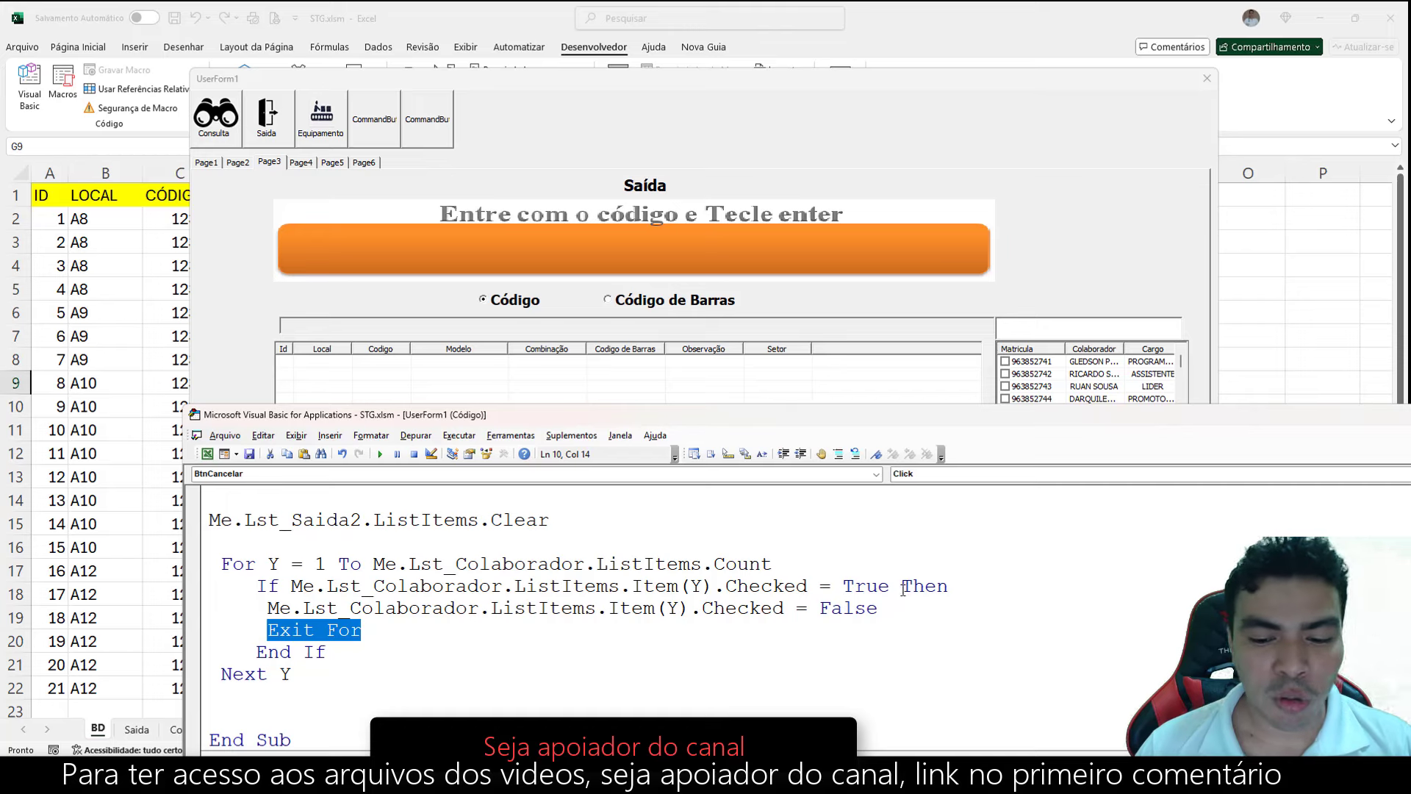
left_click_drag(936, 587, 245, 589)
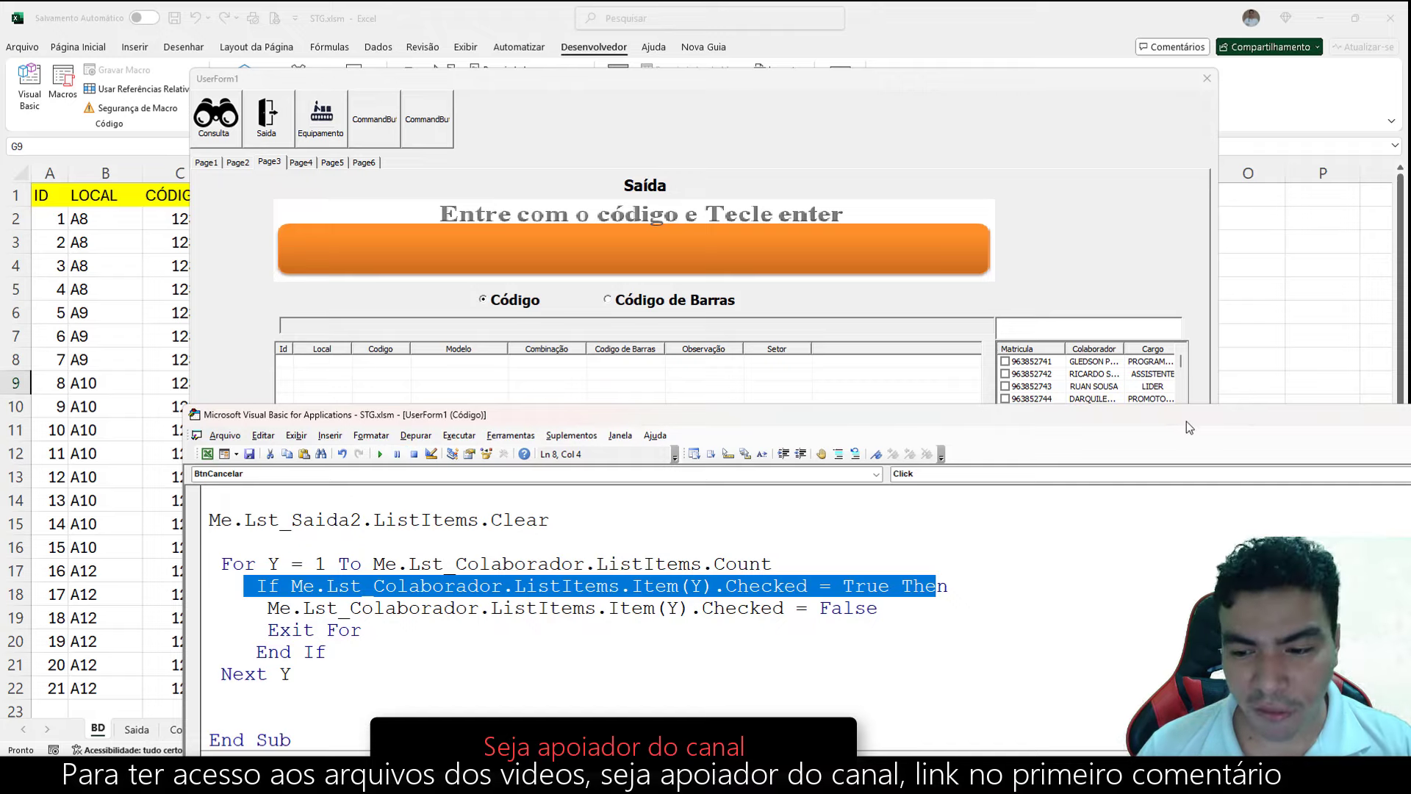
mouse_move(1169, 413)
left_mouse_down()
mouse_move(1065, 299)
mouse_move(1021, 485)
mouse_move(1069, 592)
mouse_move(985, 293)
left_mouse_up()
double_click(395, 294)
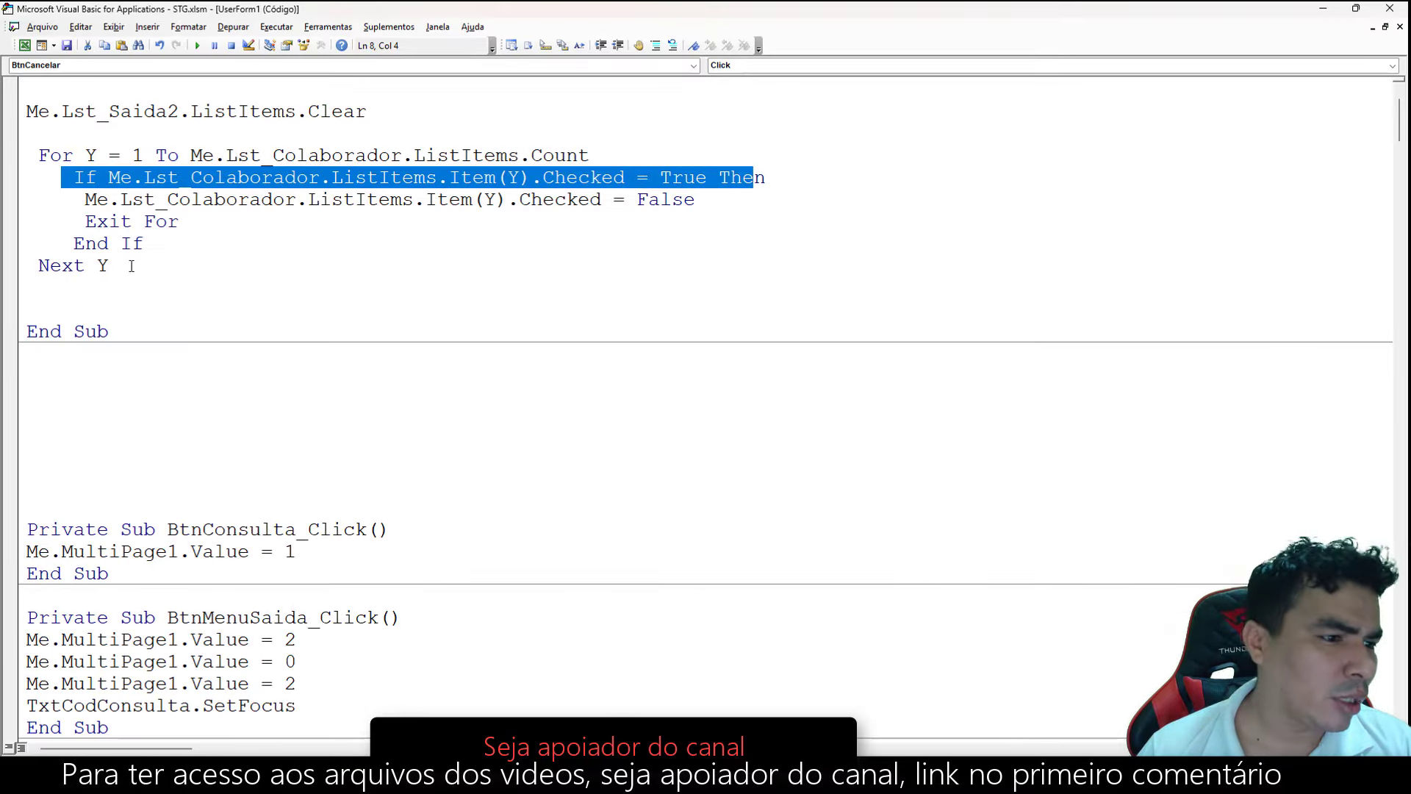
Duplicate the For…Next Y loop directly below the original.
mouse_move(110, 266)
left_mouse_down()
mouse_move(24, 129)
mouse_move(23, 154)
left_mouse_up()
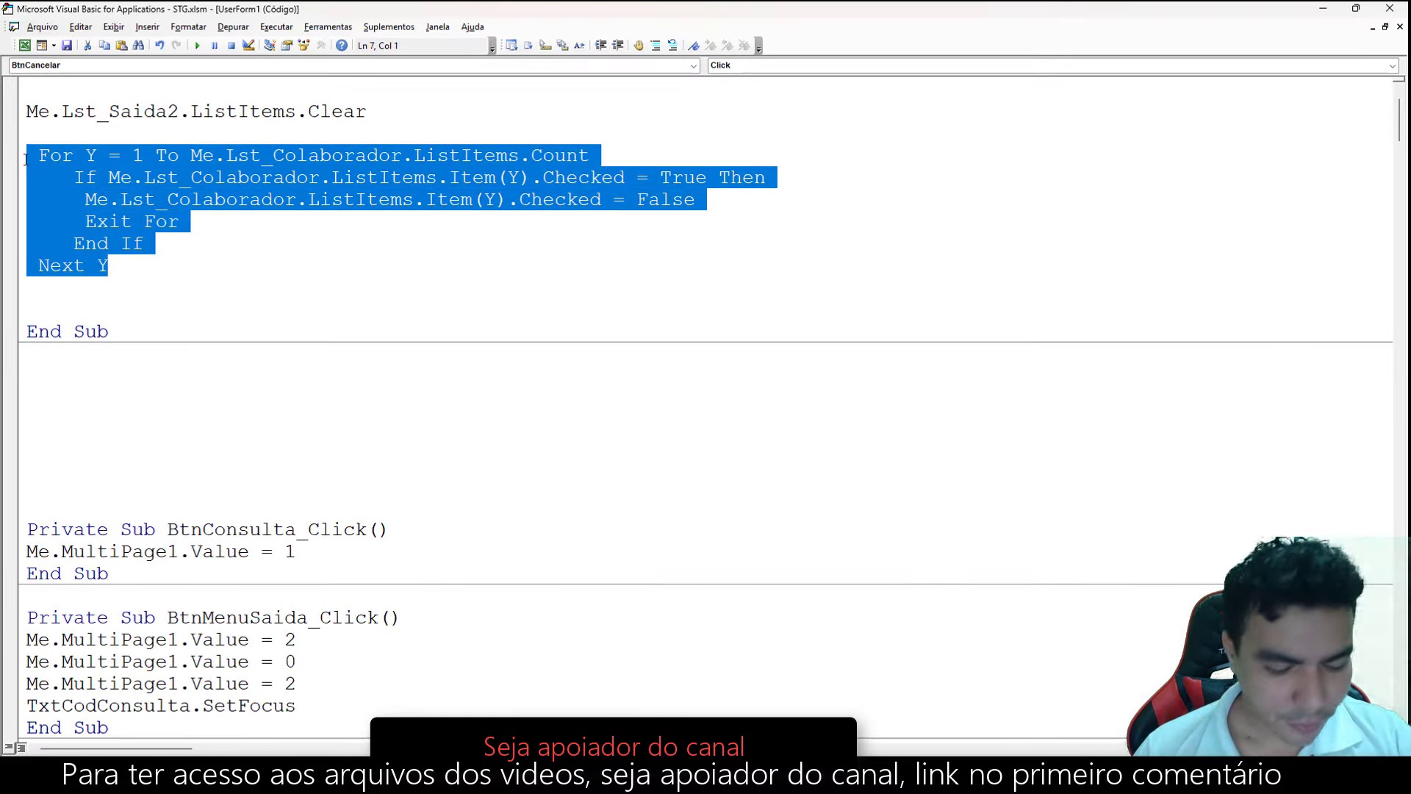
key("ctrl+c")
left_click(45, 301)
key("ctrl+v")
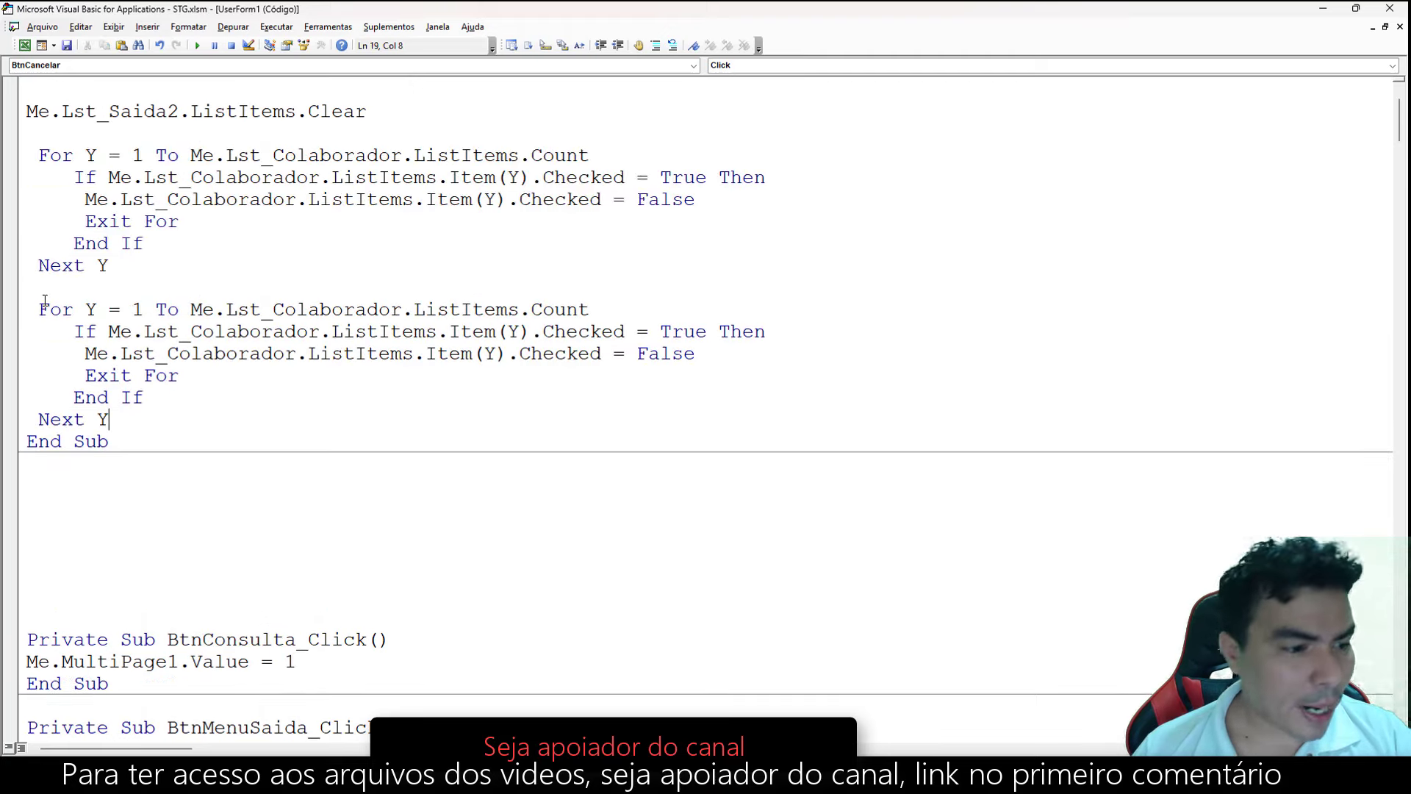
Rename the counter Y to X on the second loop's For, If and uncheck lines.
double_click(92, 310)
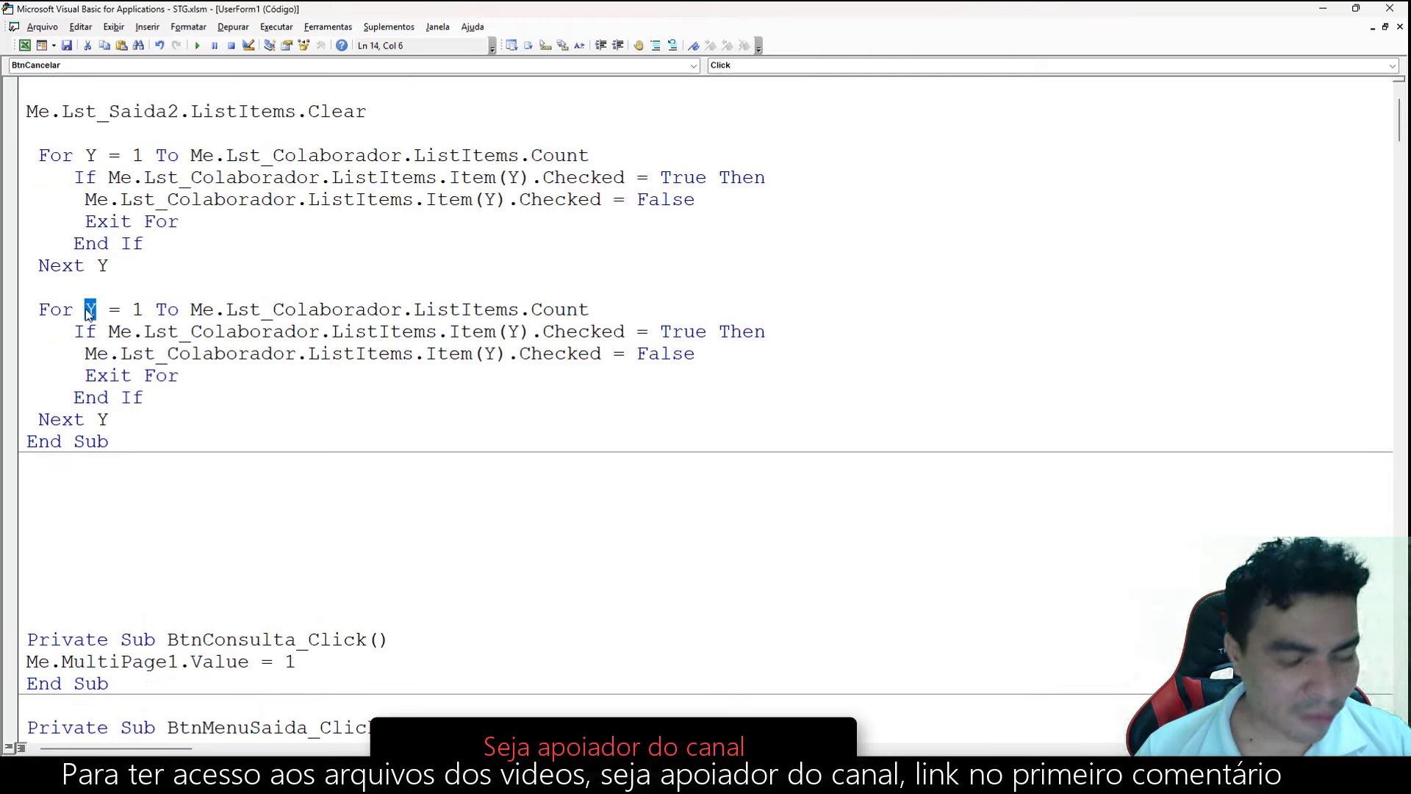
type("x")
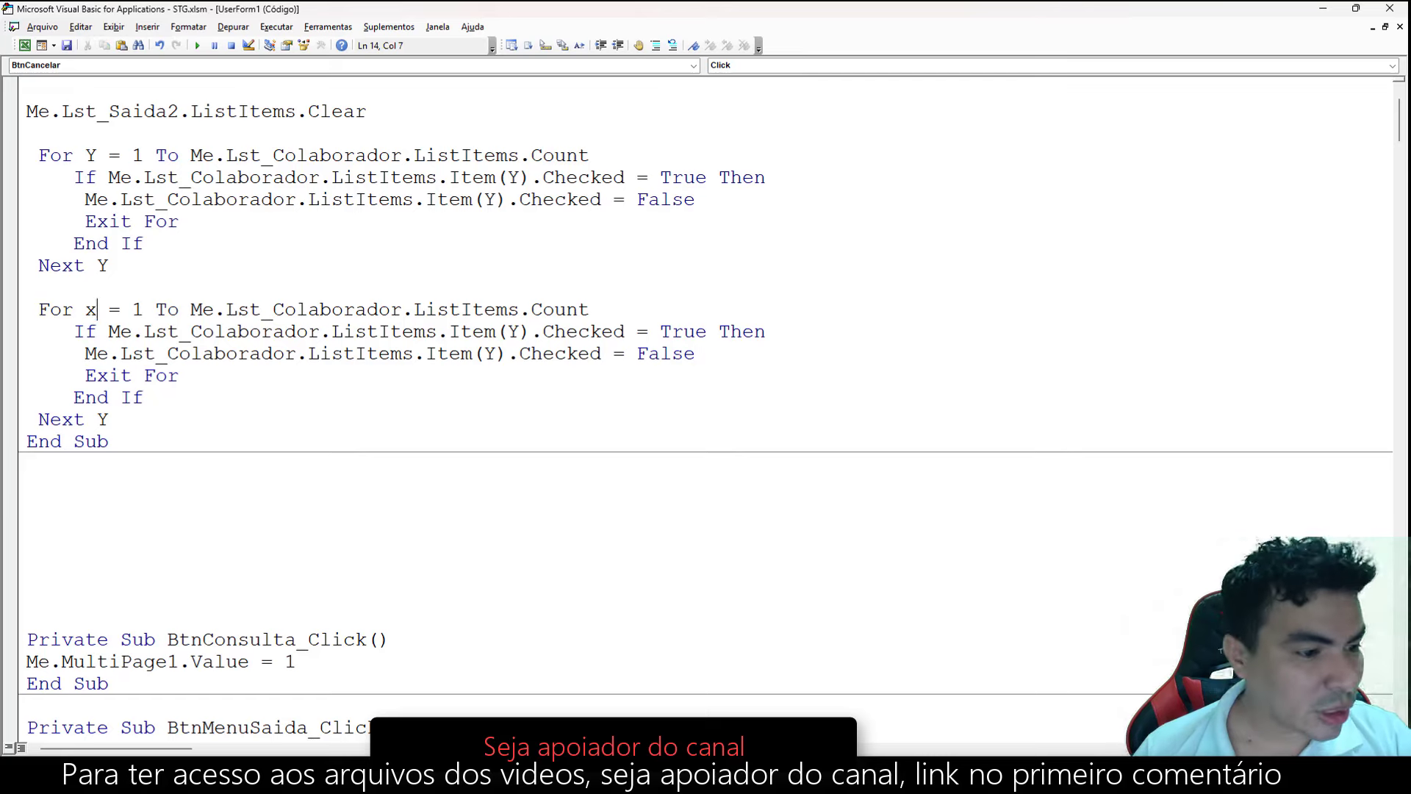
double_click(515, 332)
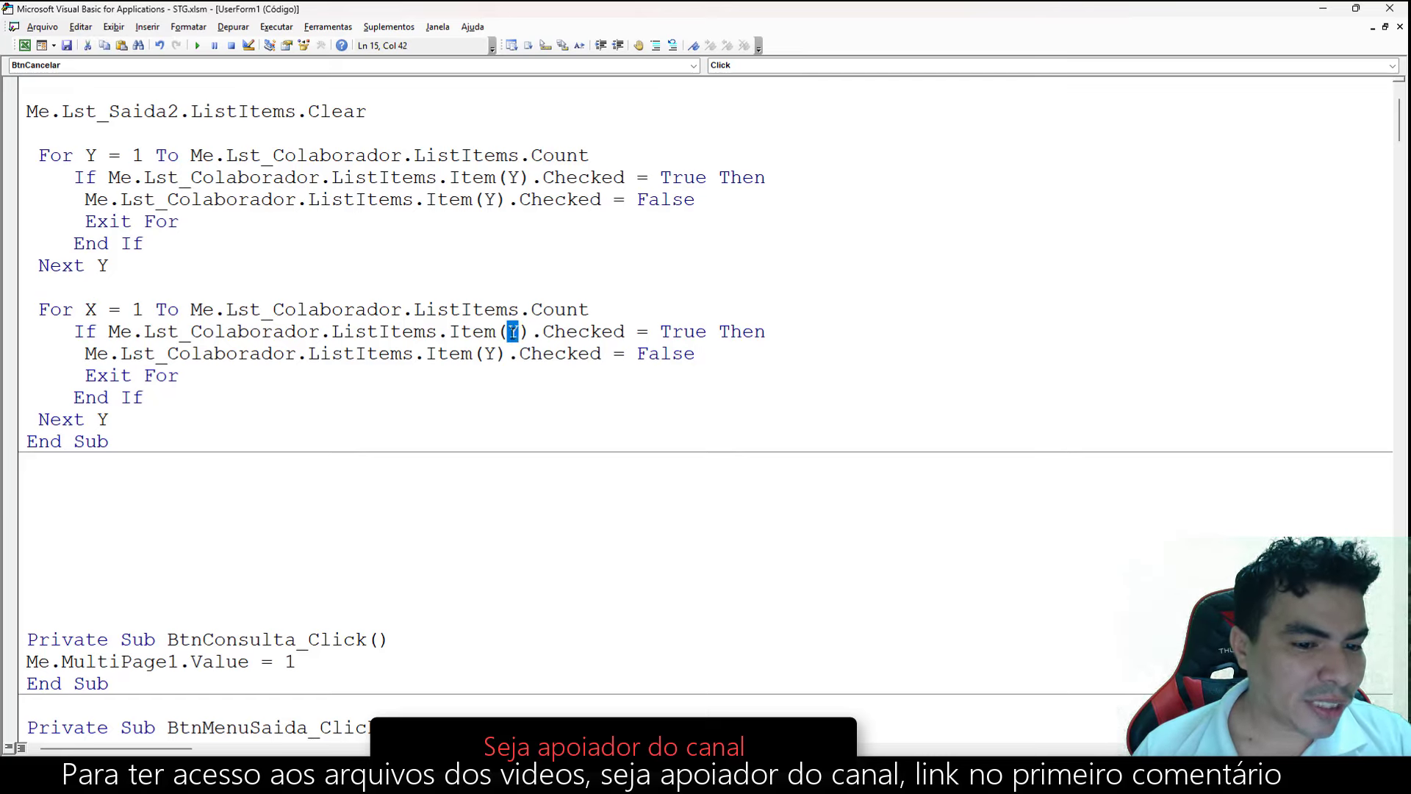
type("x")
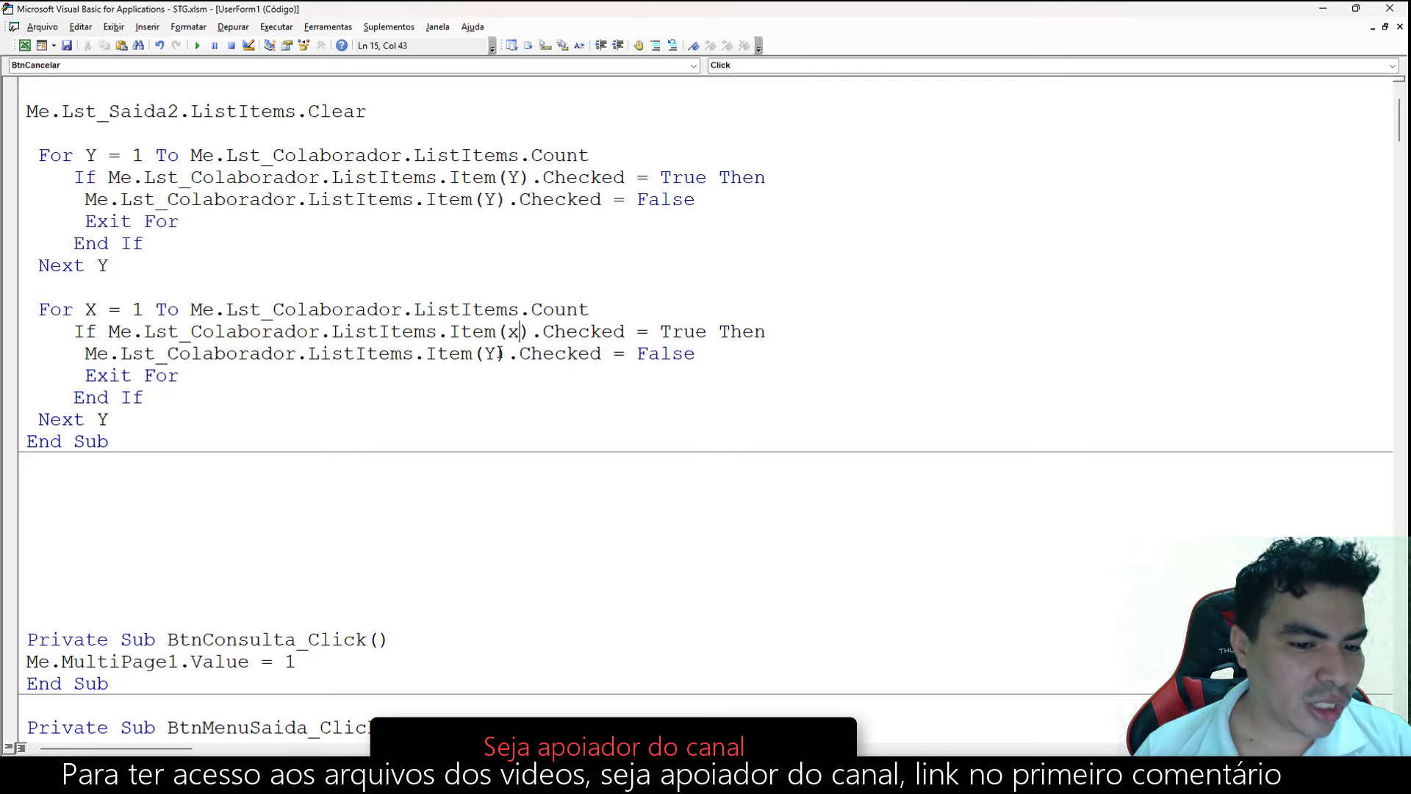
double_click(490, 354)
type("x")
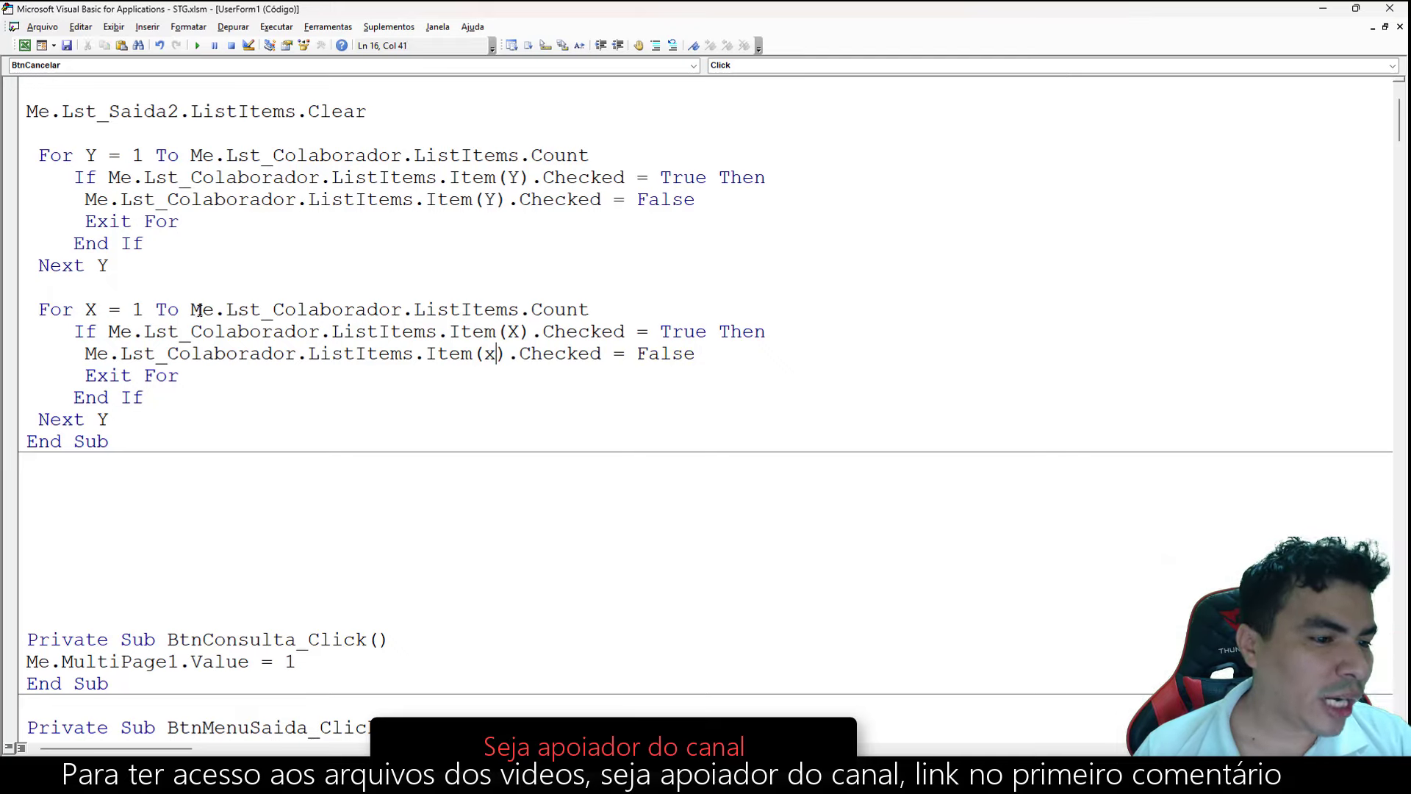
Replace Lst_Colaborador with Me.Lst_Equipamentos on the second loop's For, If and uncheck lines.
left_click_drag(190, 310, 404, 305)
type("me.")
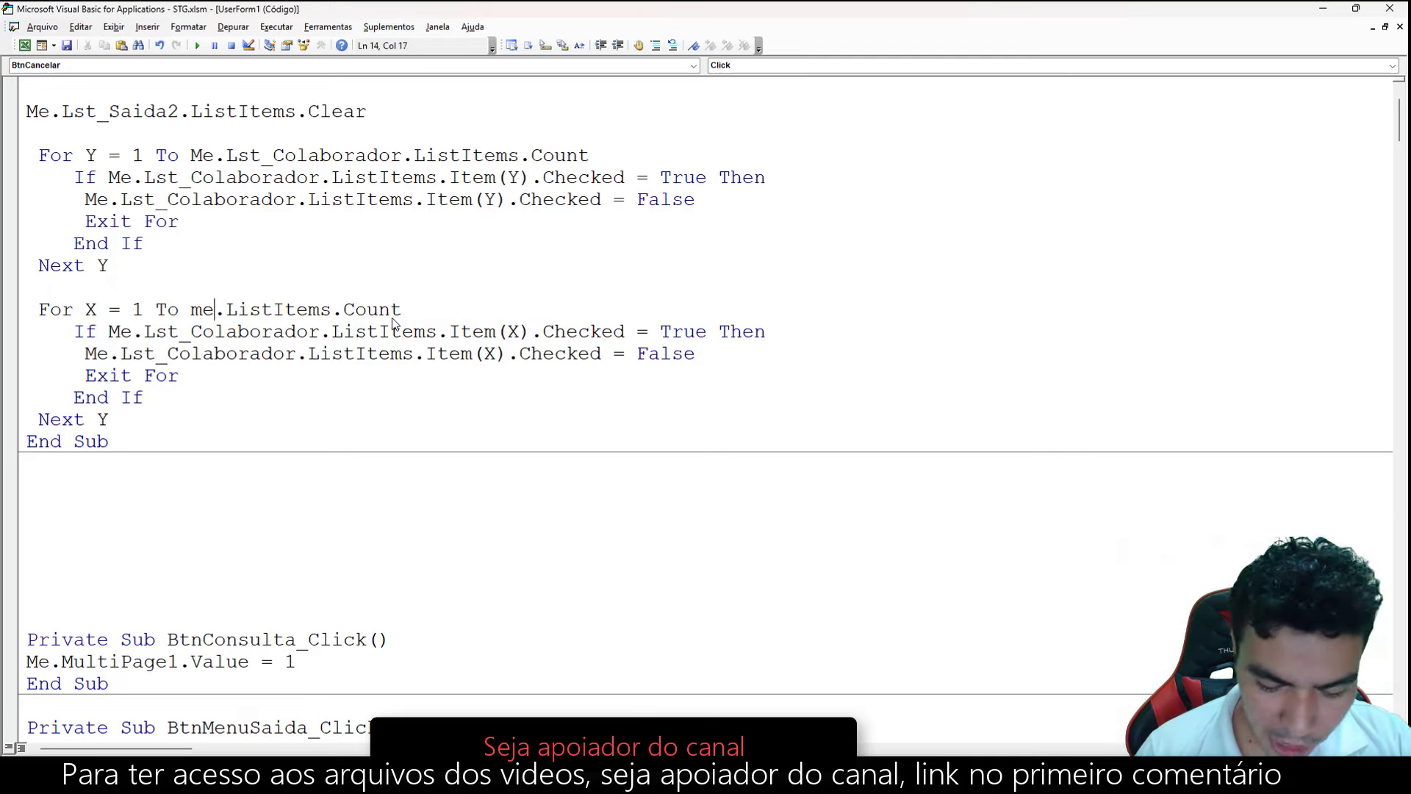
type("ls.")
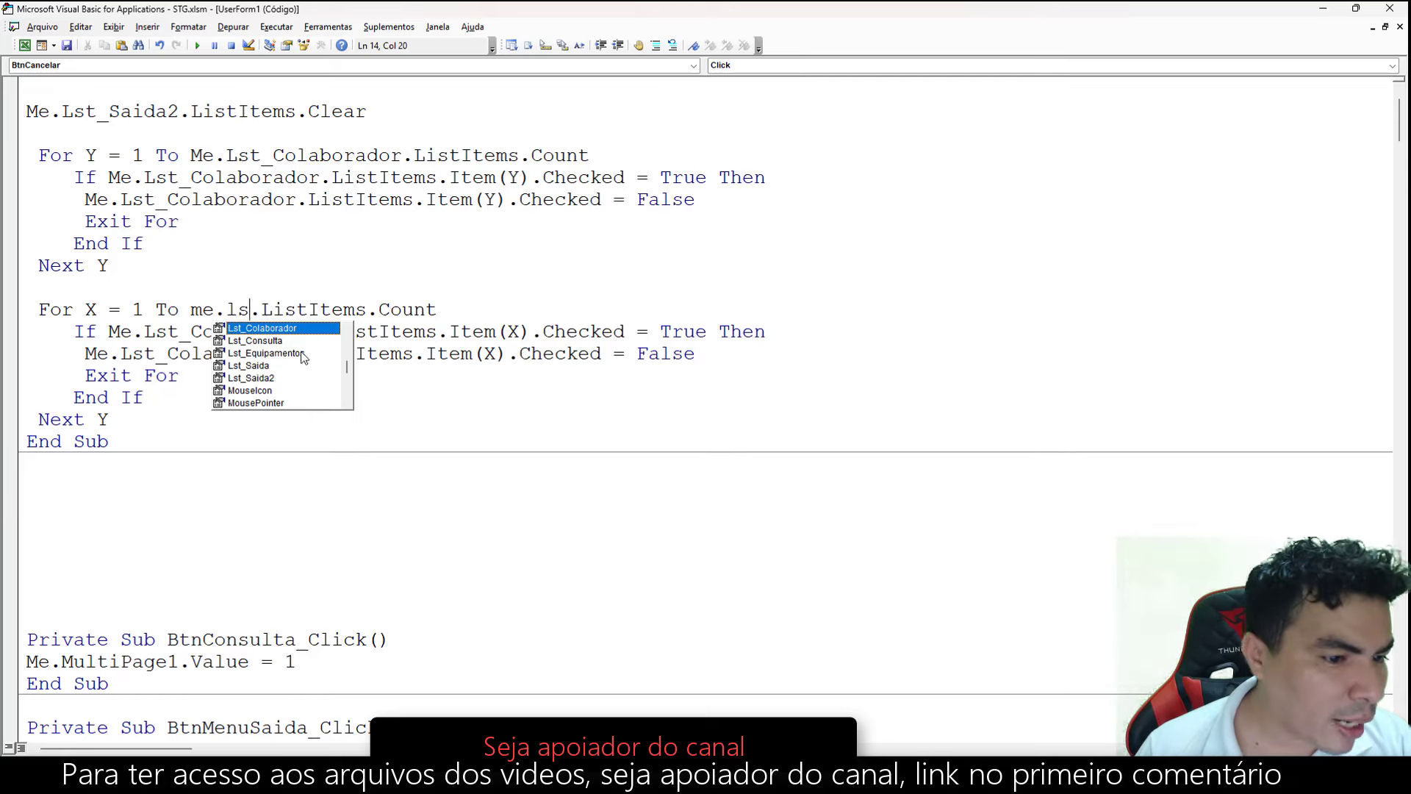
key("Down")
key("Down")
key("Tab")
left_click_drag(190, 310, 414, 310)
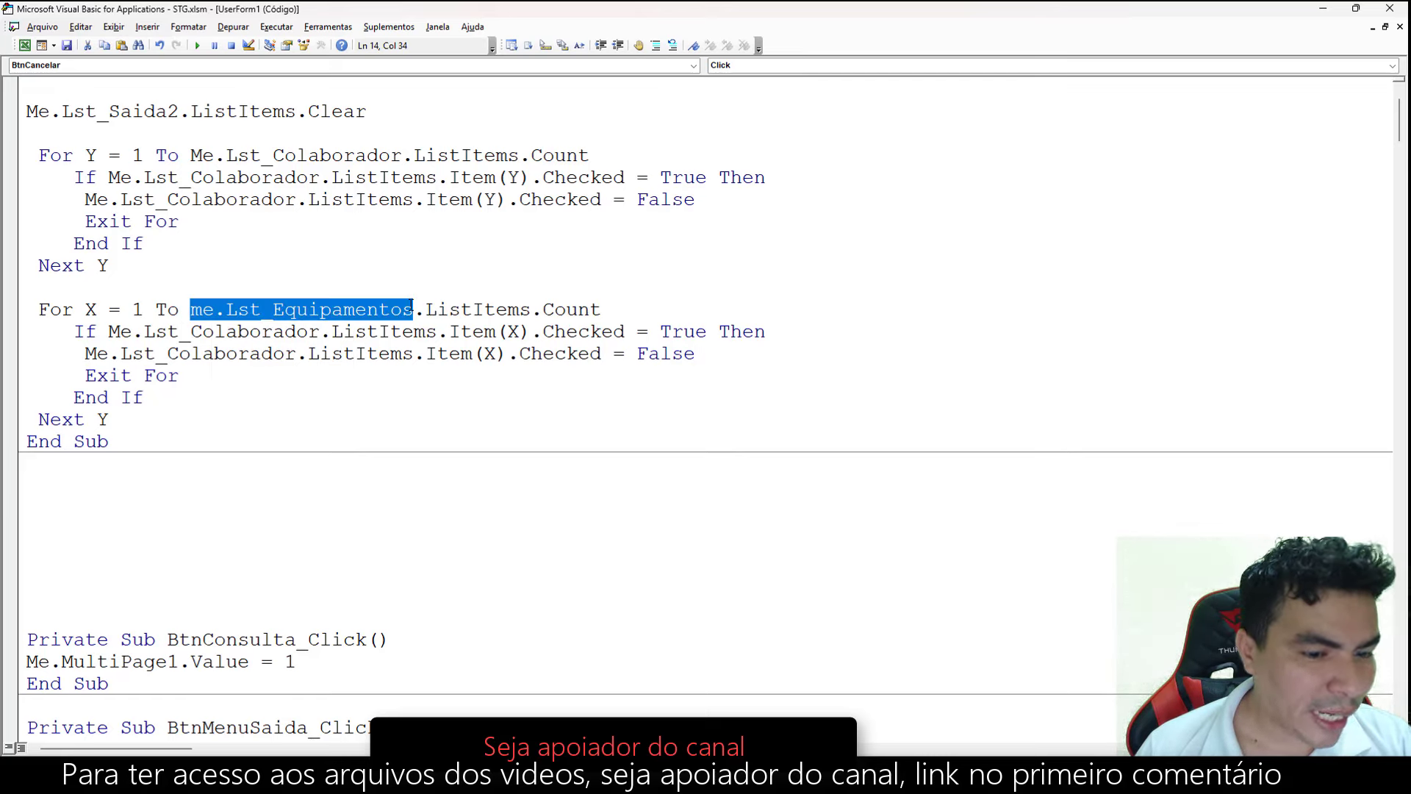
key("ctrl+c")
left_click_drag(109, 331, 318, 332)
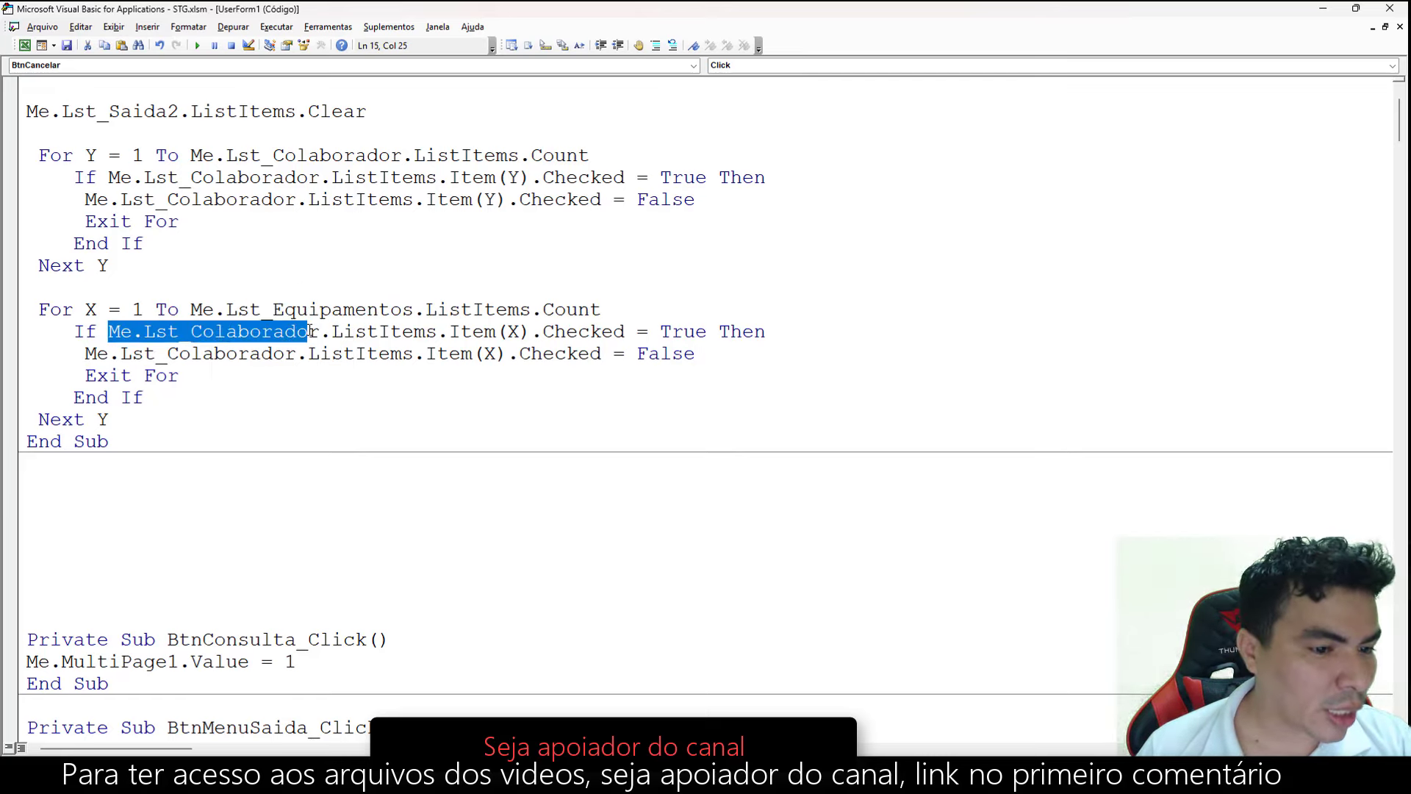
key("ctrl+v")
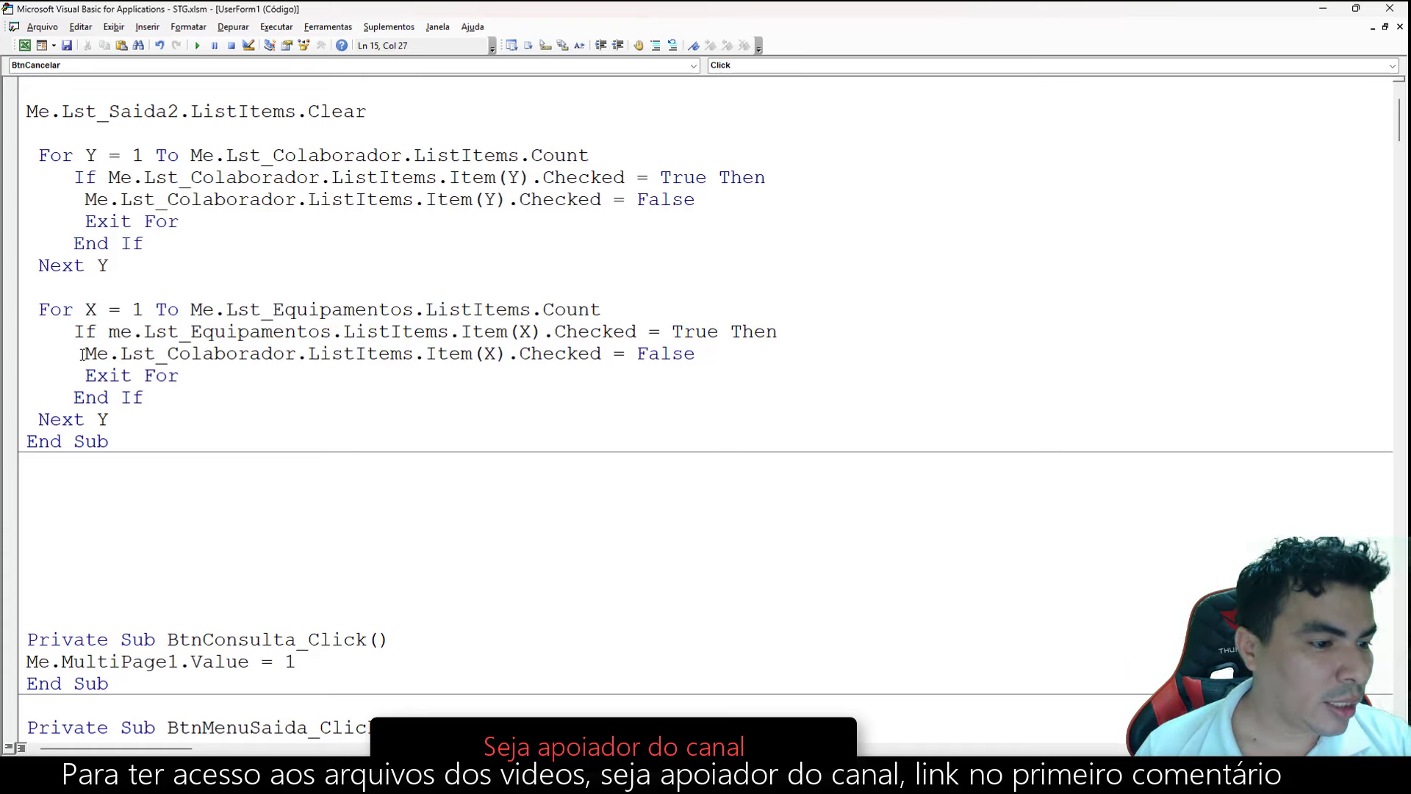
left_click_drag(83, 354, 300, 353)
key("ctrl+v")
key("Down")
key("End")
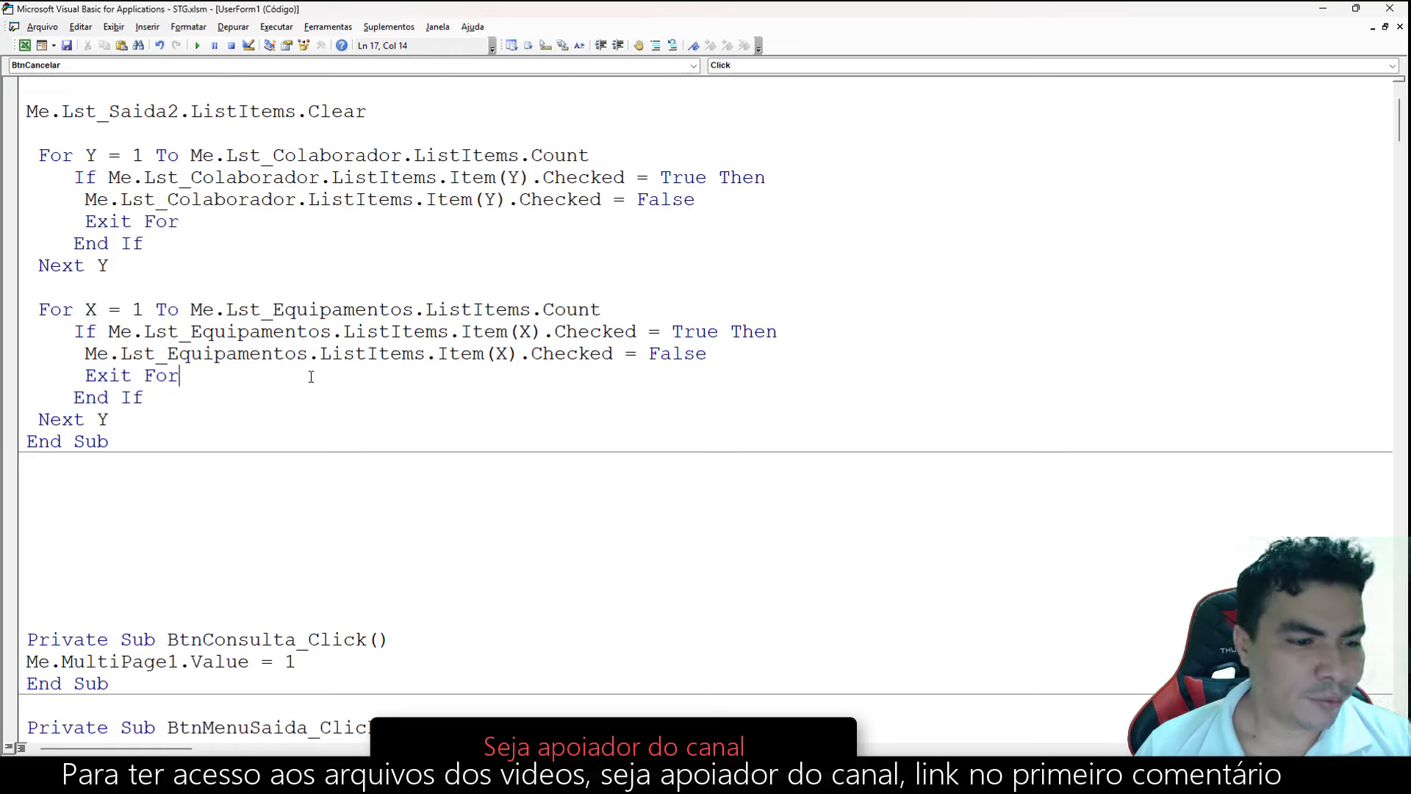
Change the second loop's closing Next Y to Next X.
double_click(106, 417)
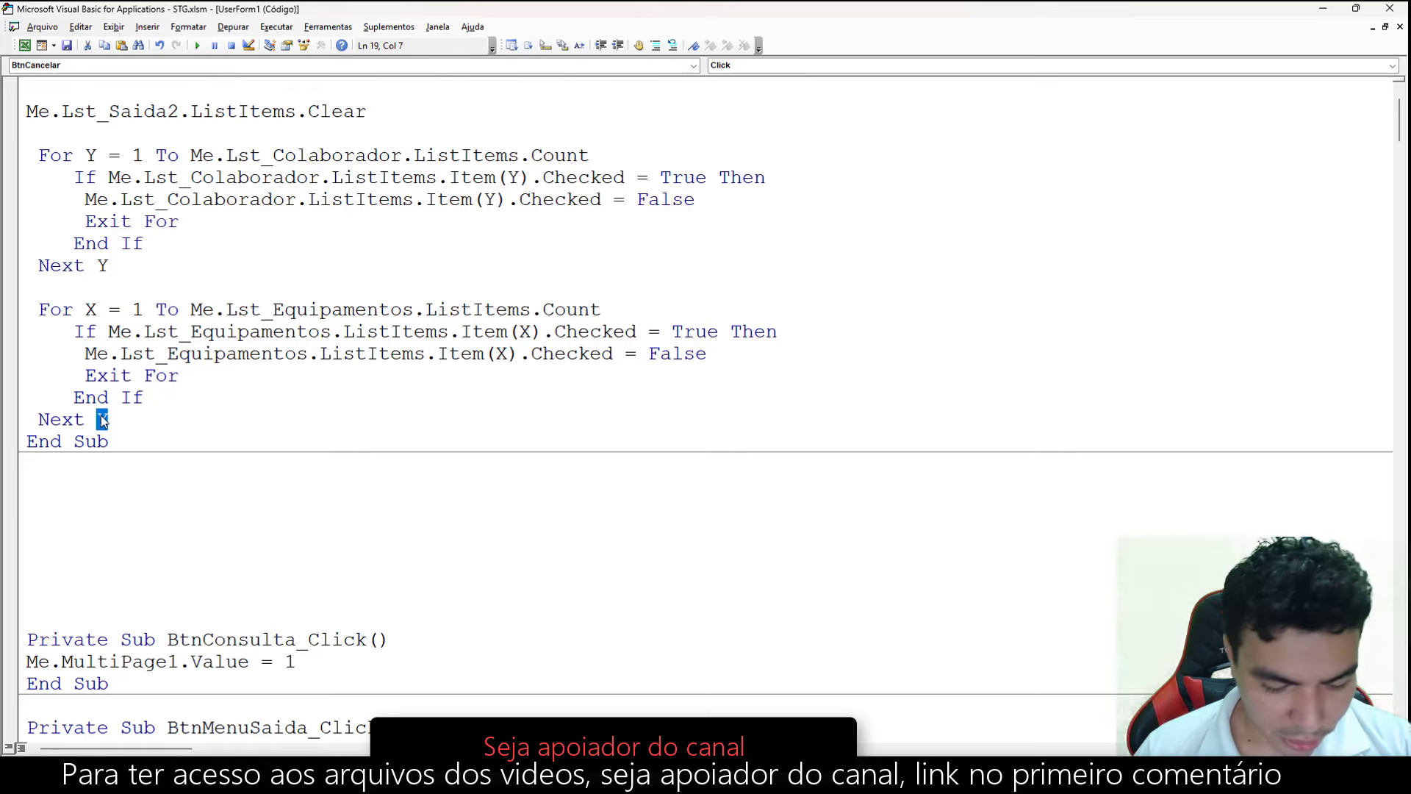
type("x")
left_click(148, 399)
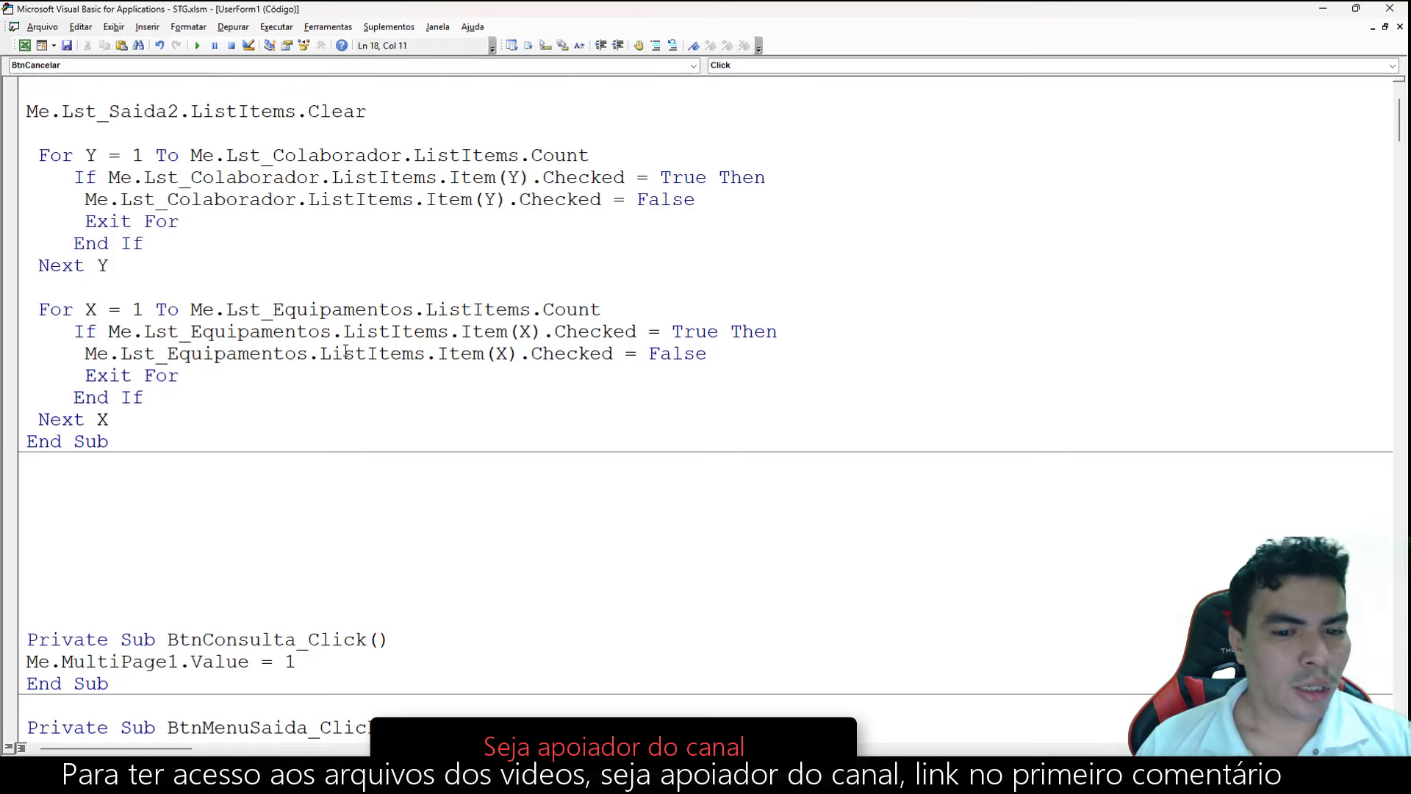
scroll(355, 343, "up", 1)
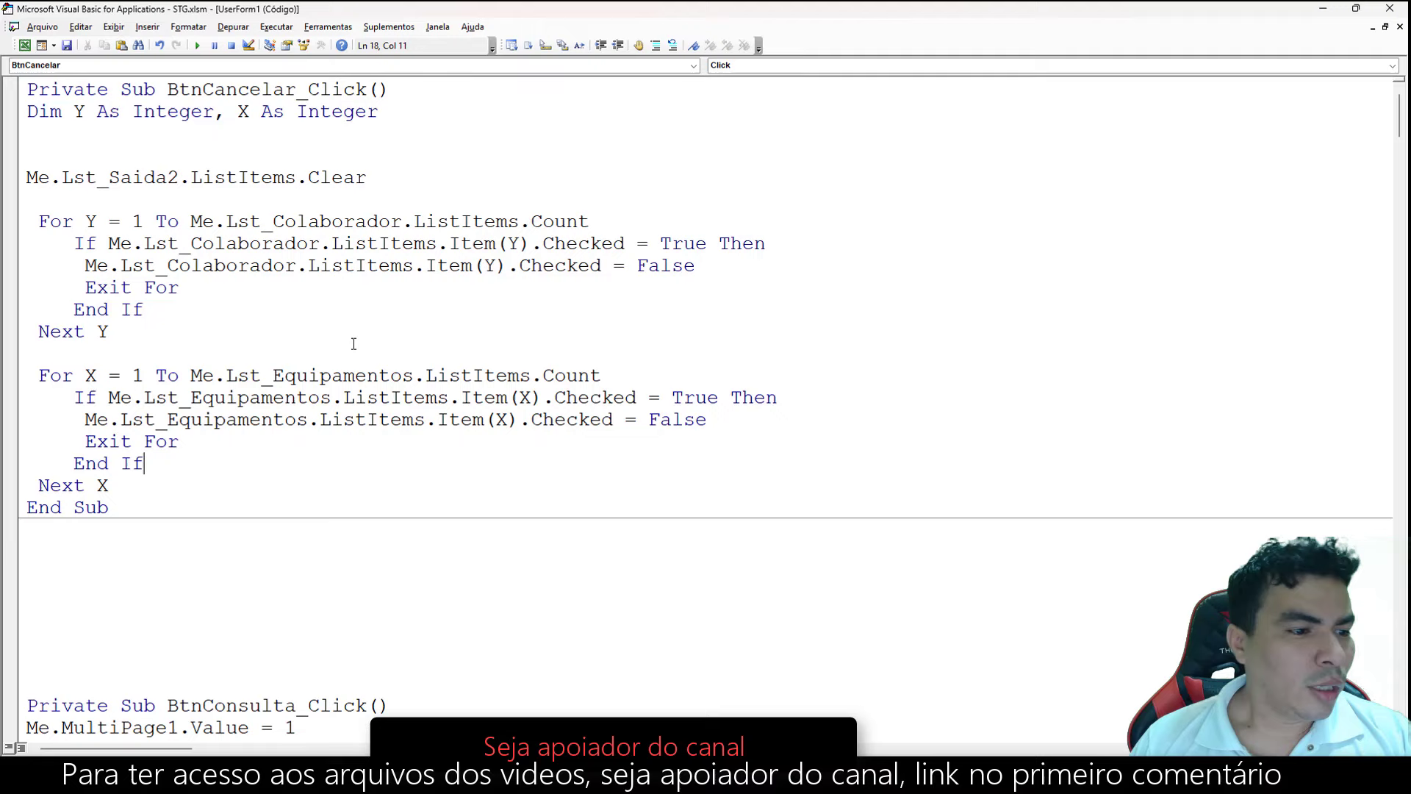
Run the form, search code 12390 and add all three found items to the chosen list.
left_click(197, 46)
type("12")
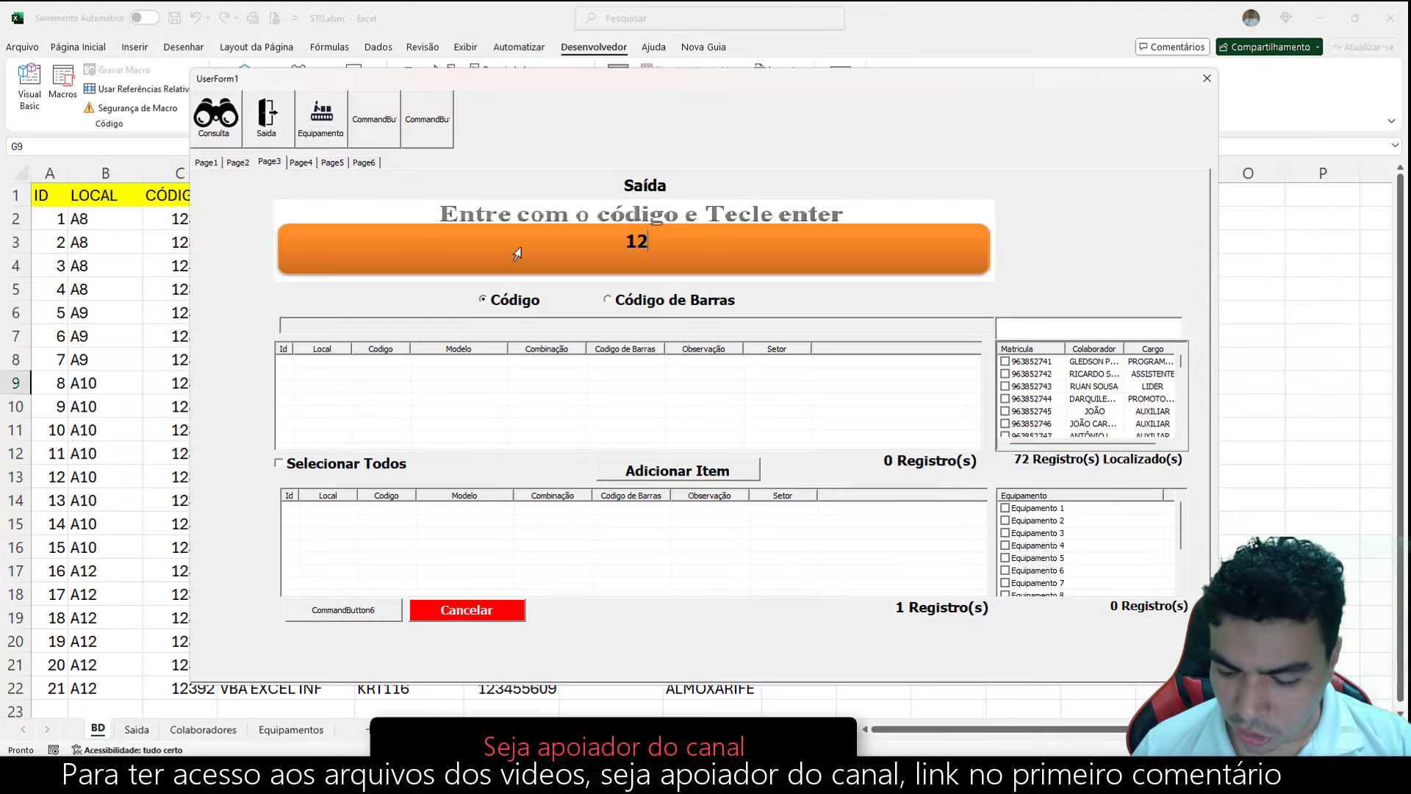
type("390")
key("Return")
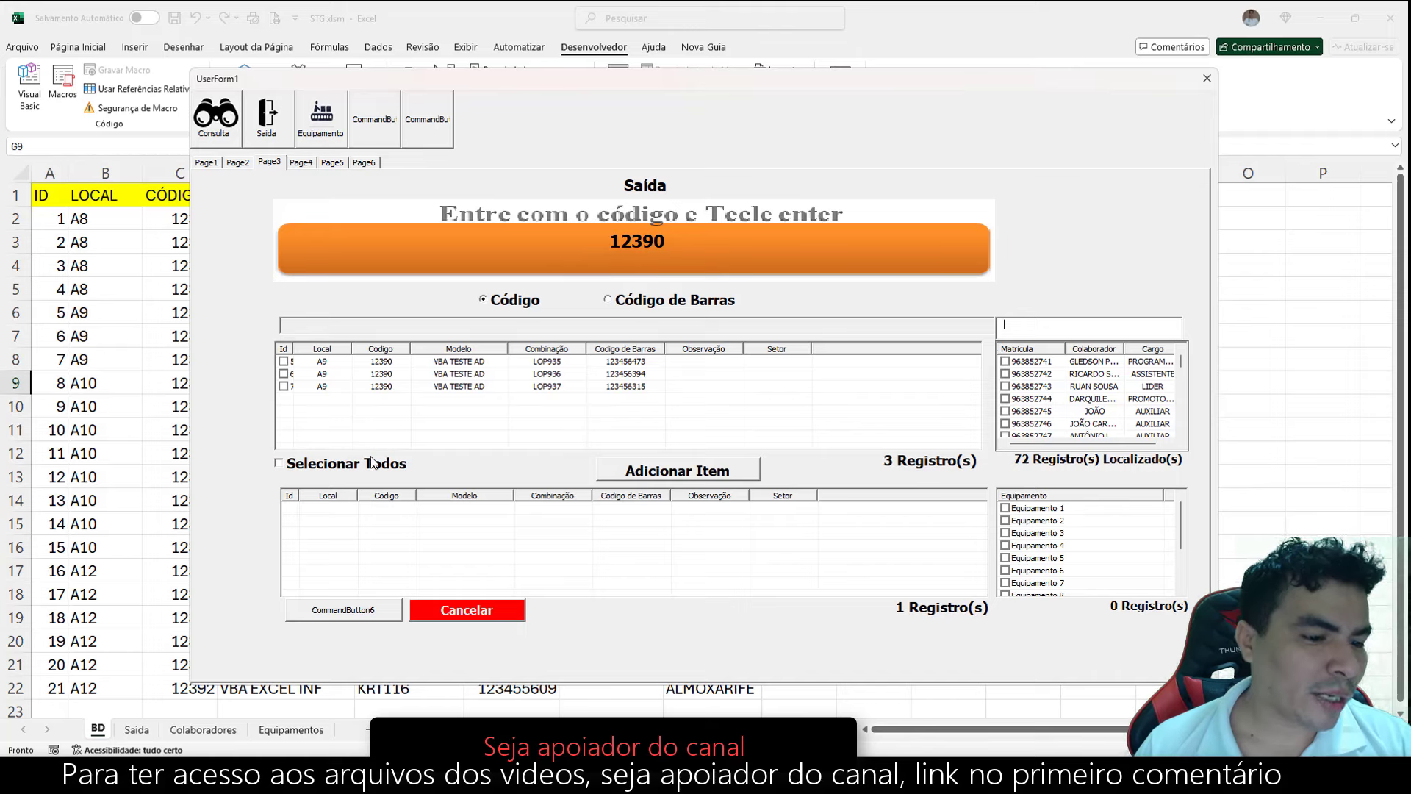
left_click(372, 464)
left_click(694, 473)
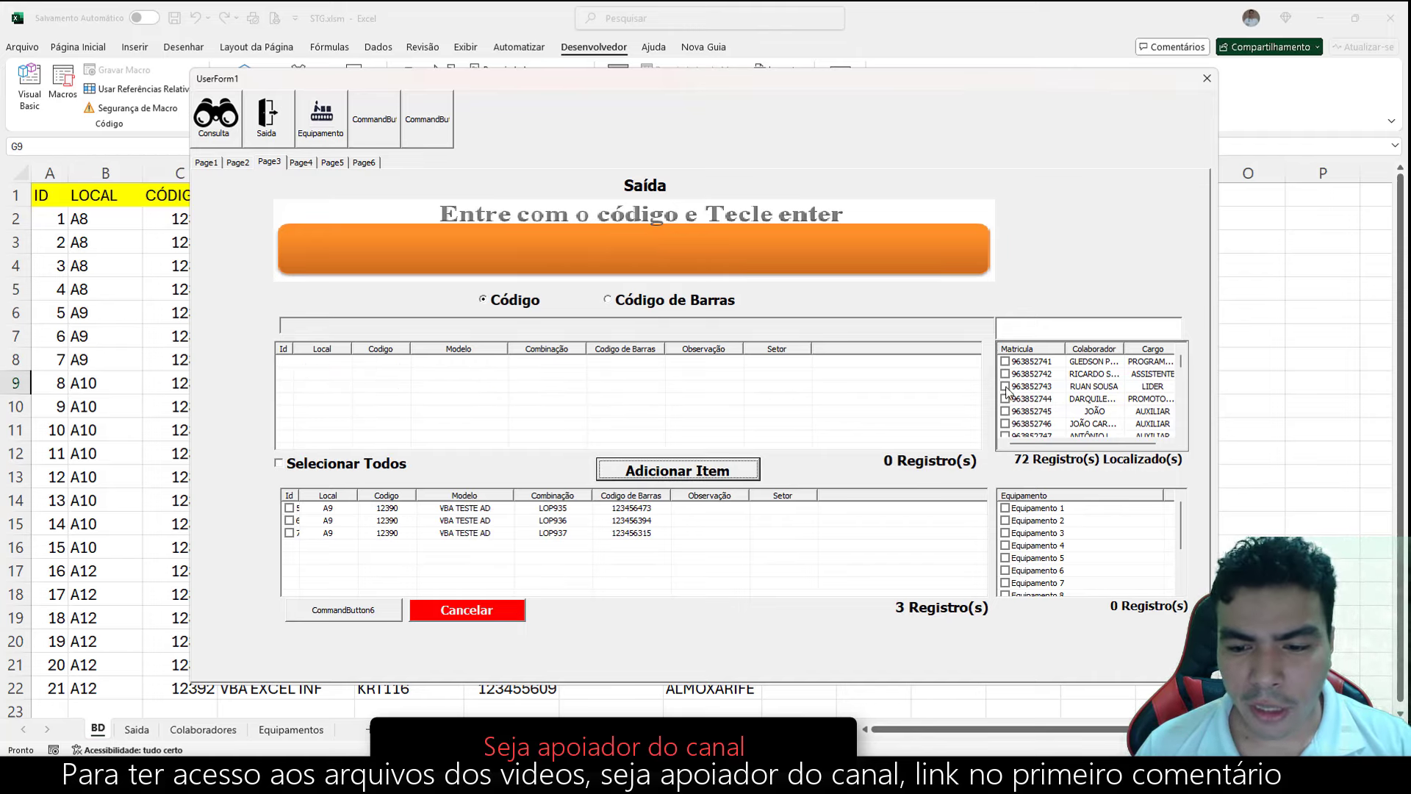
Tick a collaborator and Equipamento 11, then press Cancelar to clear them.
left_click_drag(1180, 362, 1181, 417)
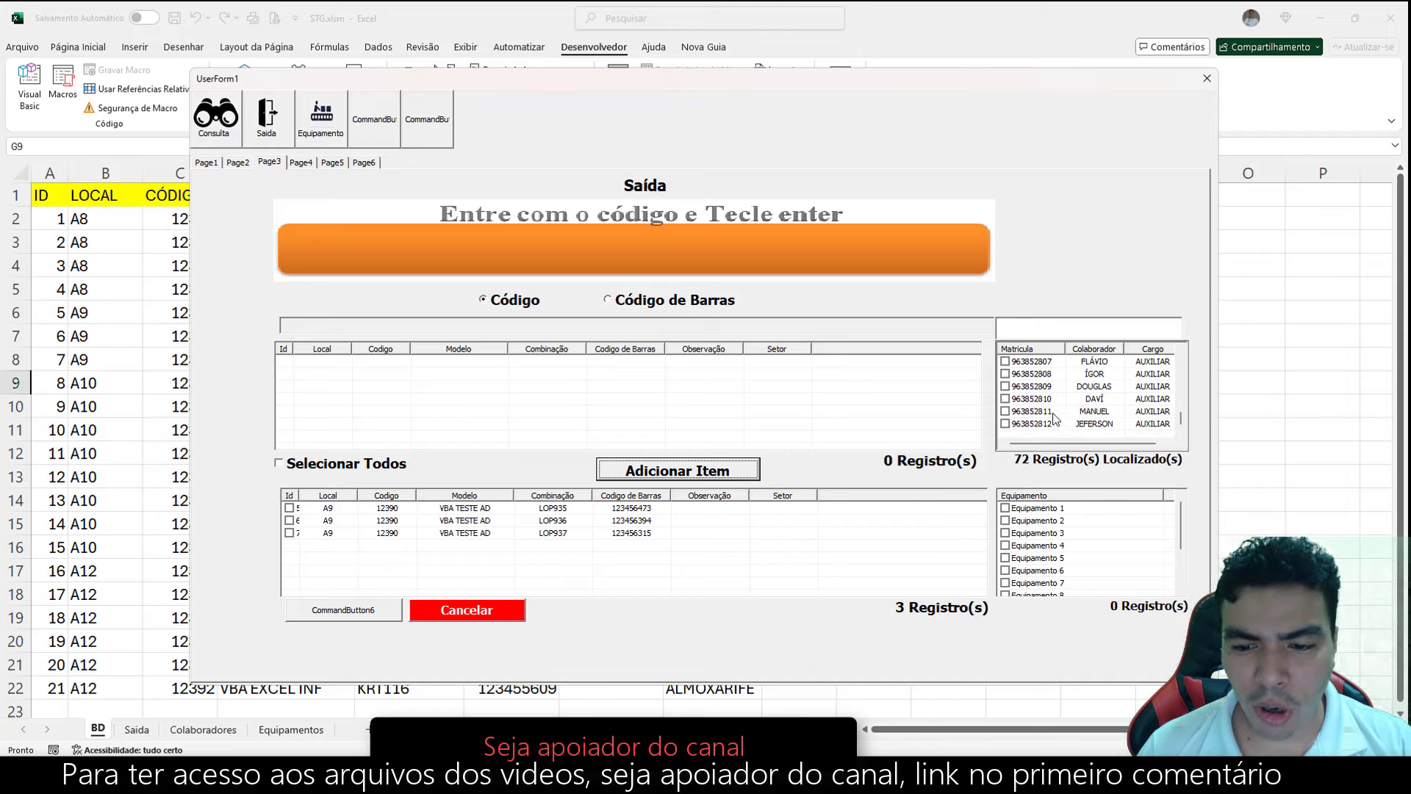
left_click(1006, 411)
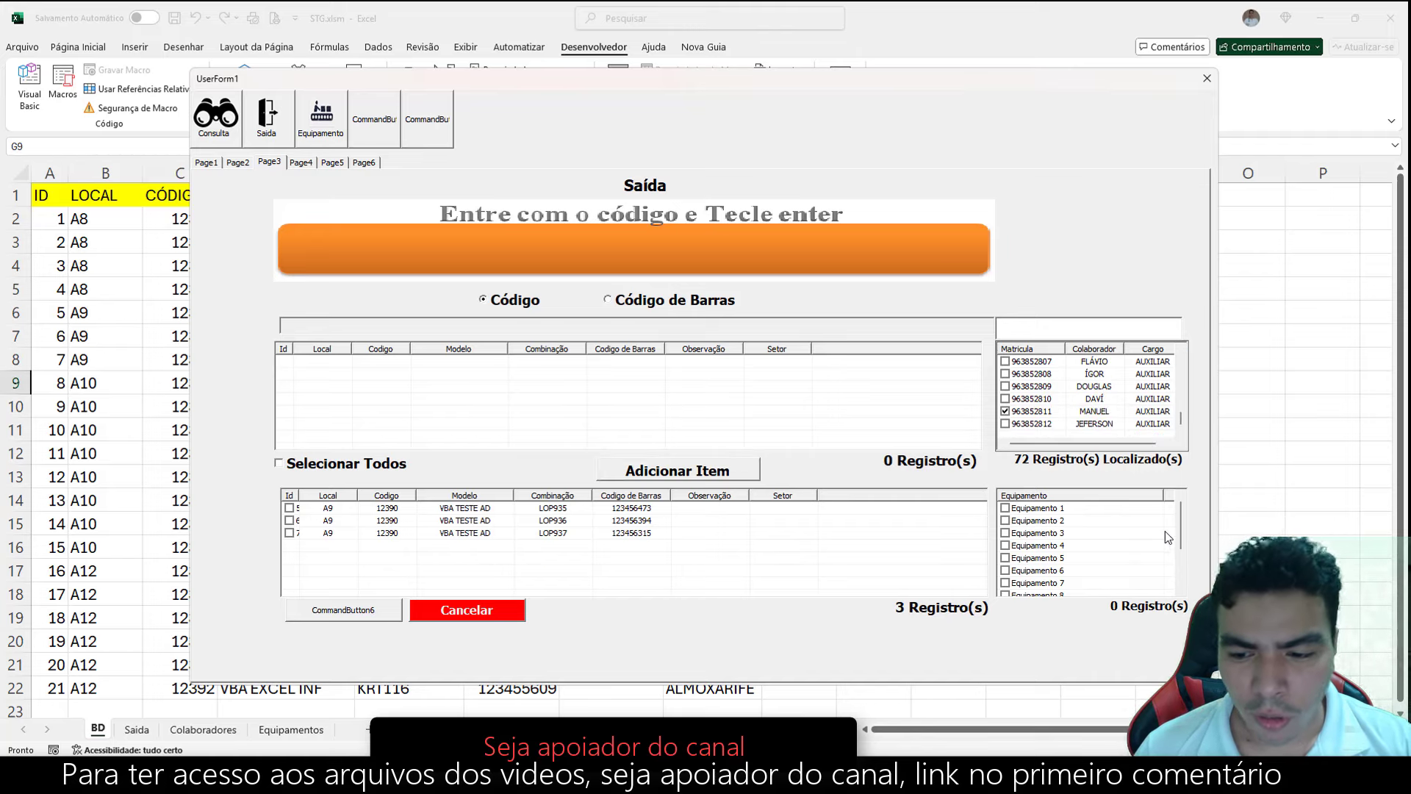
left_click_drag(1177, 524, 1184, 585)
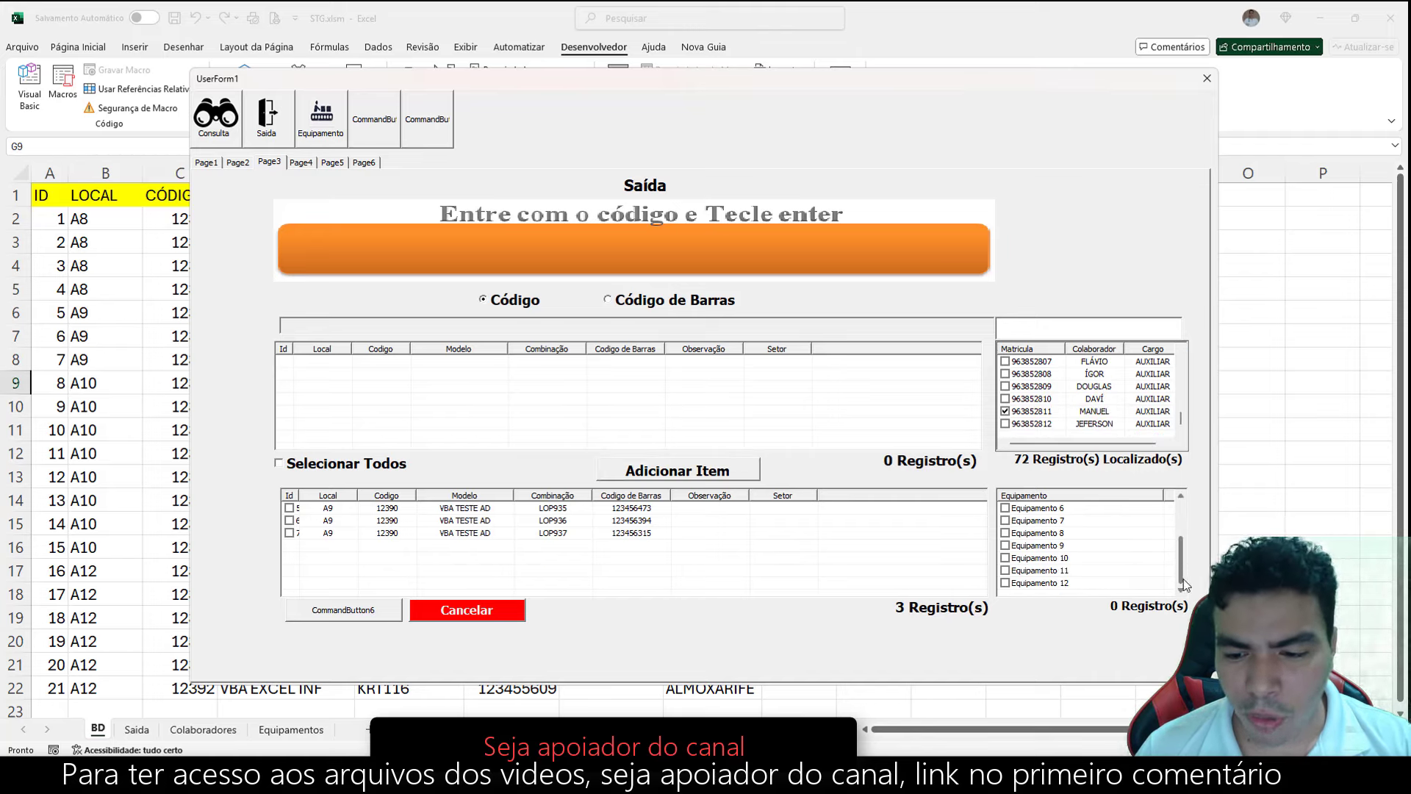
left_click(1005, 571)
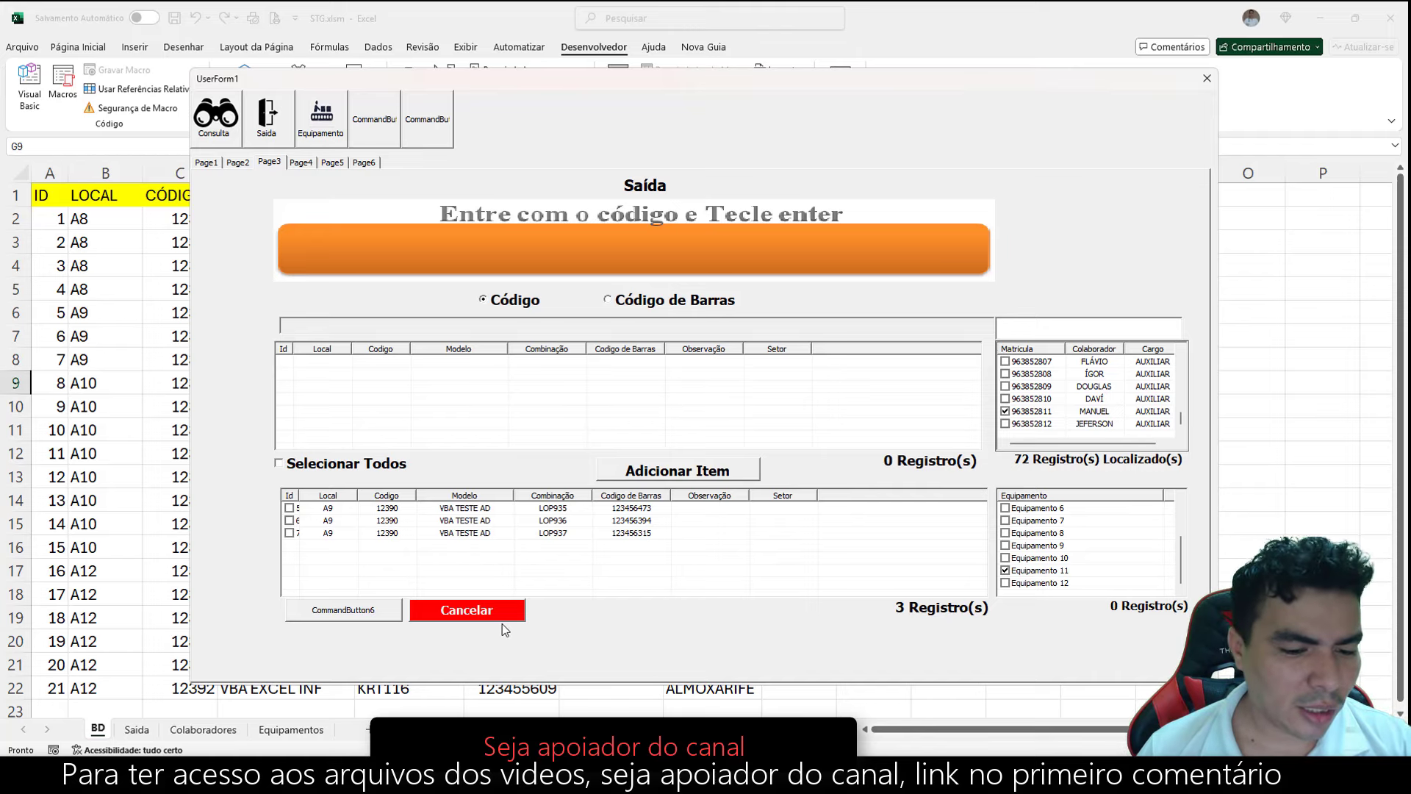
left_click(500, 617)
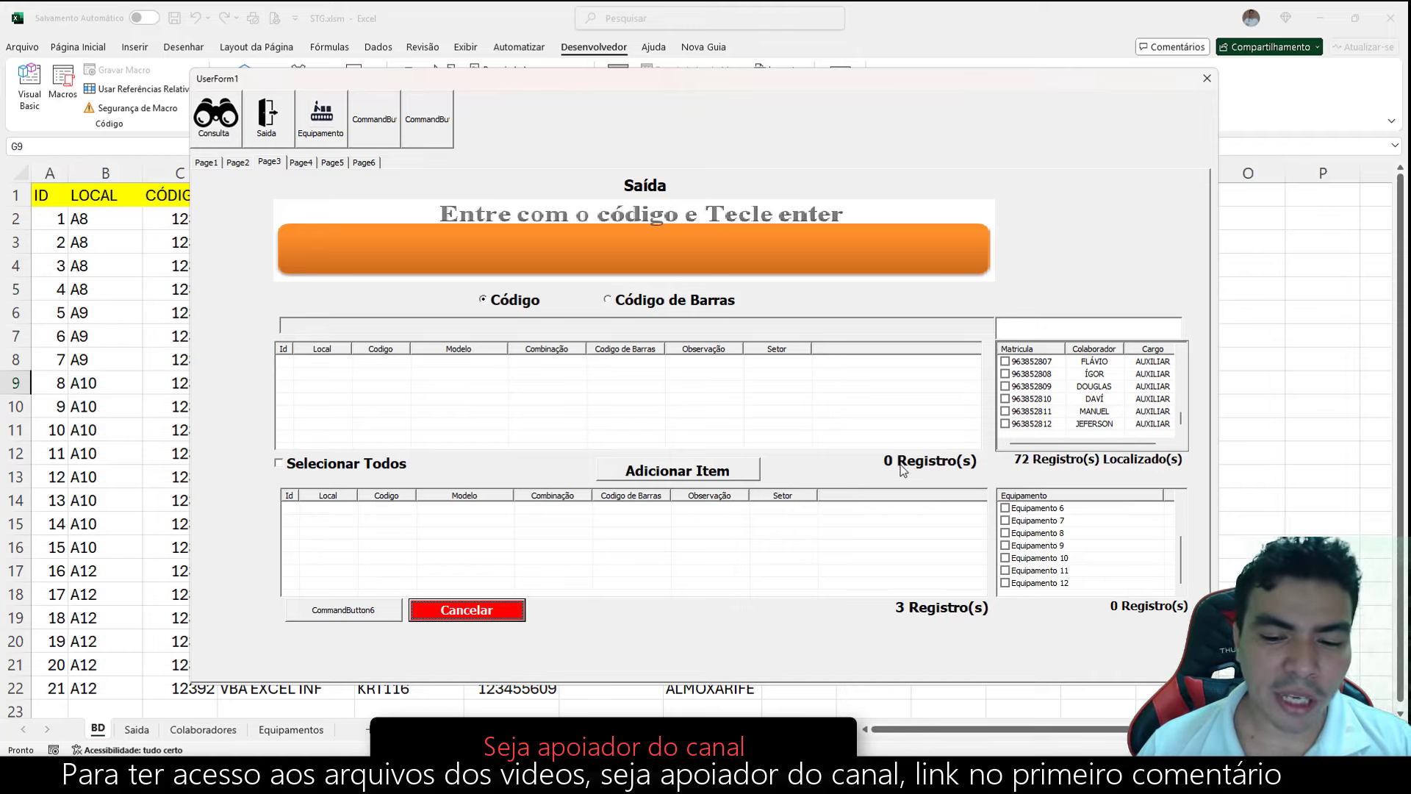
Close the running form and open UserForm1's design from the Project Explorer.
left_click(1206, 78)
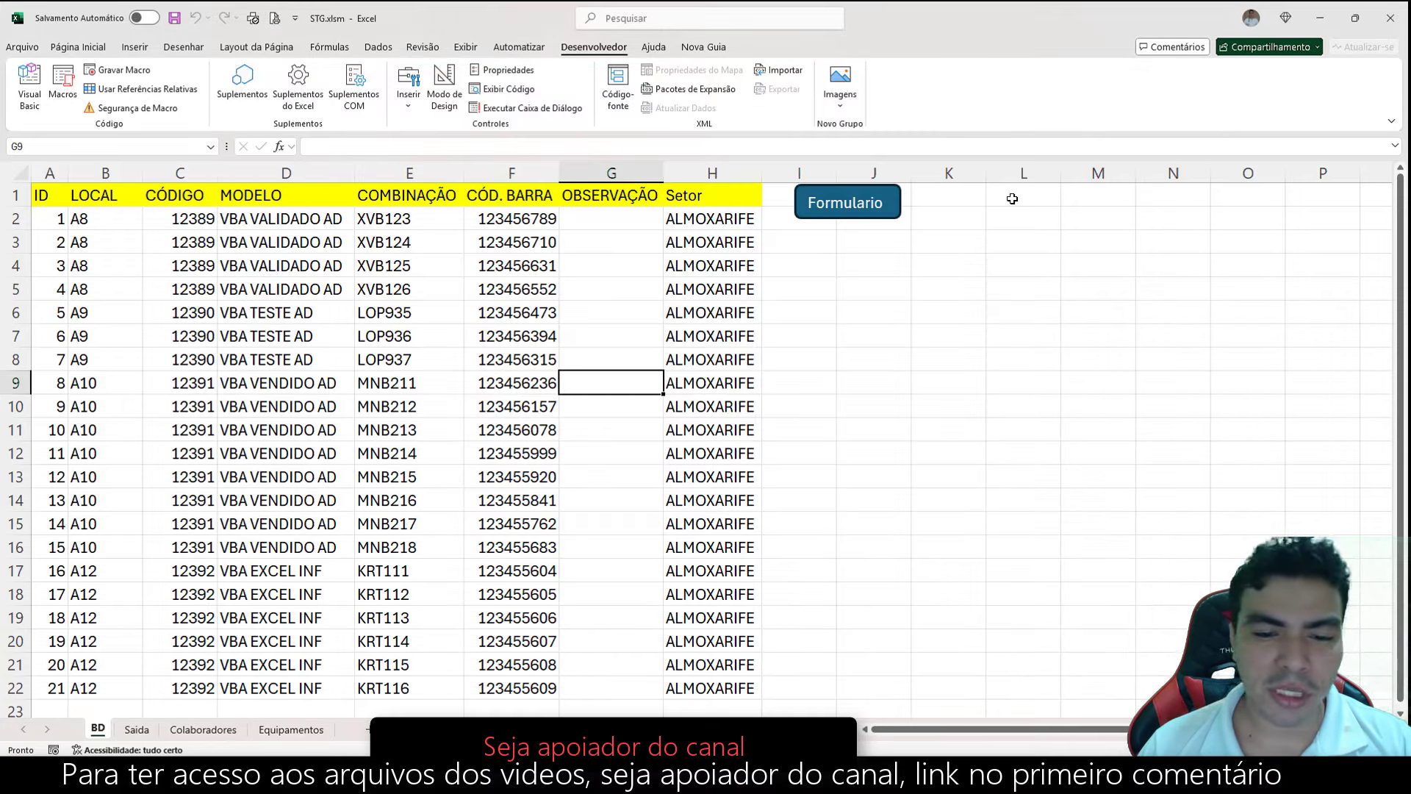
left_click(22, 81)
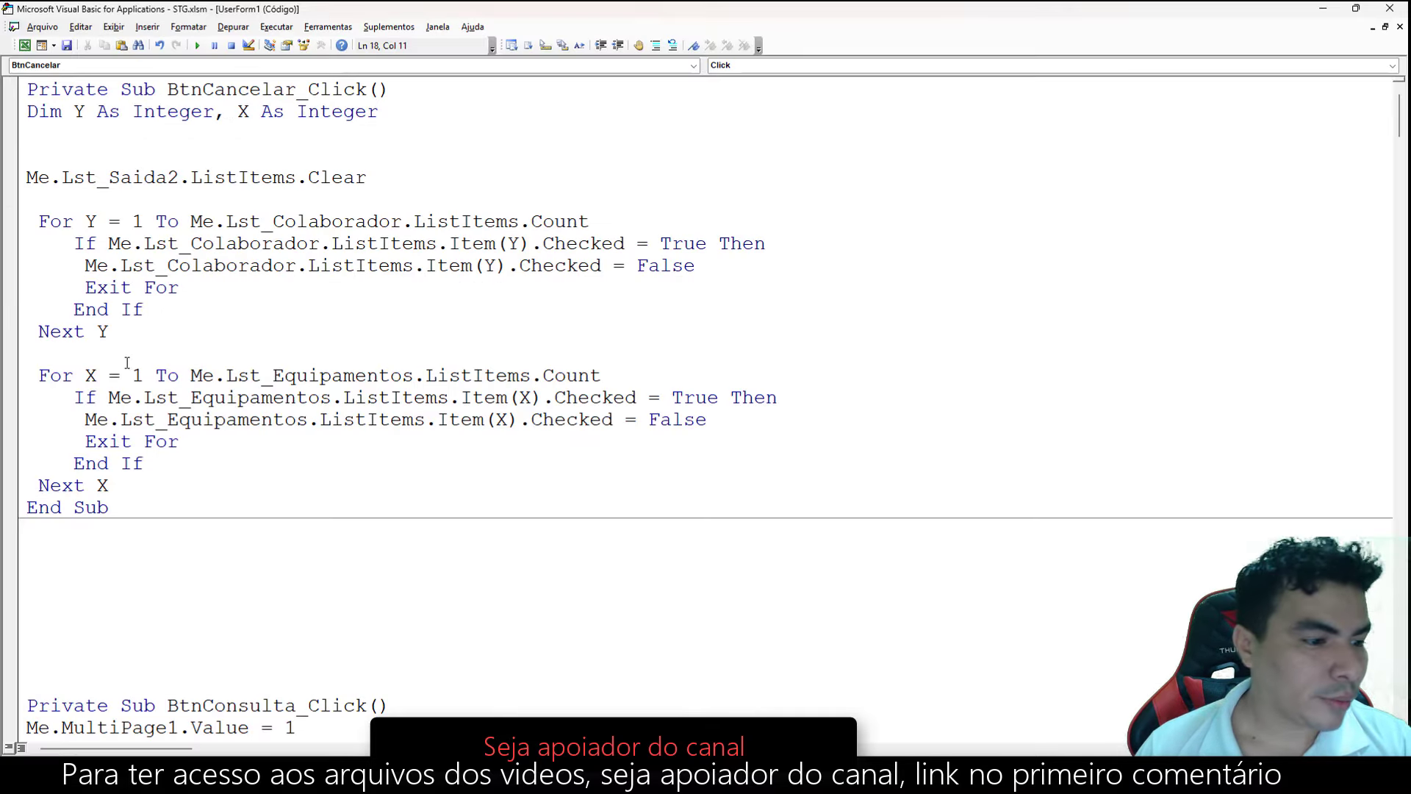
left_click(114, 27)
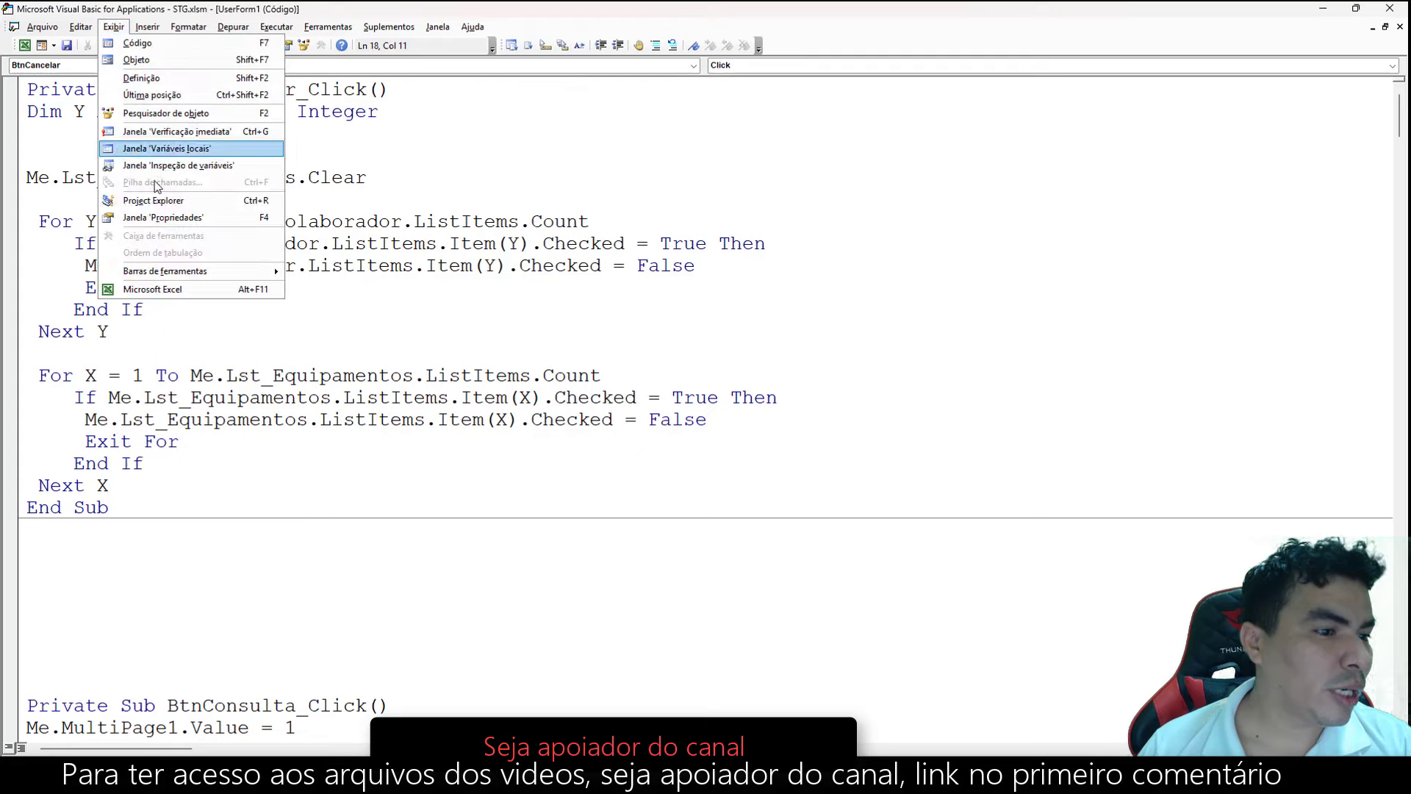
left_click(140, 190)
double_click(80, 205)
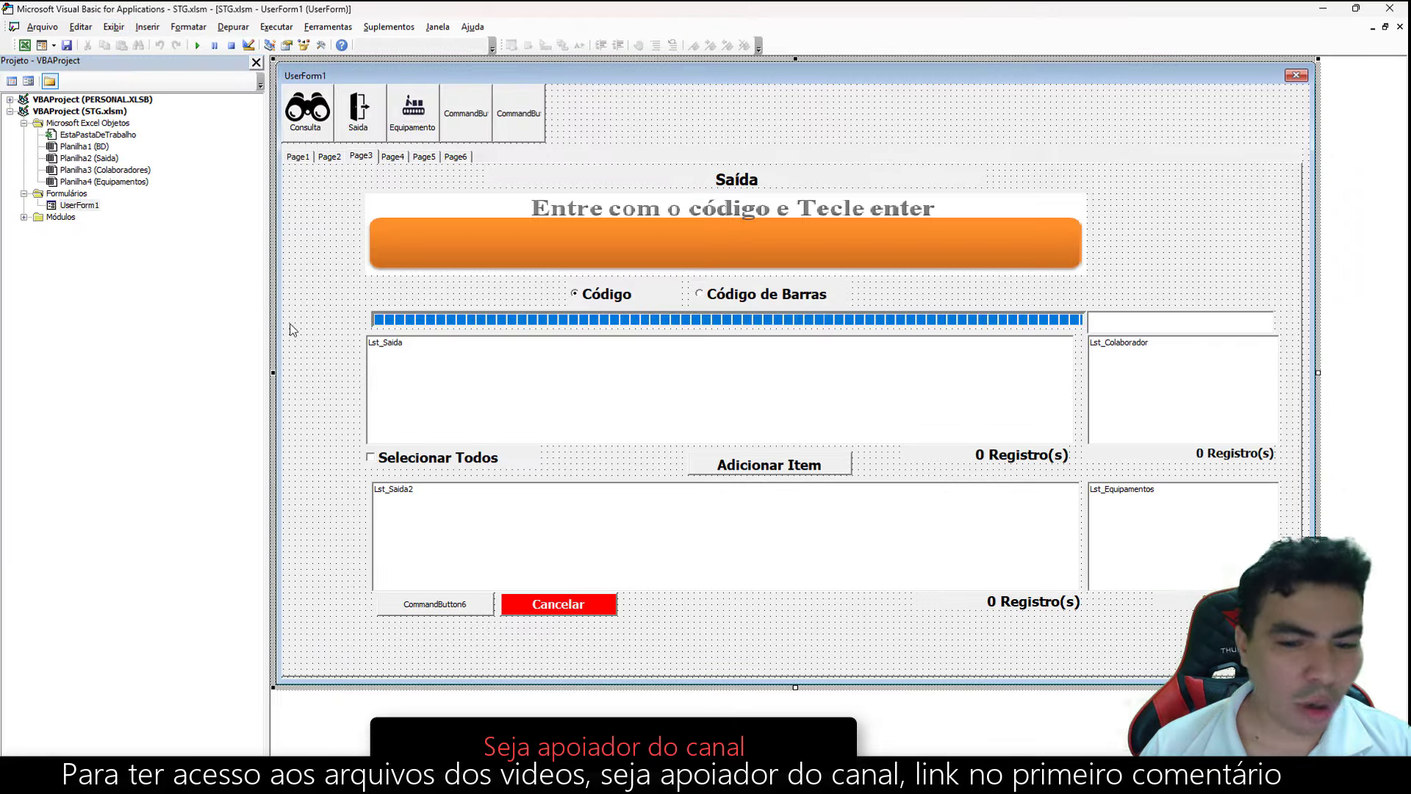
Read the lower count label's name LblTotalSaida2 in Properties, then open the Cancelar code.
right_click(1040, 603)
left_click(1079, 486)
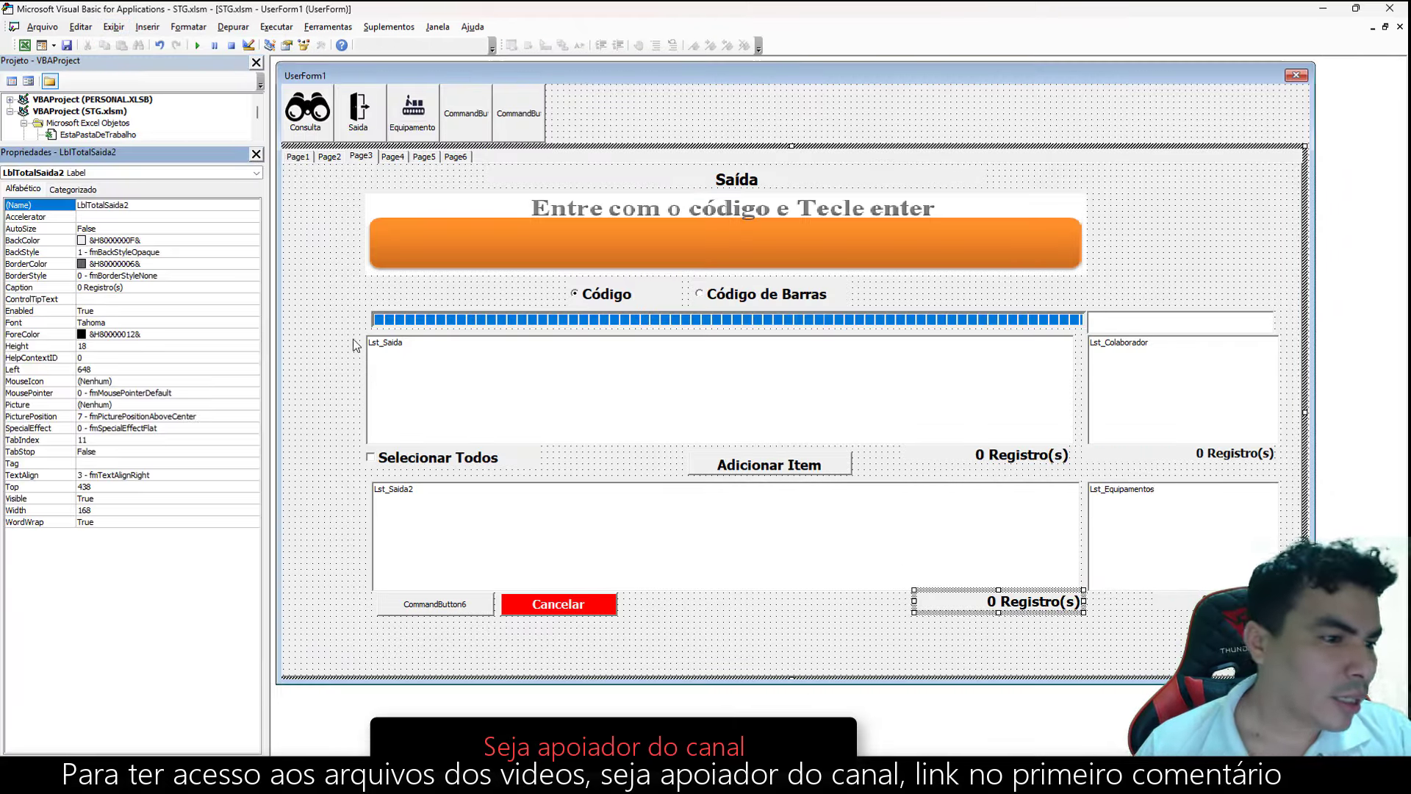
left_click(148, 204)
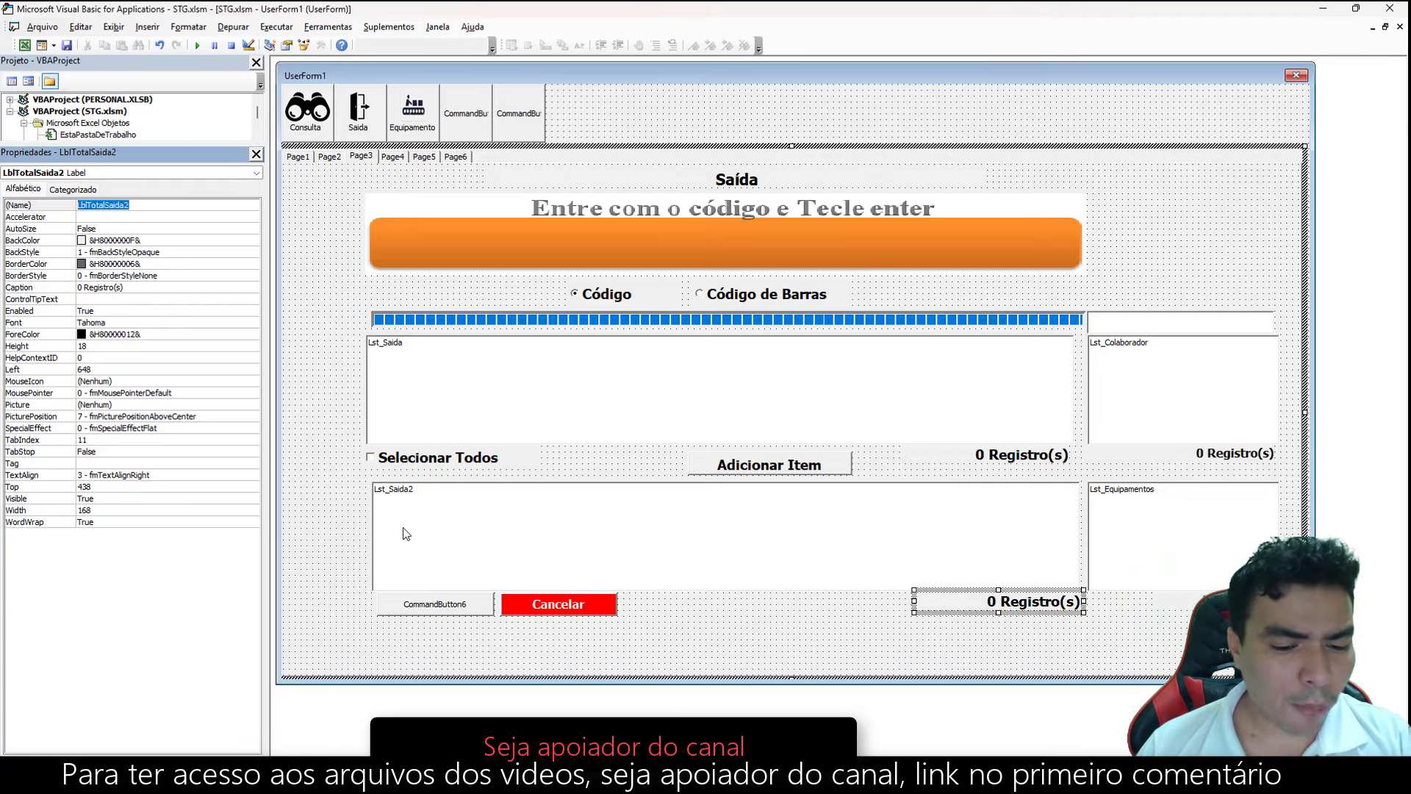
double_click(556, 601)
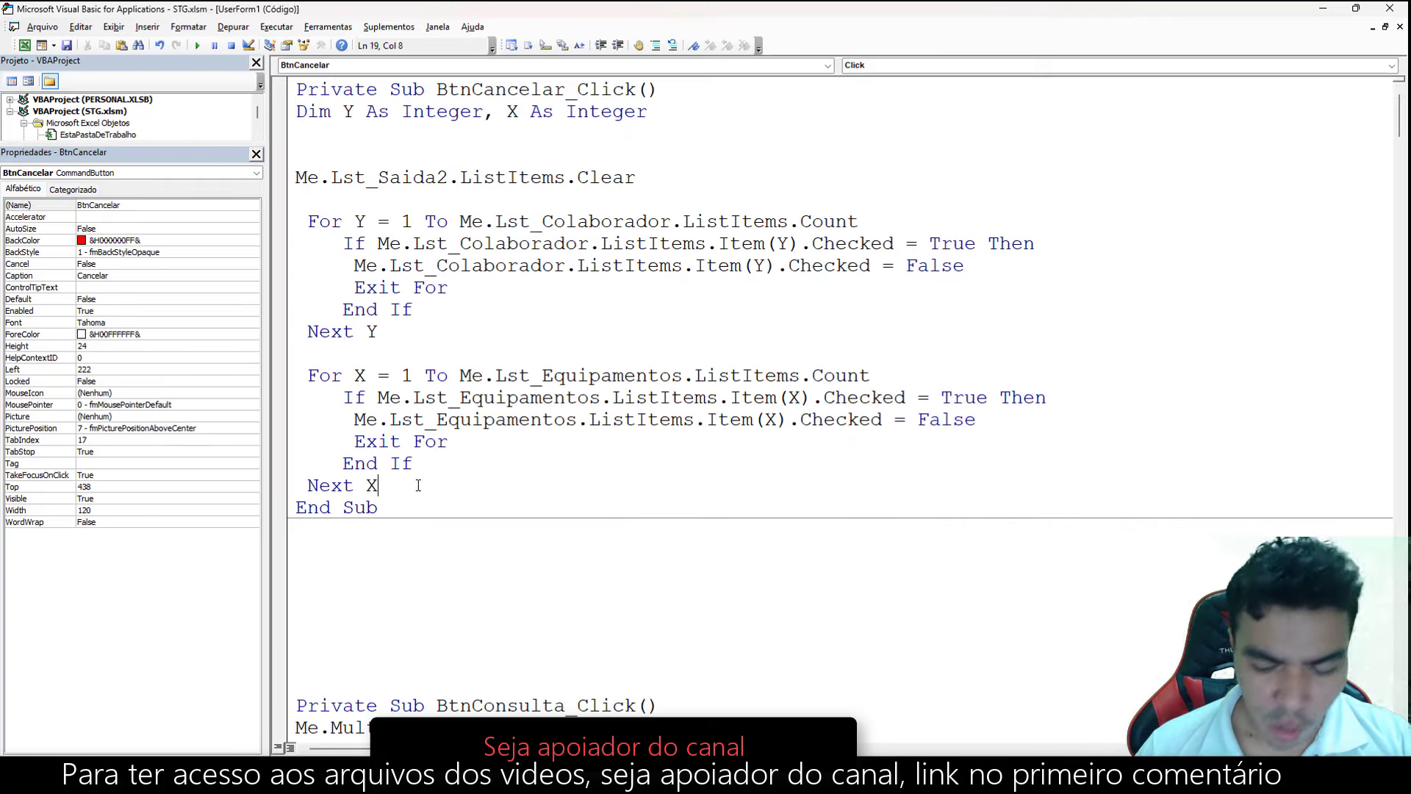
Add the line LblTotalSaida2.Object = Me.Lst_Saida2.ListItems.Count after the Clear call.
key("Return")
key("Return")
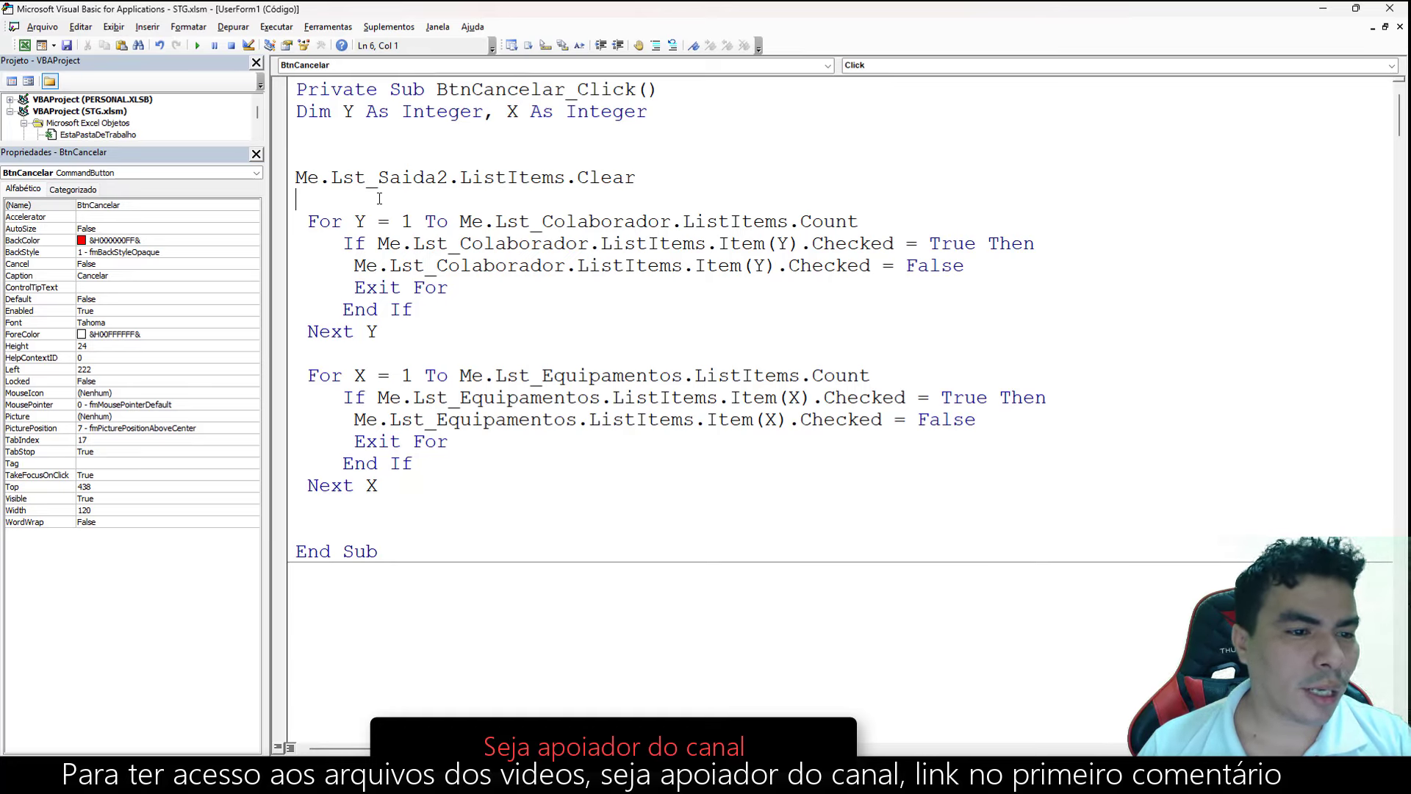
type("LblTotalSaida2")
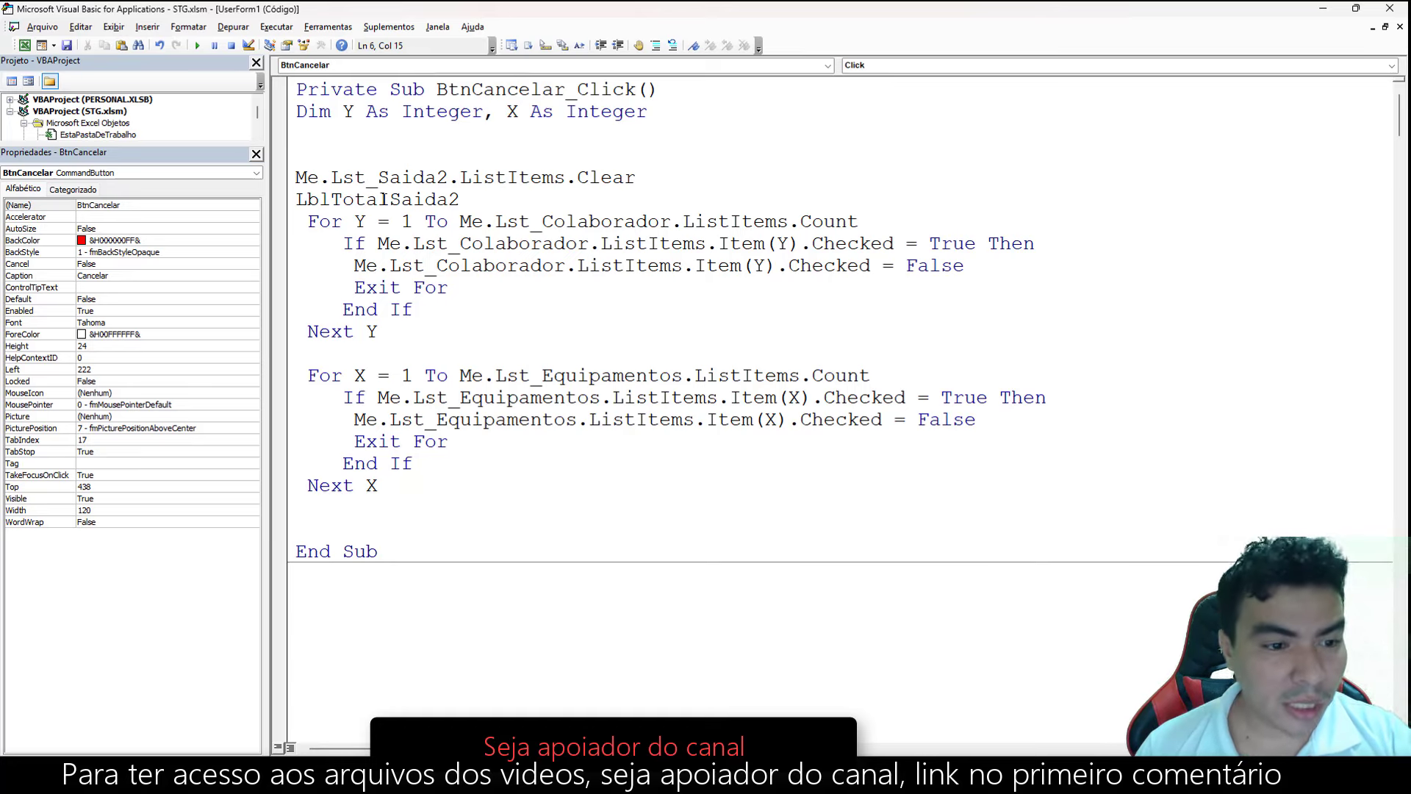
type(".")
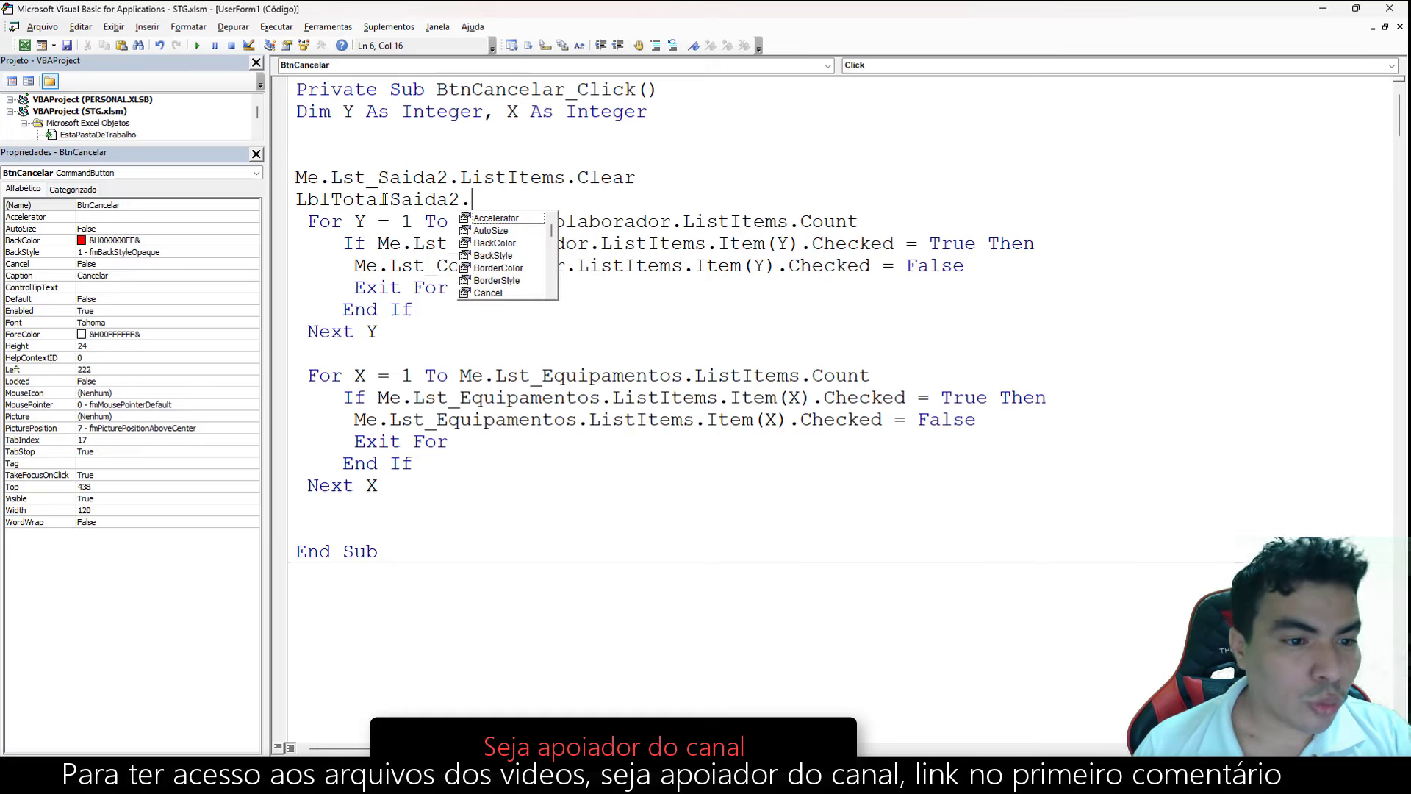
type("ob")
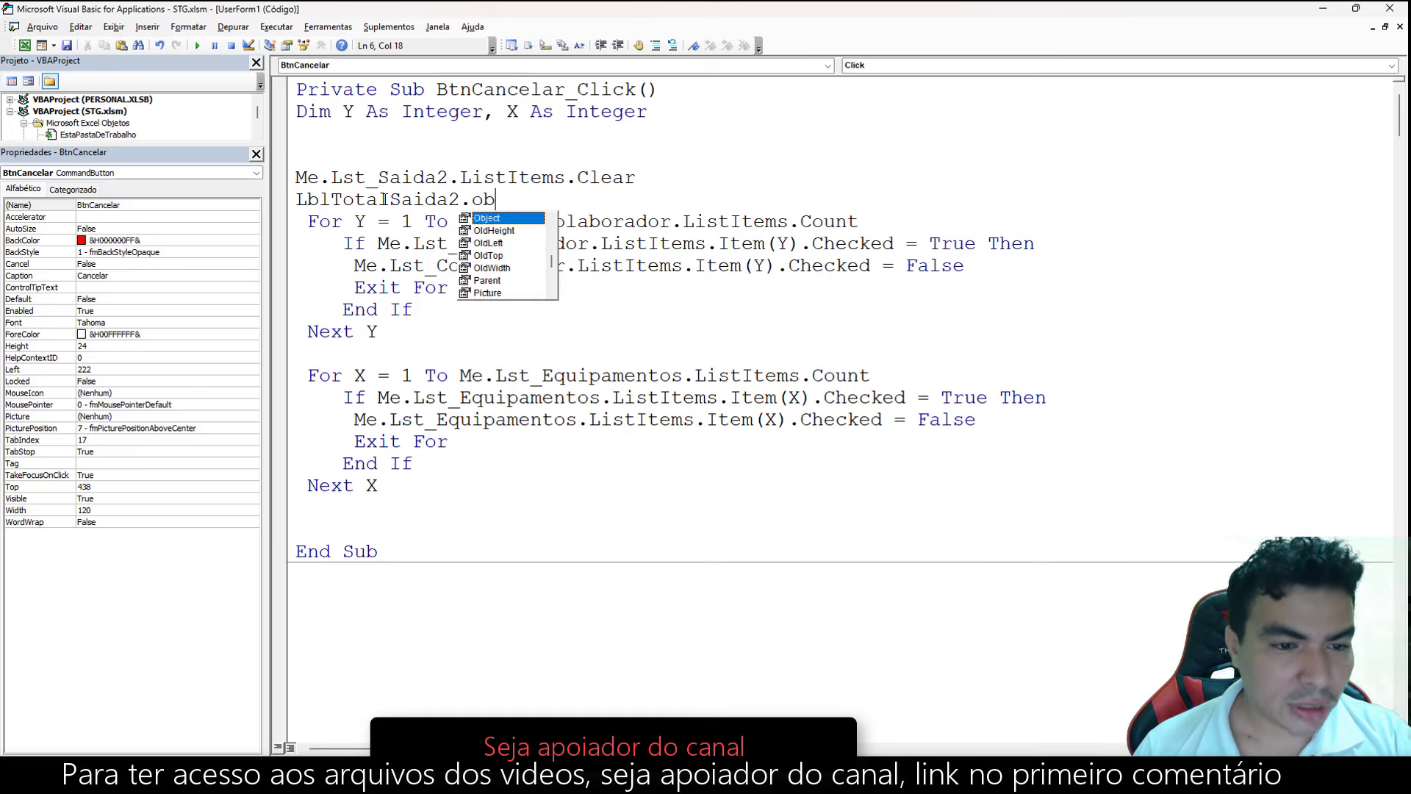
key("Tab")
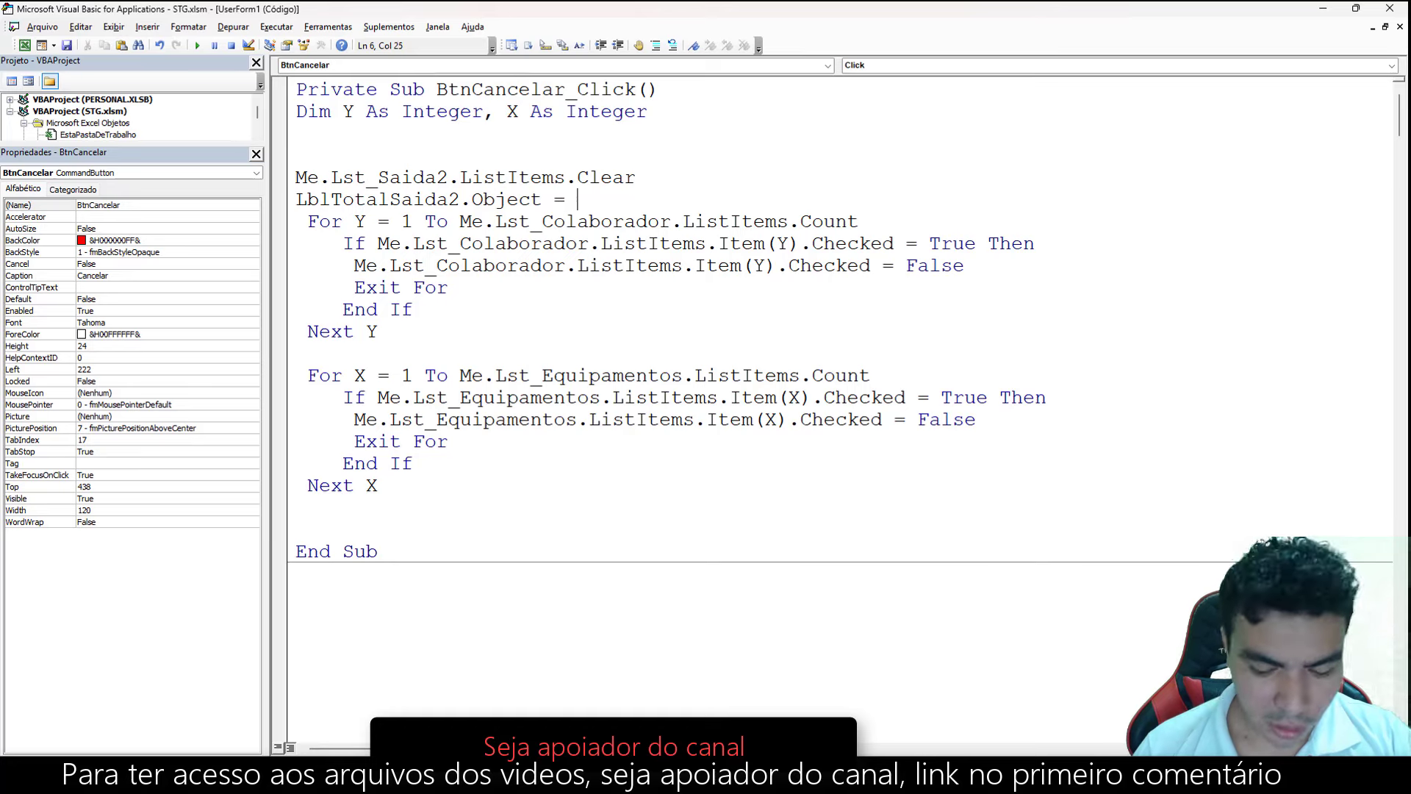
type("me.lst")
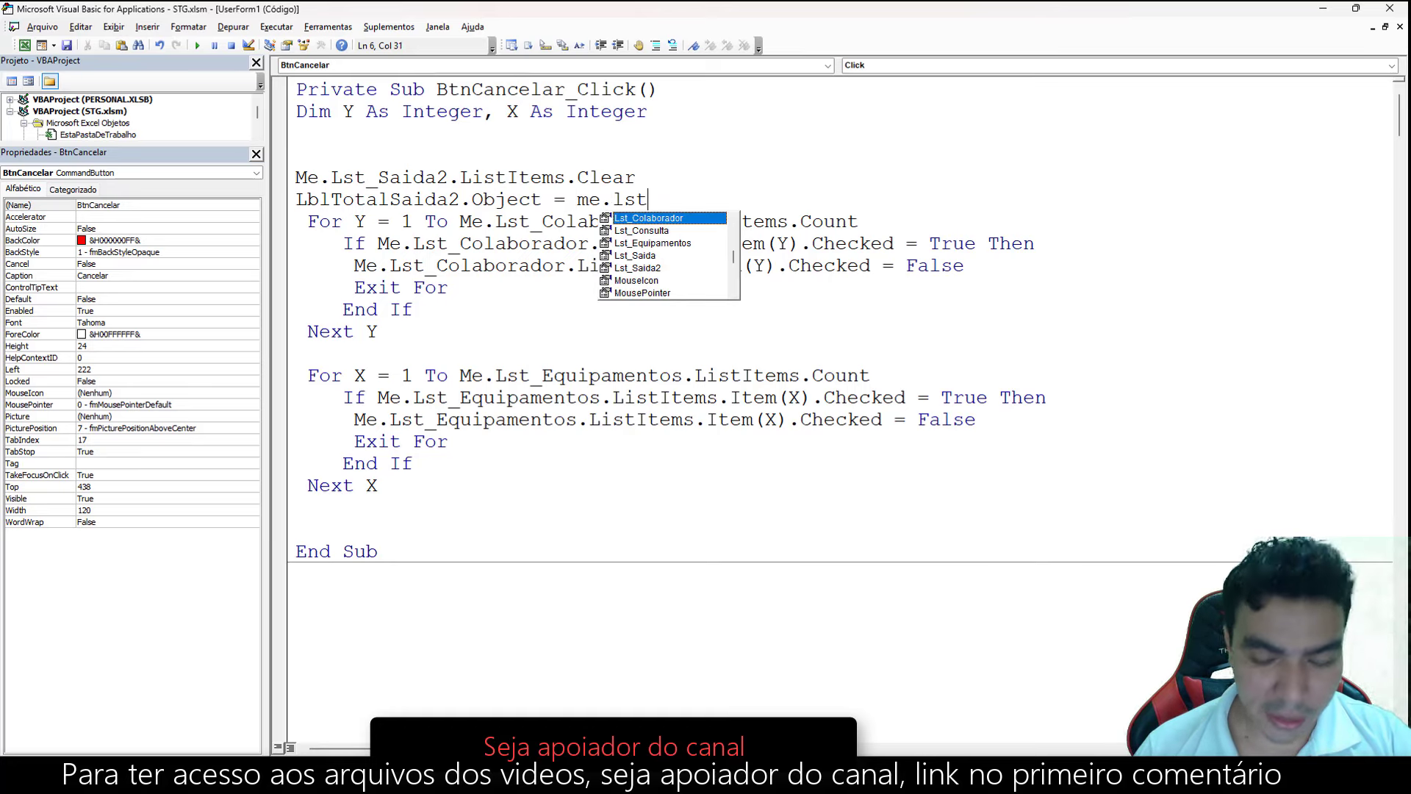
type("_sa")
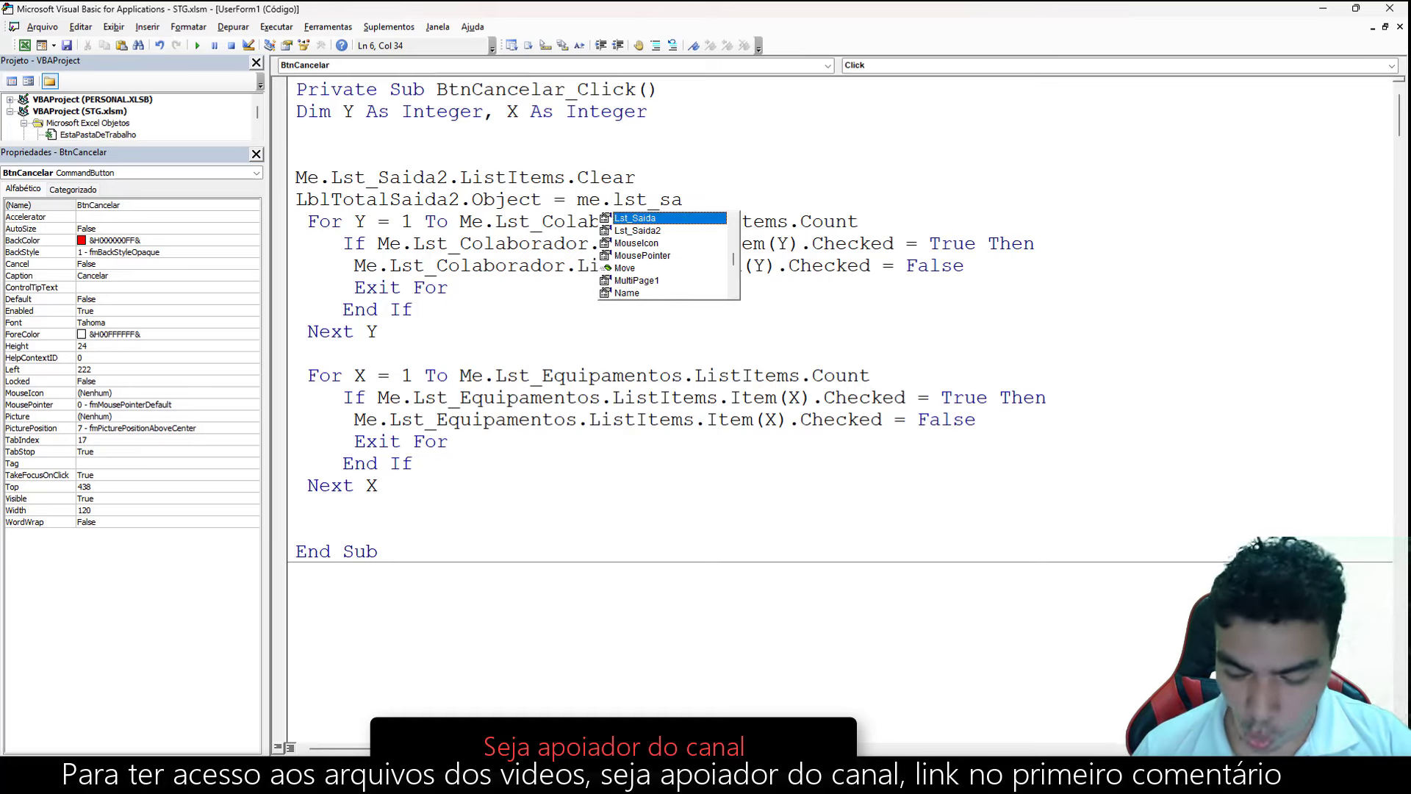
key("Down")
key("Tab")
type(".li")
key("Tab")
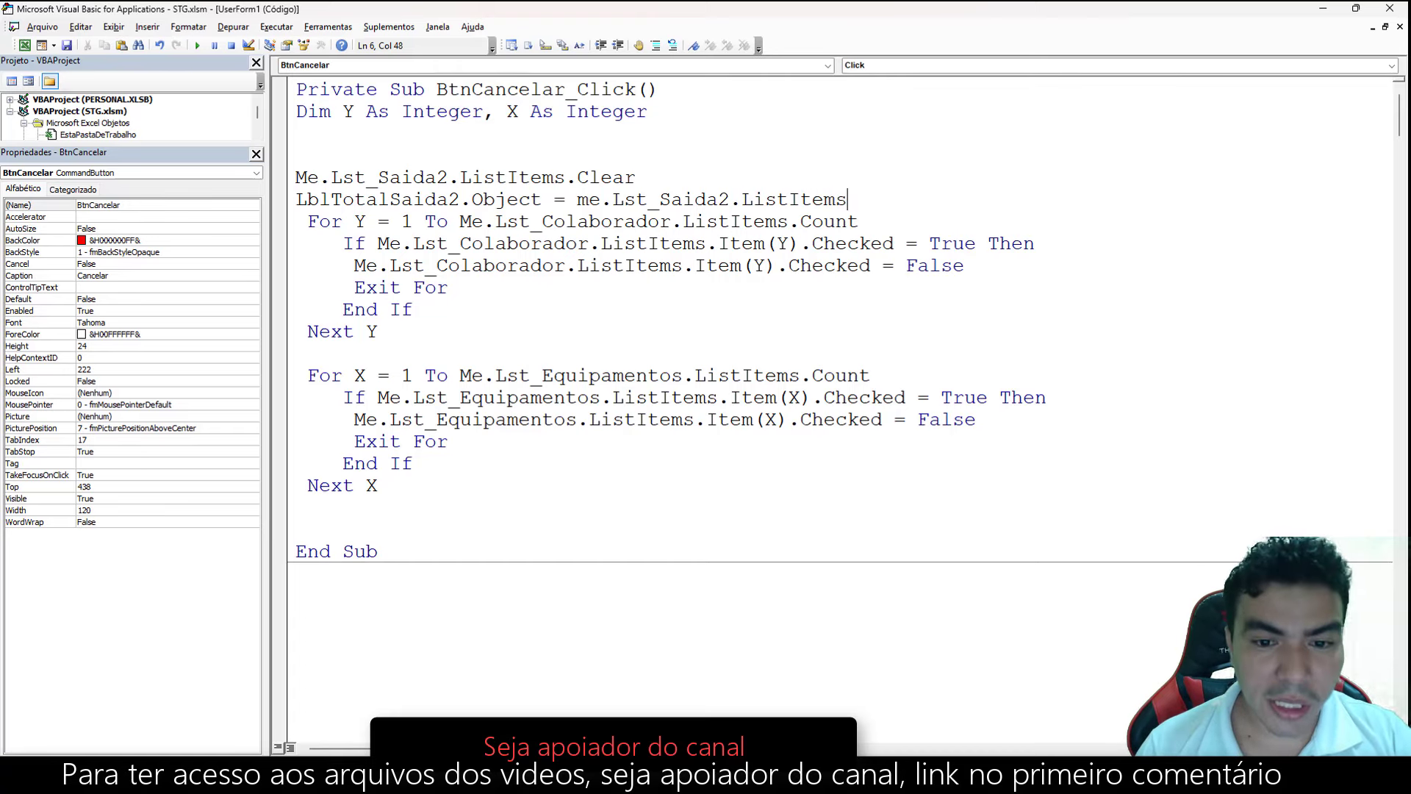
type(".c")
key("Tab")
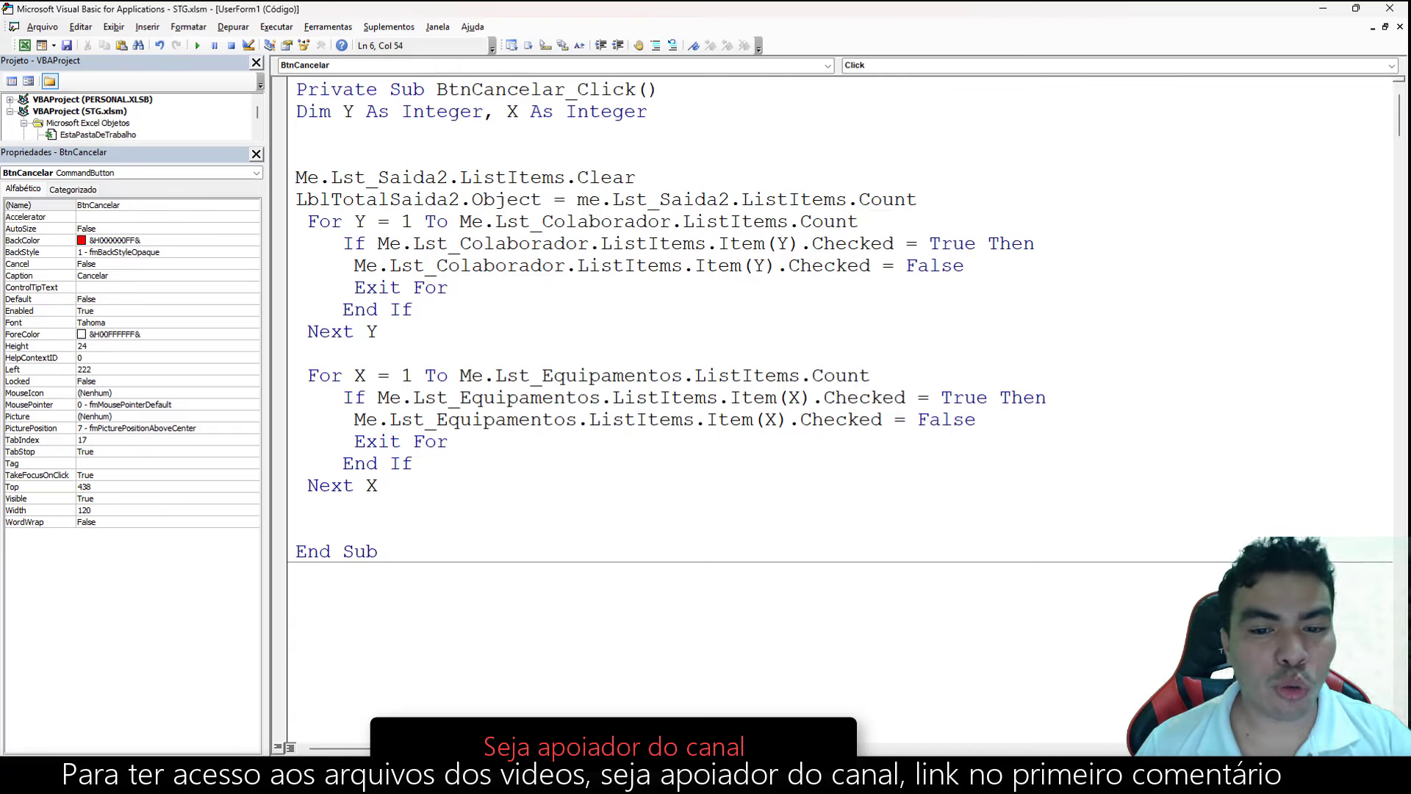
key("Return")
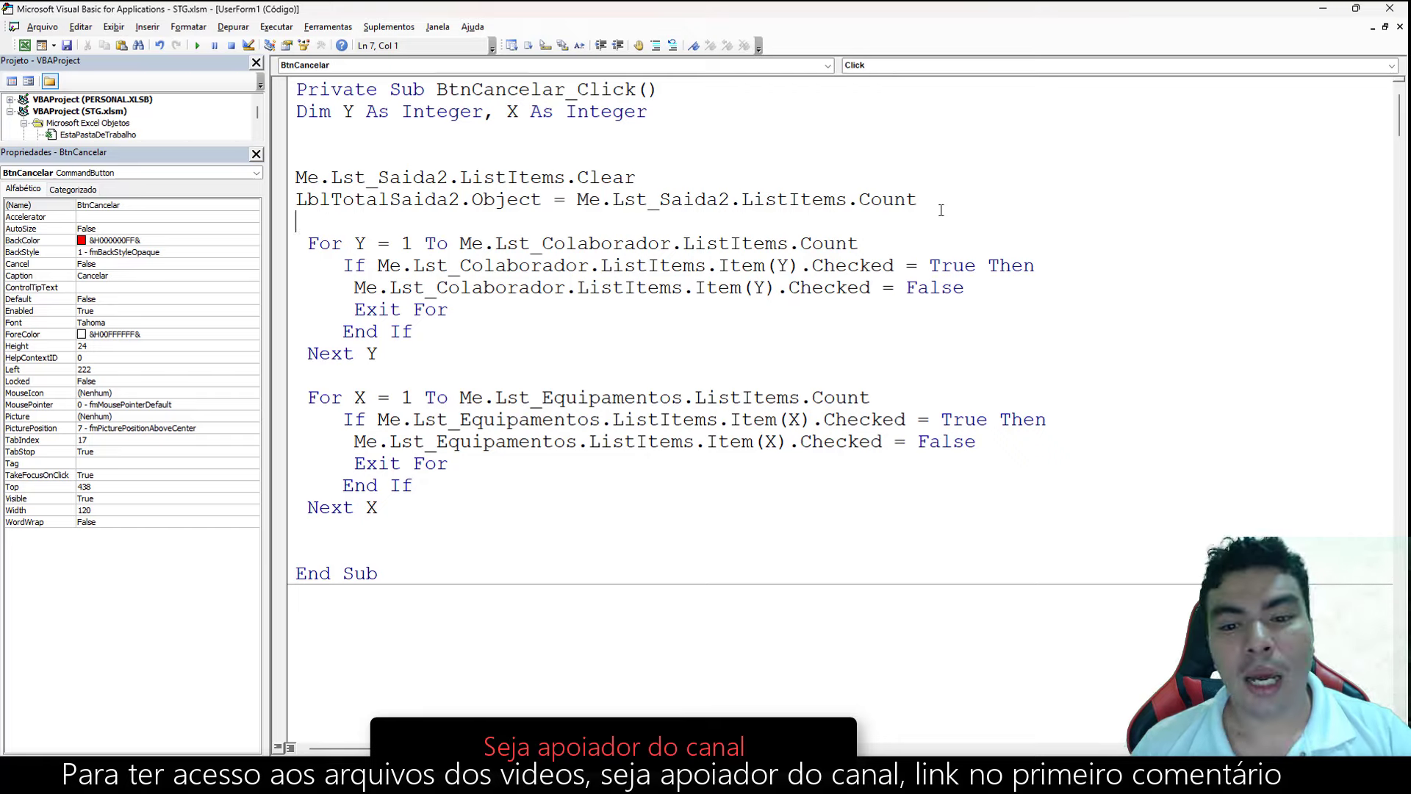
Append & " Registro(s)" to that line, close the side panels, and run the form.
left_click(941, 210)
type("&")
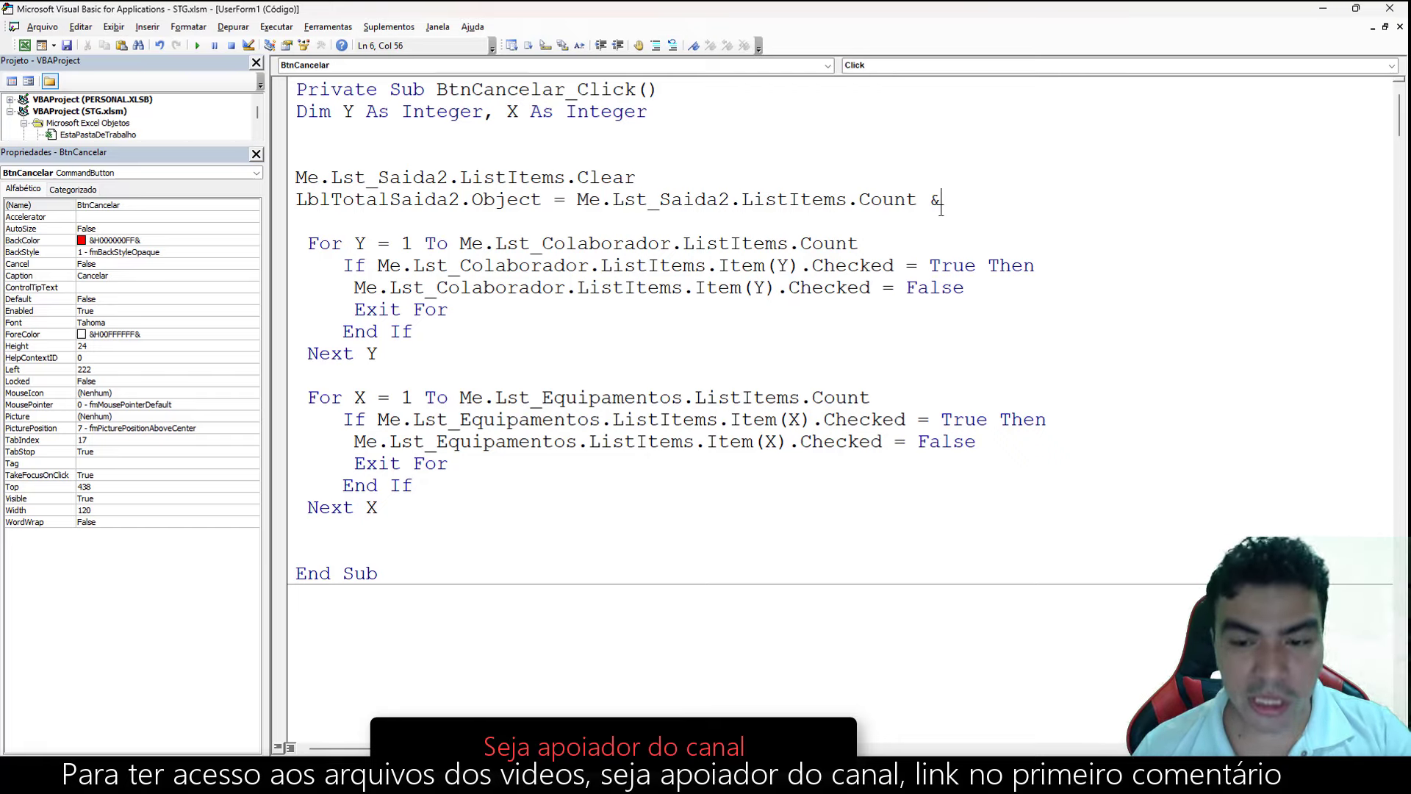
left_click(256, 63)
left_click(257, 65)
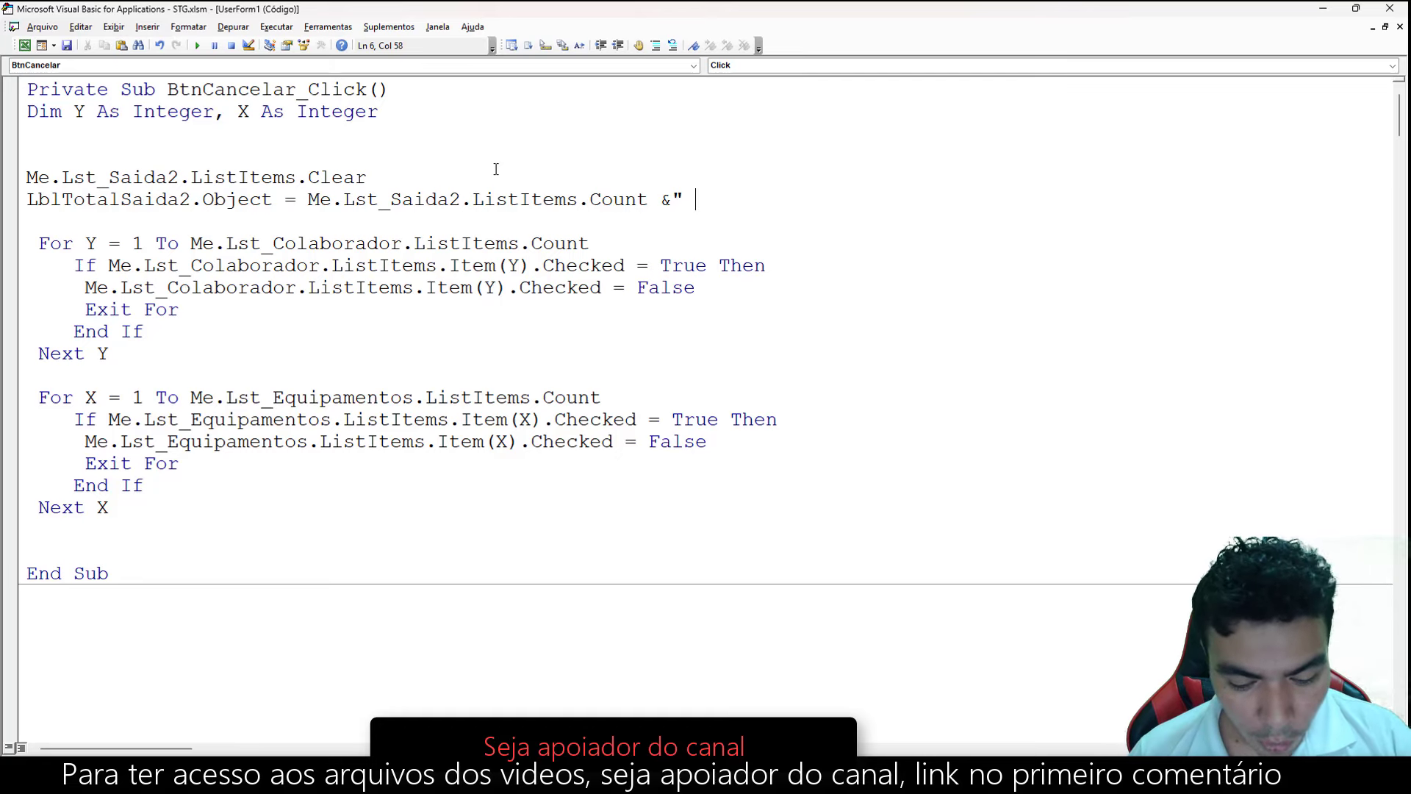
type("Registro(s")
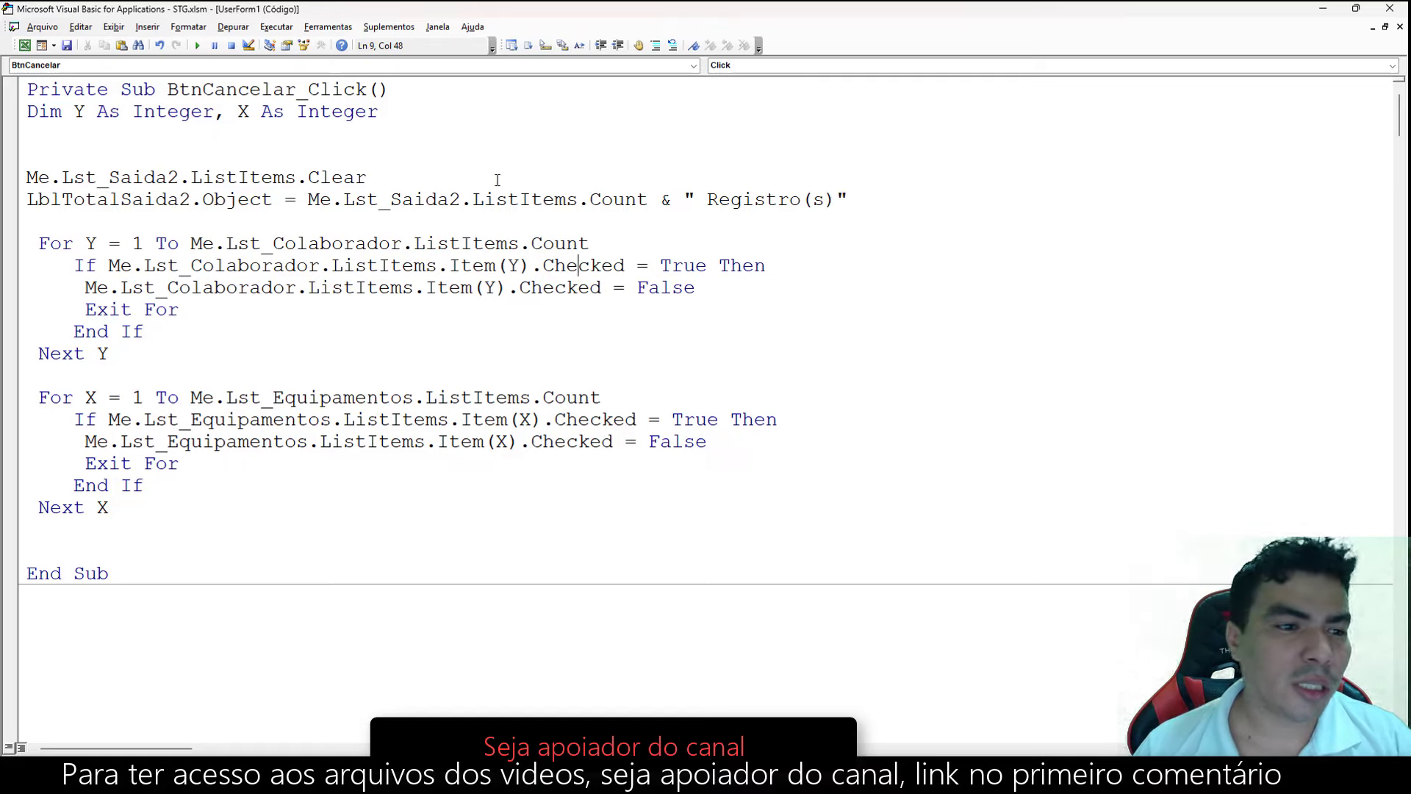
left_click(197, 46)
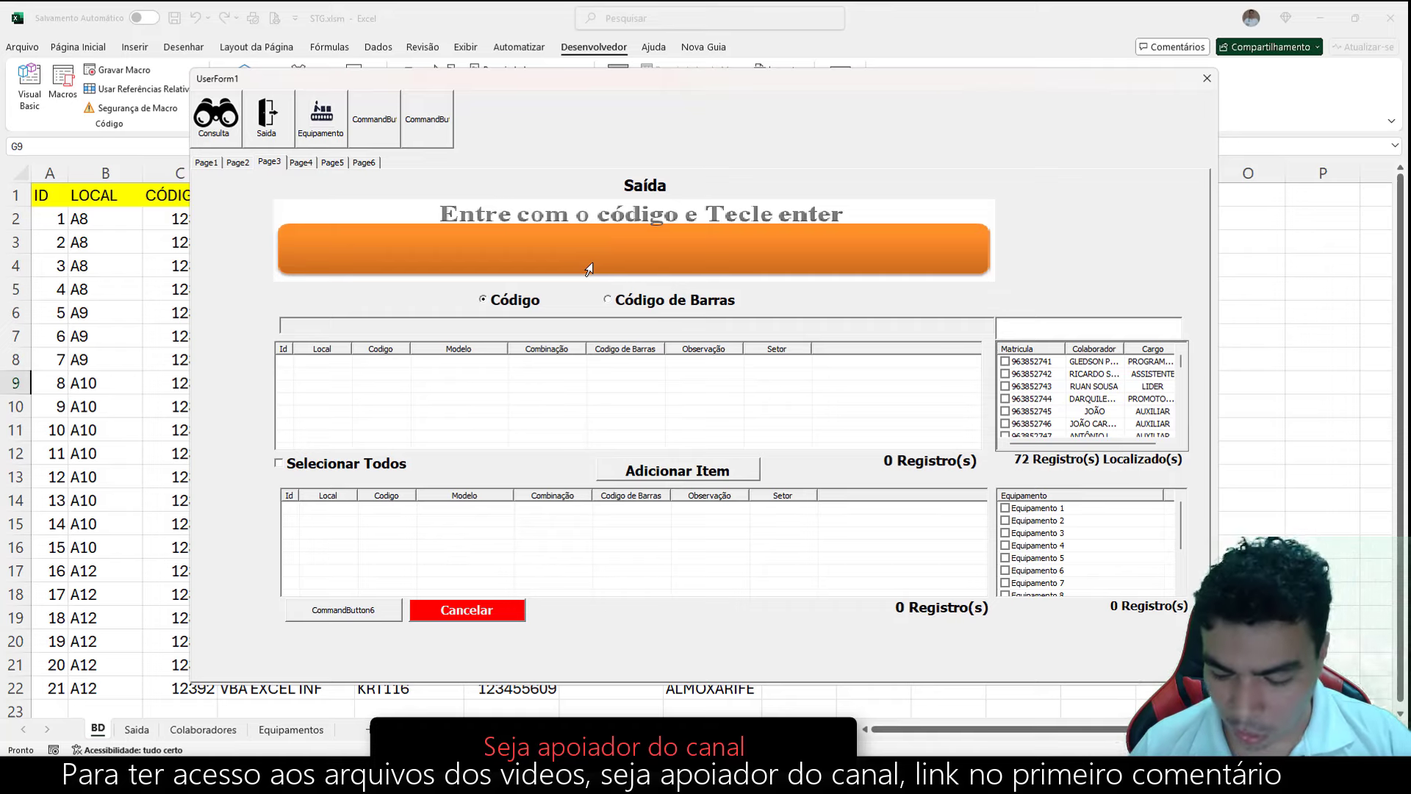
Search 12390, add the found items, tick Equipamento 4 and a collaborator, then cancel.
type("12390")
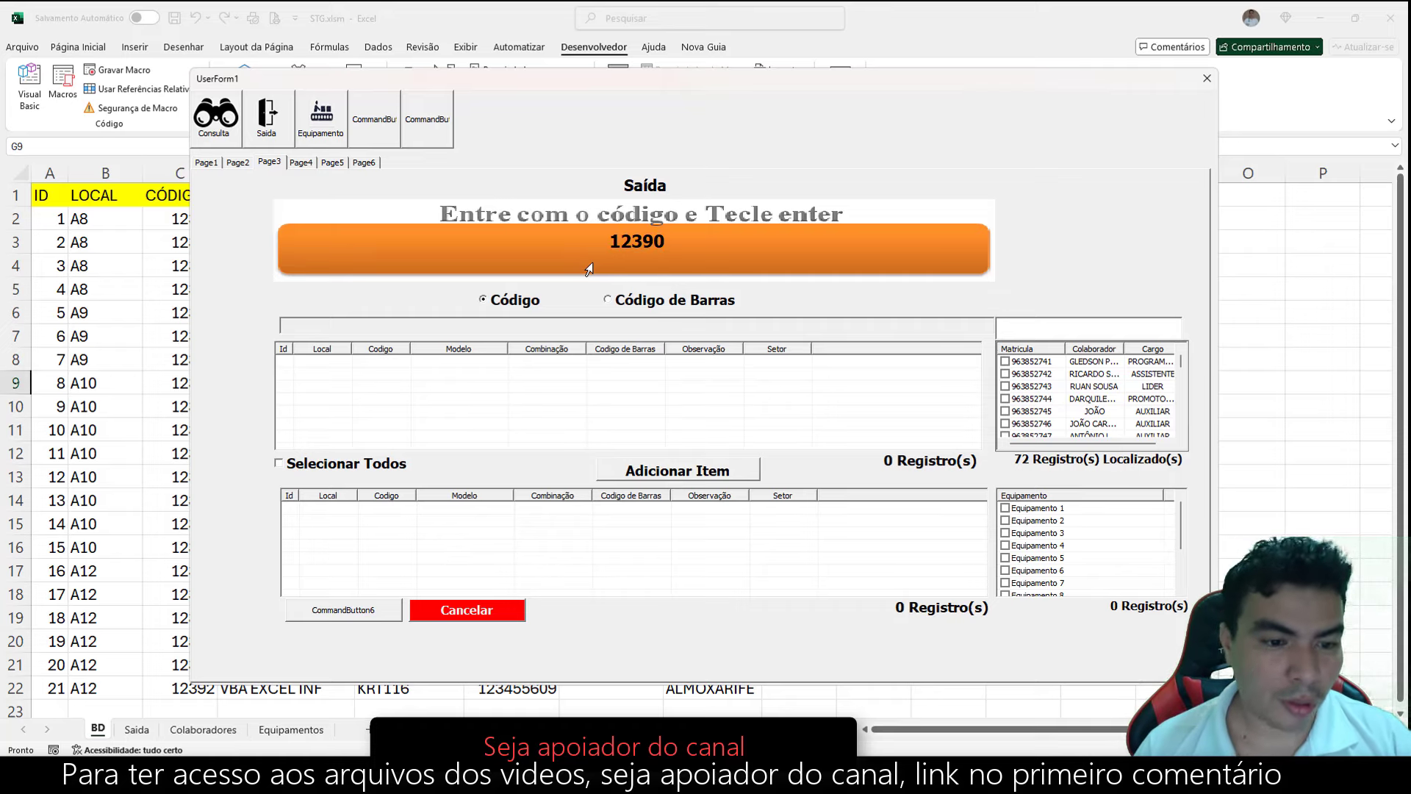
key("Return")
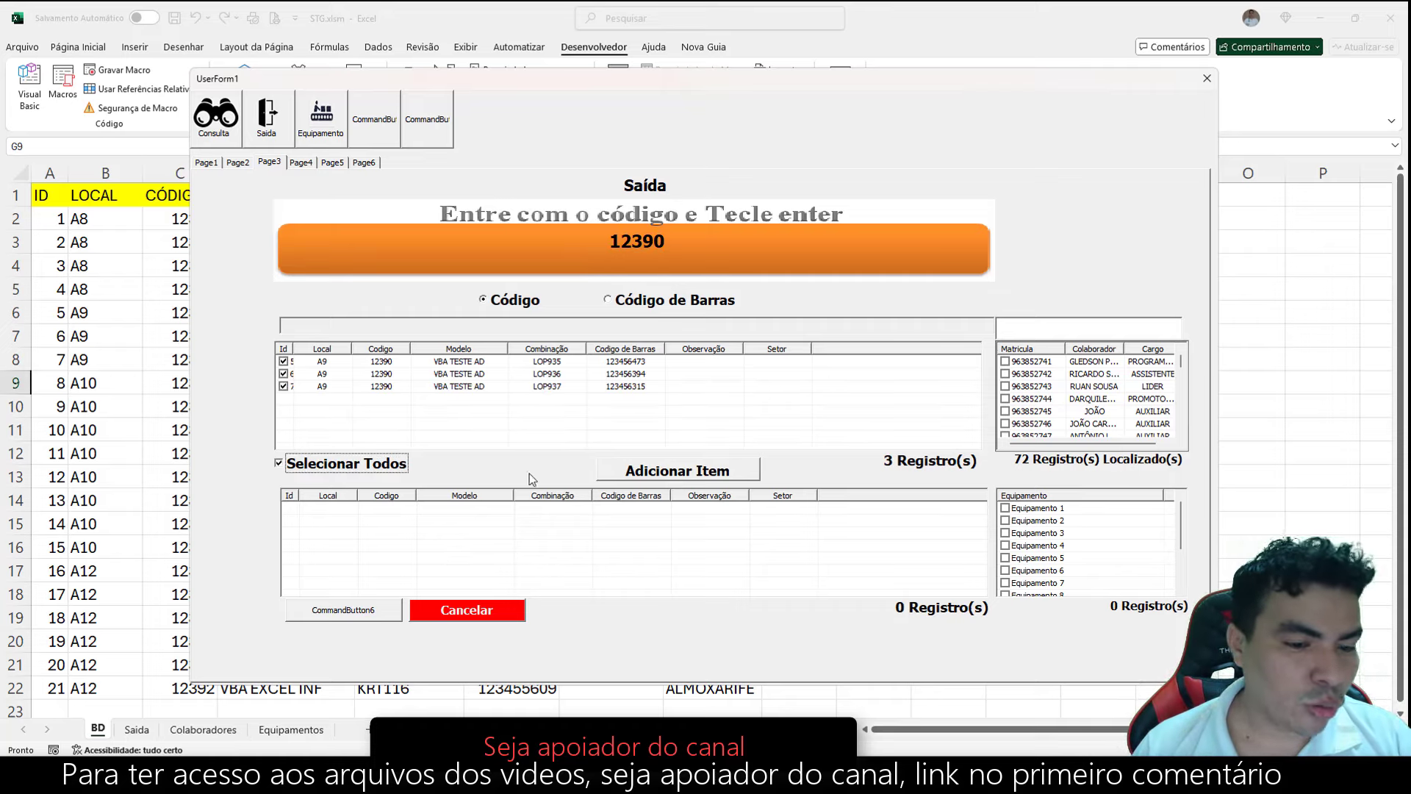
left_click(635, 475)
left_click(1005, 546)
left_click(1005, 373)
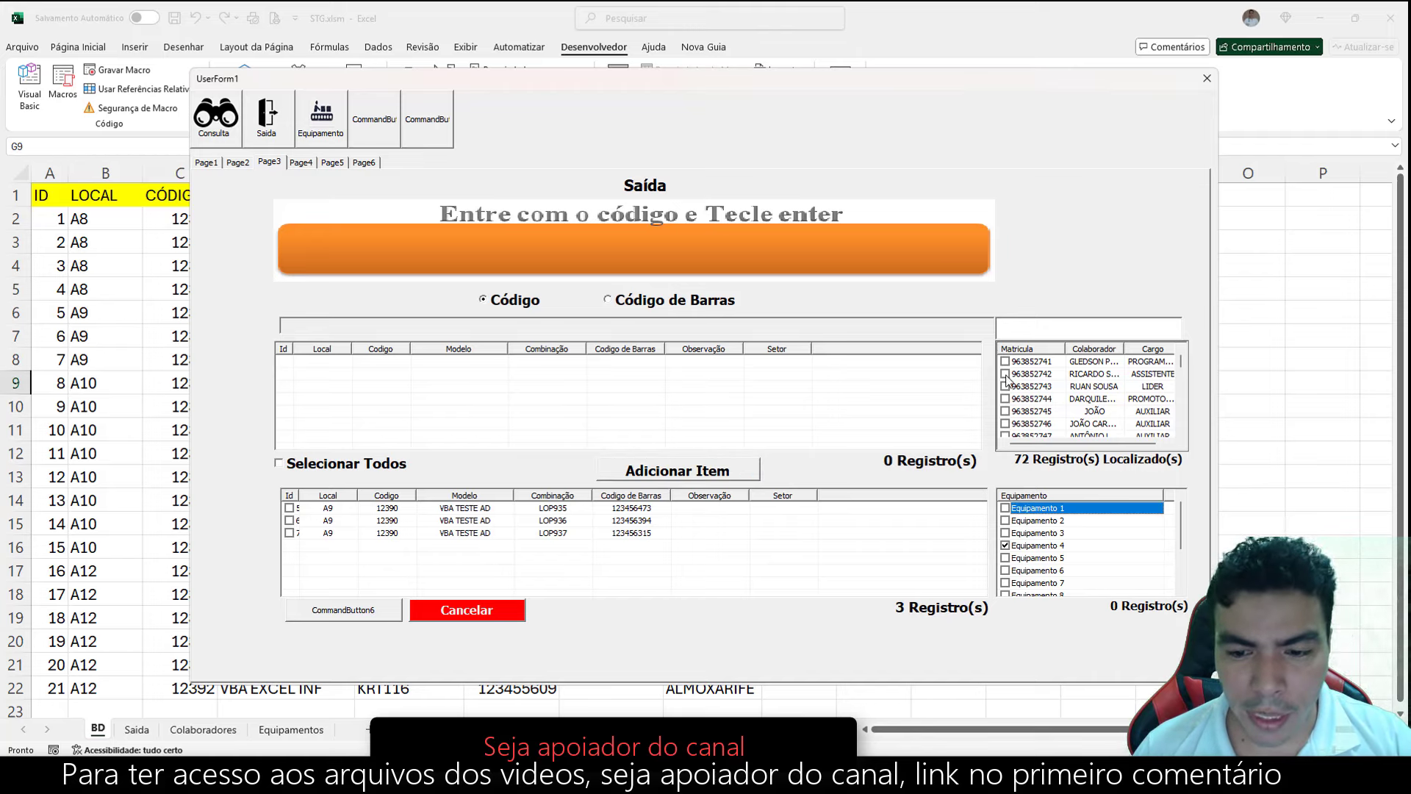
left_click(432, 617)
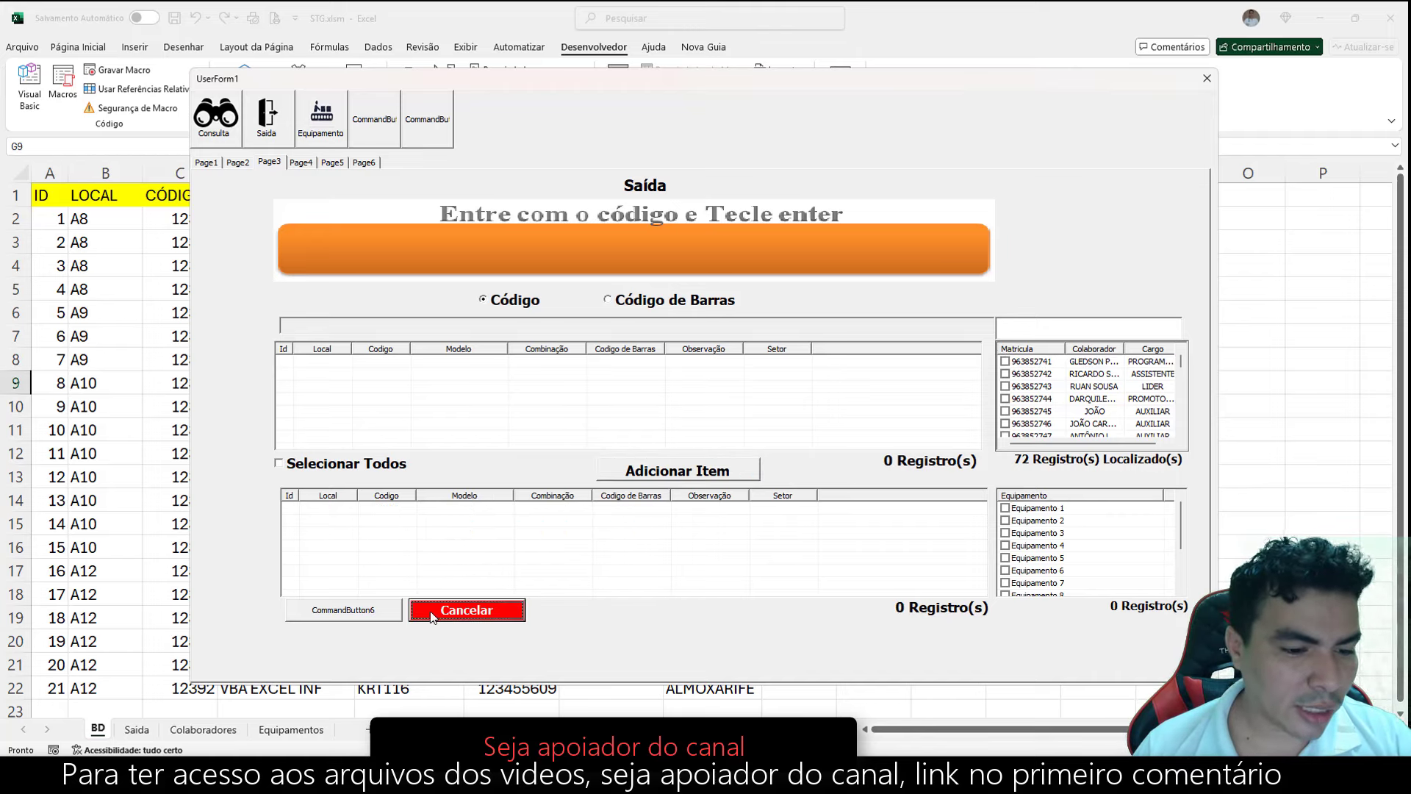
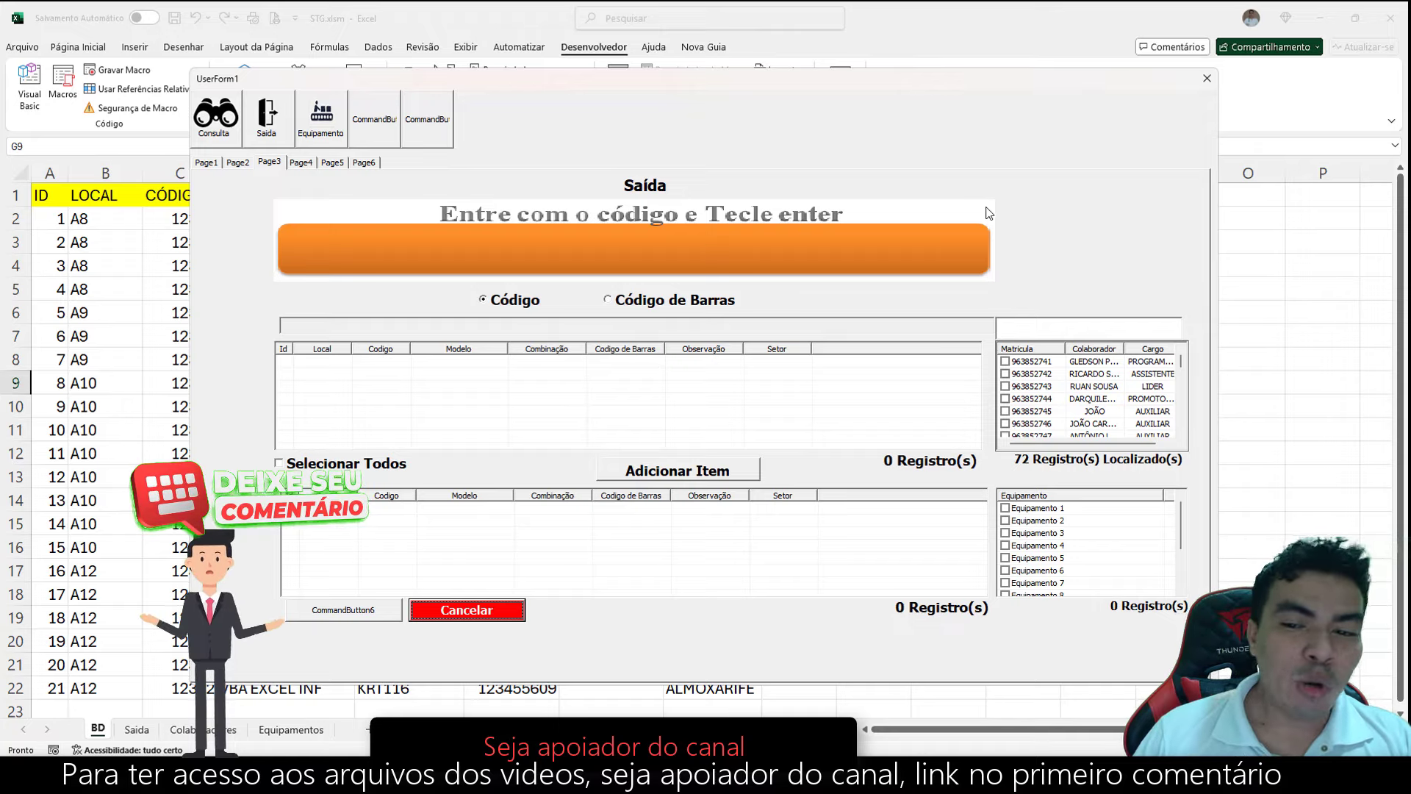
Close UserForm1, open its VBA code, and insert blank lines above BtnCancelar_Click.
left_click(1207, 78)
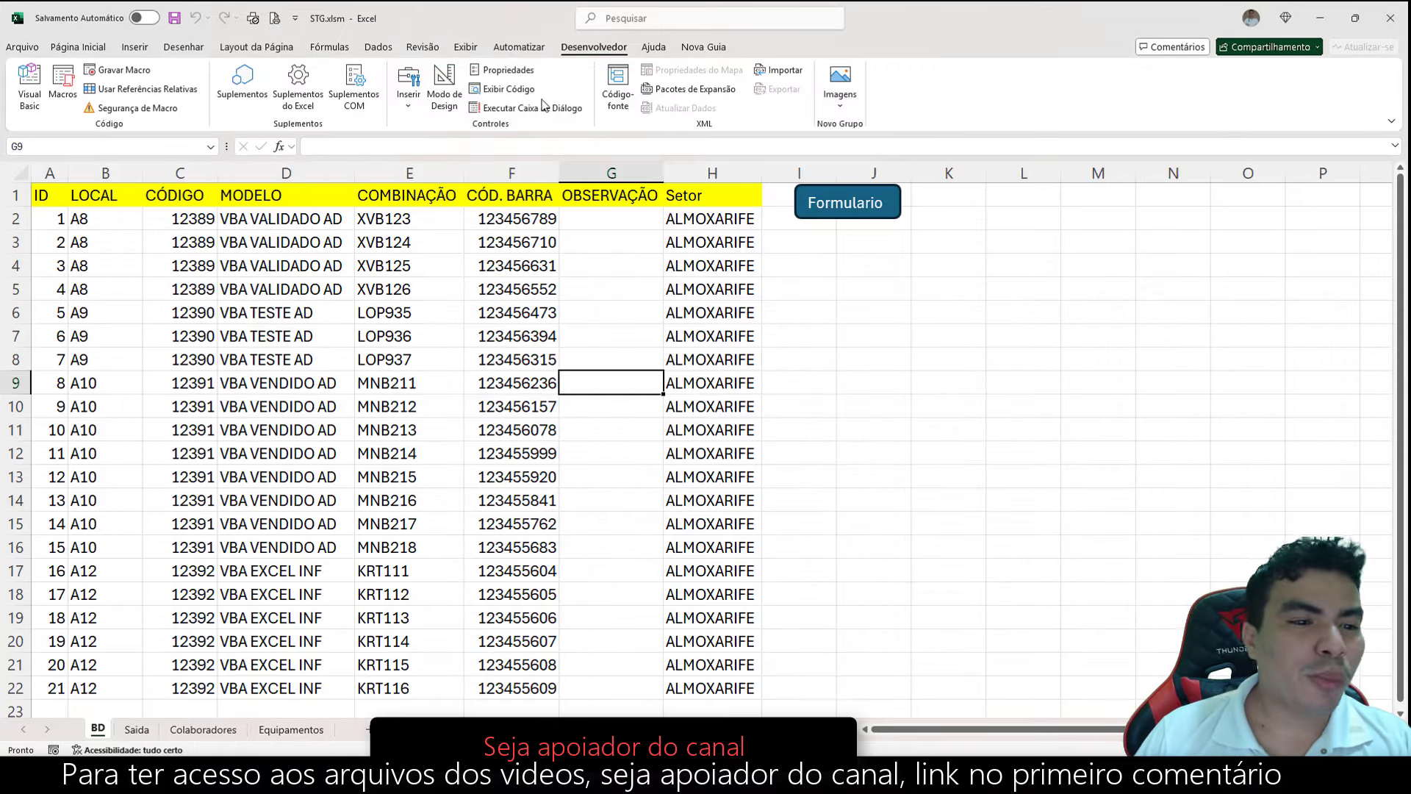
left_click(28, 85)
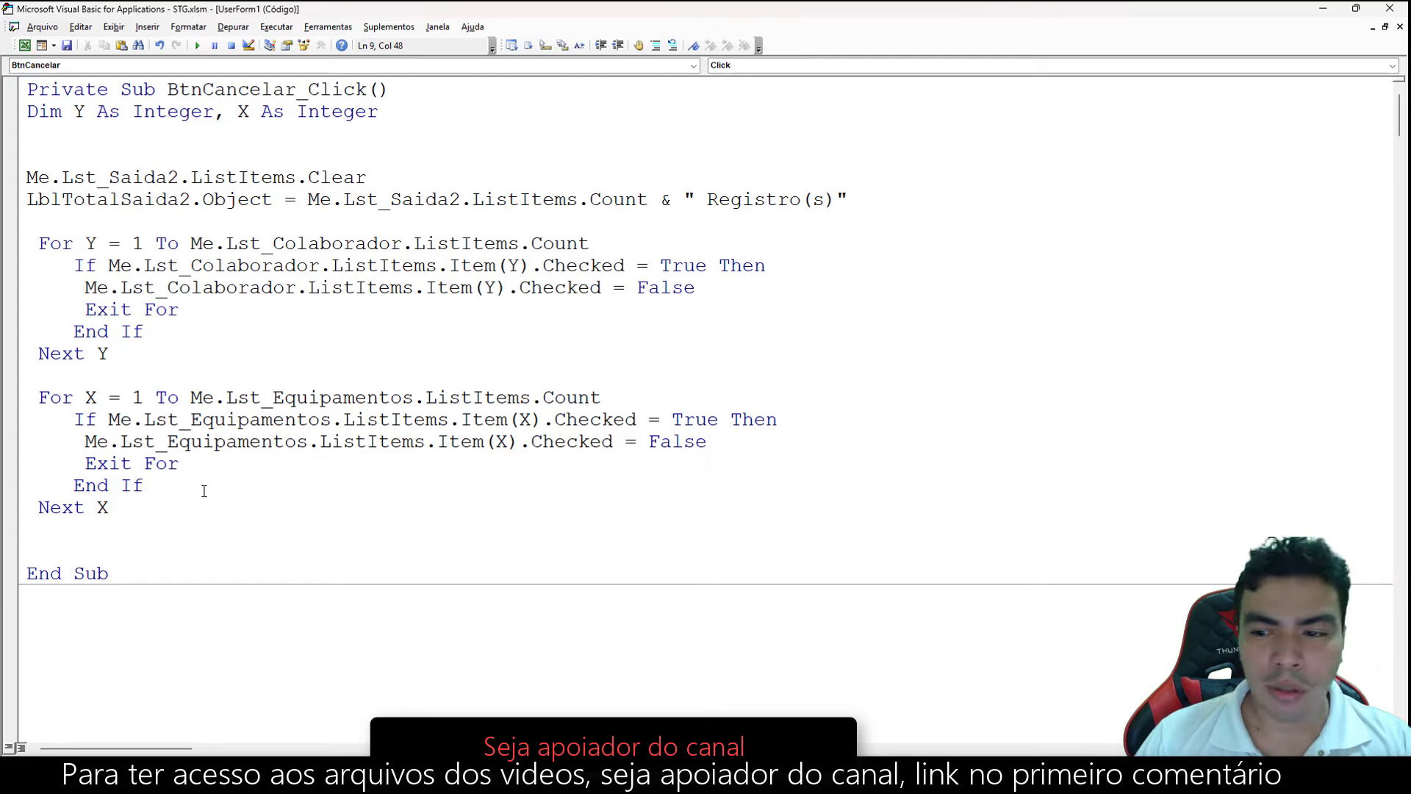
scroll(203, 491, "down", 2)
left_click(110, 500)
scroll(122, 435, "up", 2)
scroll(167, 593, "down", 1)
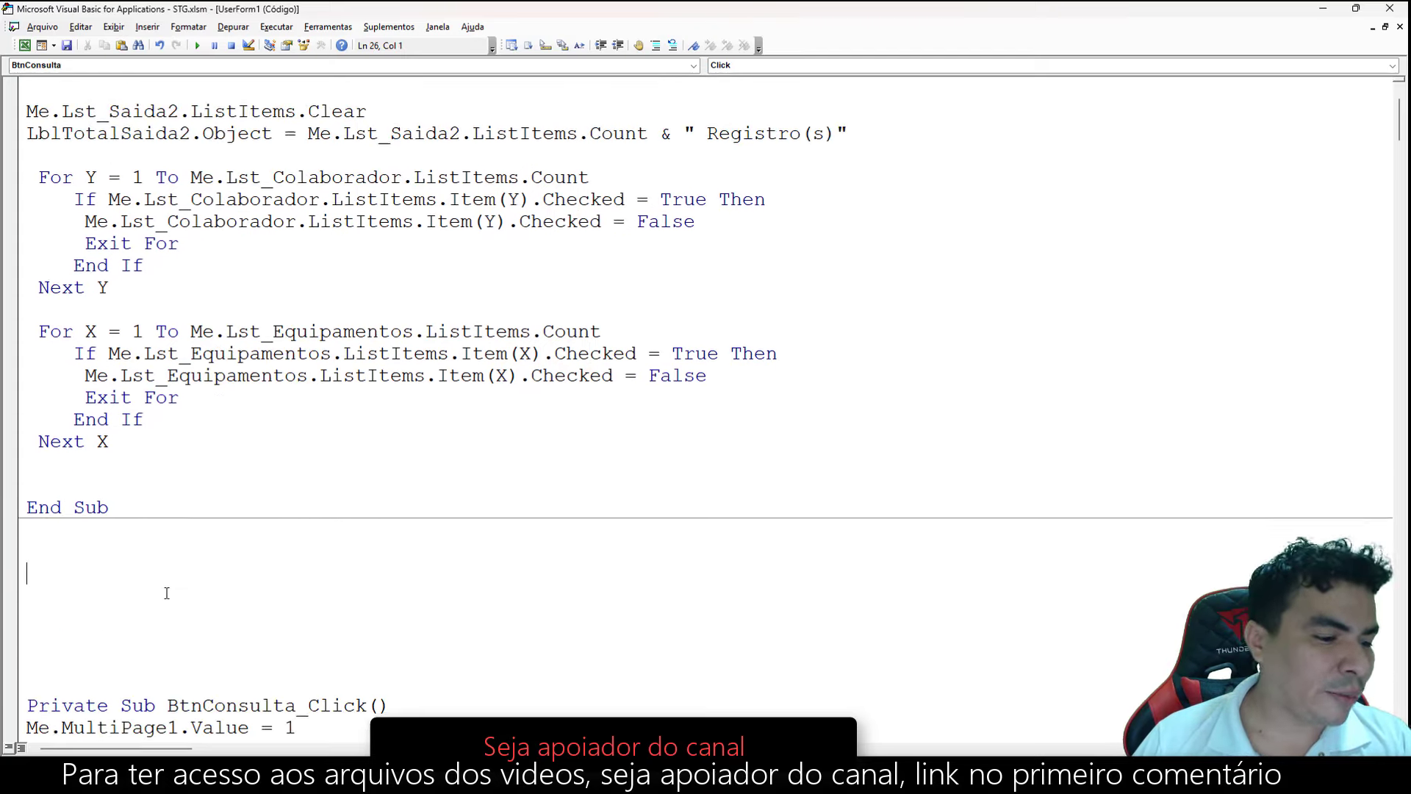
scroll(166, 594, "up", 1)
left_click(28, 89)
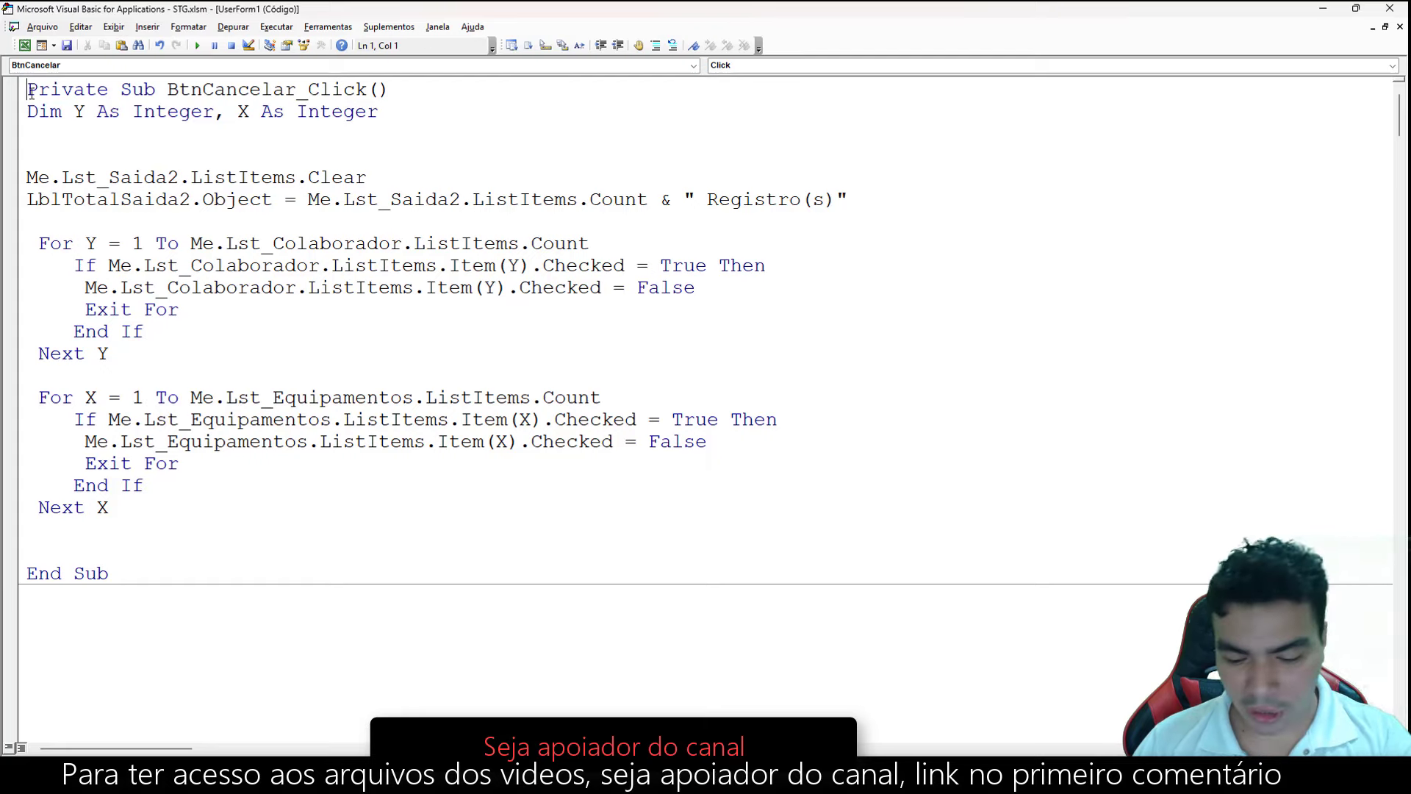
key("Return")
key("Return")
key("Return")
key("Return")
key("Return")
key("Return")
key("Return")
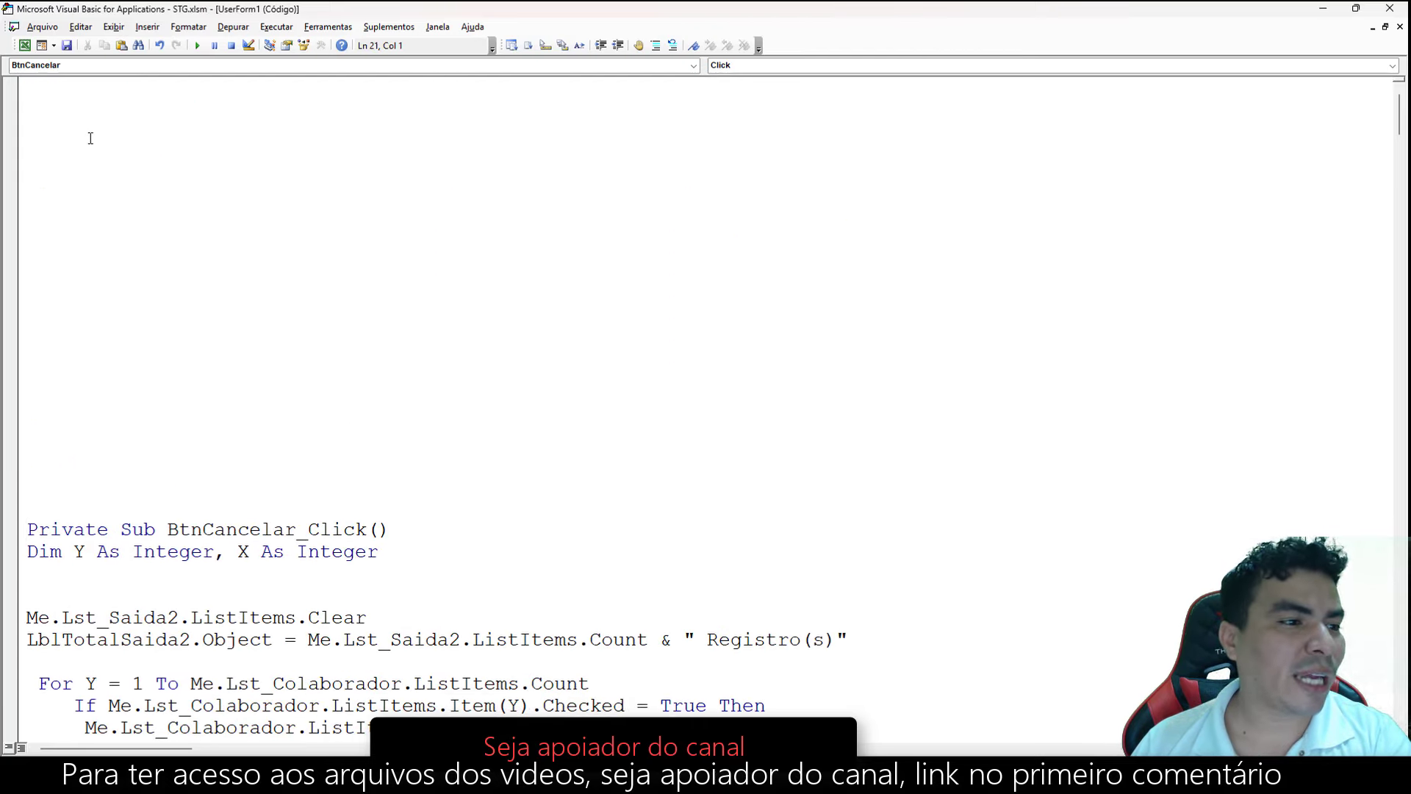
Create Sub Turno and declare Dim Dhora As Integer inside it.
left_click(80, 116)
type("sub ")
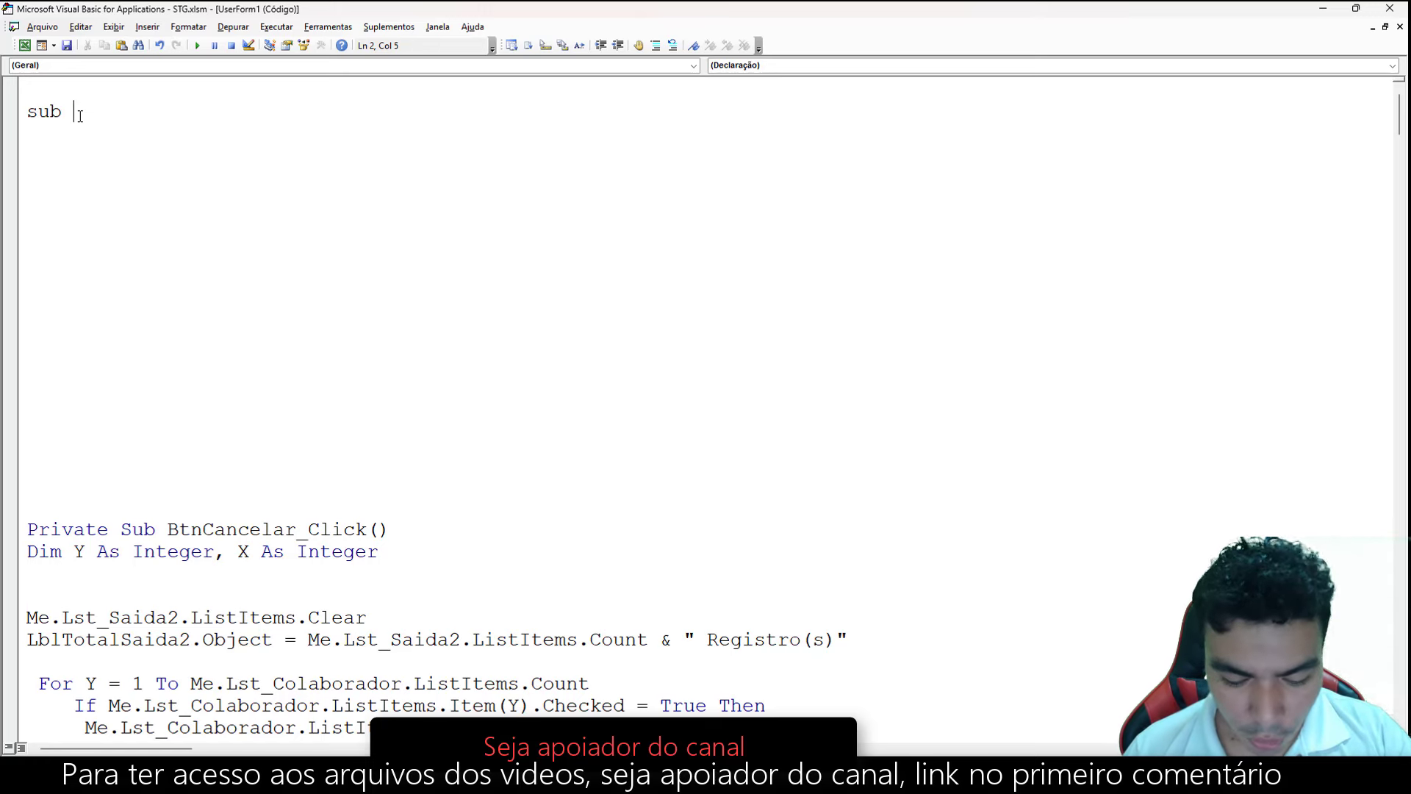
type("Turno")
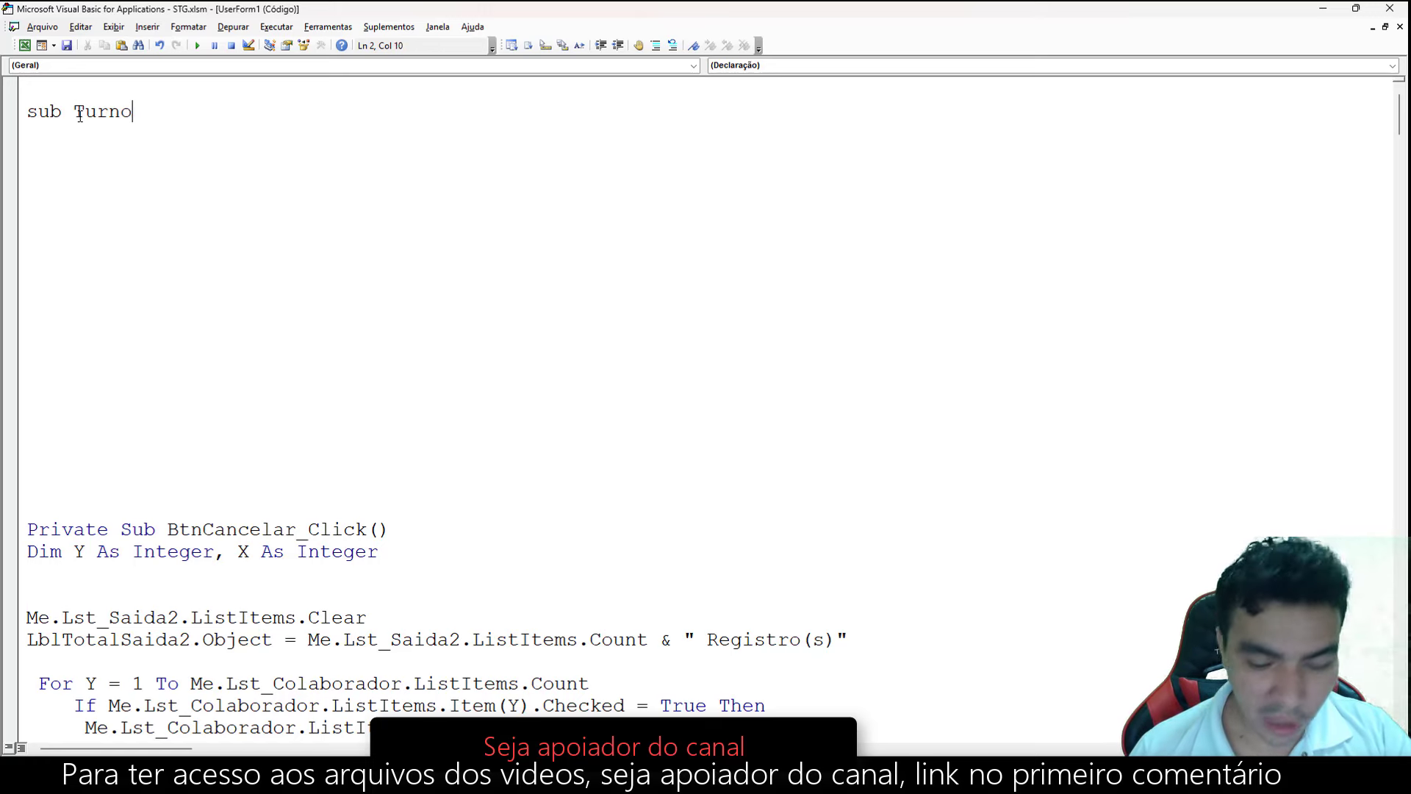
key("Return")
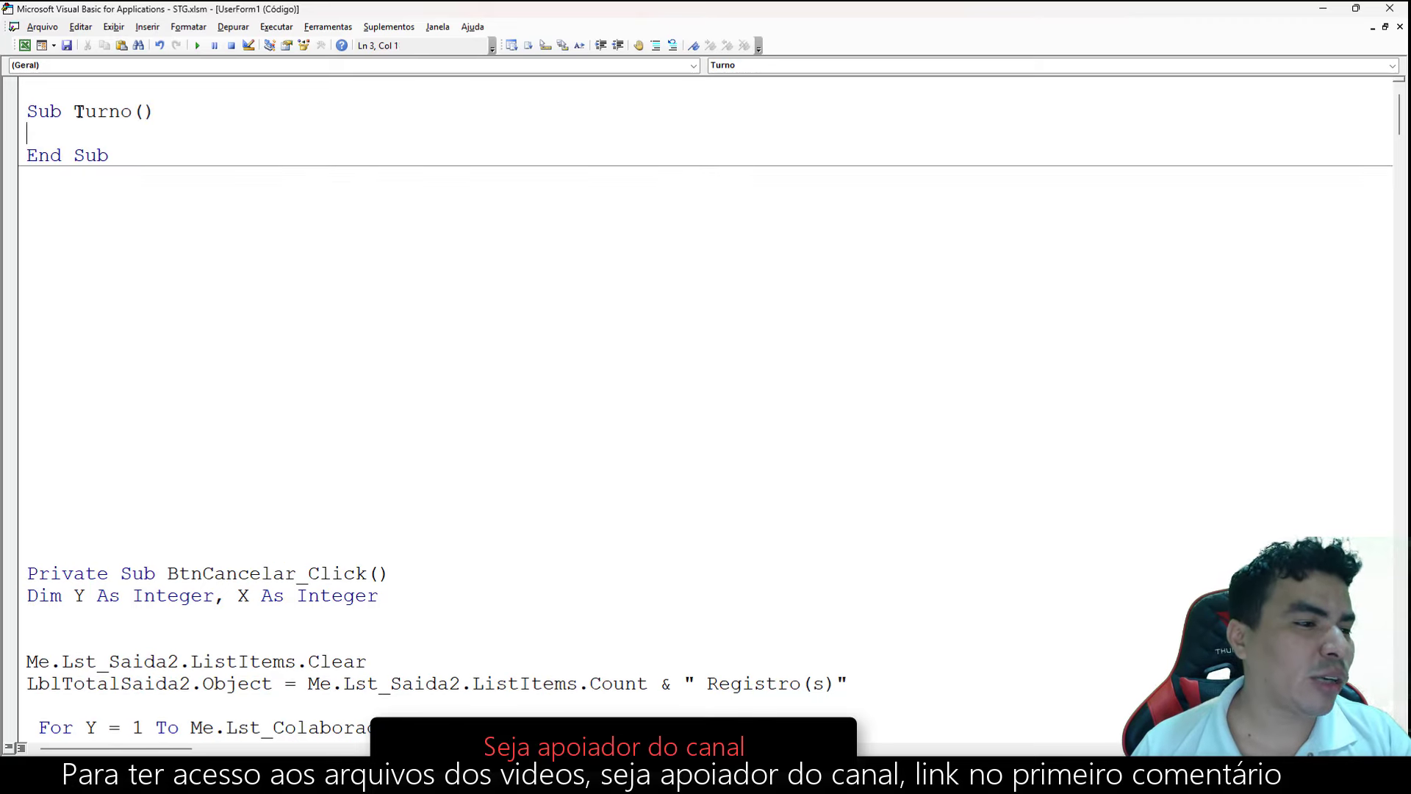
type("dim")
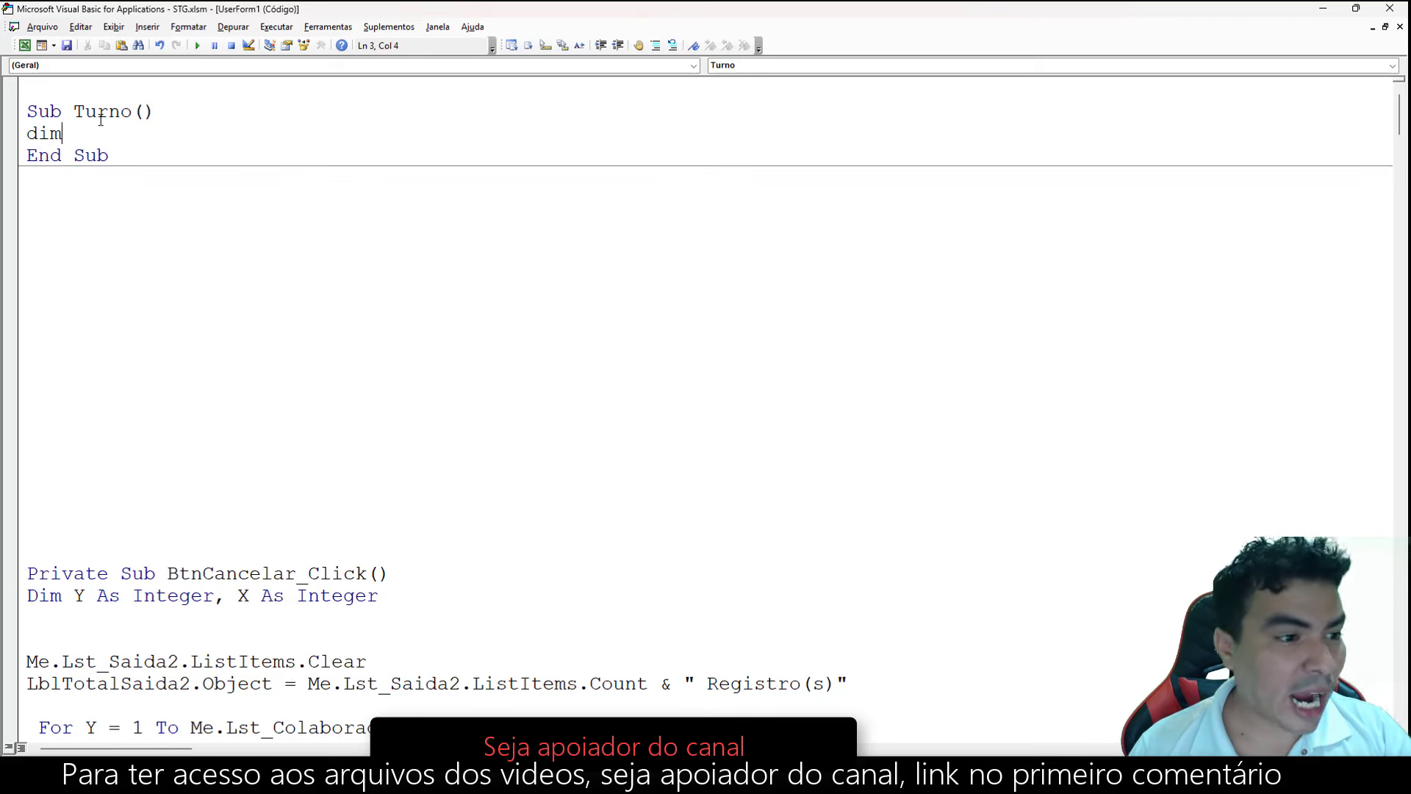
type(" Dhor")
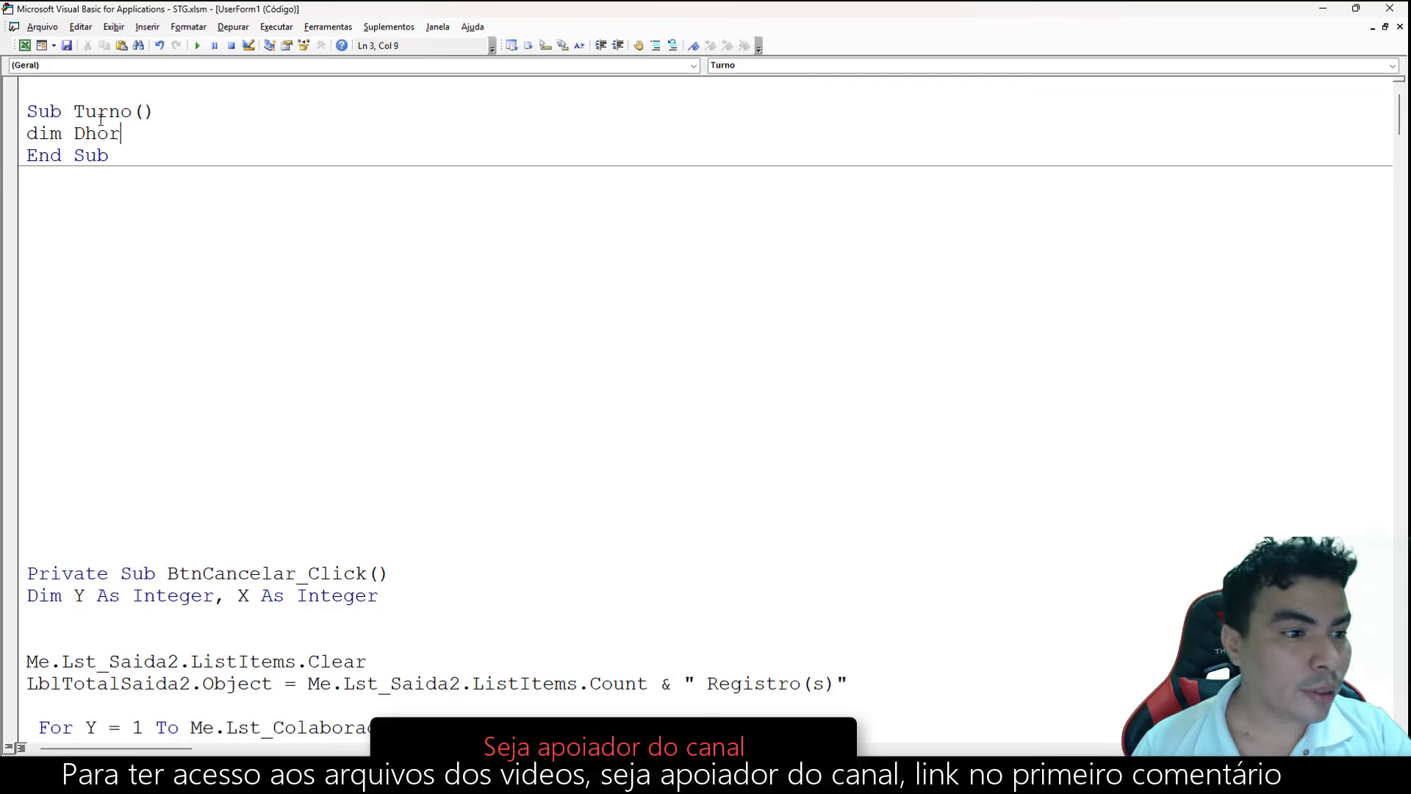
type("aas ")
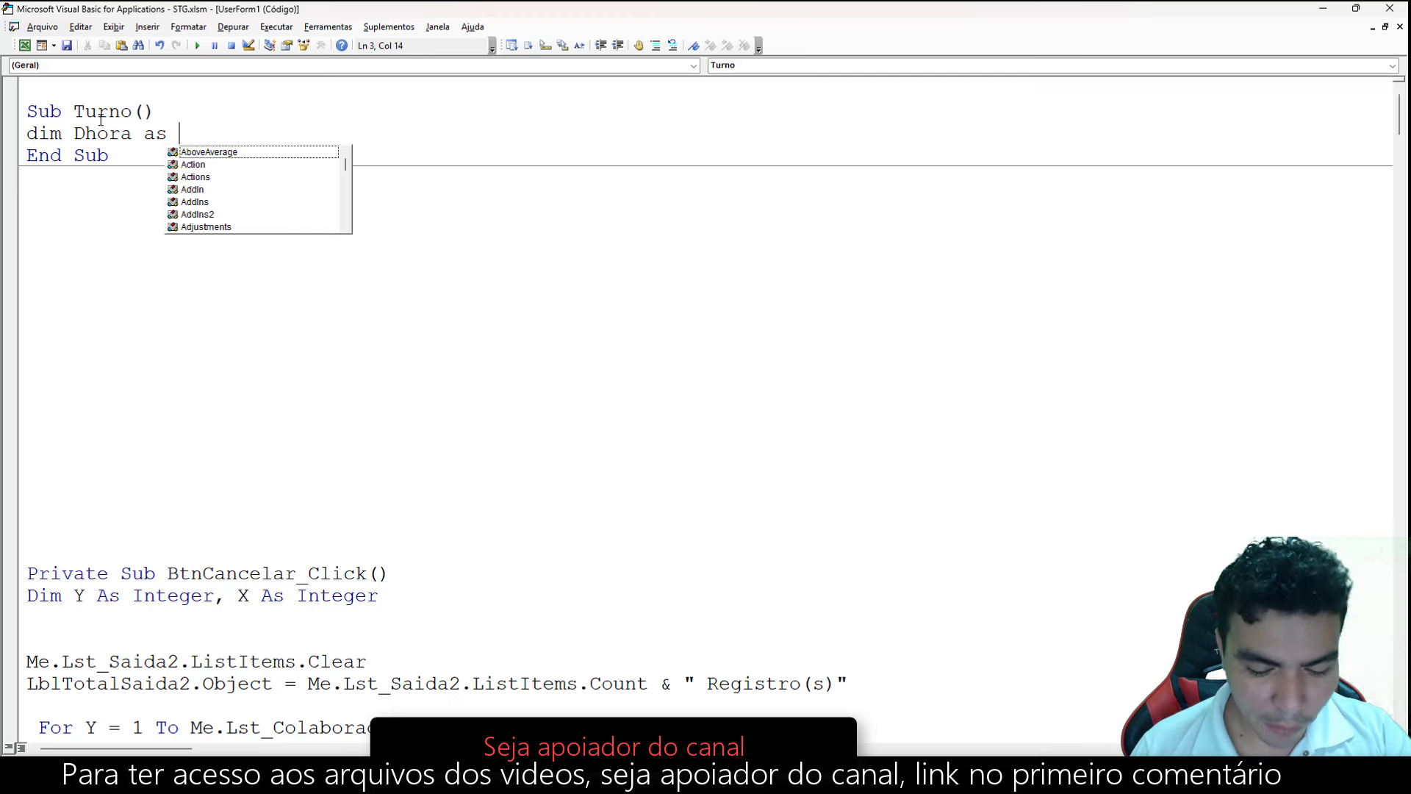
type("inte")
key("Tab")
key("Return")
key("Return")
key("Return")
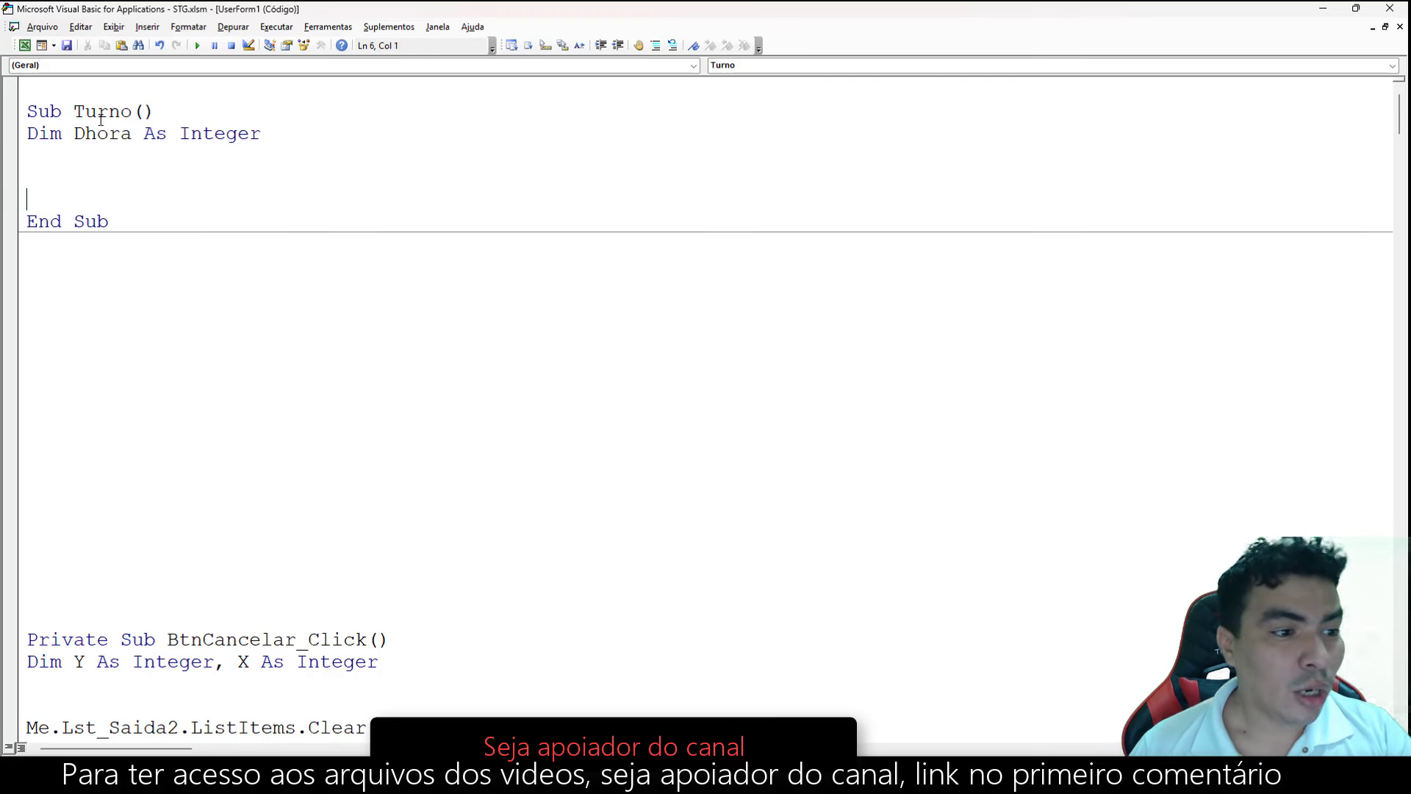
Add the line Dhora = Hour(Now()) under the declaration, with blank lines after it.
left_click(94, 159)
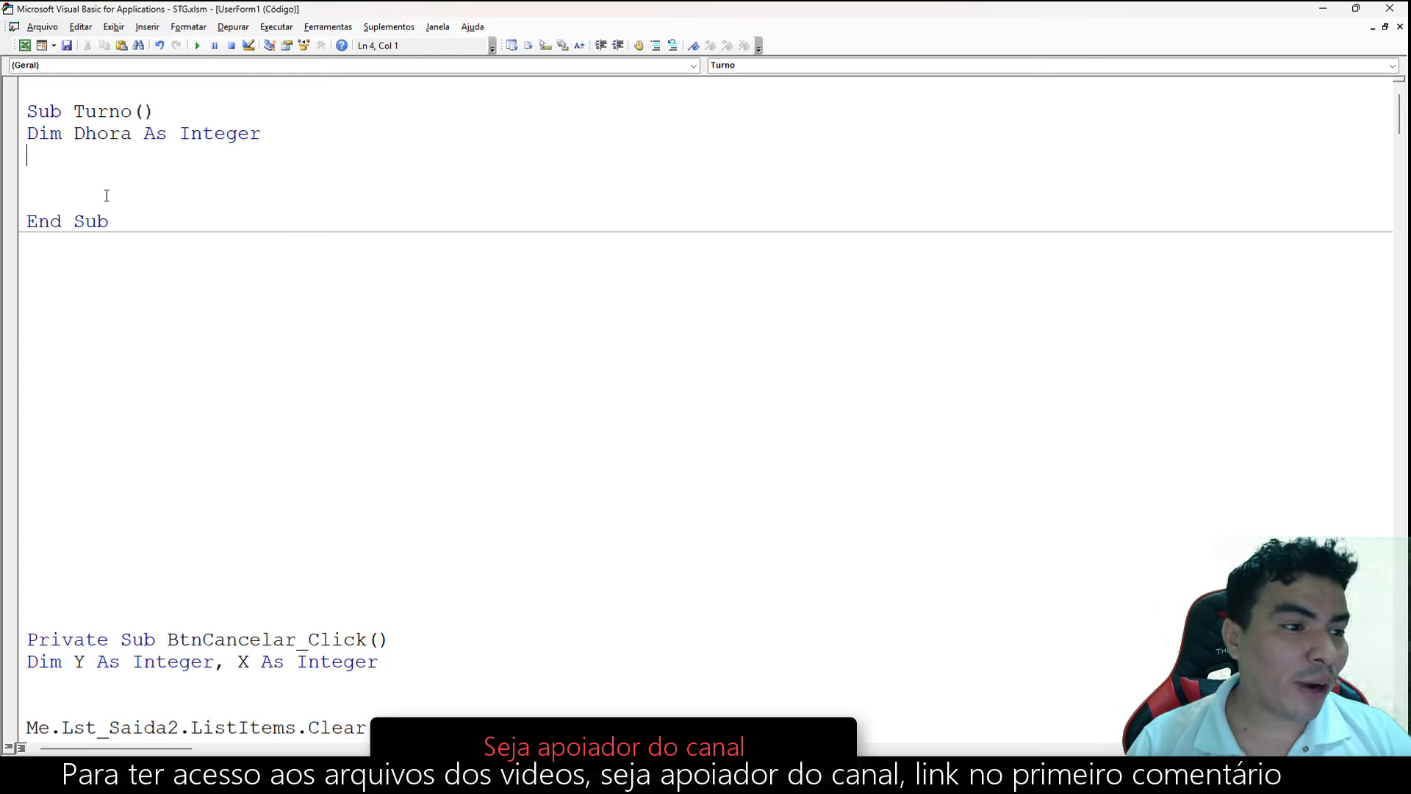
type("dh")
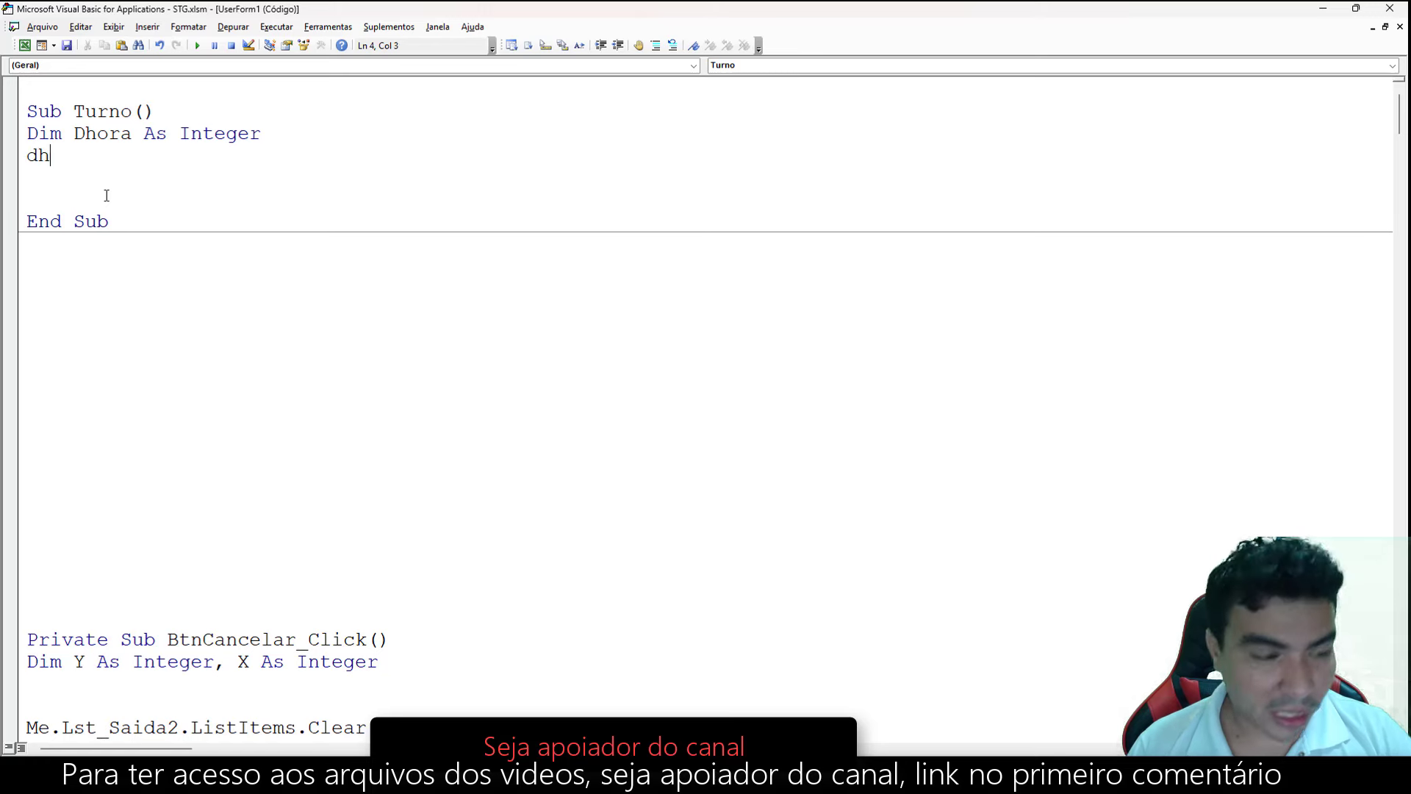
type("ora = ")
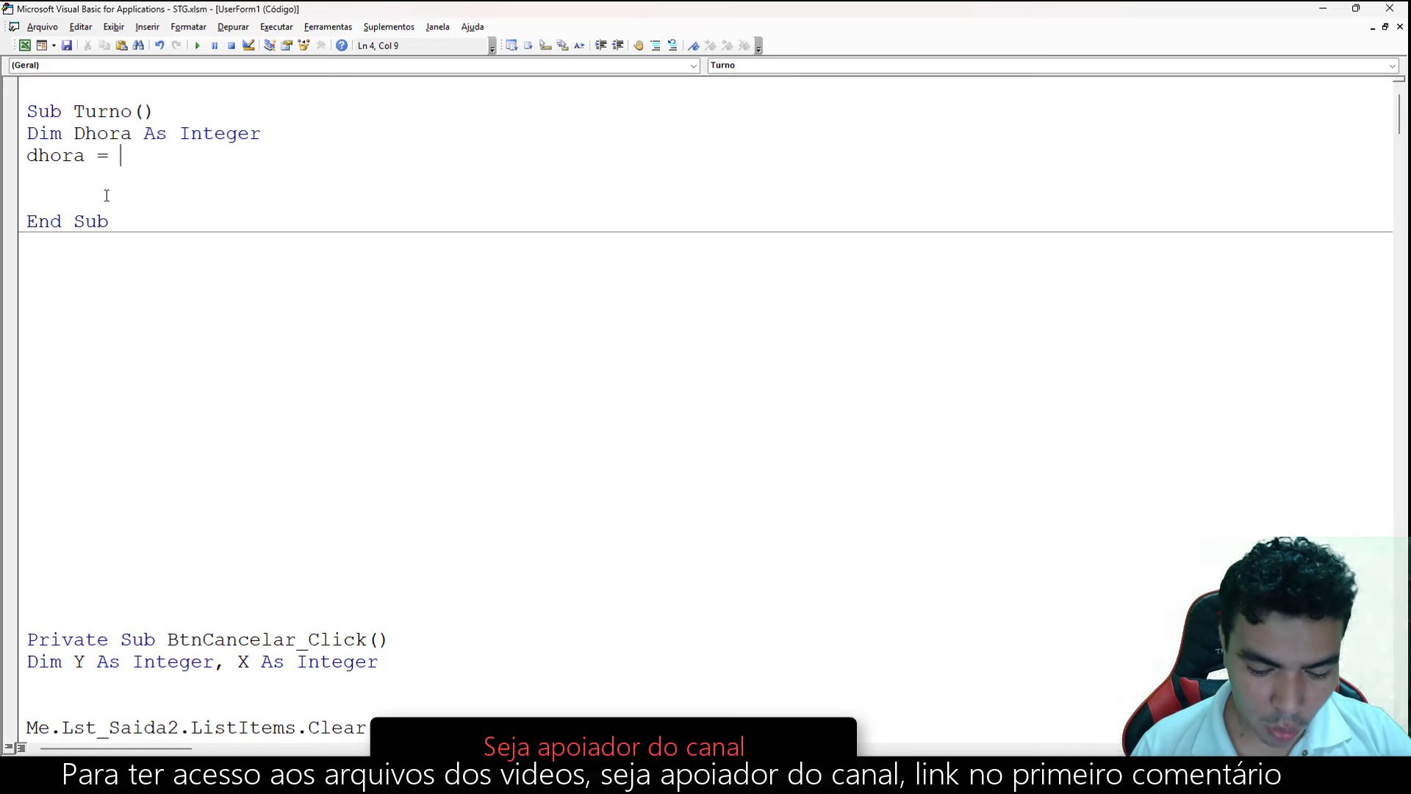
type("hour")
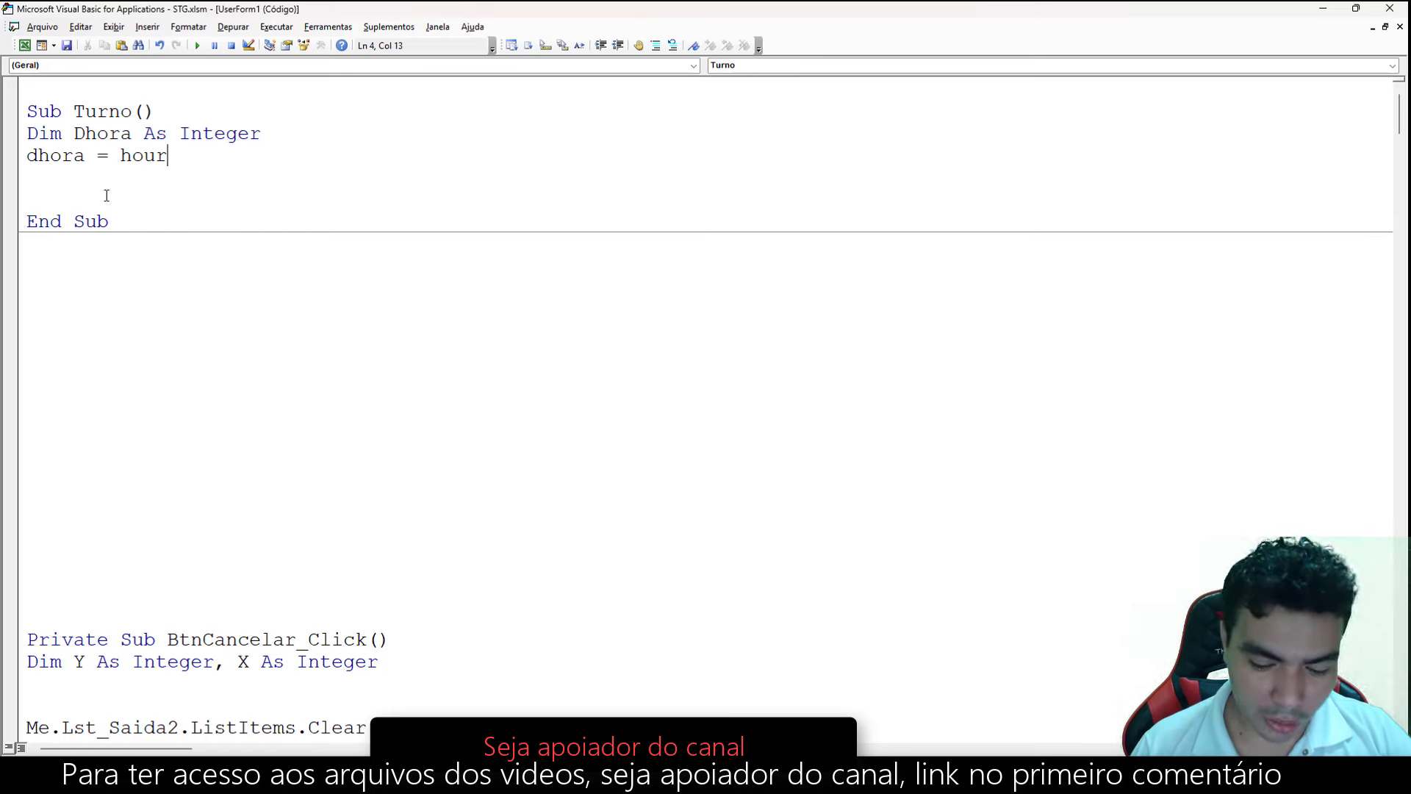
type("(now")
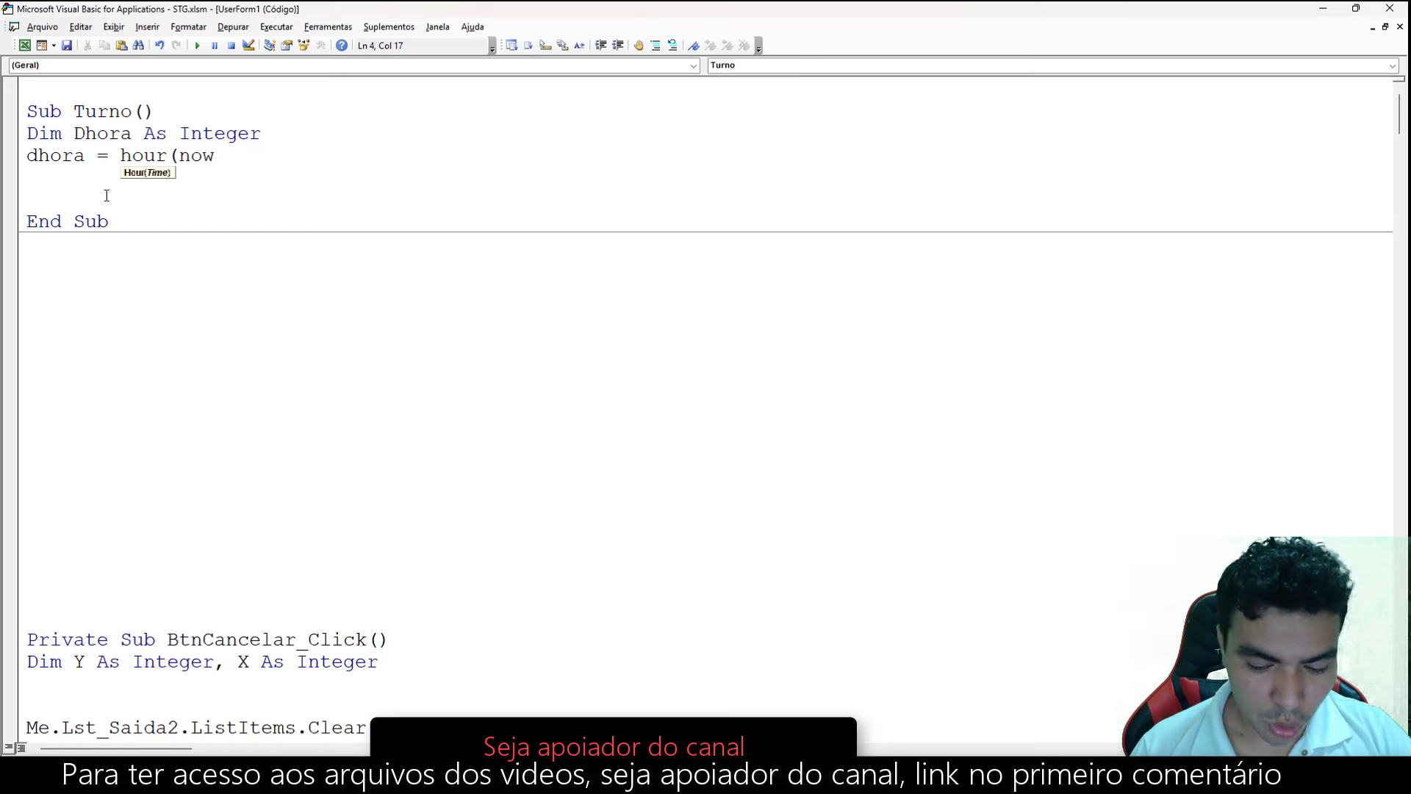
type("(")
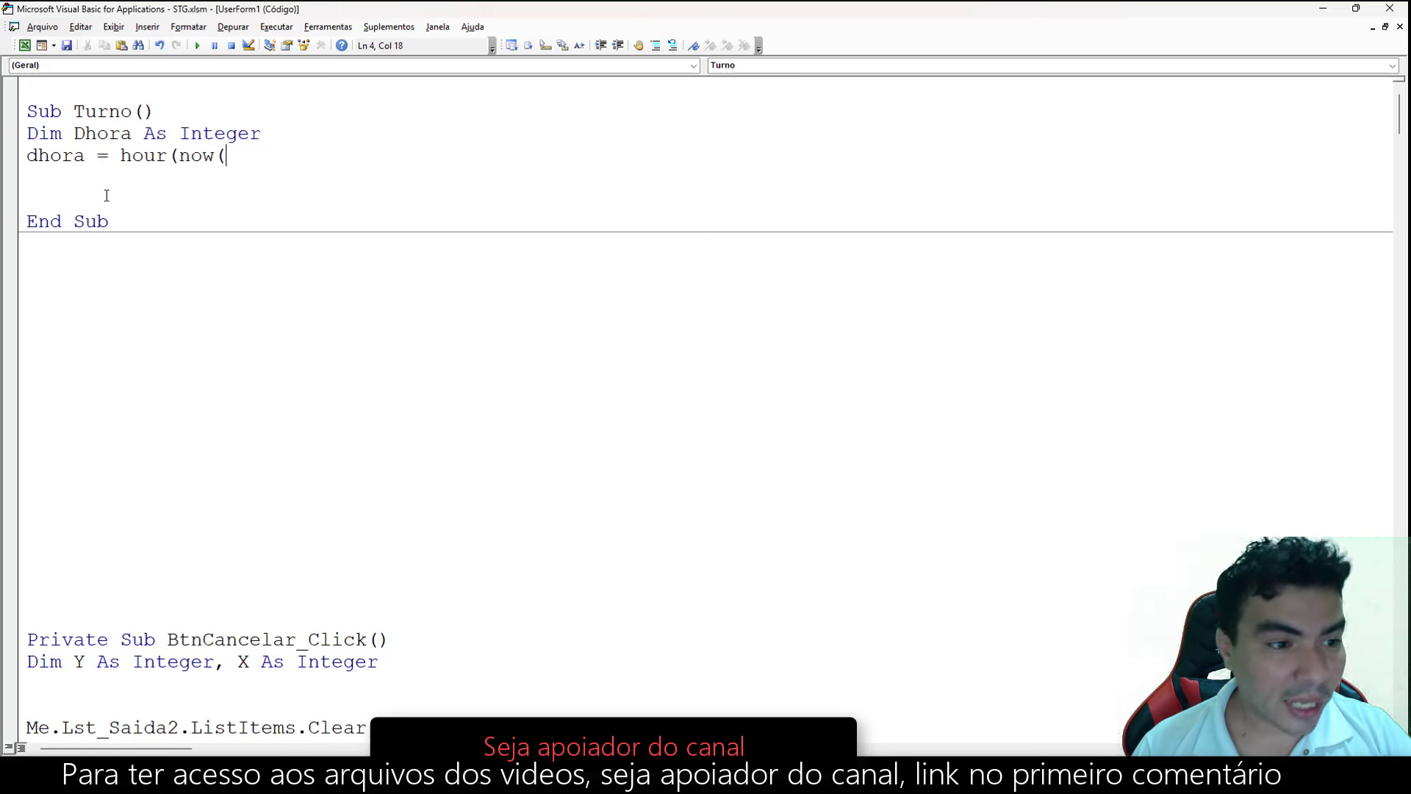
type("))")
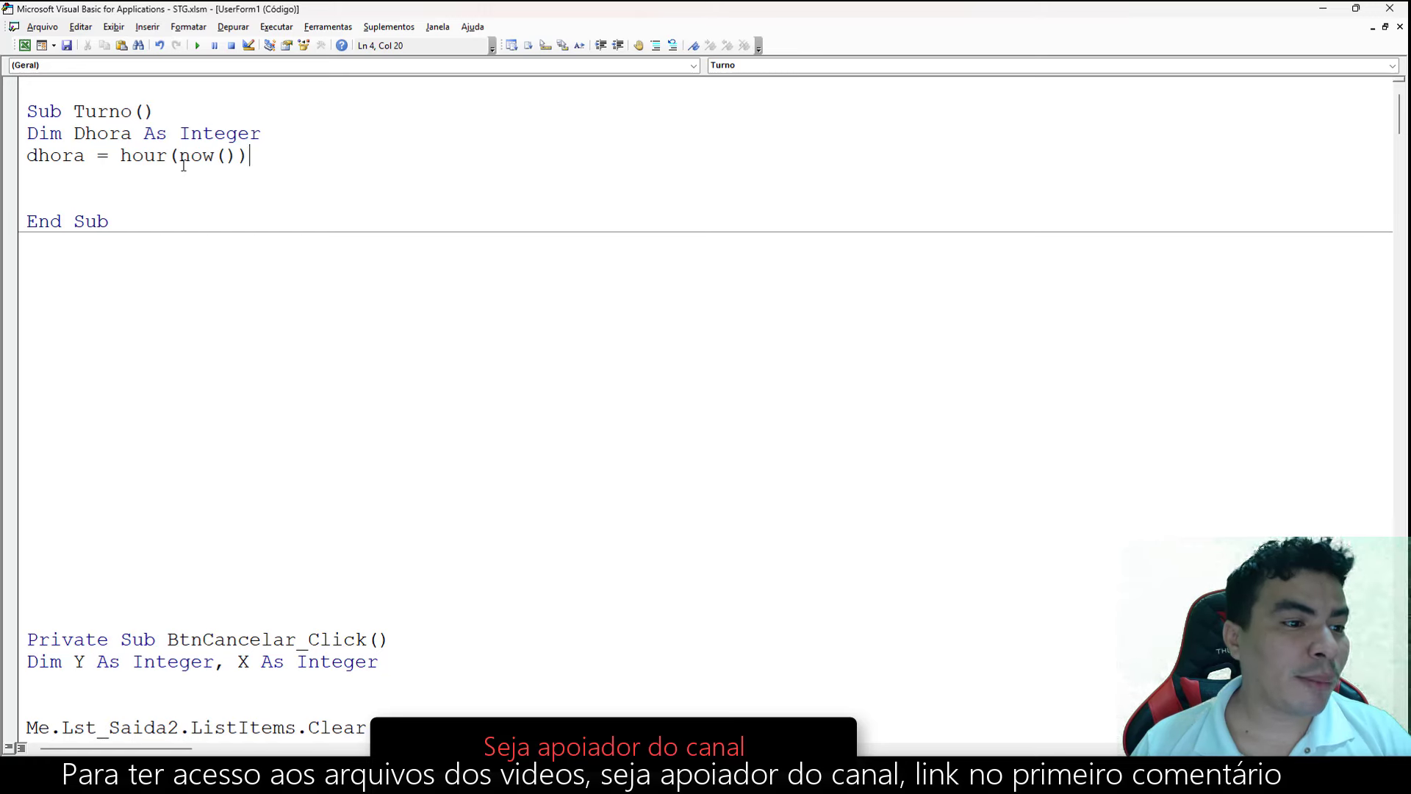
left_click_drag(167, 156, 121, 158)
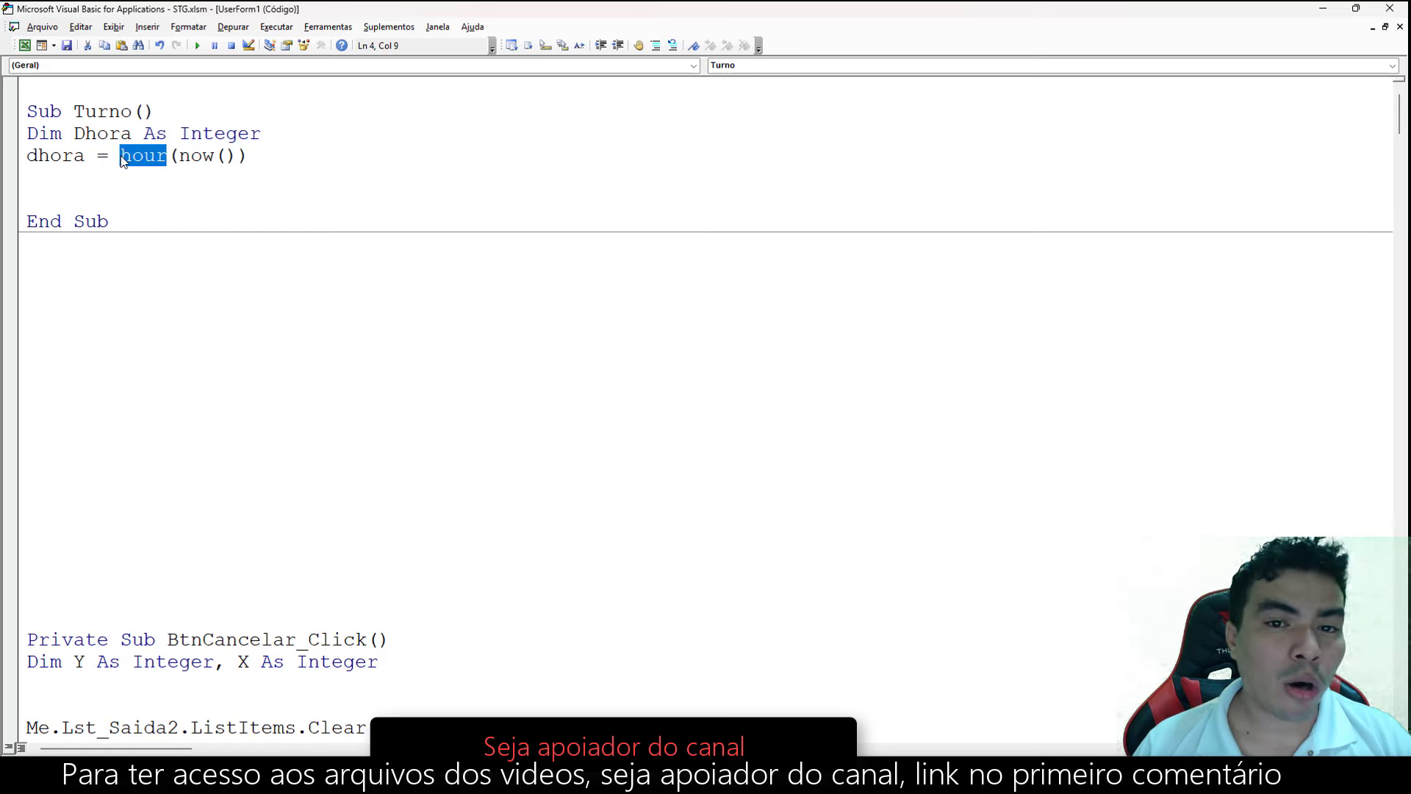
left_click(260, 158)
key("Return")
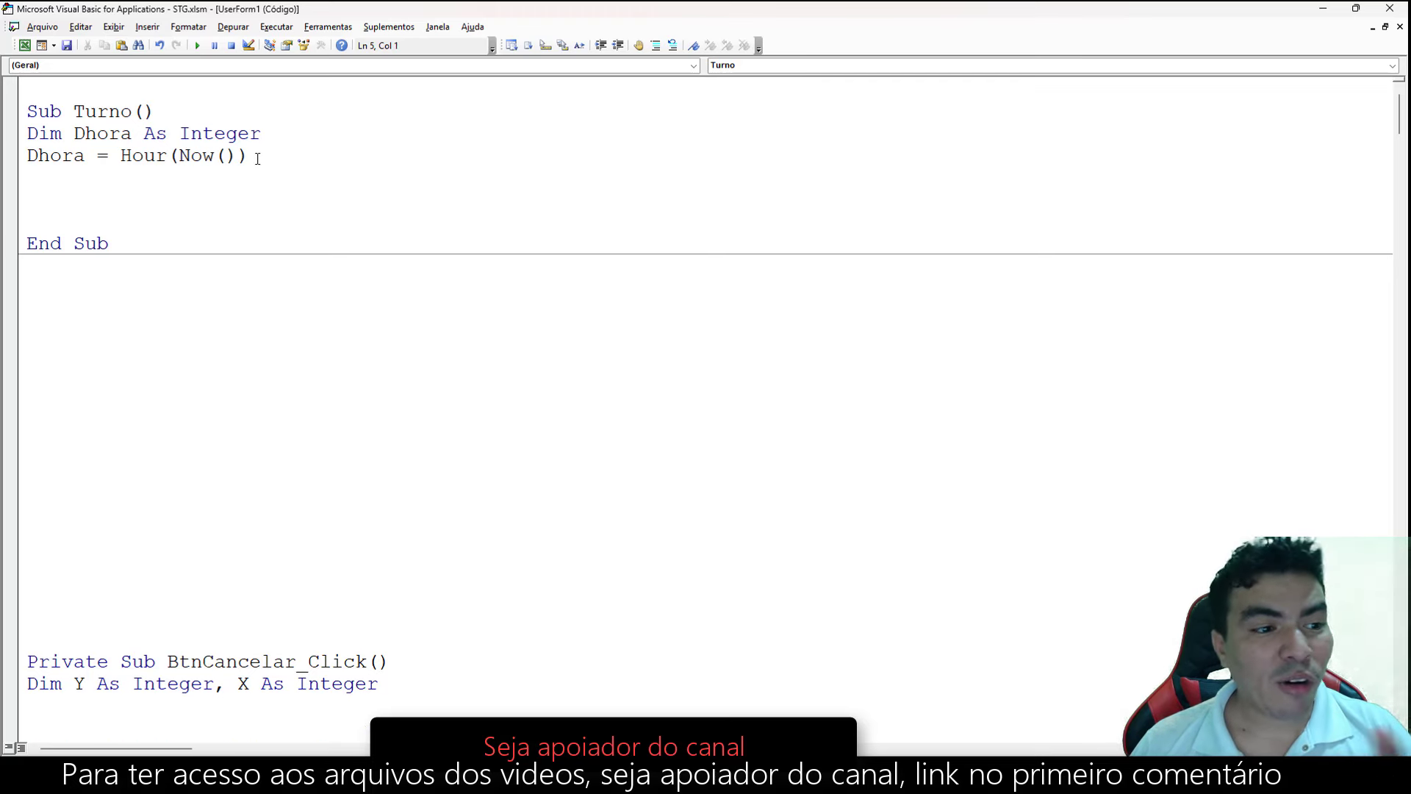
key("Return")
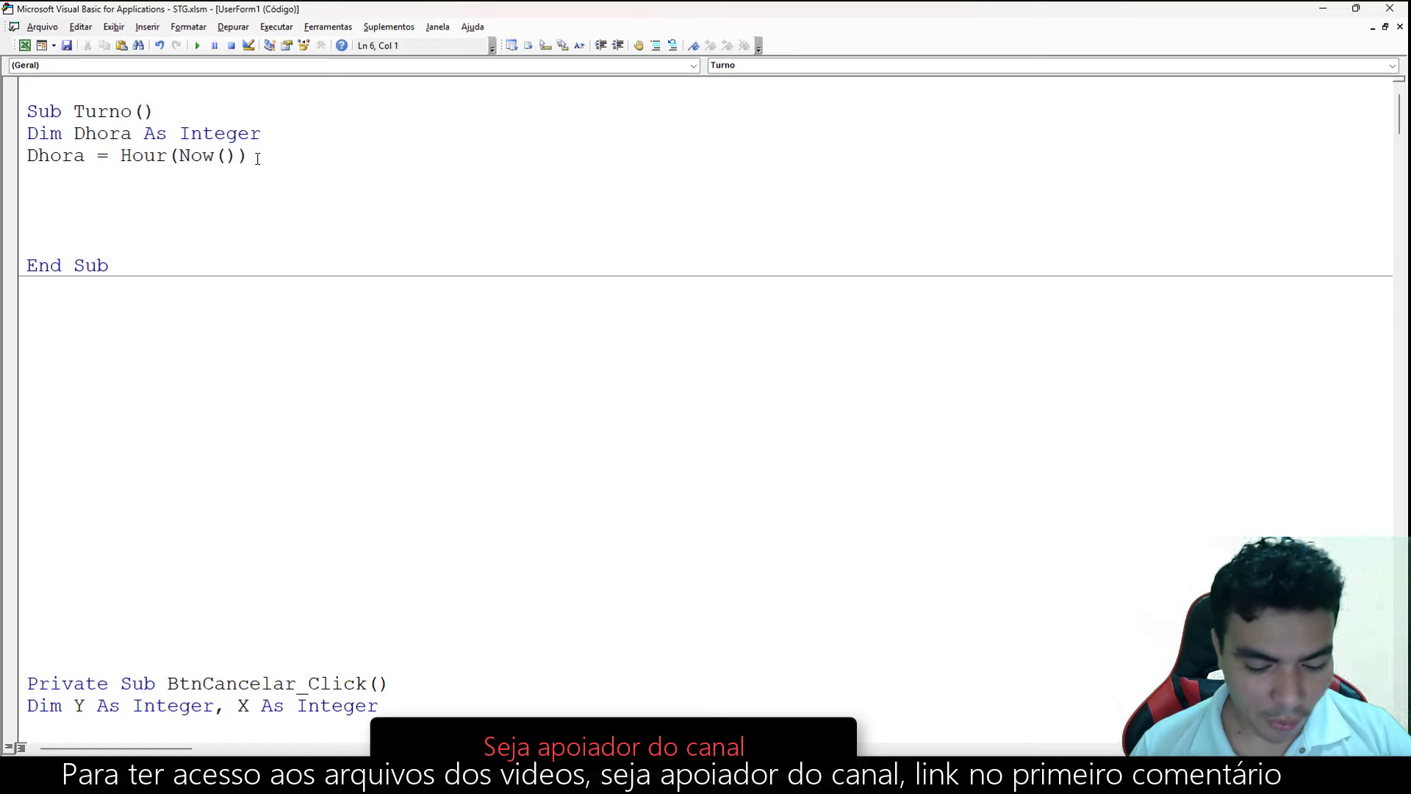
Add a Select Case Dhora block closed by End Select.
type("selec")
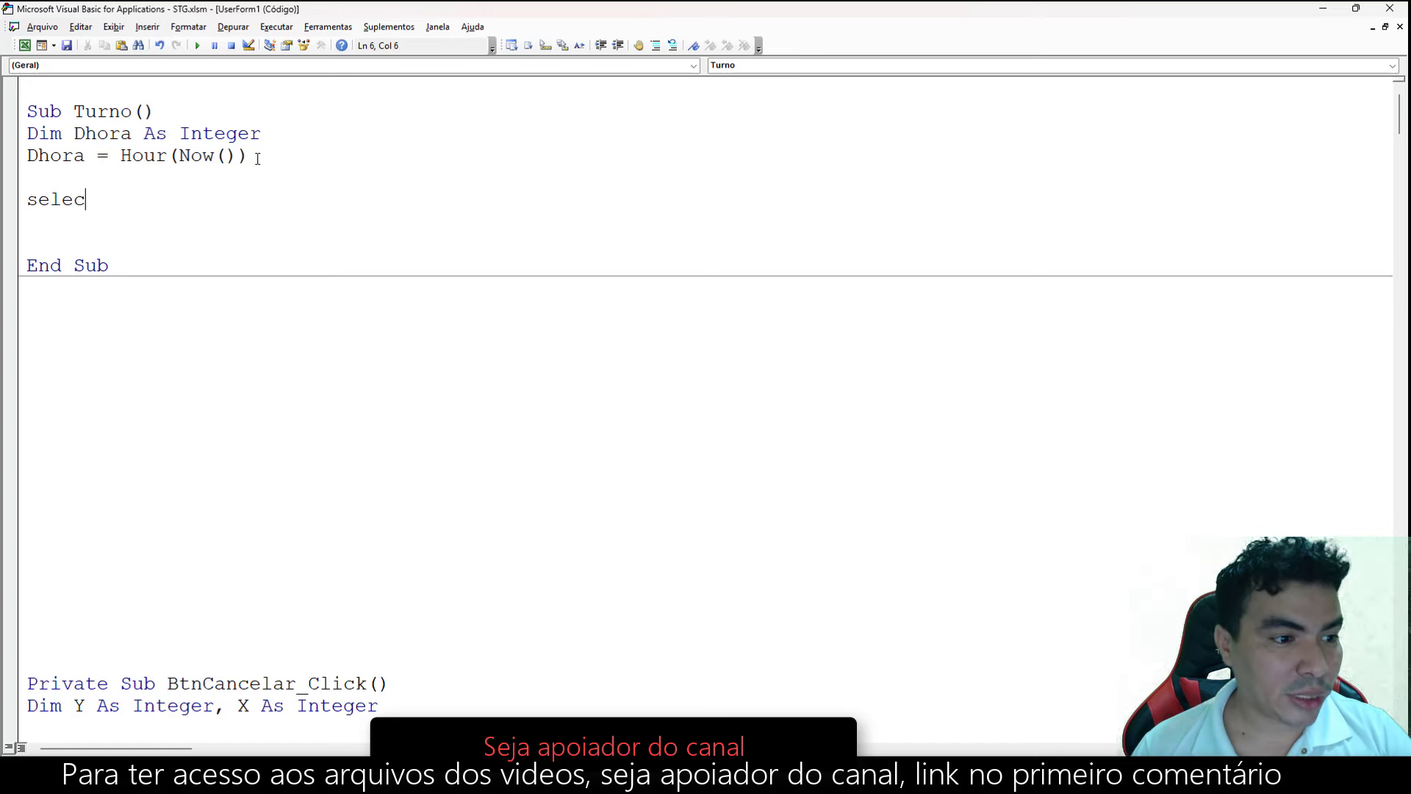
type("t case d")
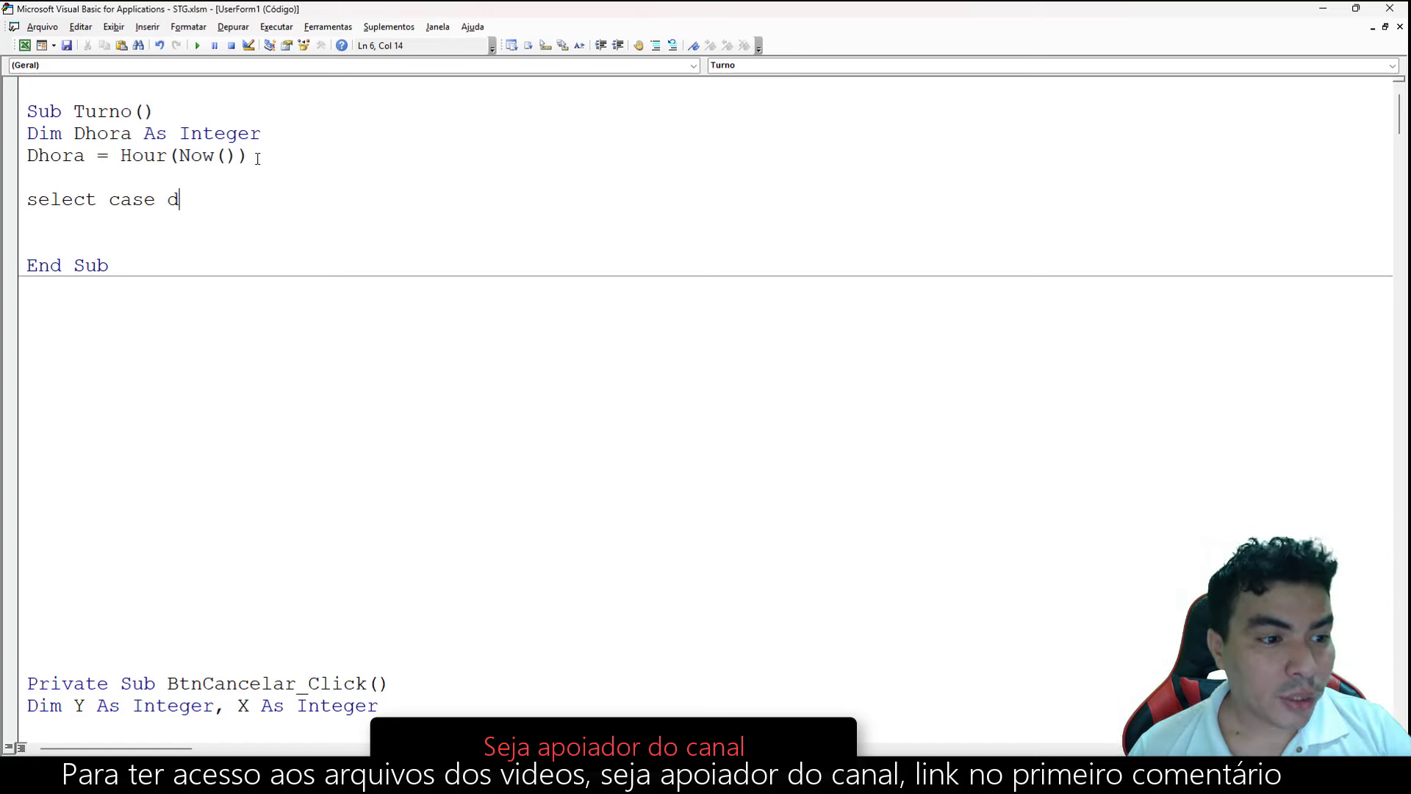
type("ora")
key("Return")
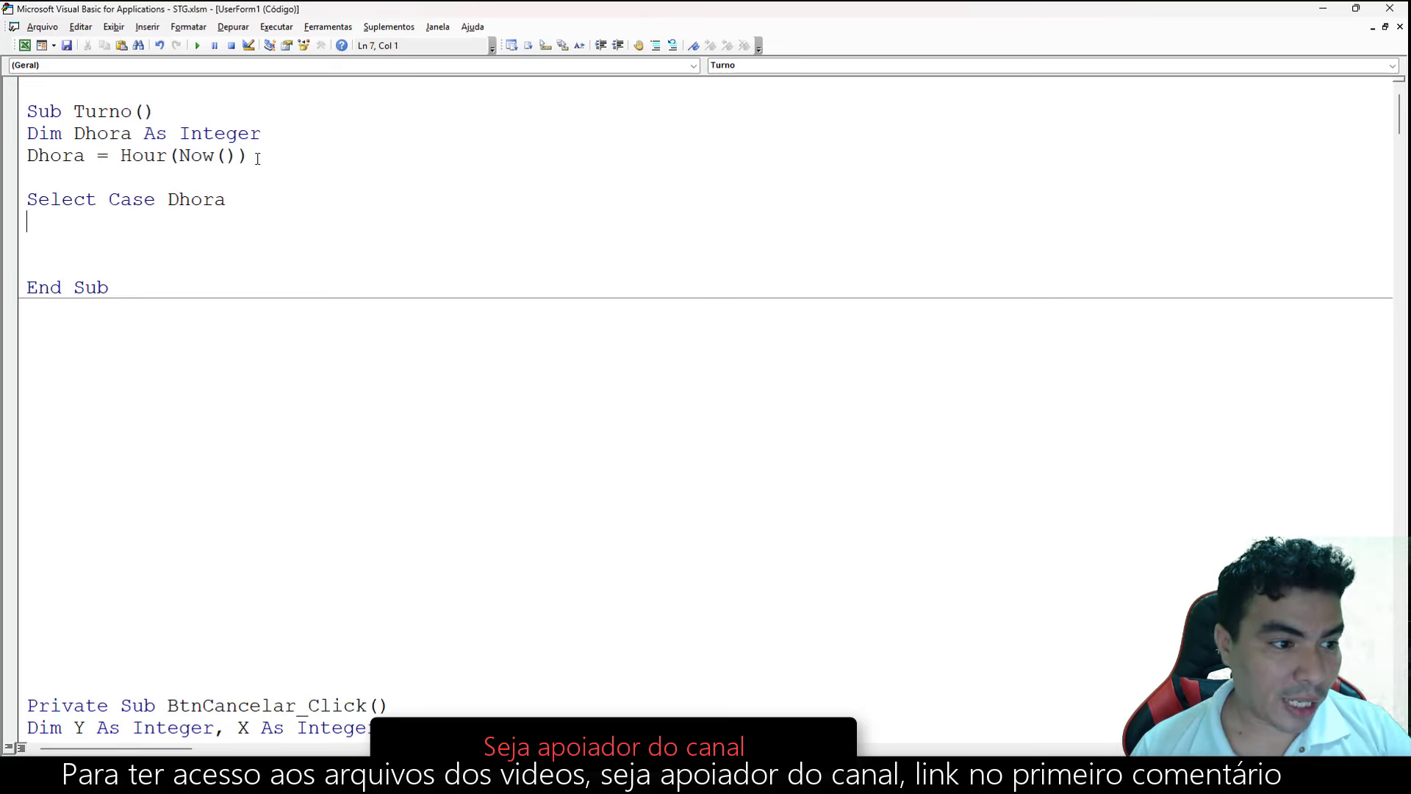
key("Return")
key("Return")
type("end sele")
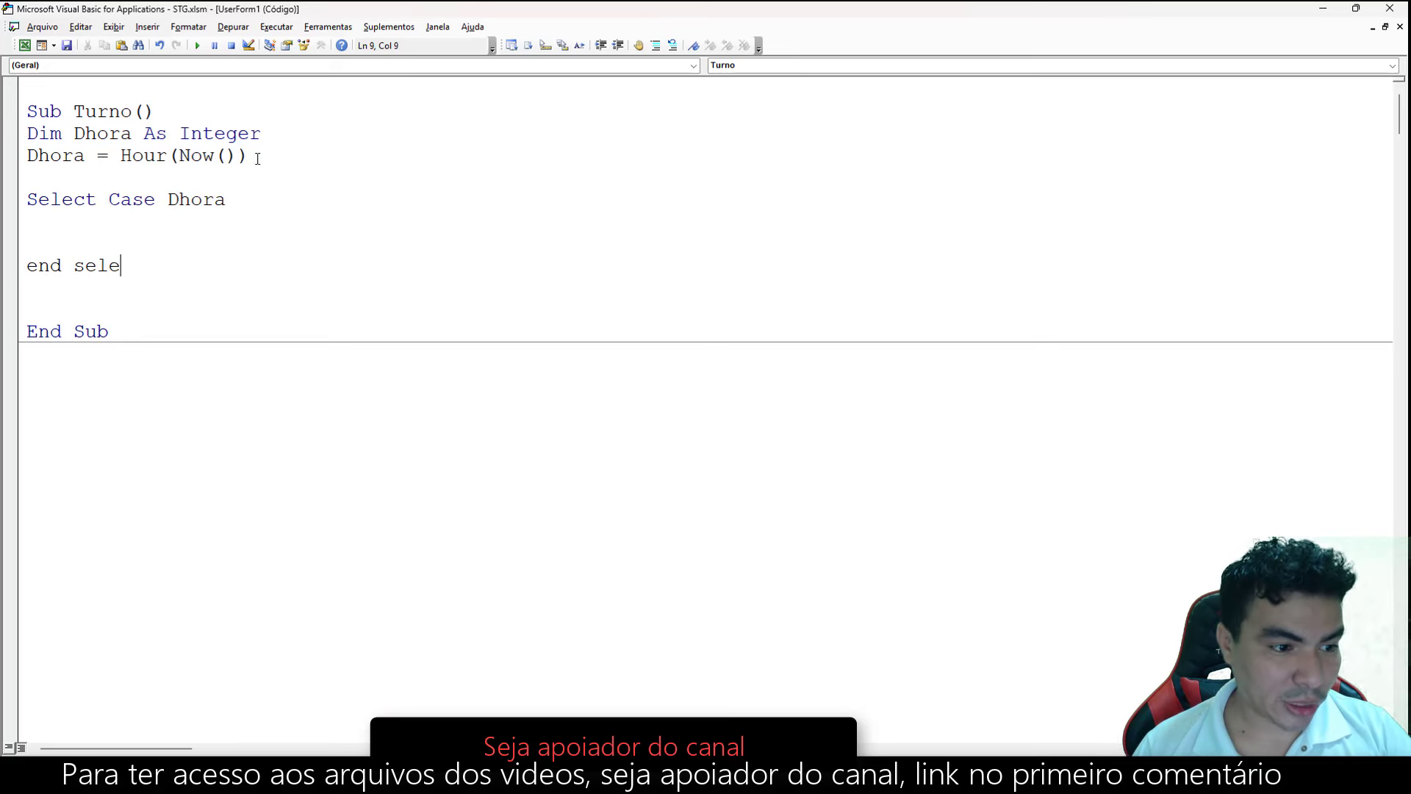
type("ct")
Inside the block, add Case Is >= 16 with Hturno = "2°T".
left_click(163, 212)
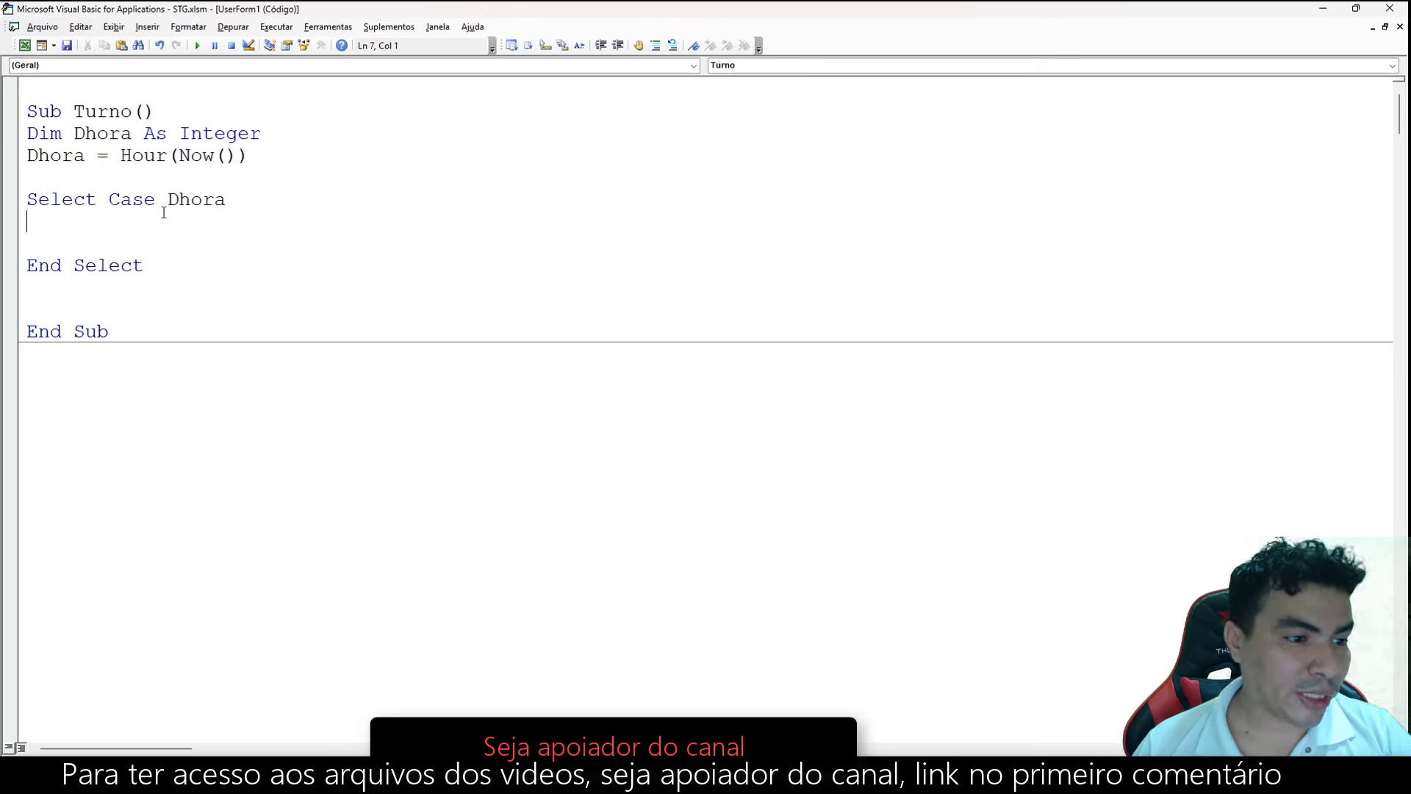
key("Return")
type("cas")
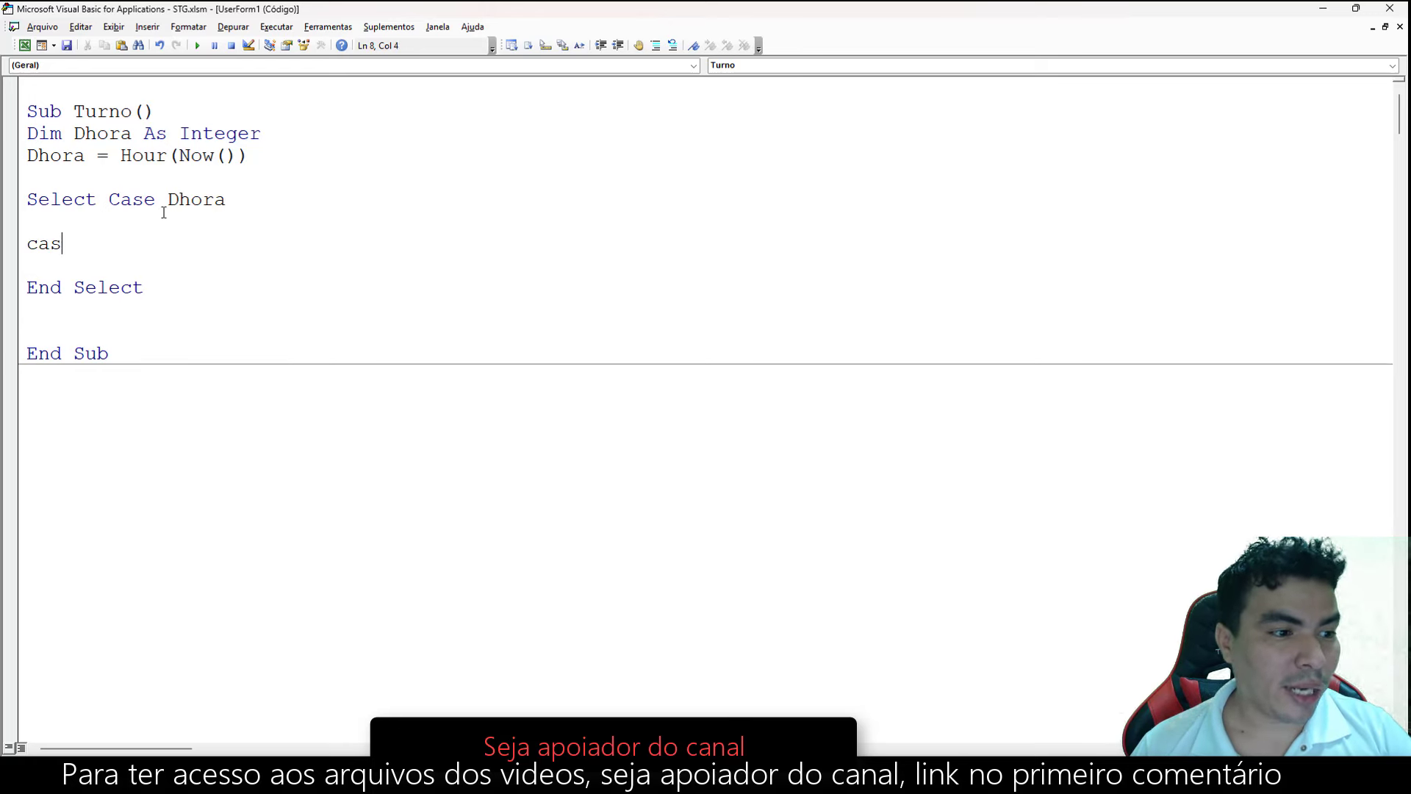
type("e is")
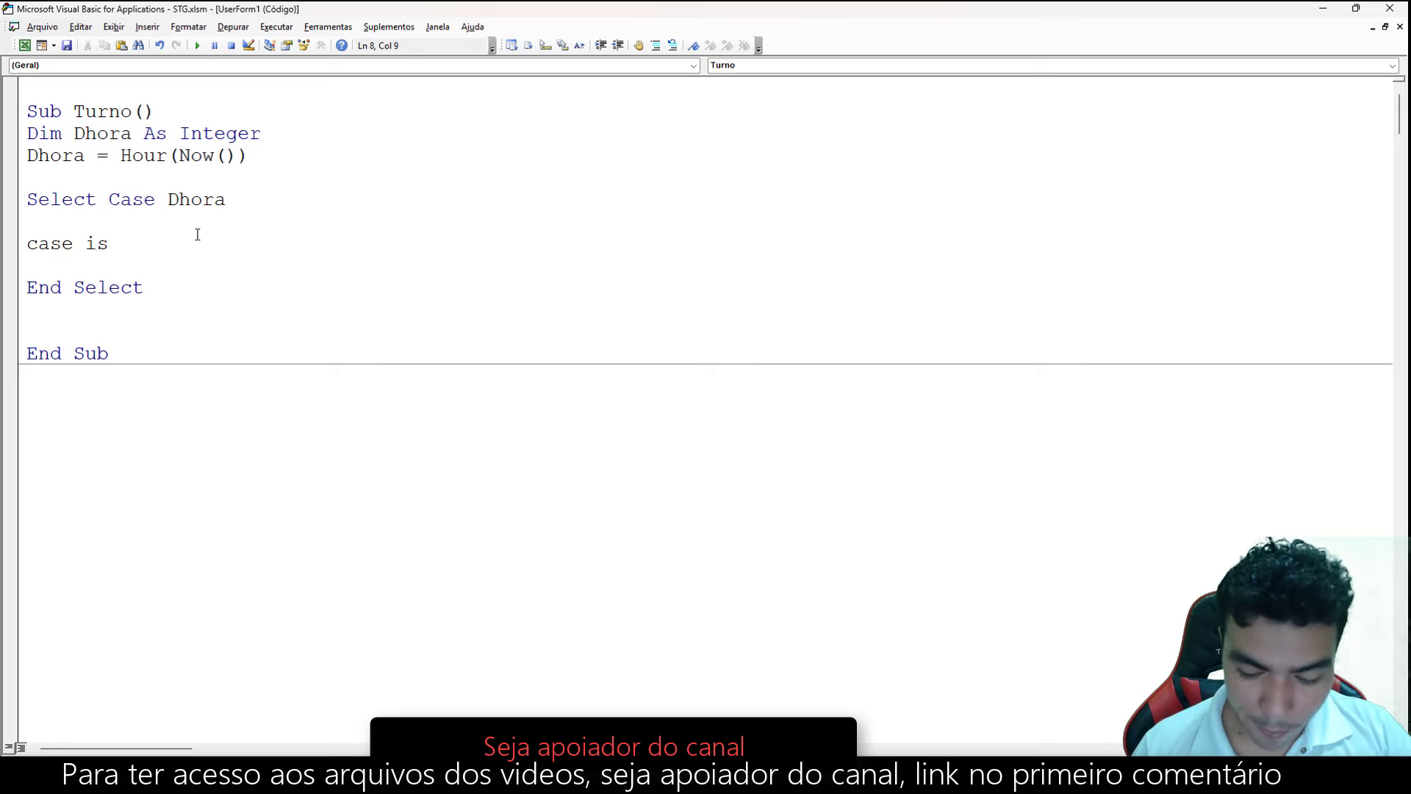
type(">")
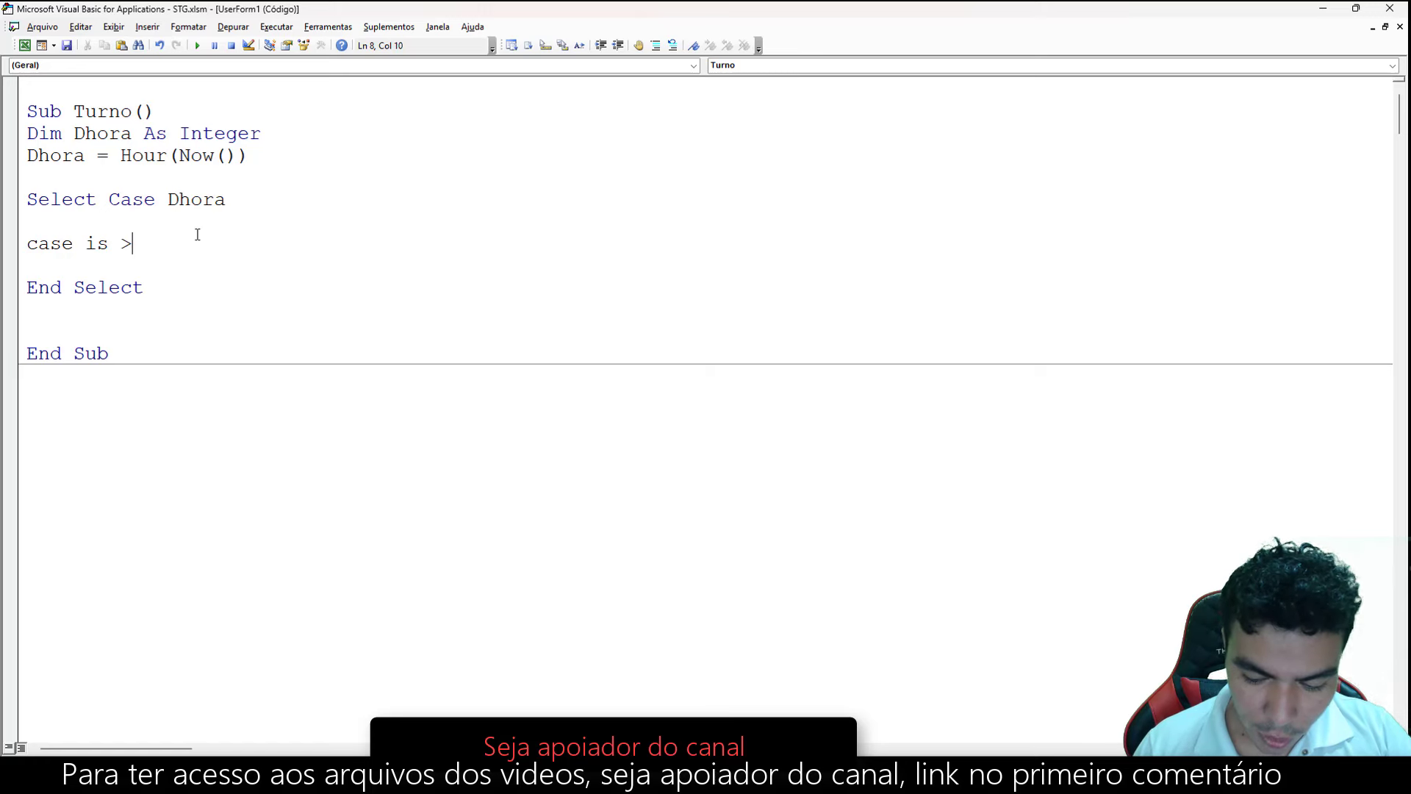
type("=")
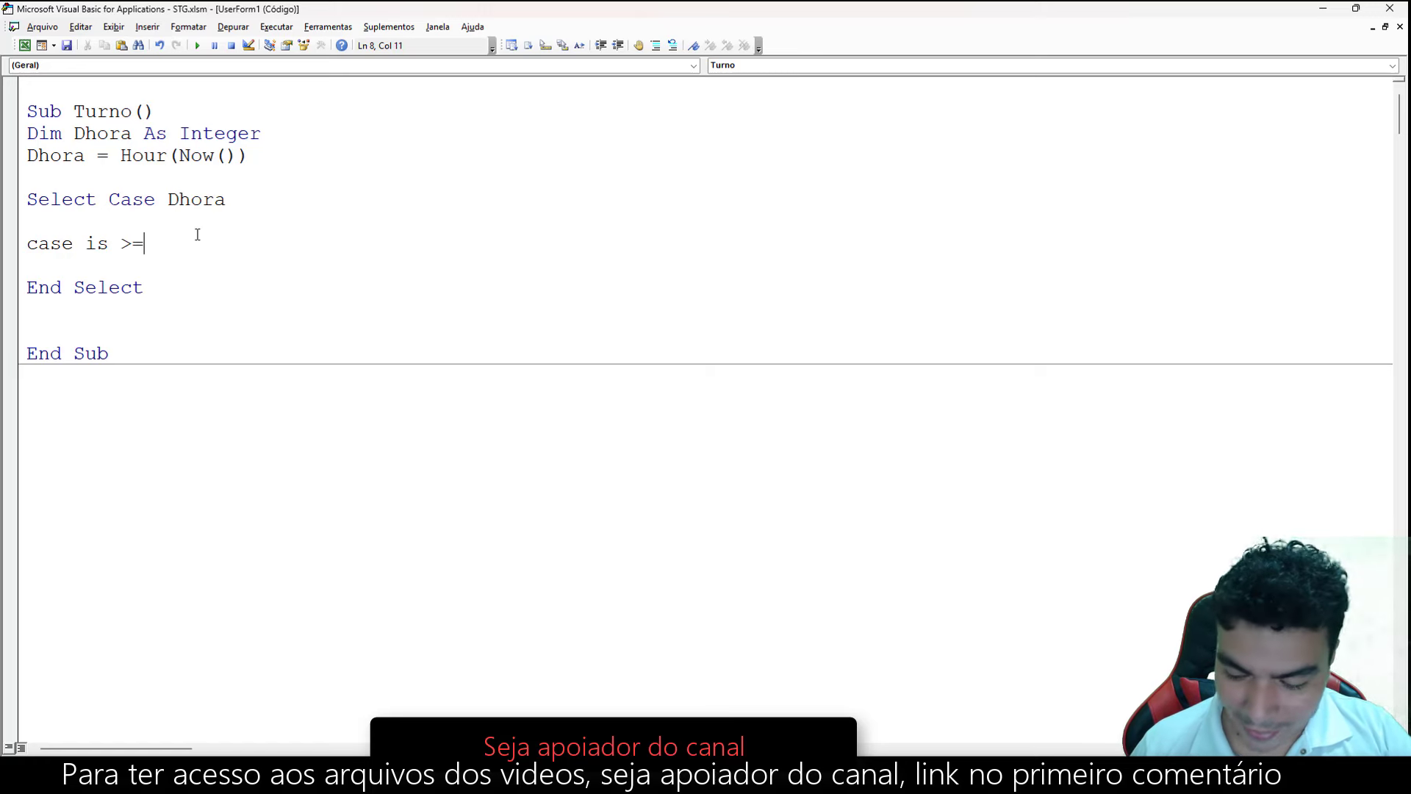
type(" 16")
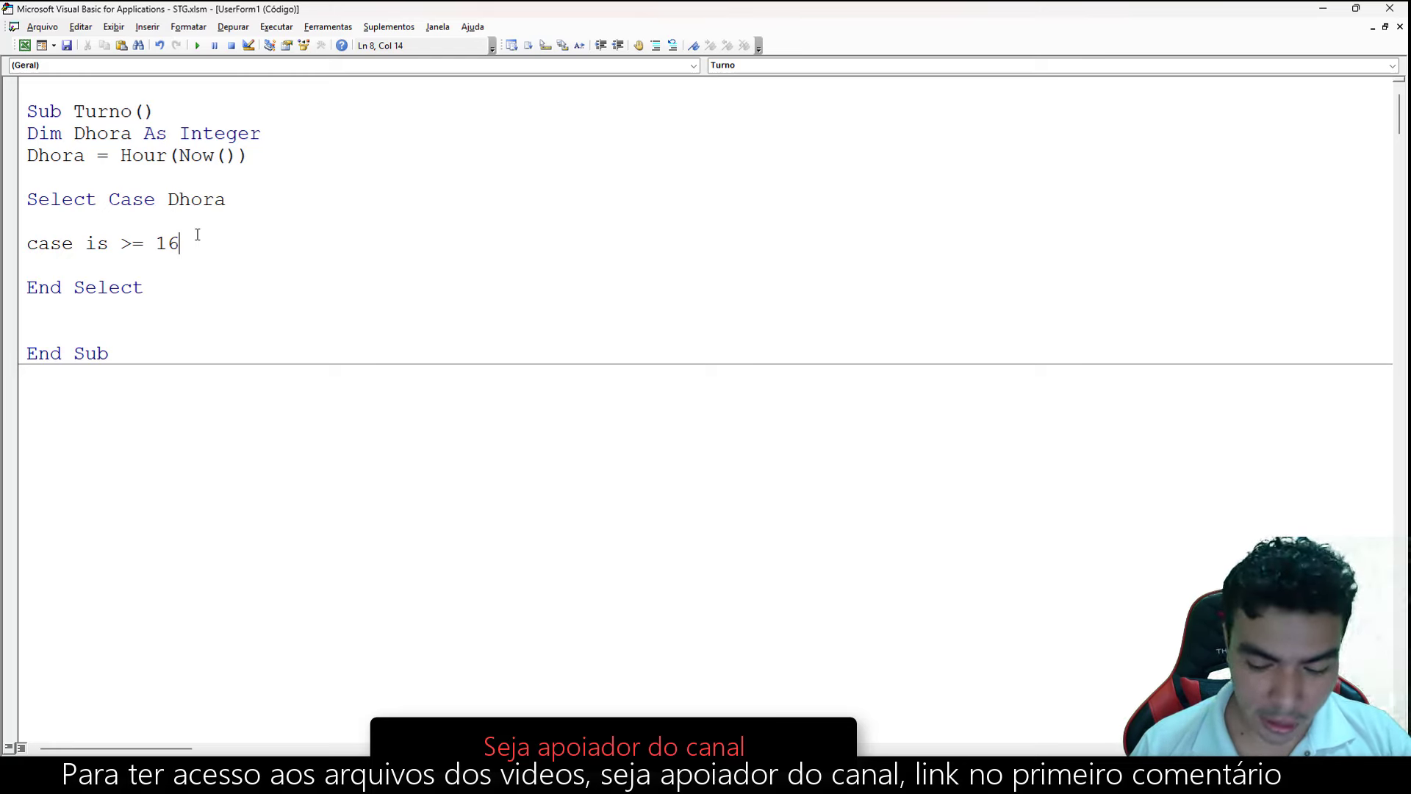
key("Return")
key("Return")
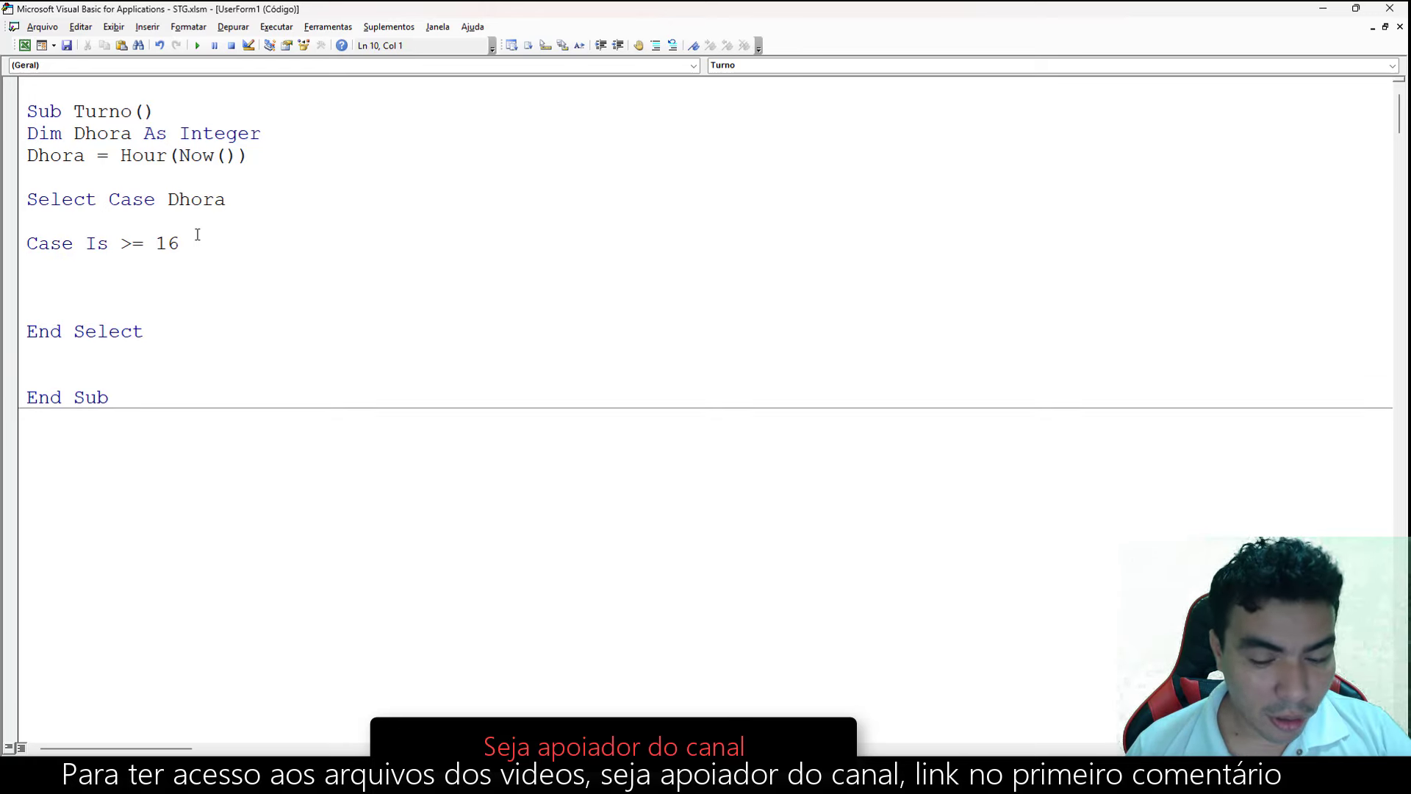
type("Ht")
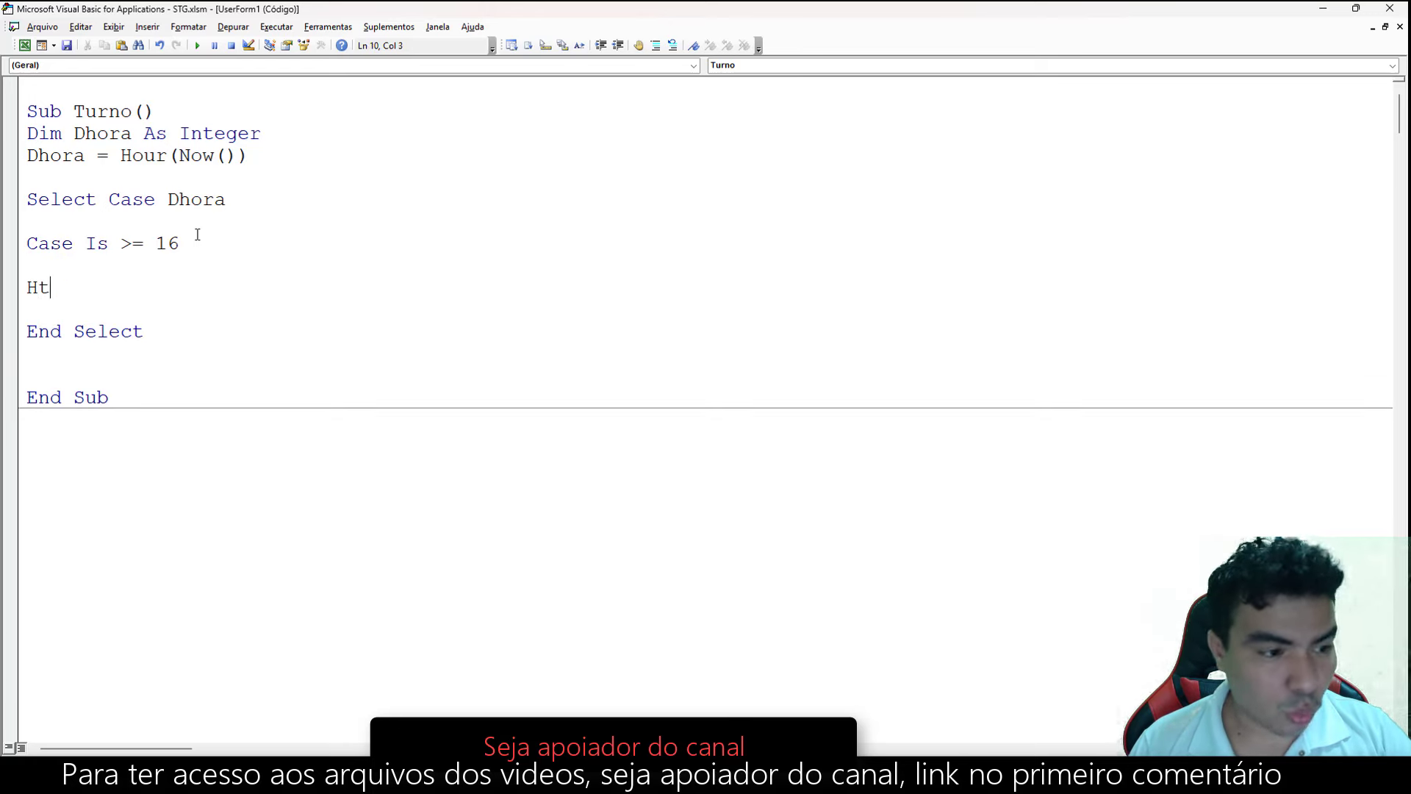
type("urno = ")
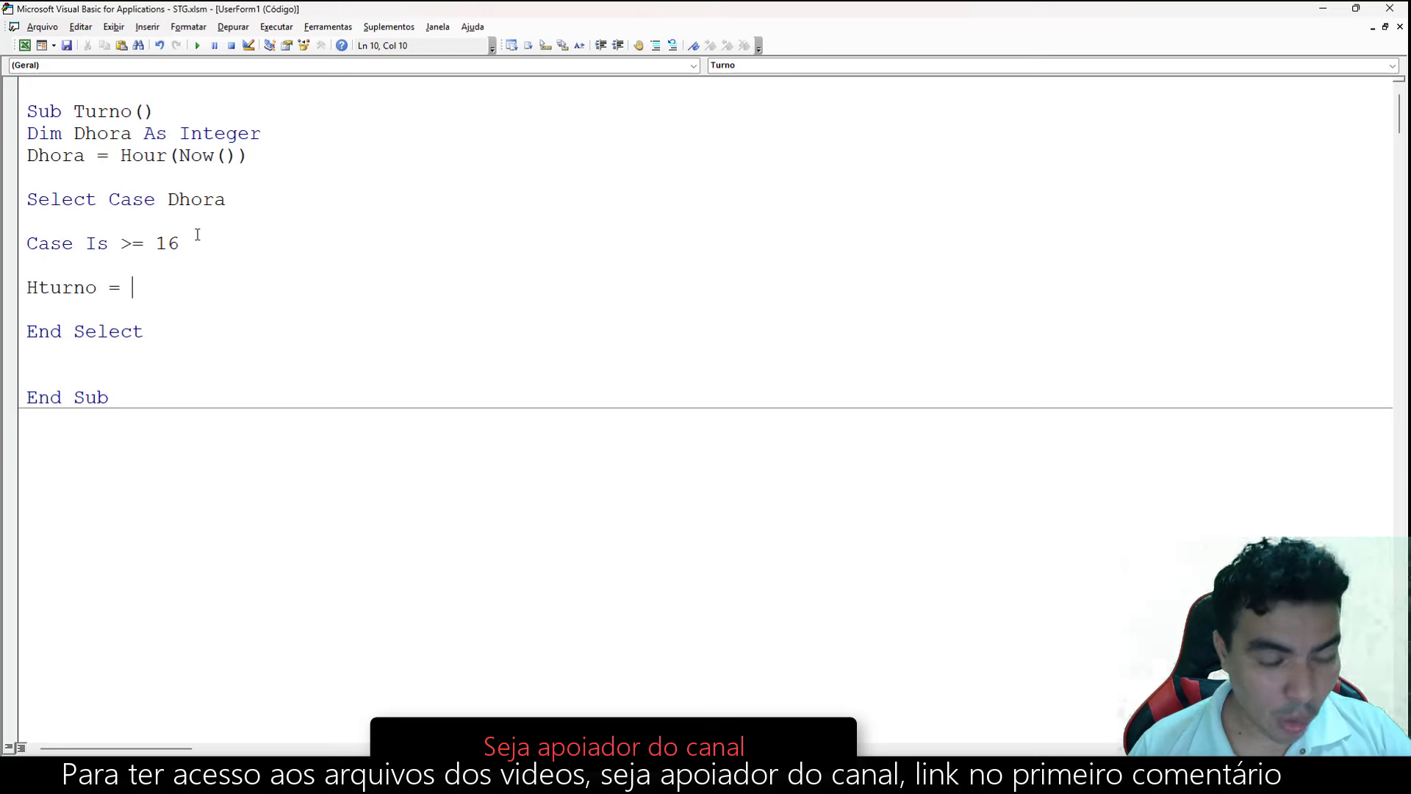
type("\"2")
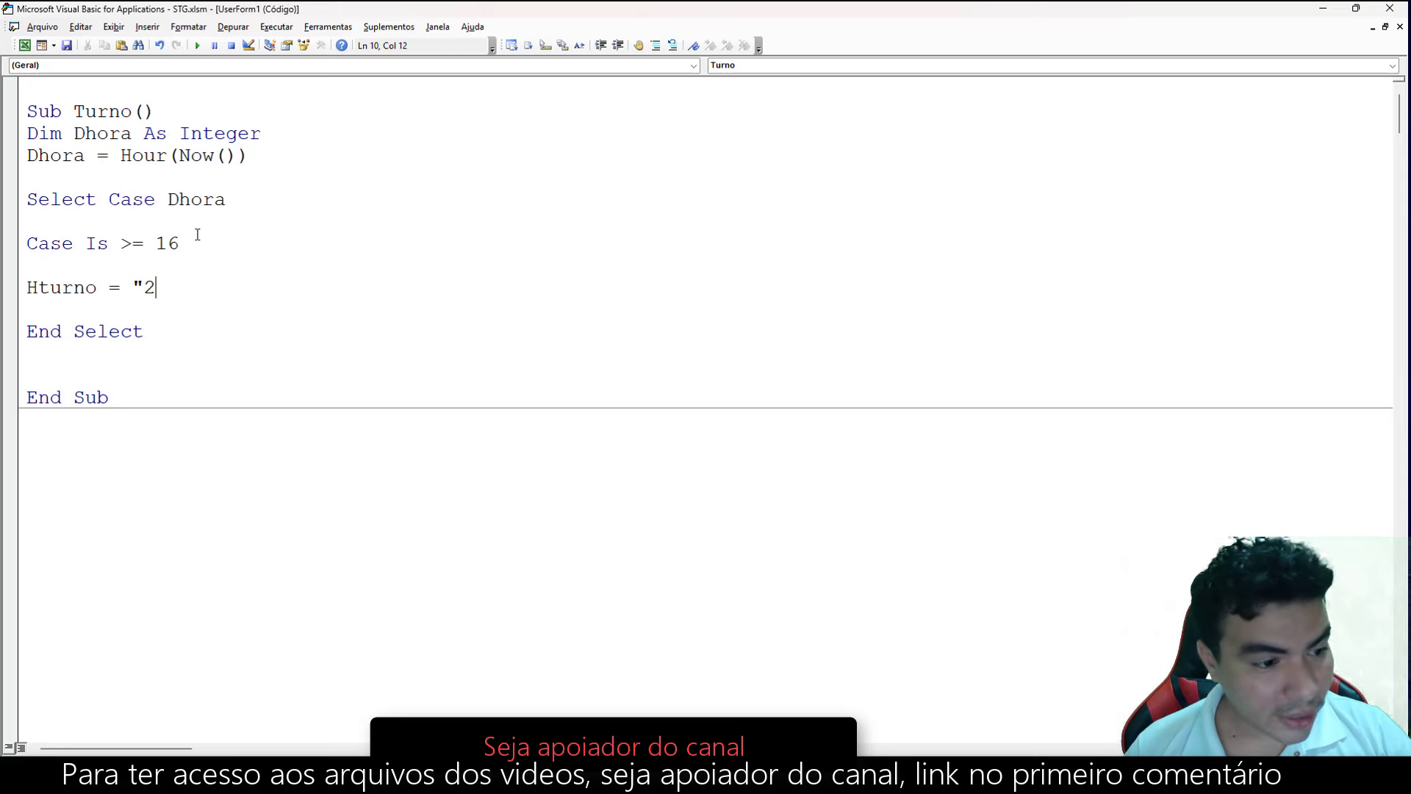
type("°")
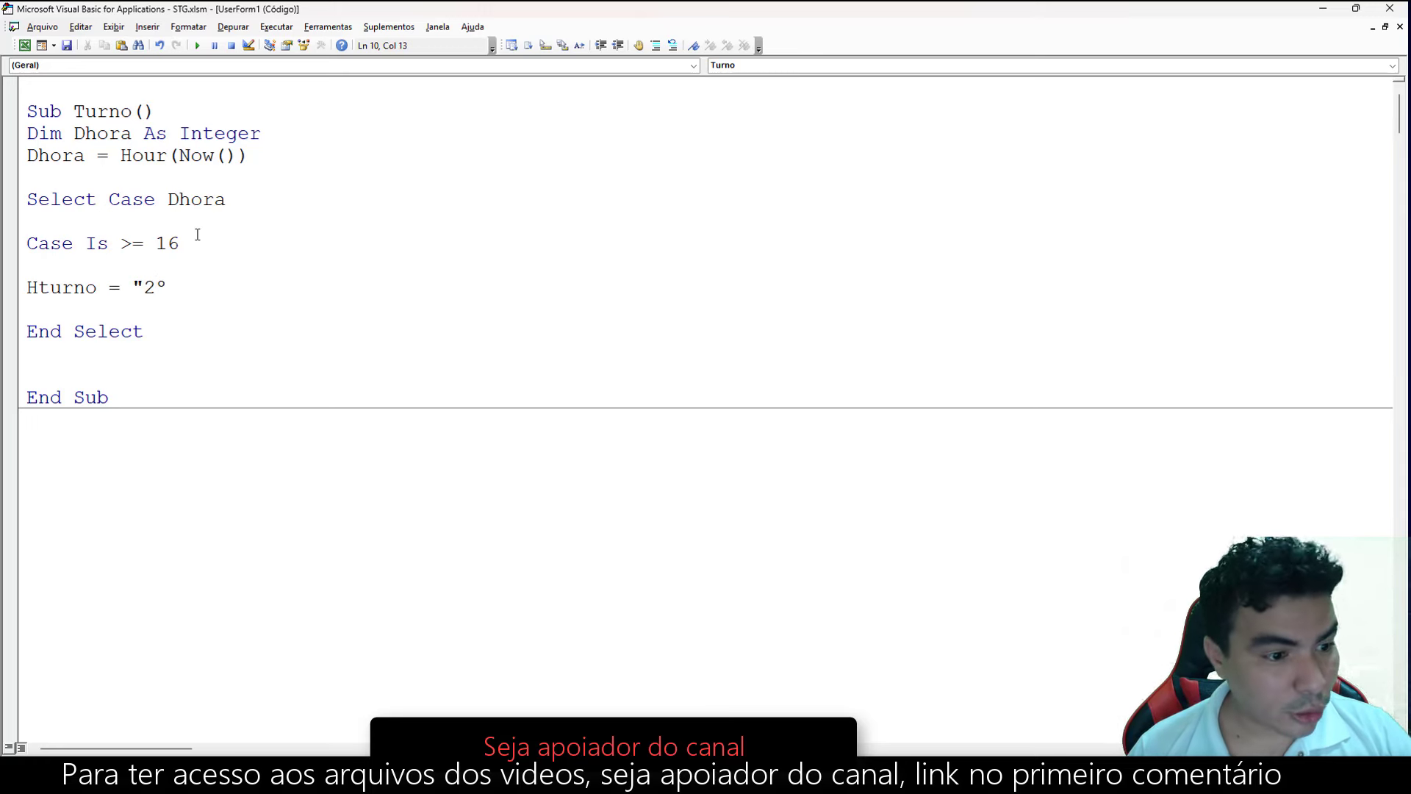
type("\"")
key("Left")
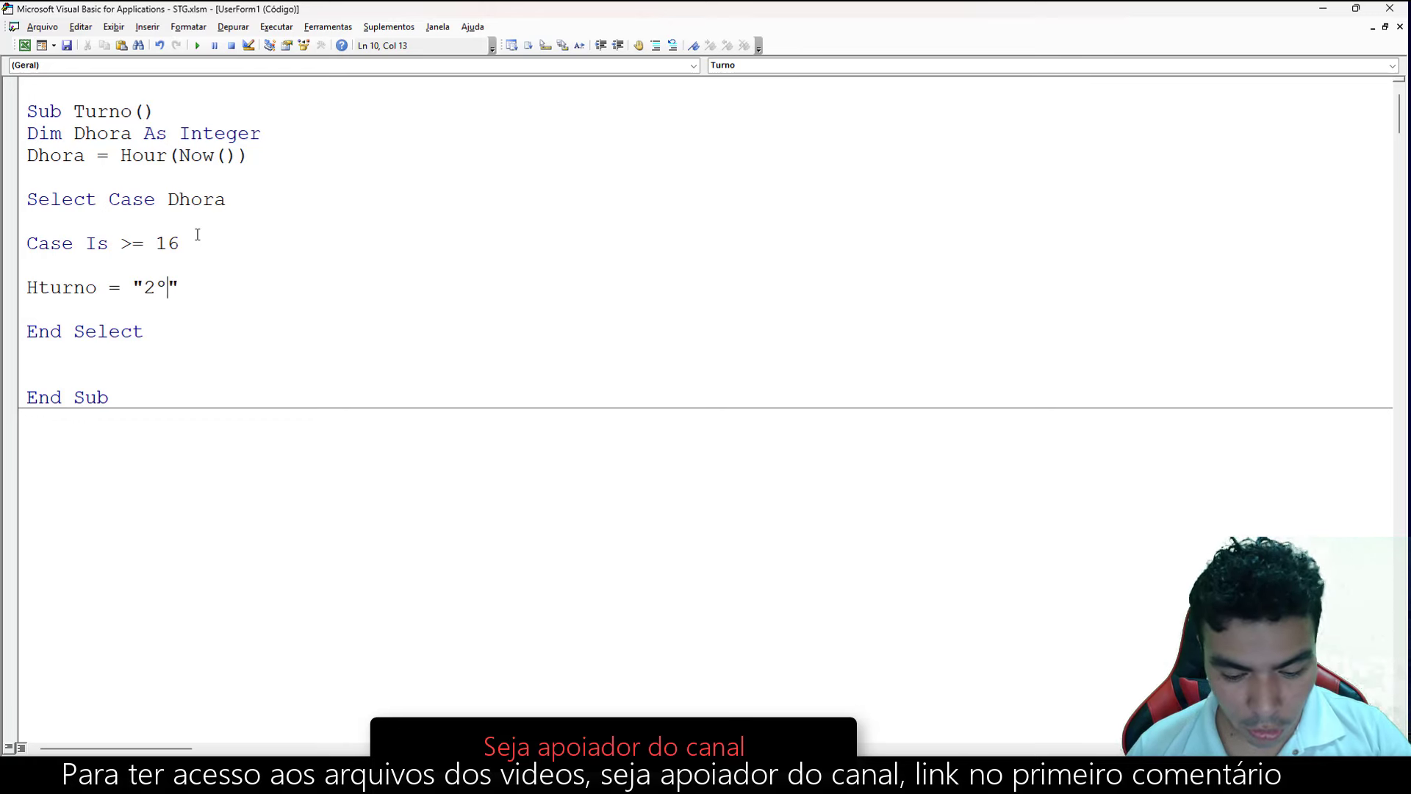
type("T")
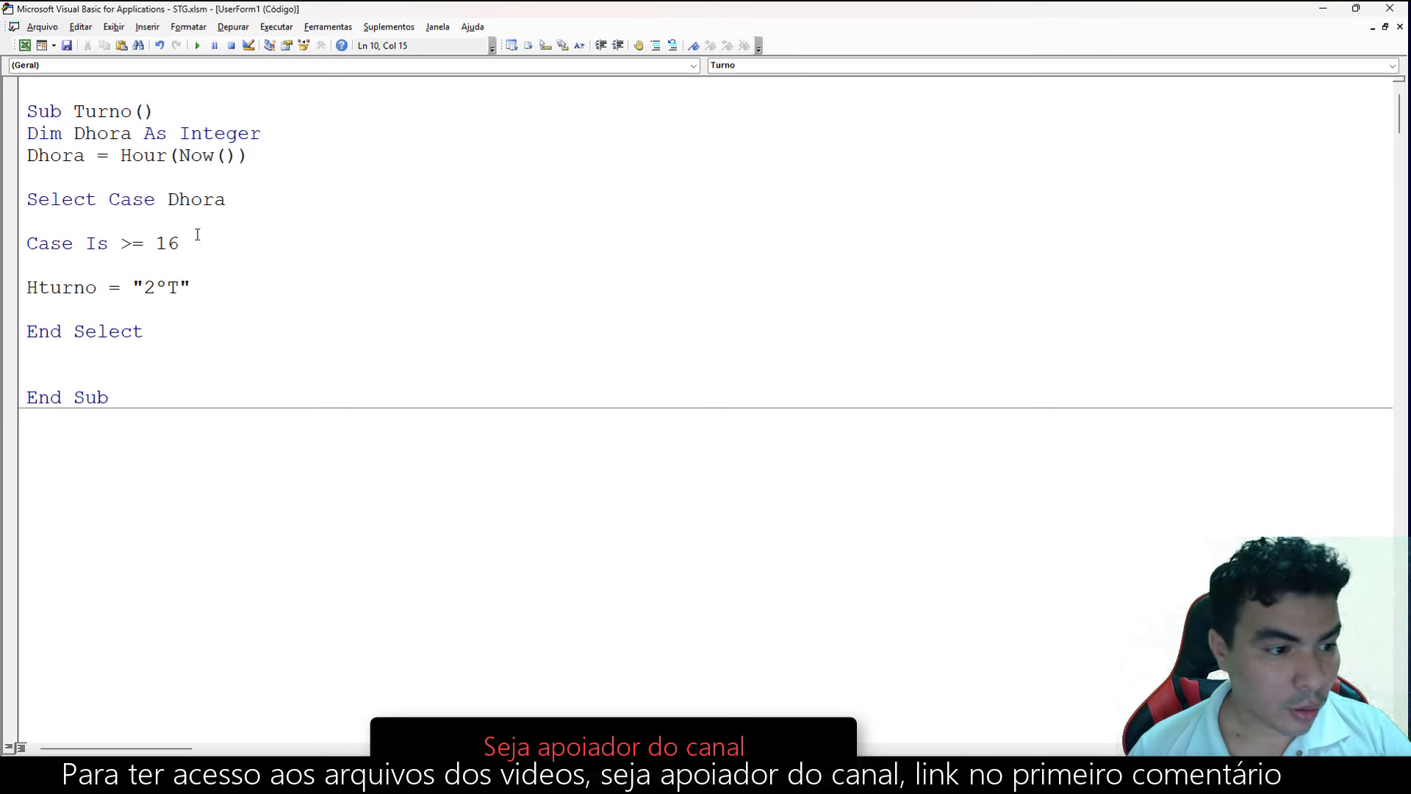
key("Return")
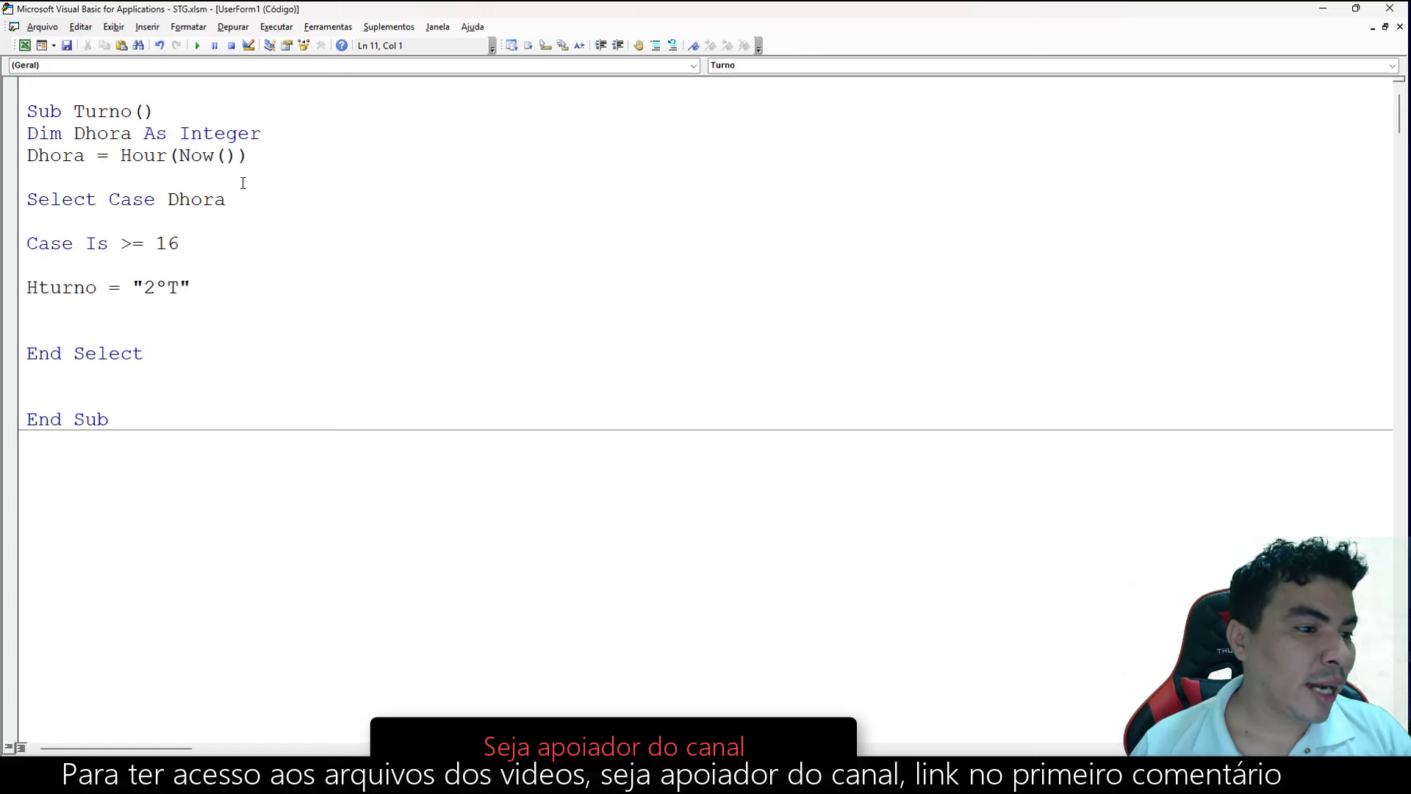
left_click_drag(122, 242, 180, 243)
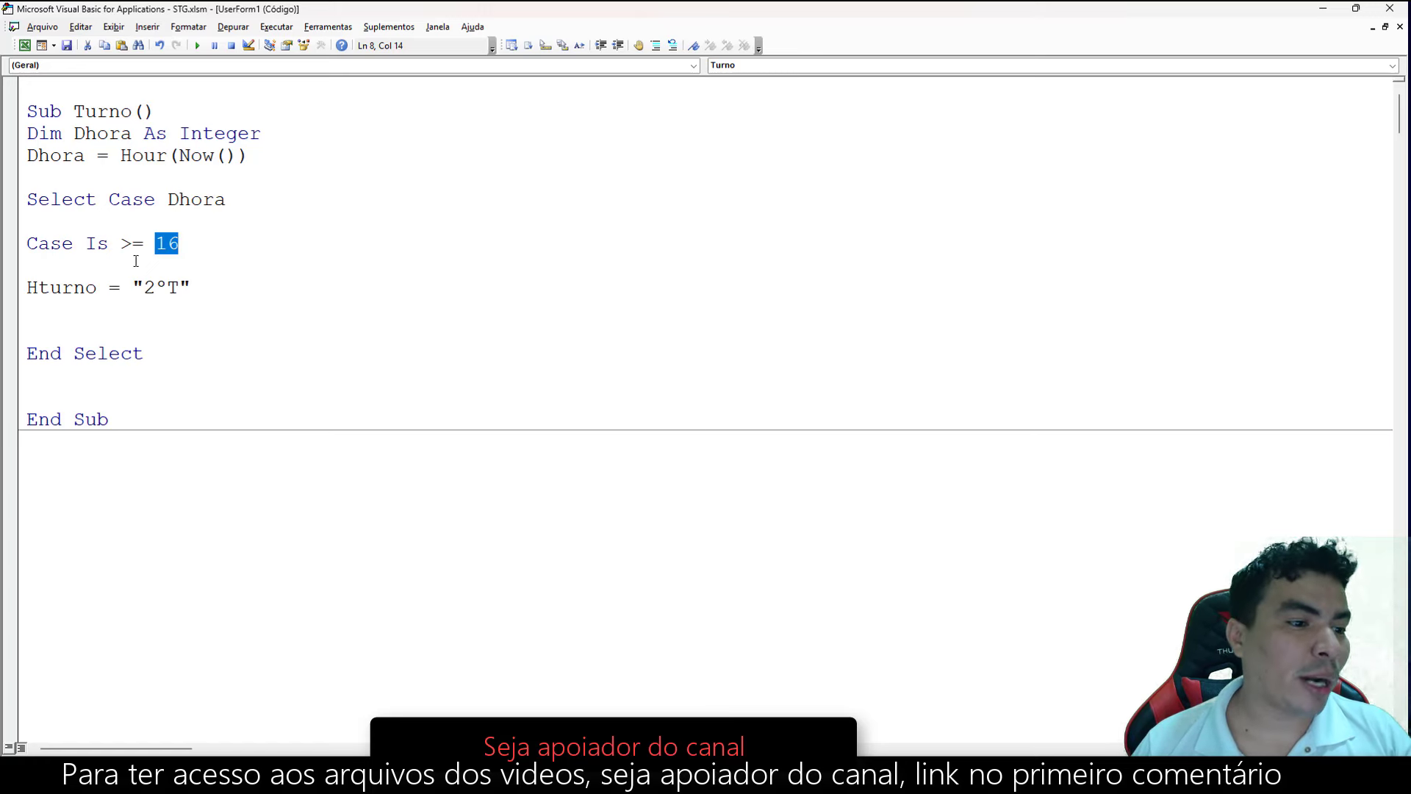
Add Case Is >= 6 setting Hturno = "1°T", copied from the 2°T line.
left_click_drag(190, 290, 45, 269)
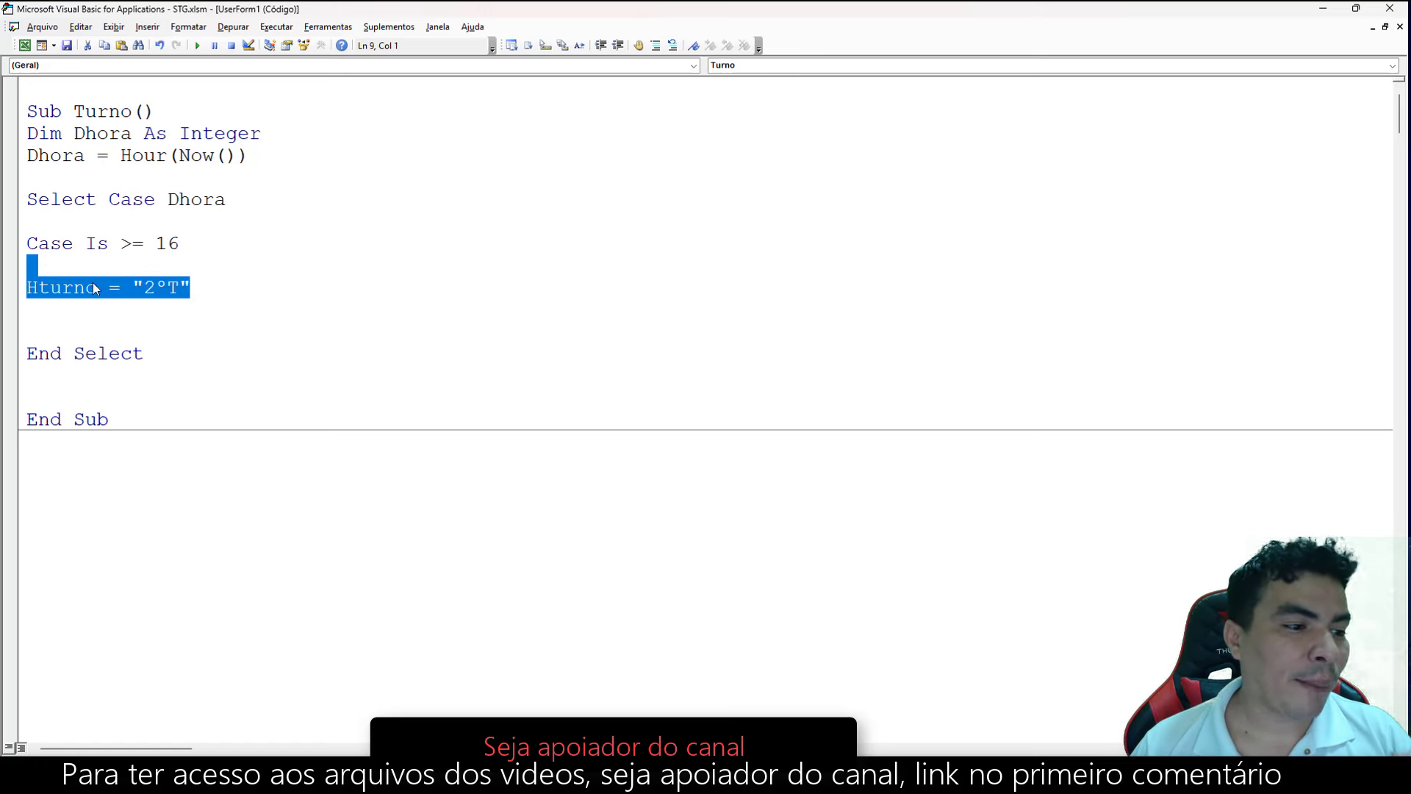
left_click(44, 301)
key("Return")
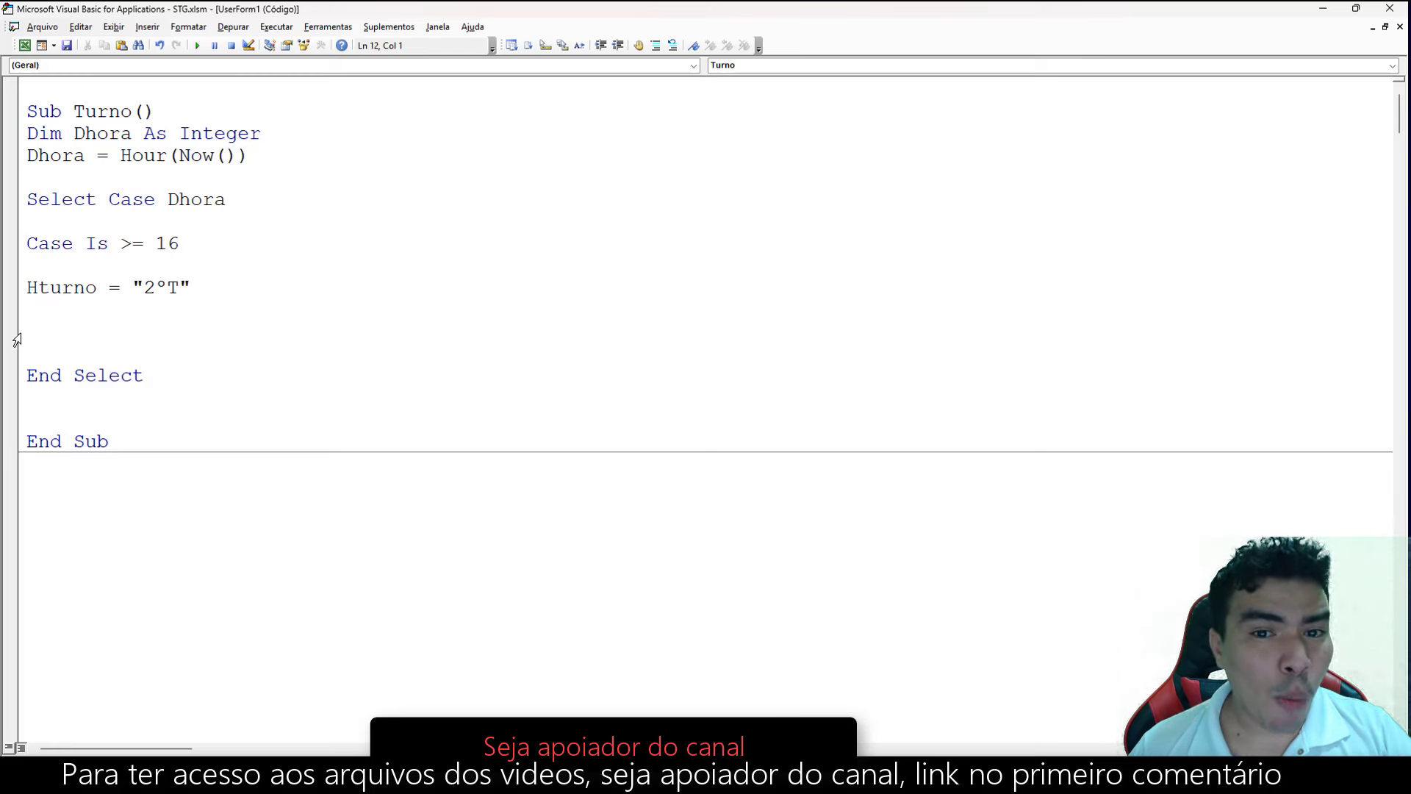
type("cas")
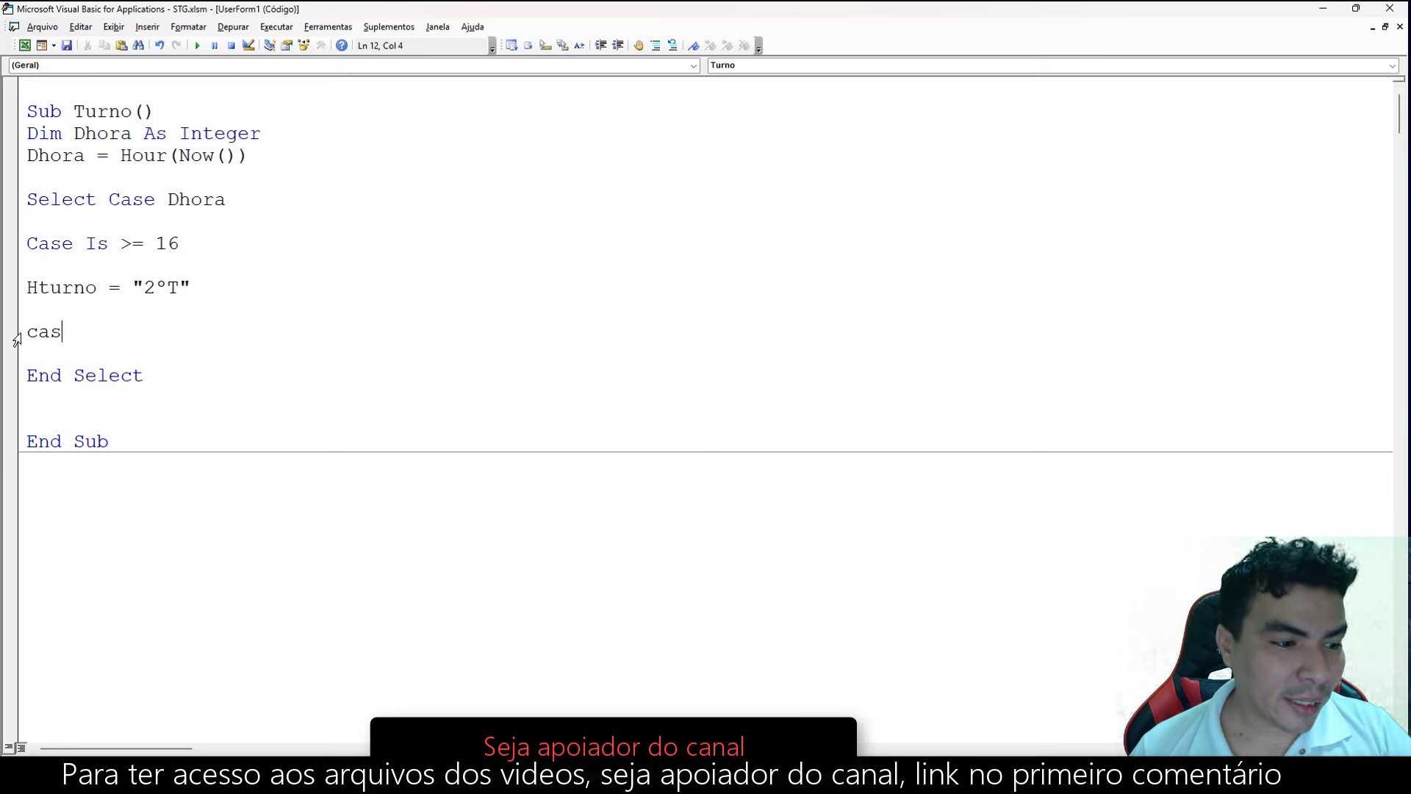
type("e is")
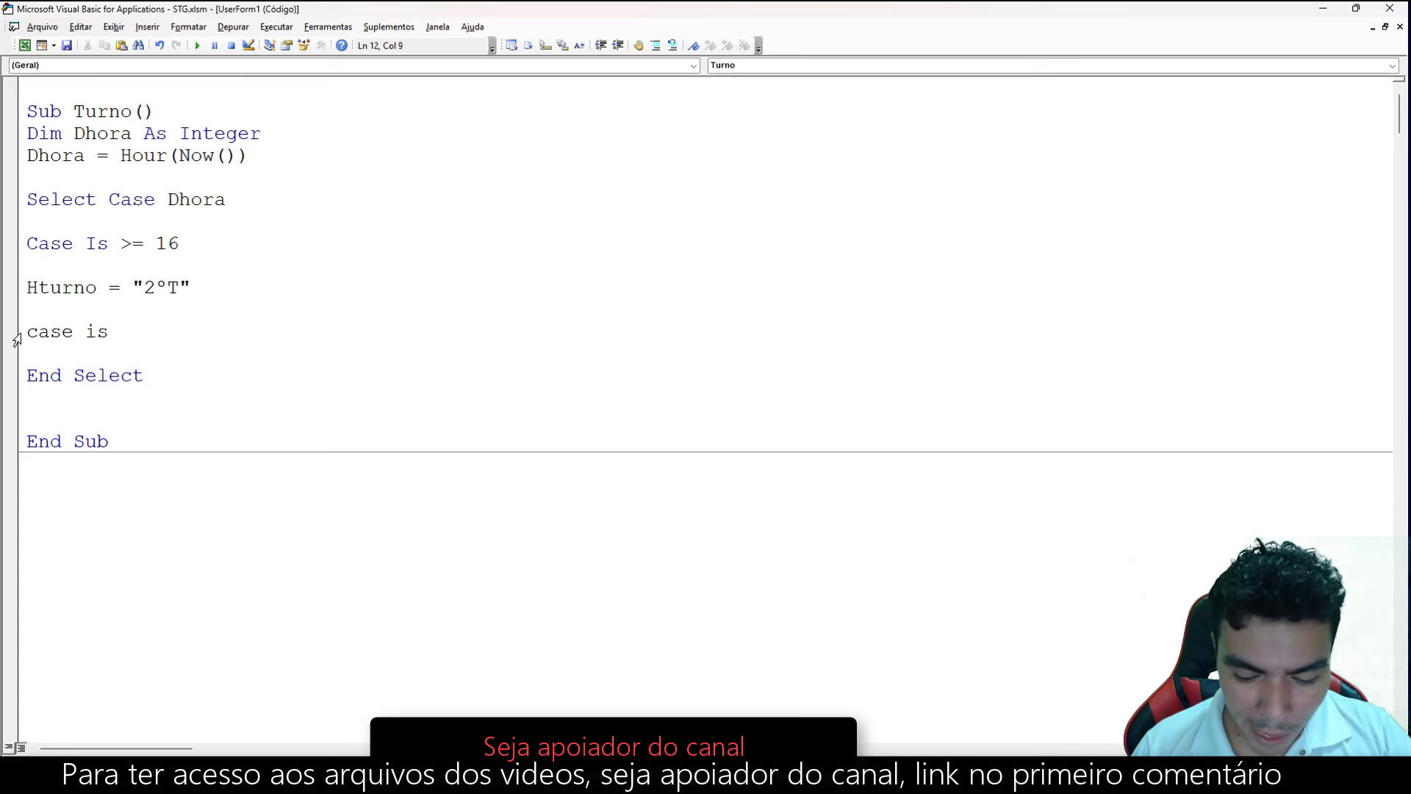
type(">= 6")
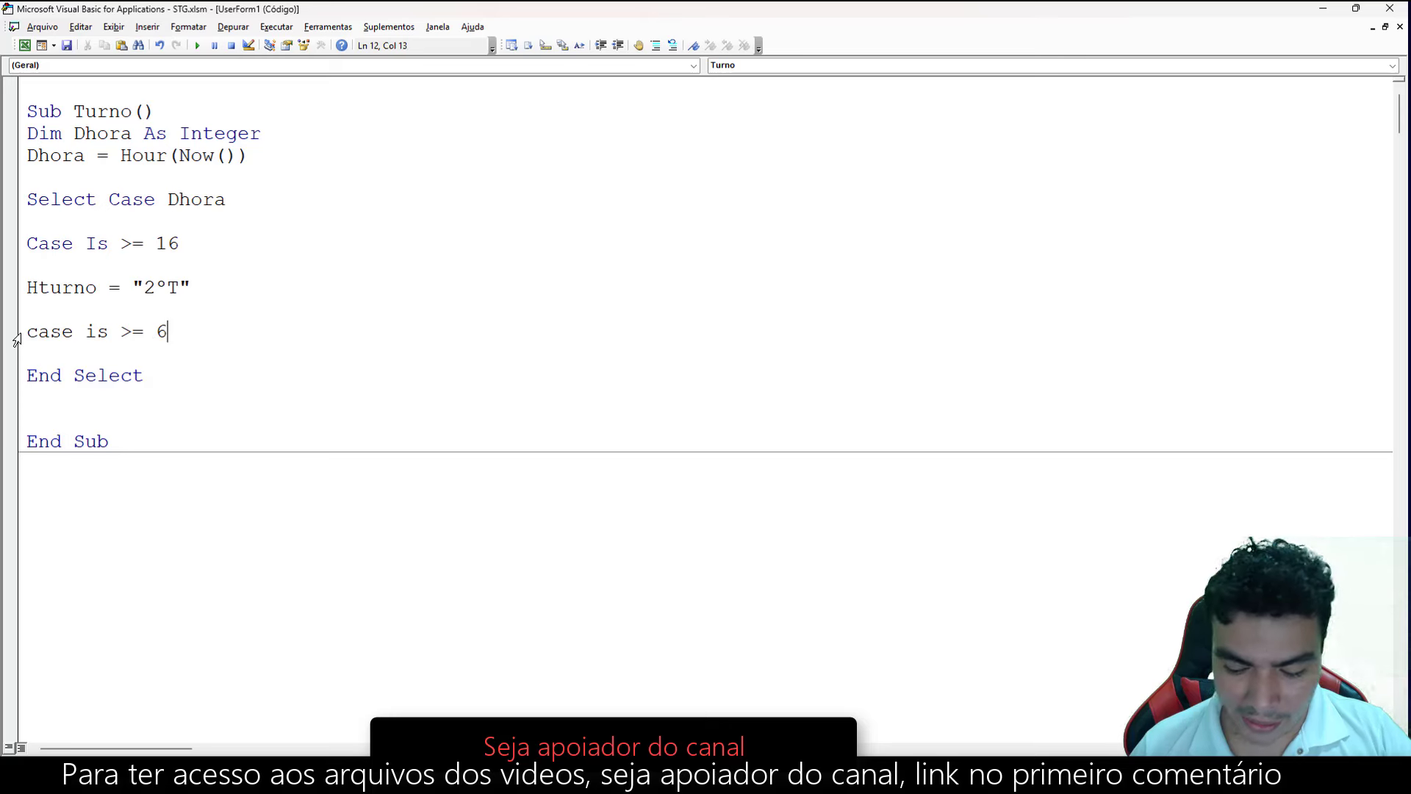
key("Return")
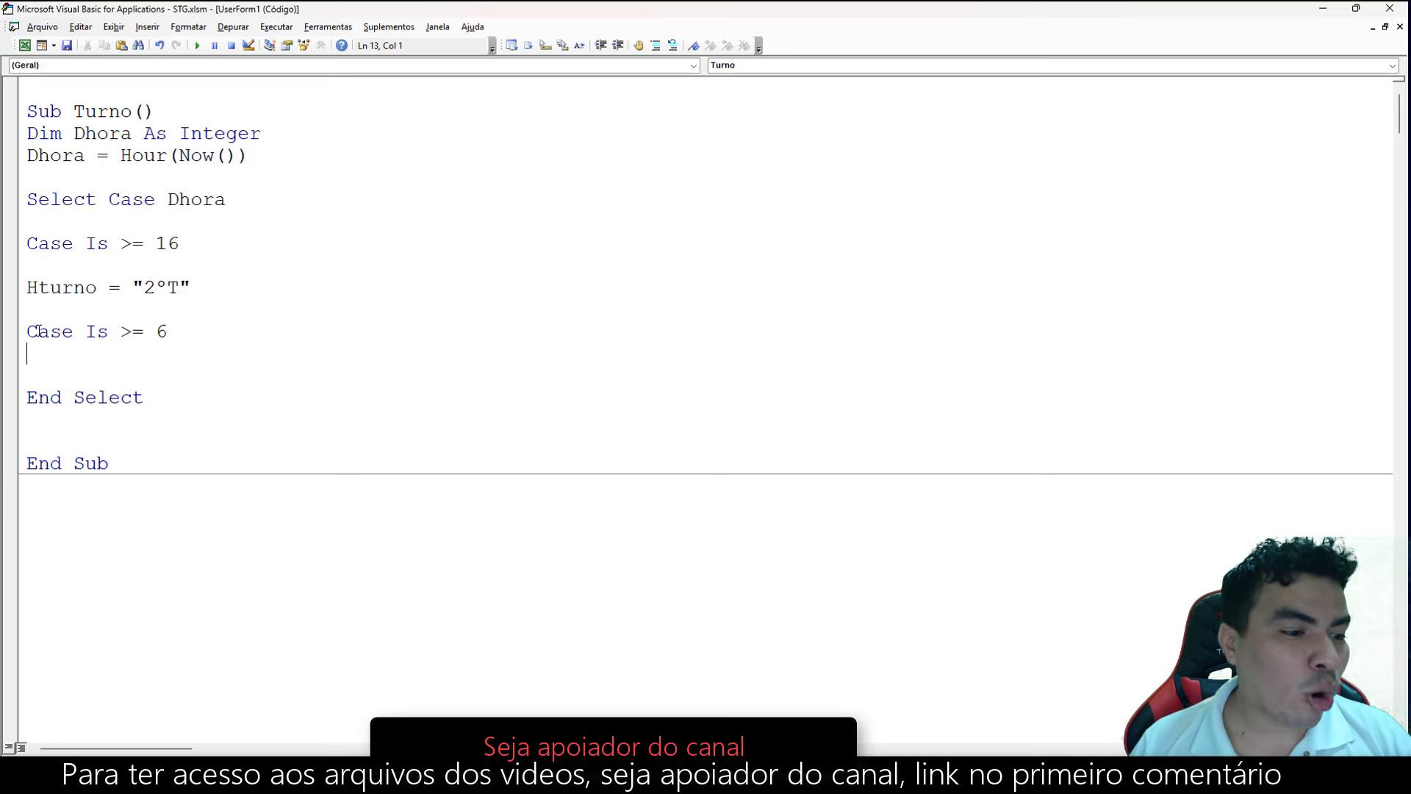
left_click(27, 292)
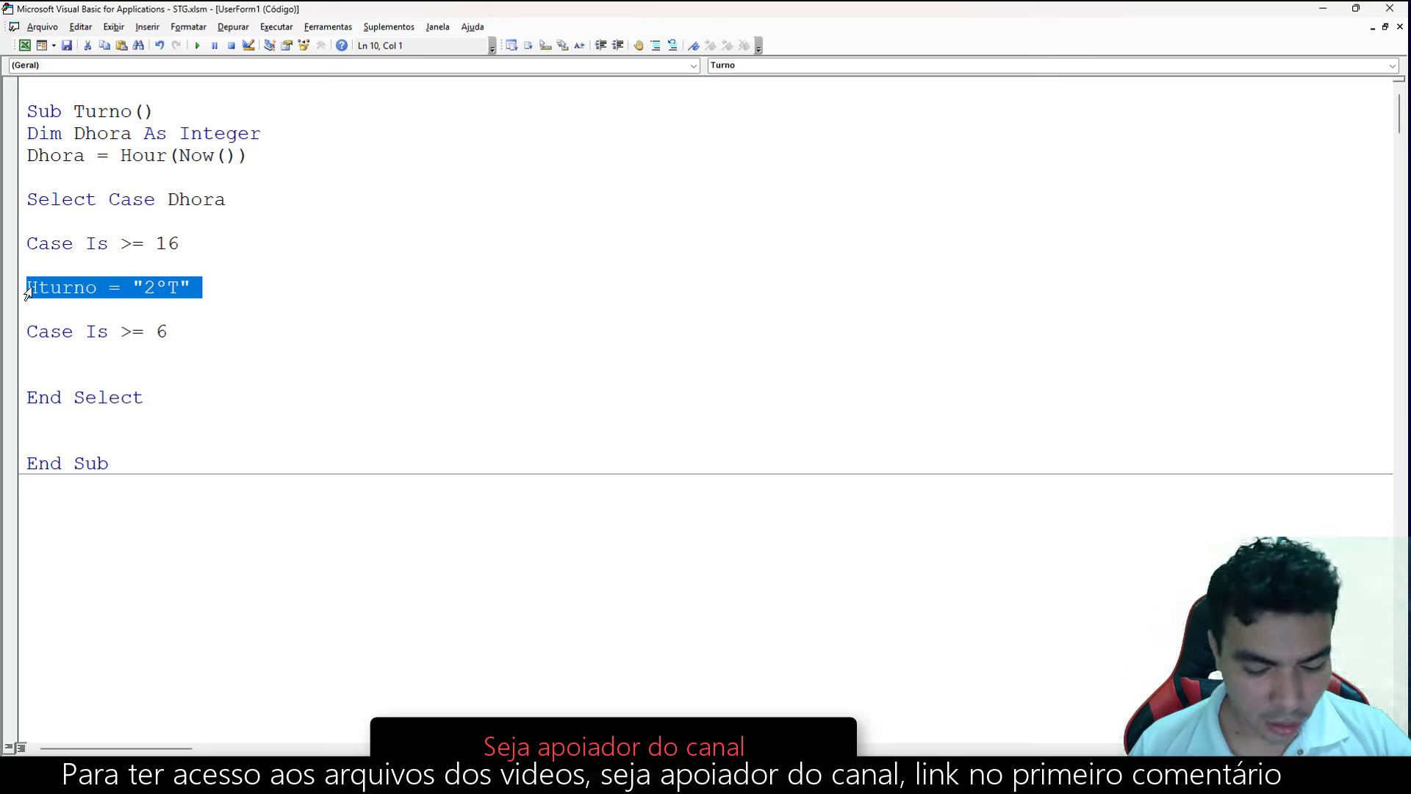
key("ctrl+c")
left_click(26, 351)
key("ctrl+v")
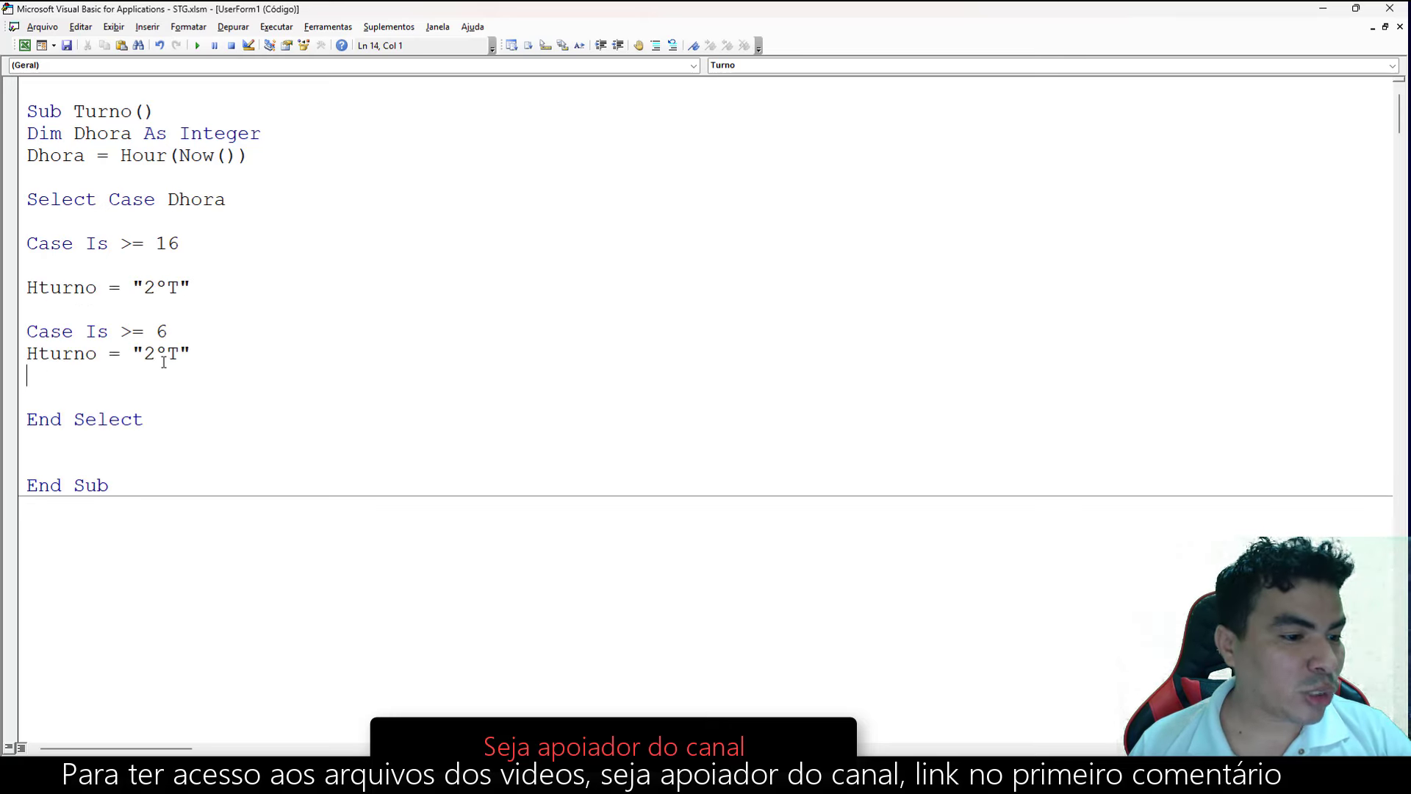
double_click(148, 354)
type("1")
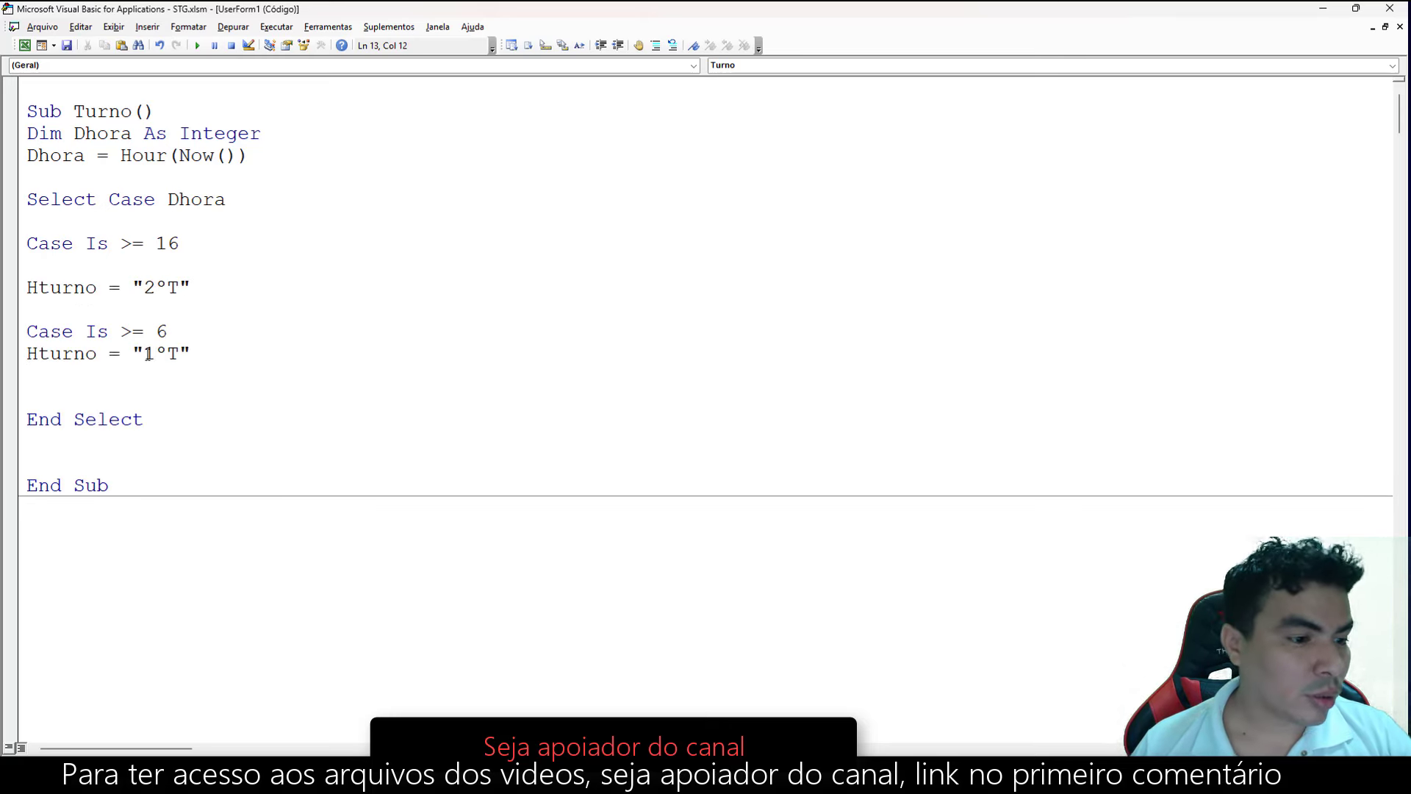
Add Hturno to the Dim declaration and put MsgBox Hturno after End Select.
left_click_drag(103, 352, 26, 353)
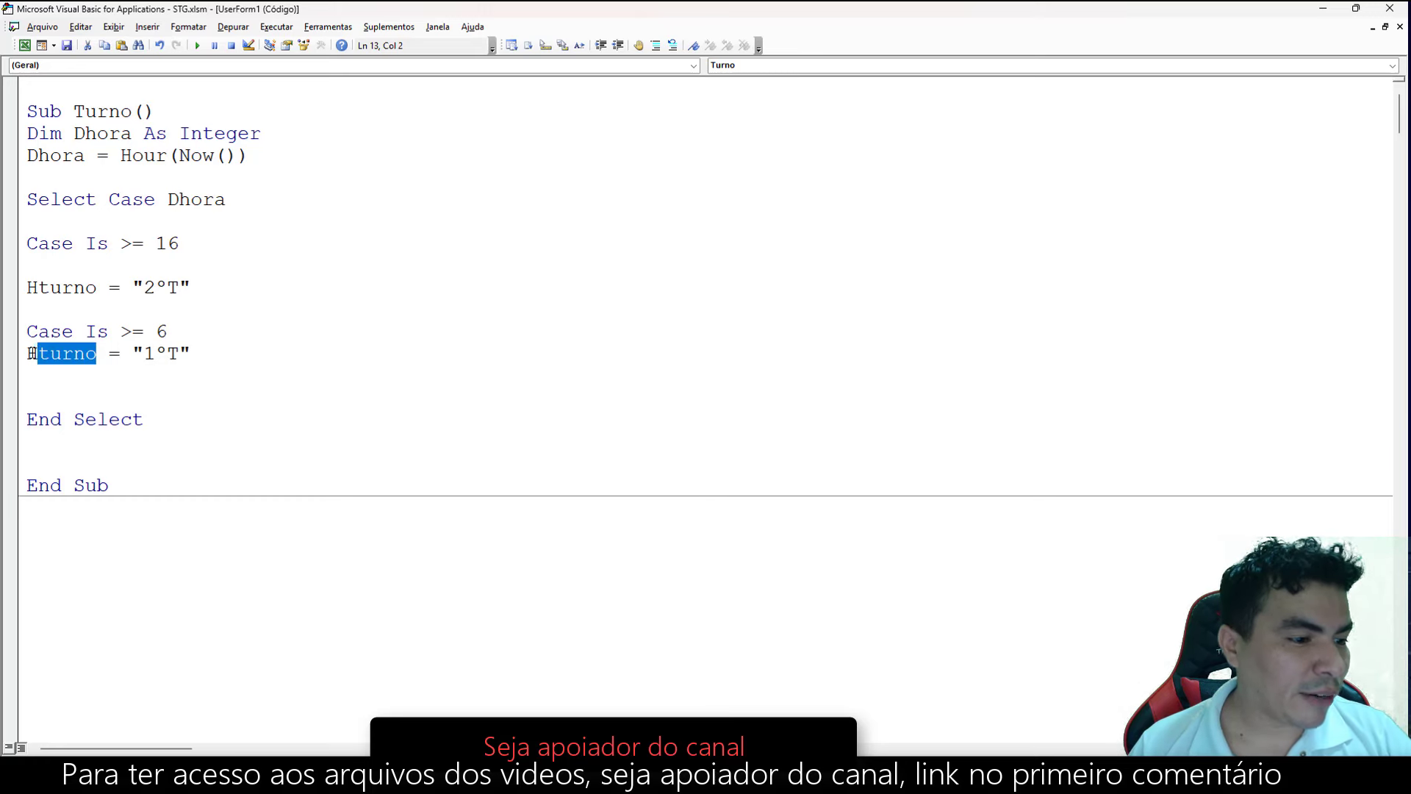
left_click(277, 129)
type("Hturno")
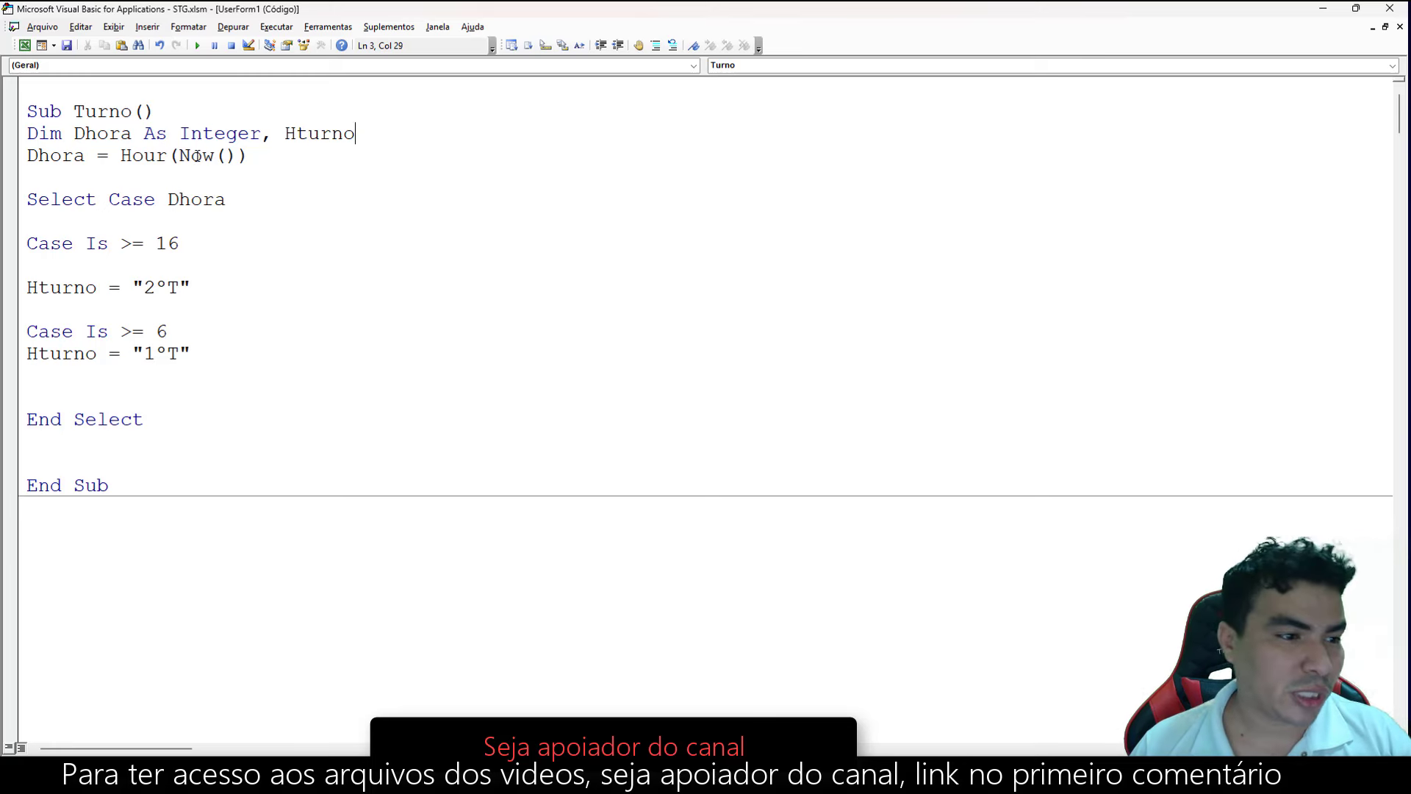
left_click(68, 376)
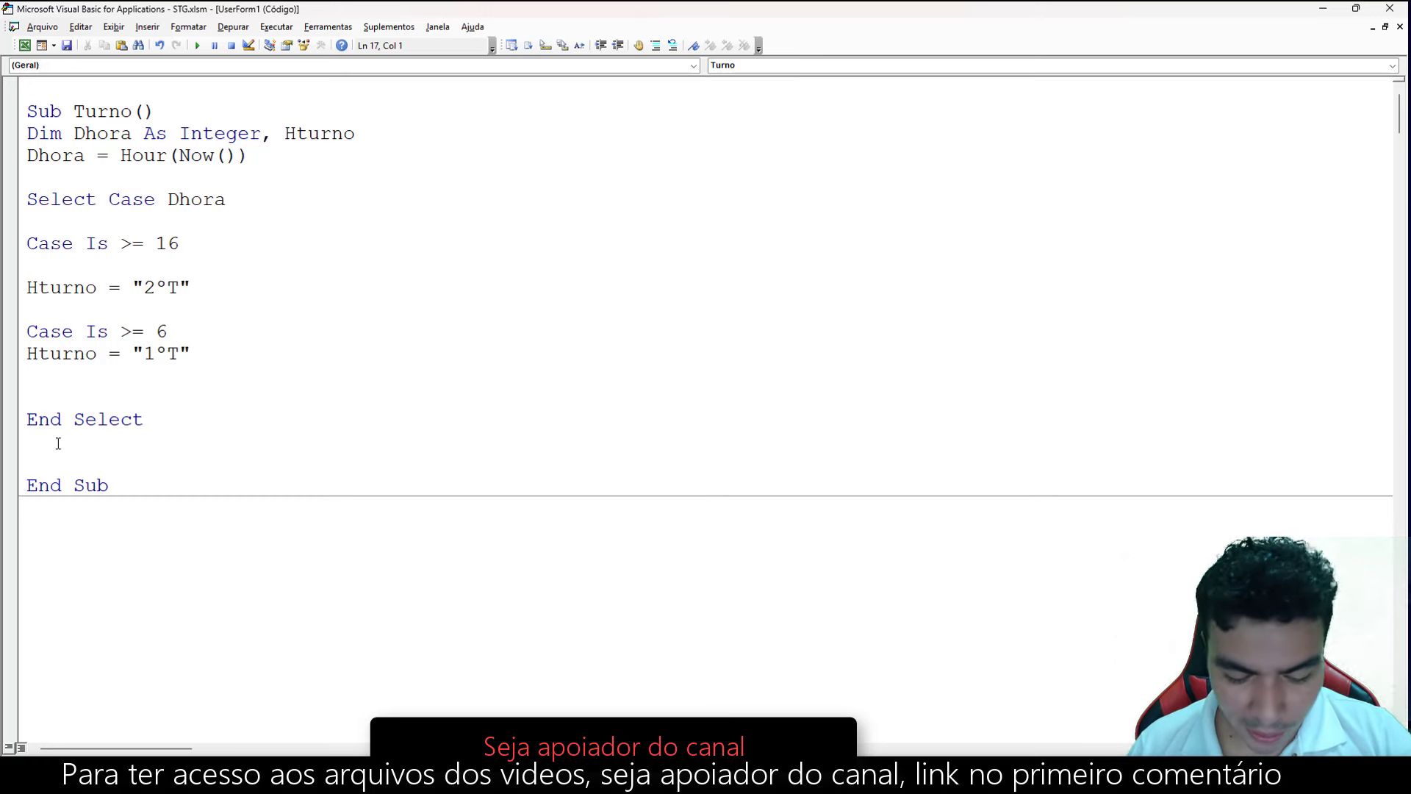
type("msgbox")
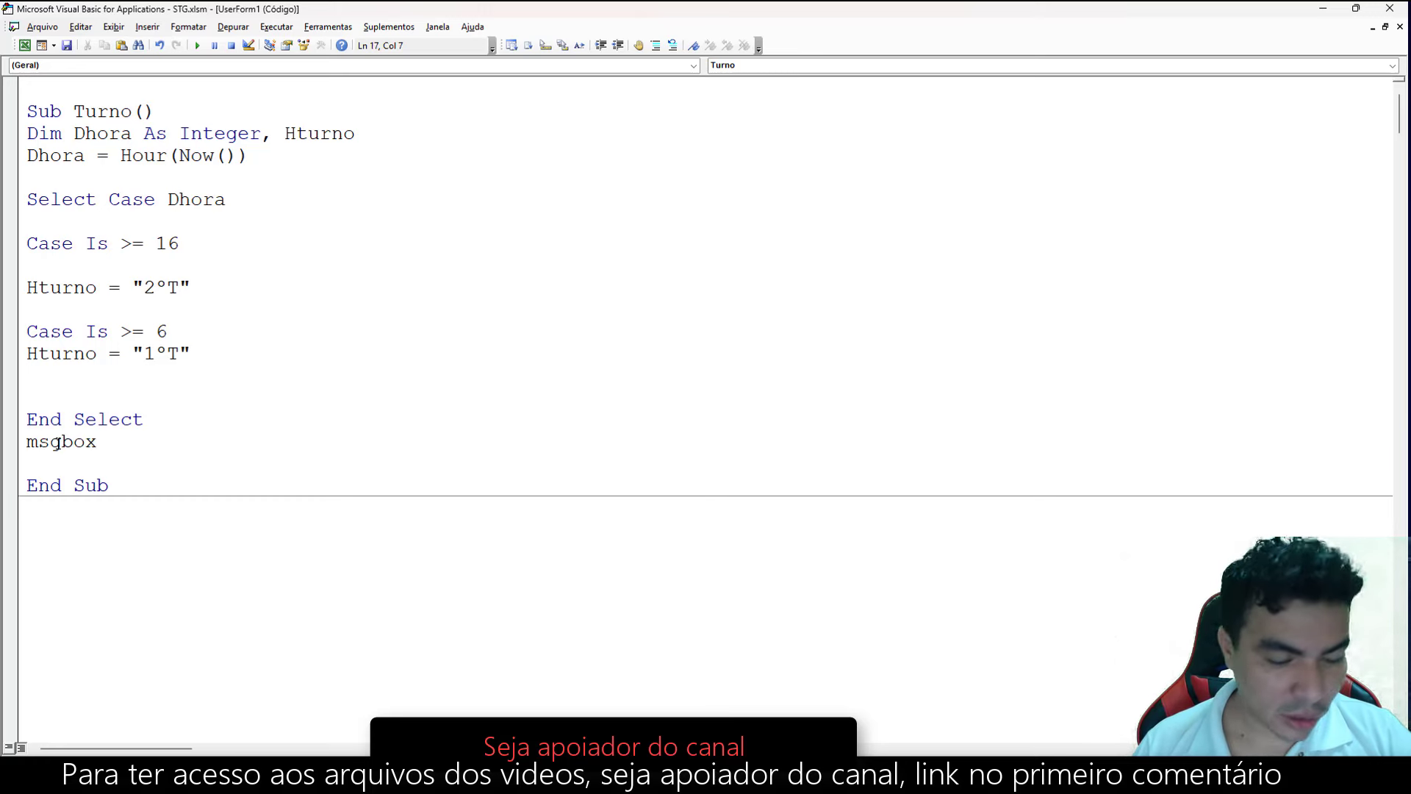
type(" hturno")
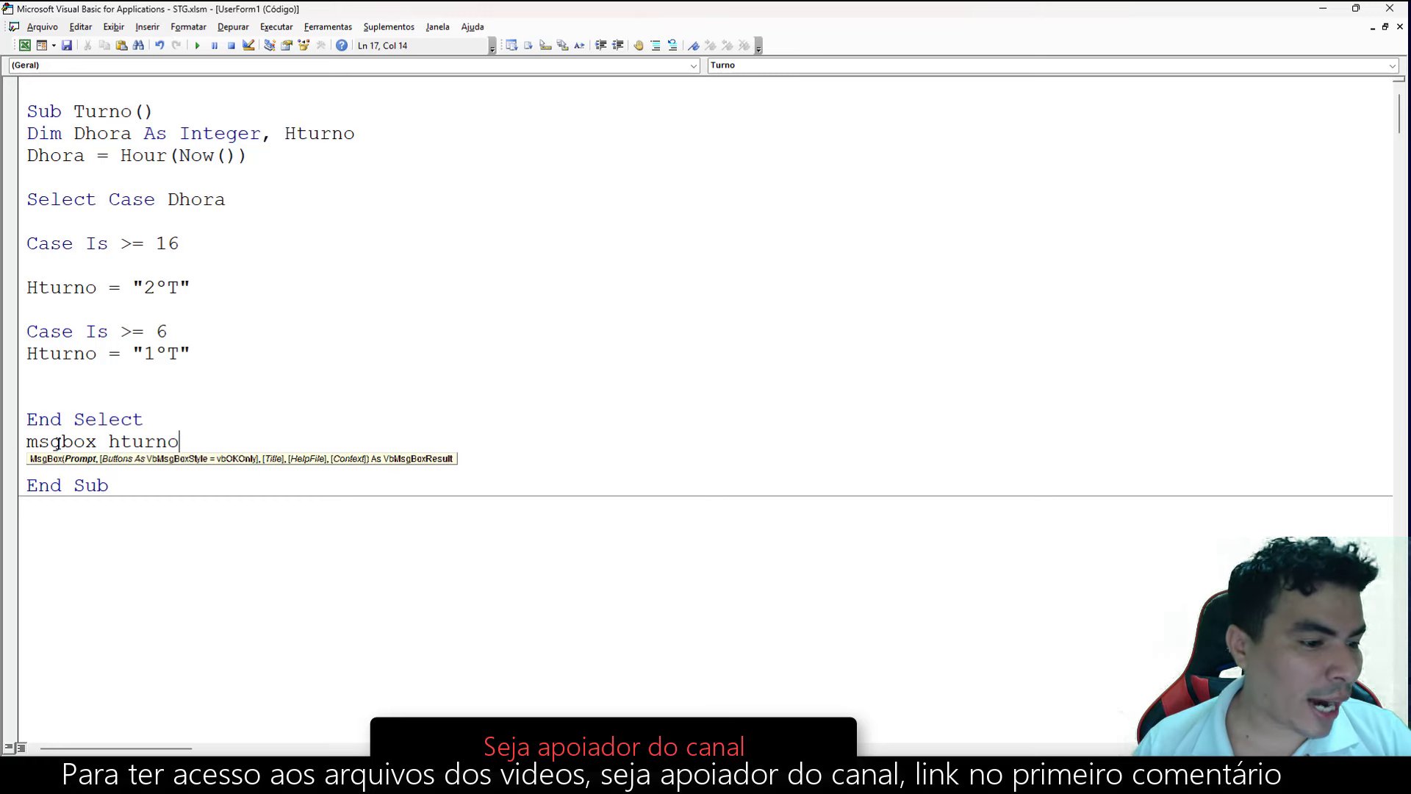
left_click(88, 379)
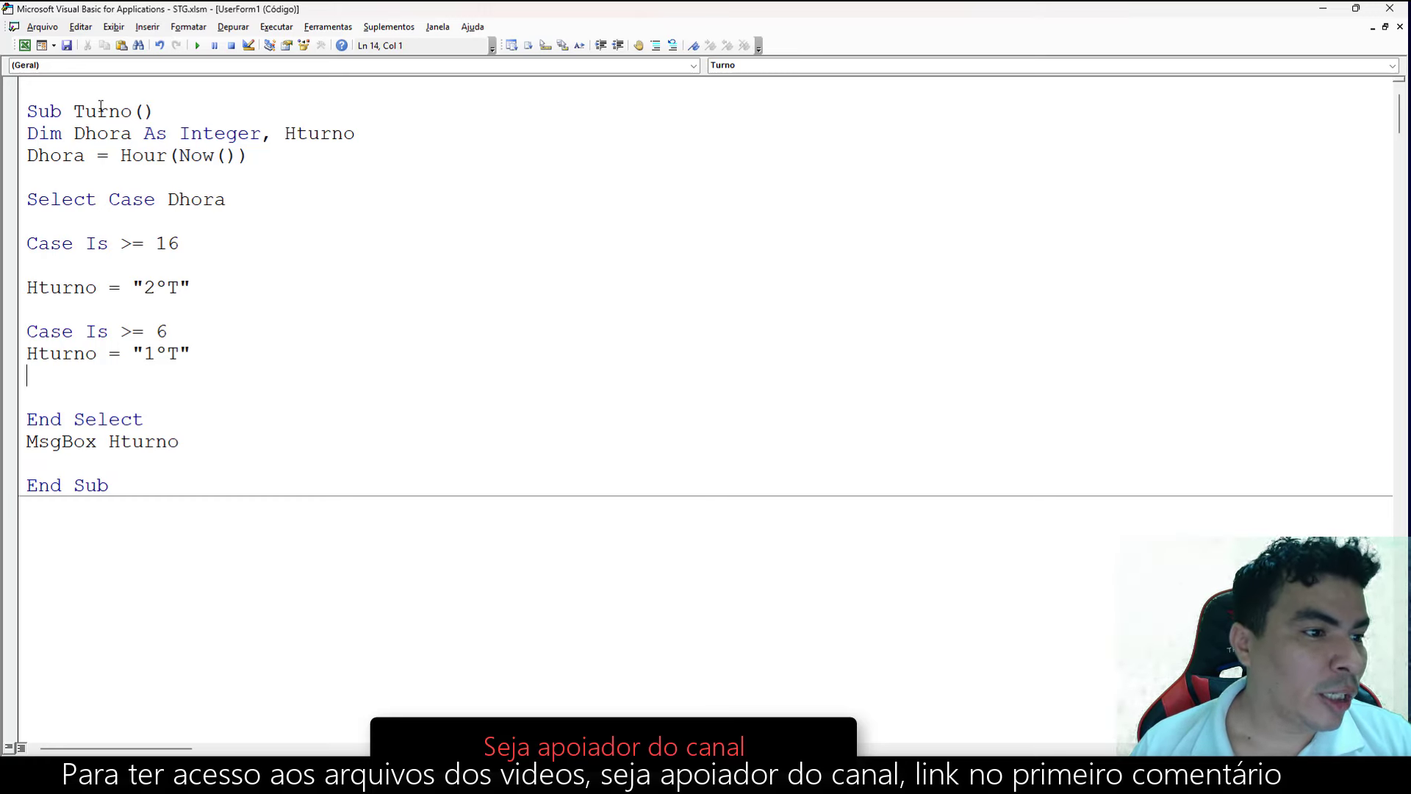
left_click_drag(74, 111, 131, 111)
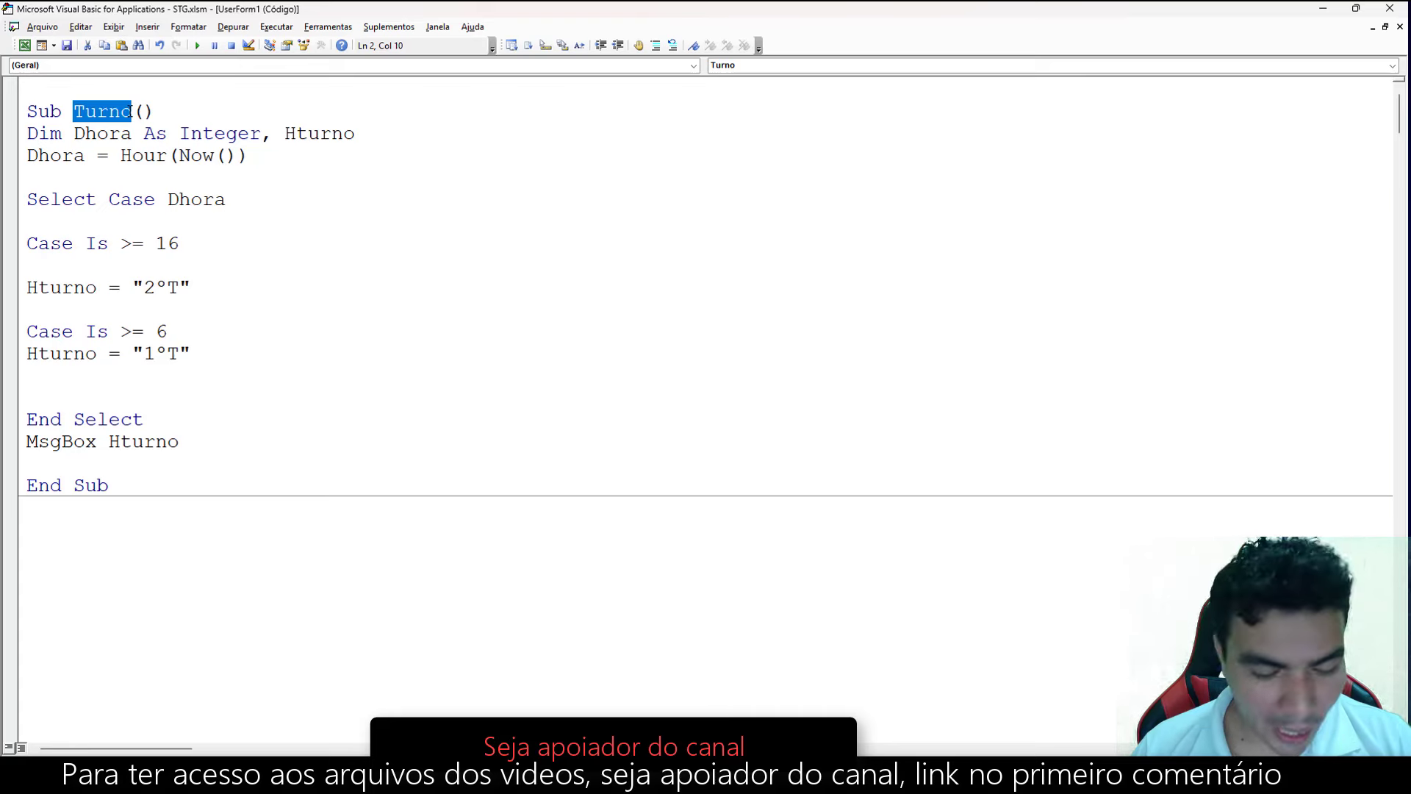
Add call Turno to CommandButton6's click handler in UserForm1.
left_click(114, 26)
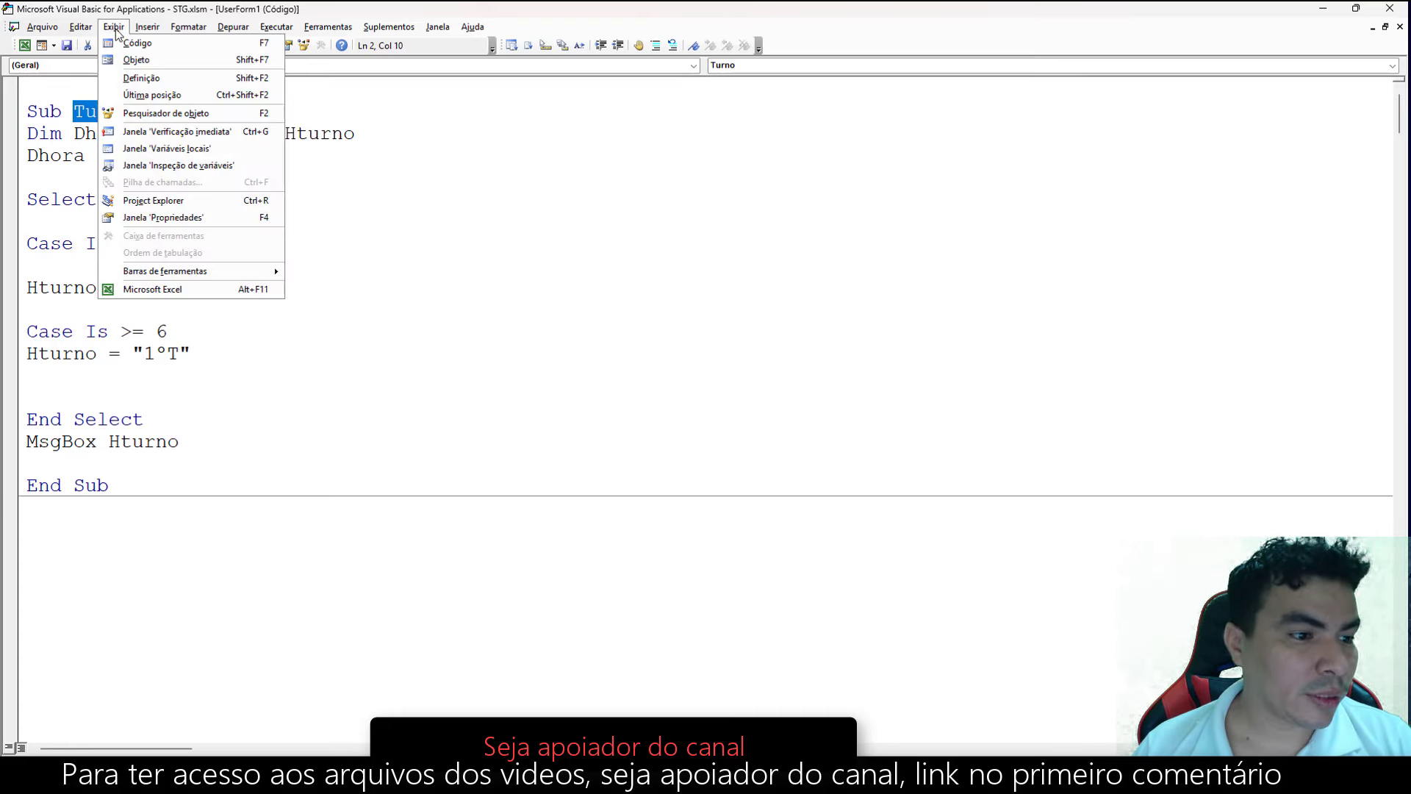
left_click(151, 200)
double_click(96, 206)
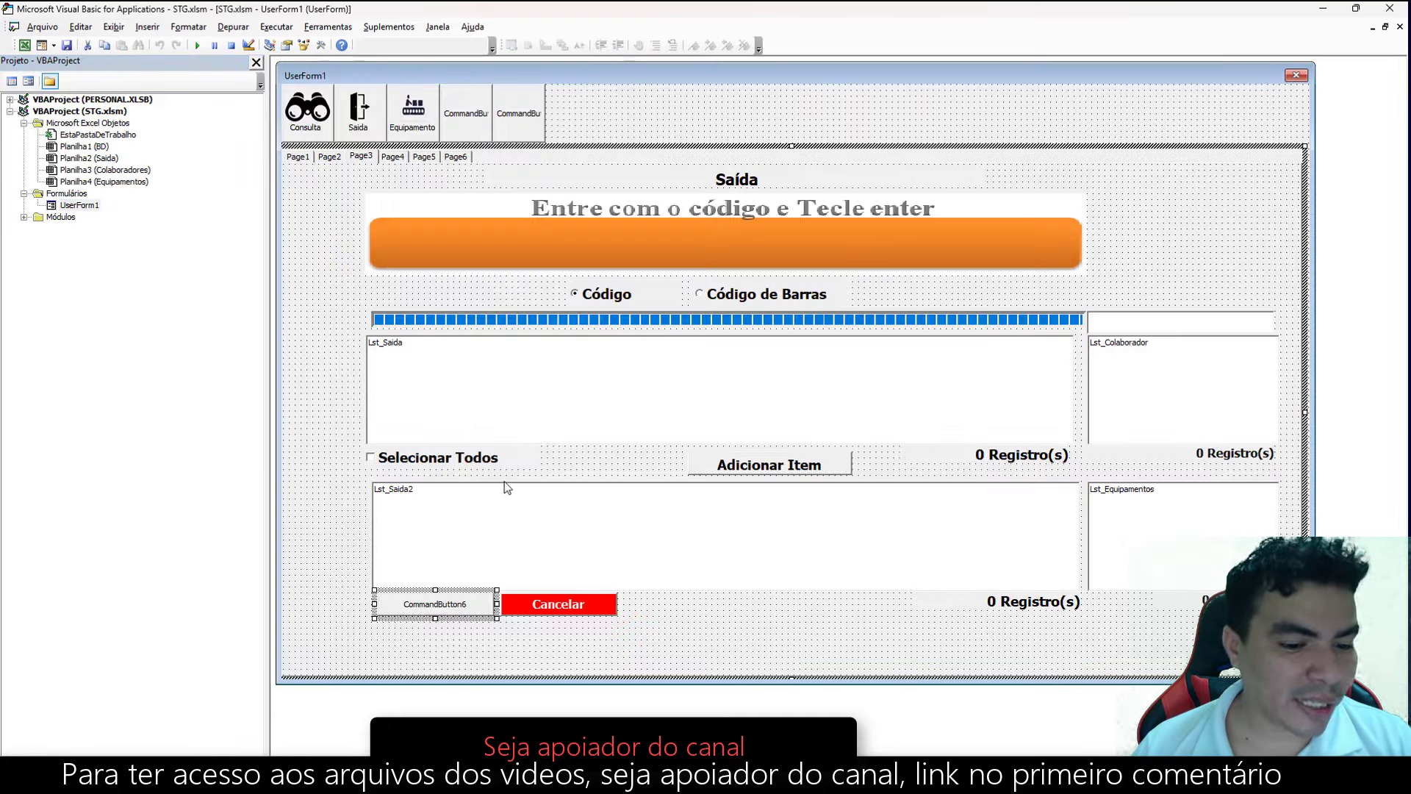
left_click(450, 644)
double_click(436, 604)
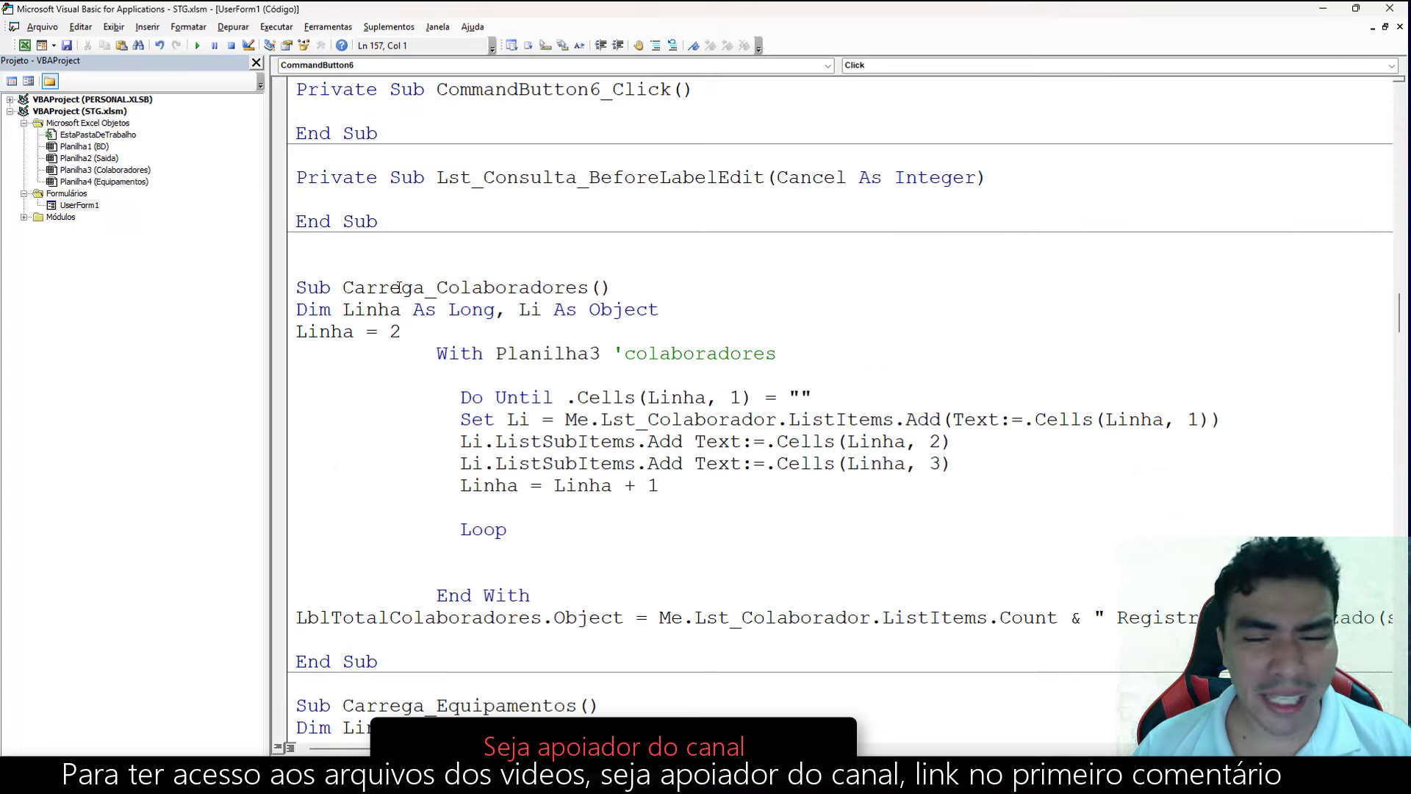
type("call ")
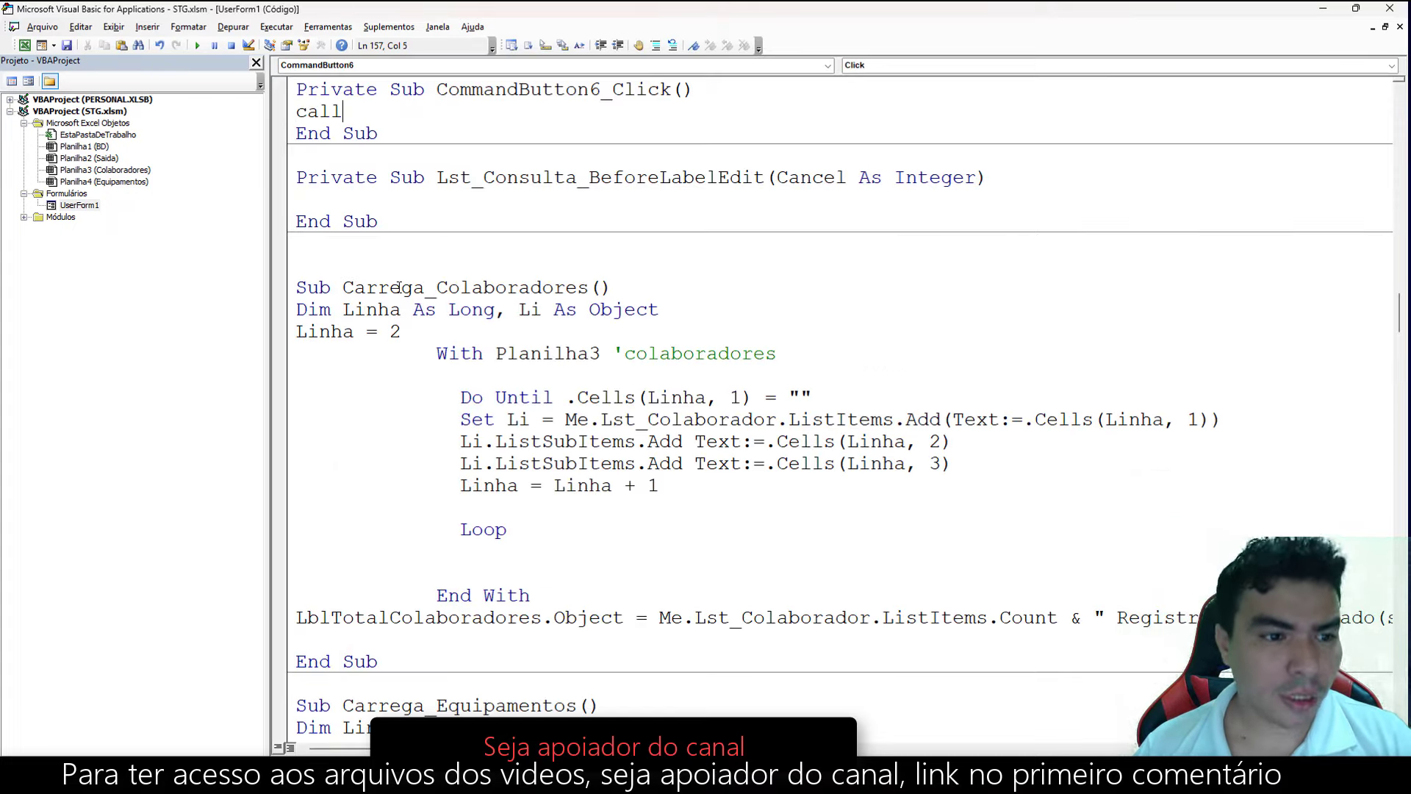
type("Turno")
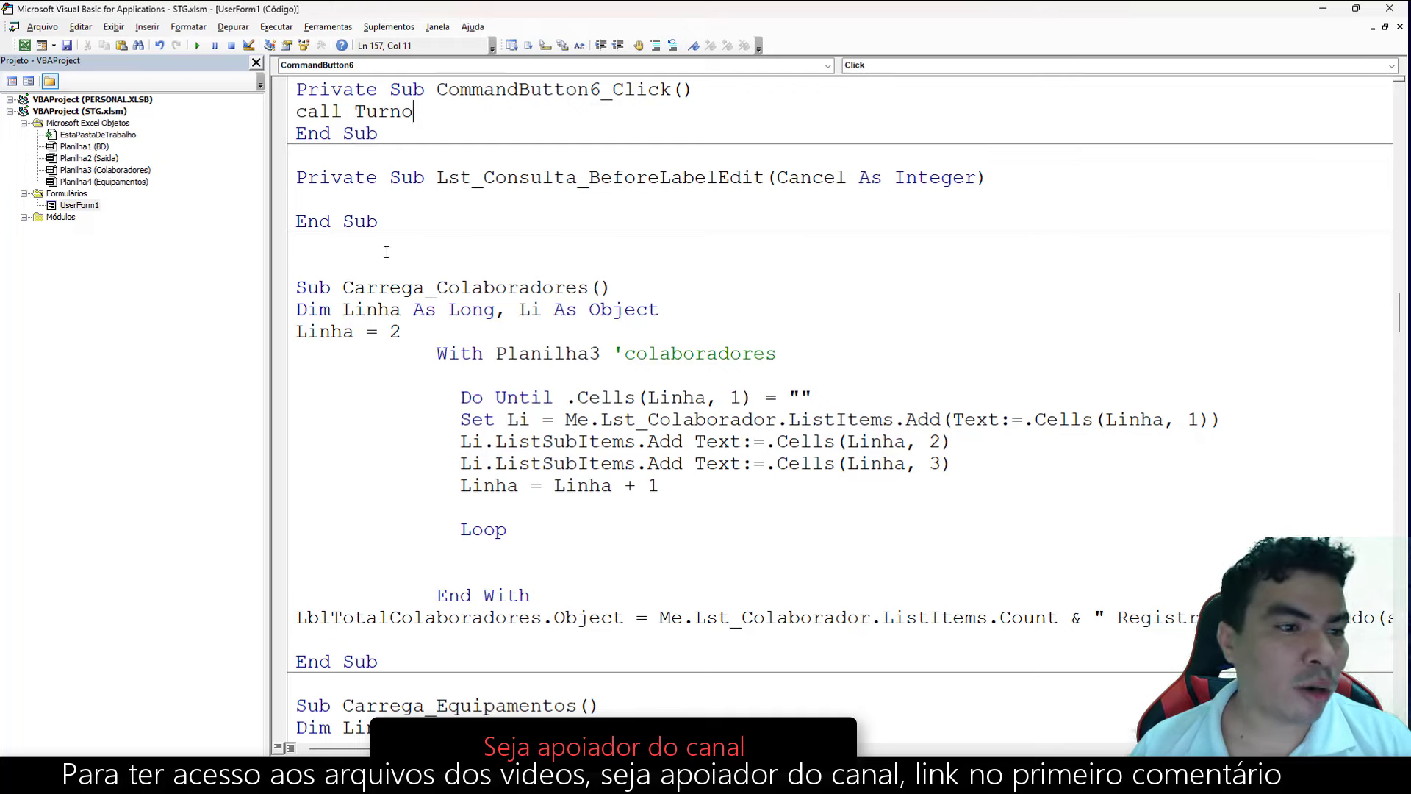
Jump from the call Turno line to the Turno procedure's definition.
left_click(258, 63)
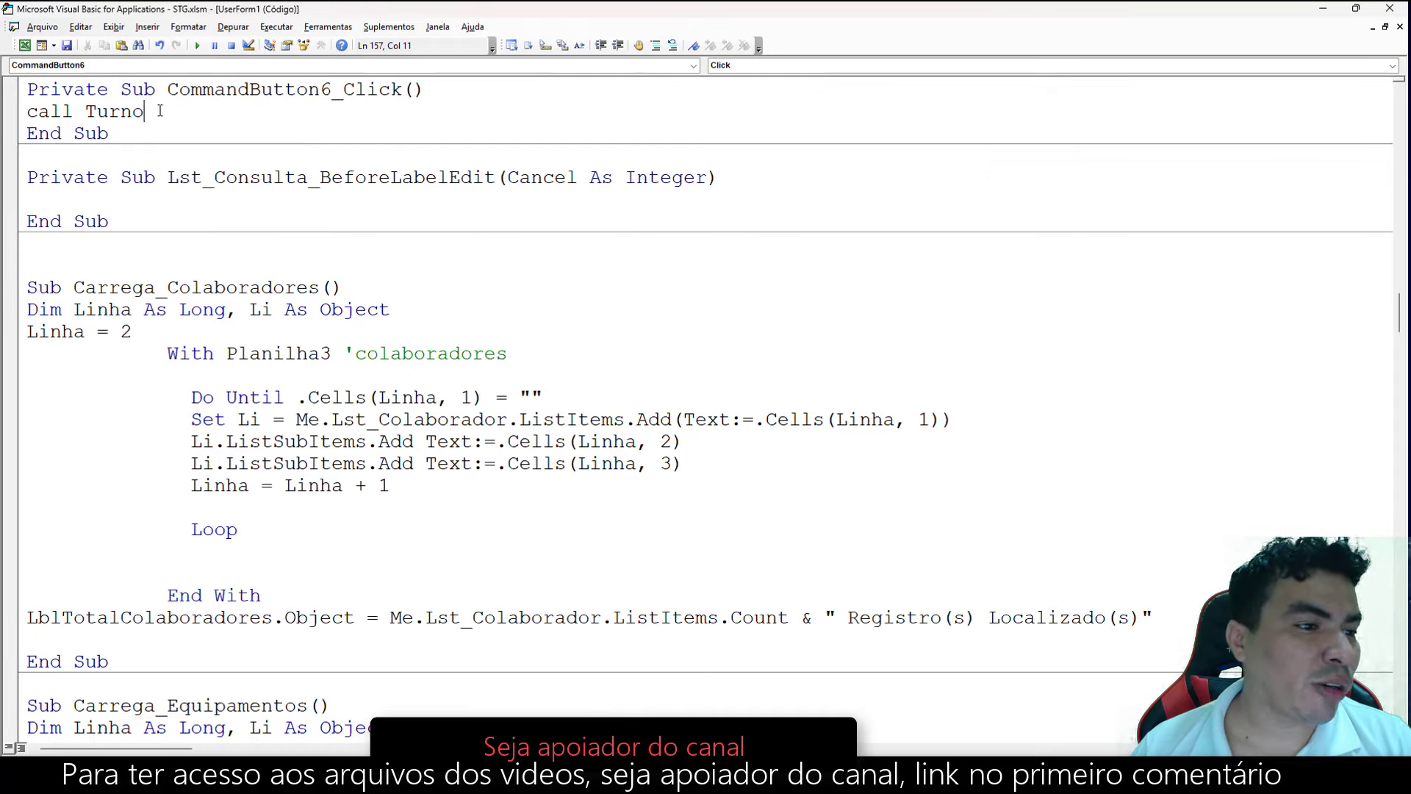
left_click_drag(160, 111, 84, 111)
right_click(103, 120)
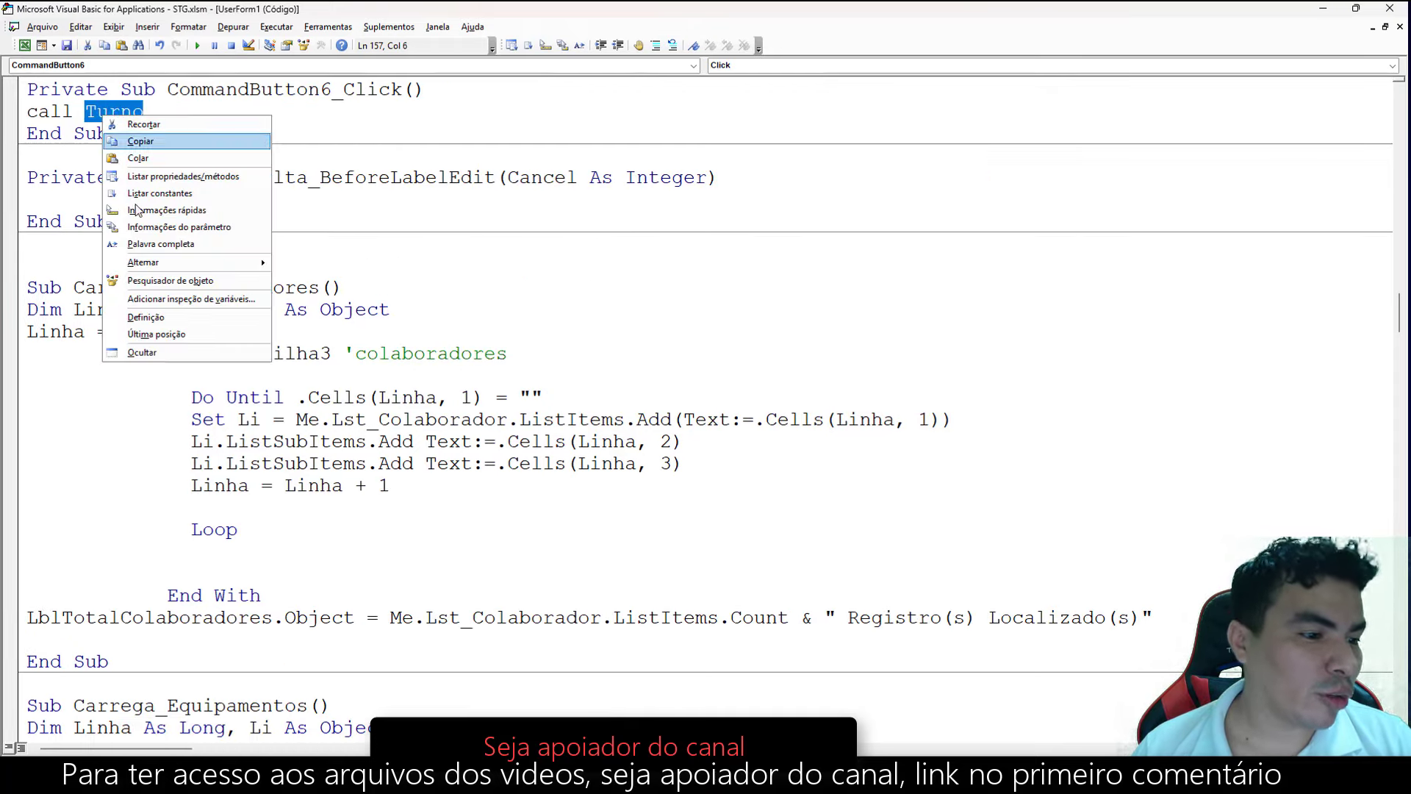
left_click(159, 317)
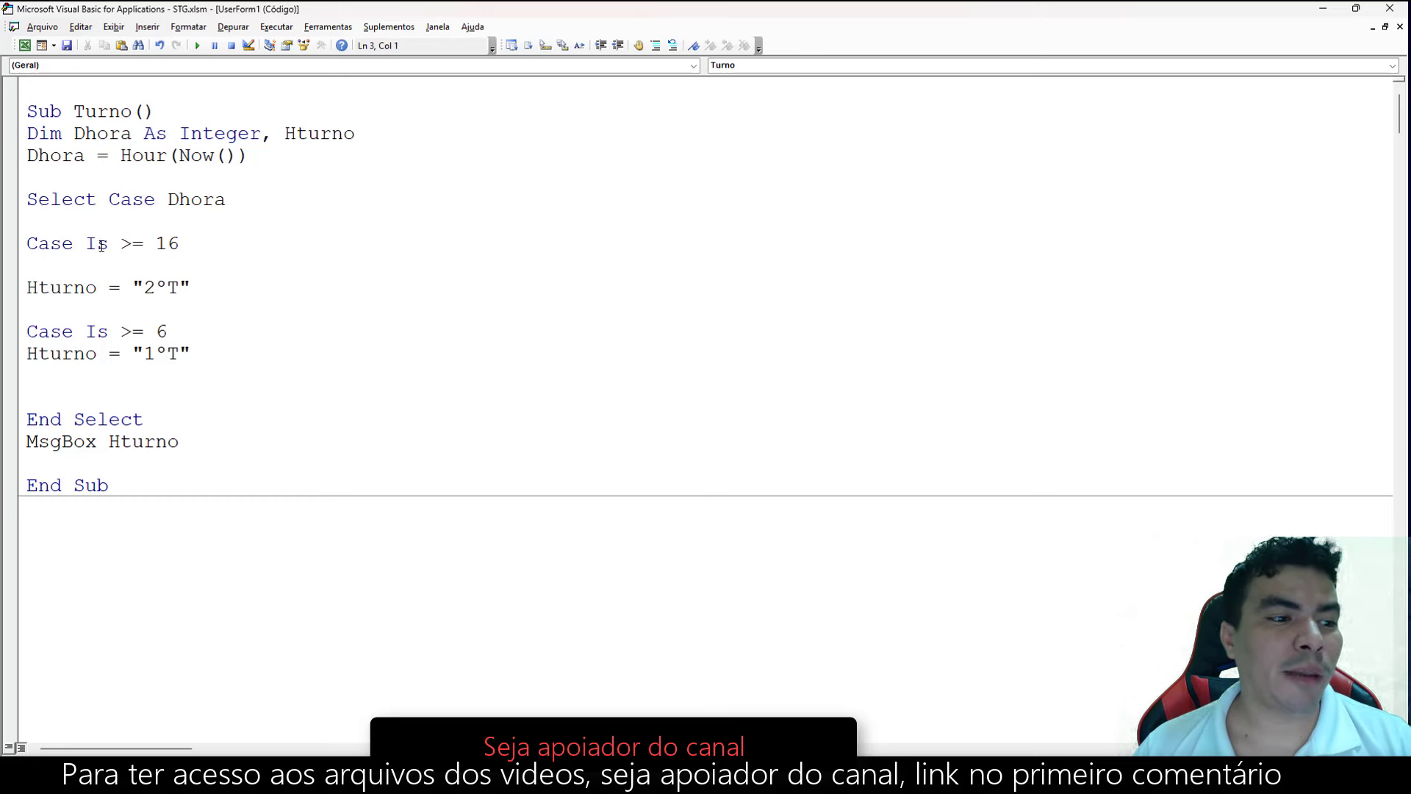
left_click_drag(125, 243, 144, 243)
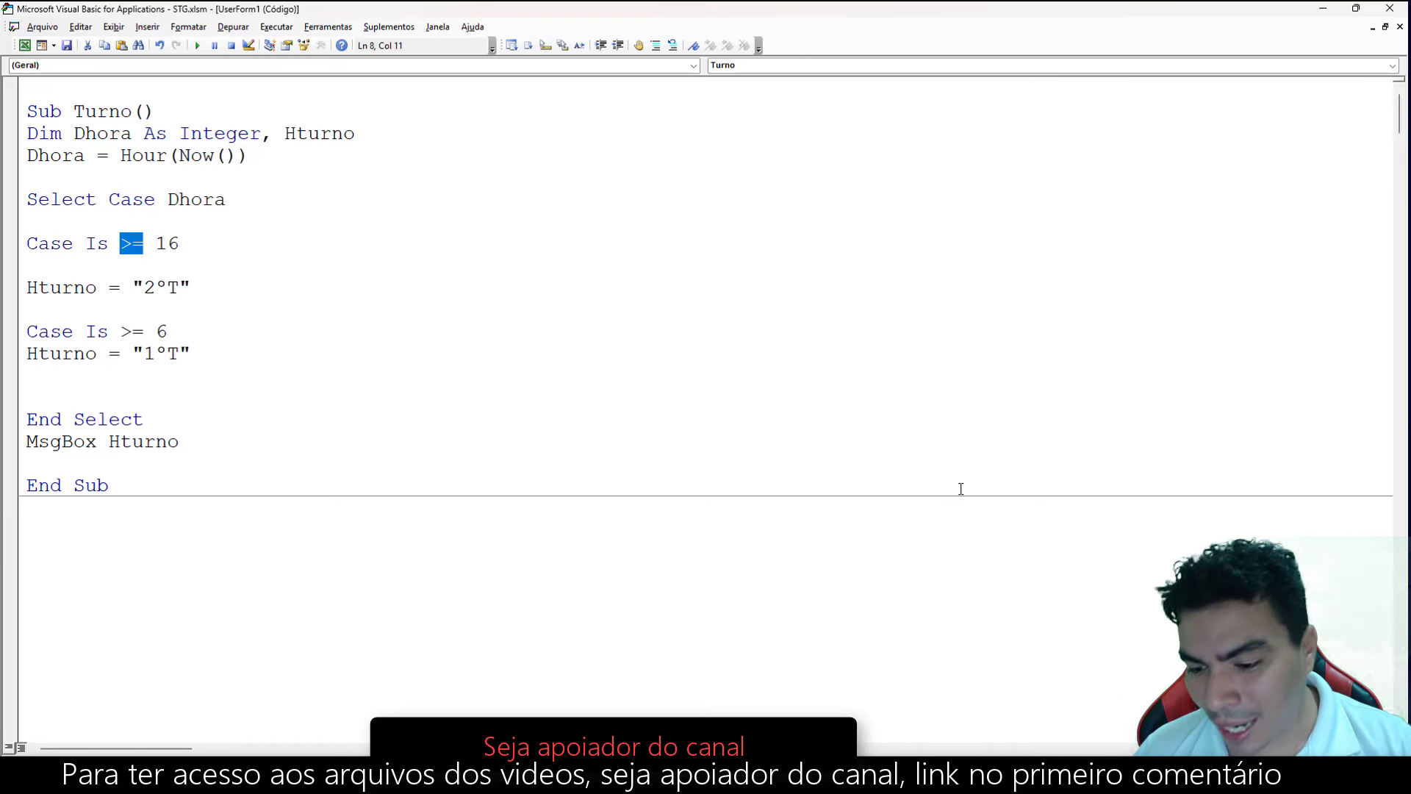
Run the form, click CommandButton6 to see "2°T", dismiss the message and close the form.
left_click(197, 45)
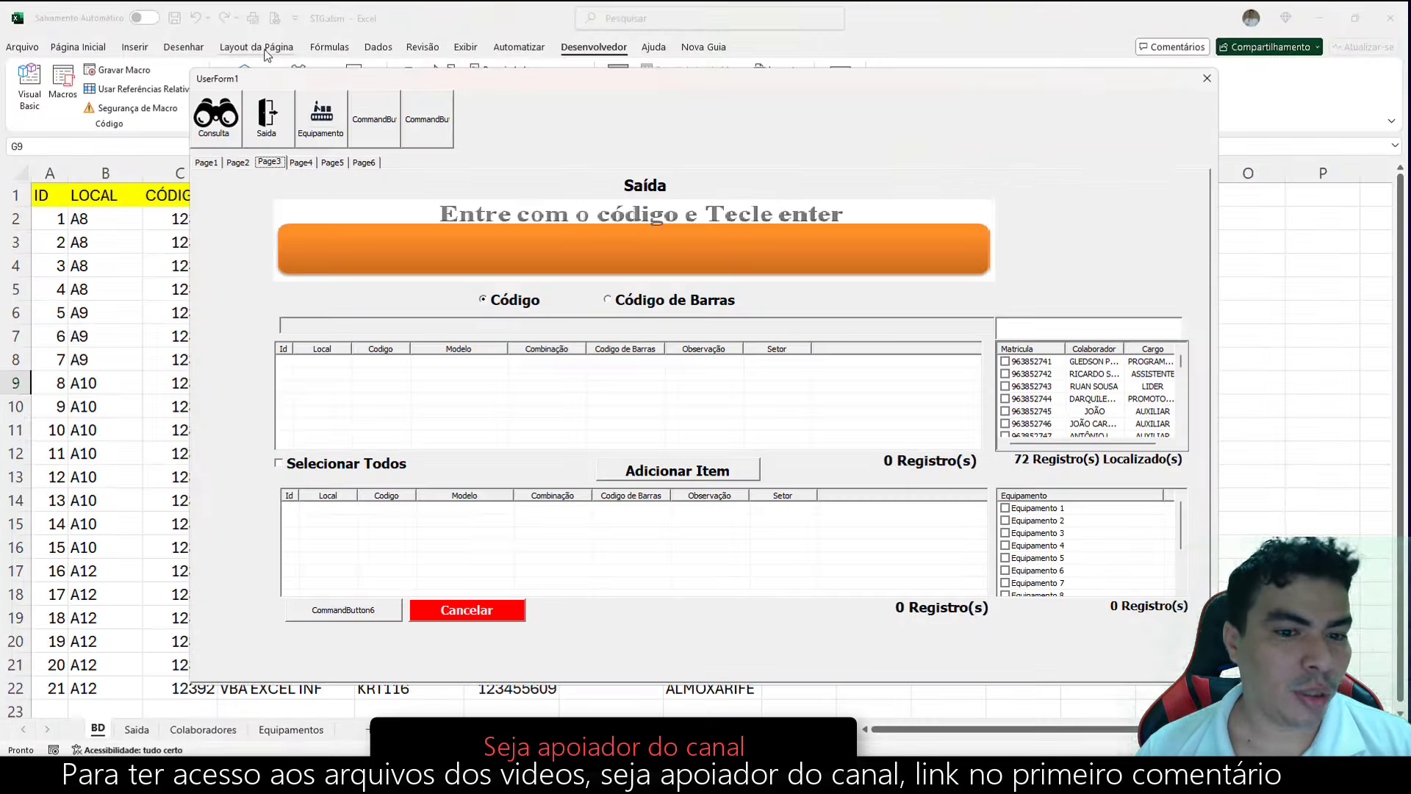
left_click(376, 611)
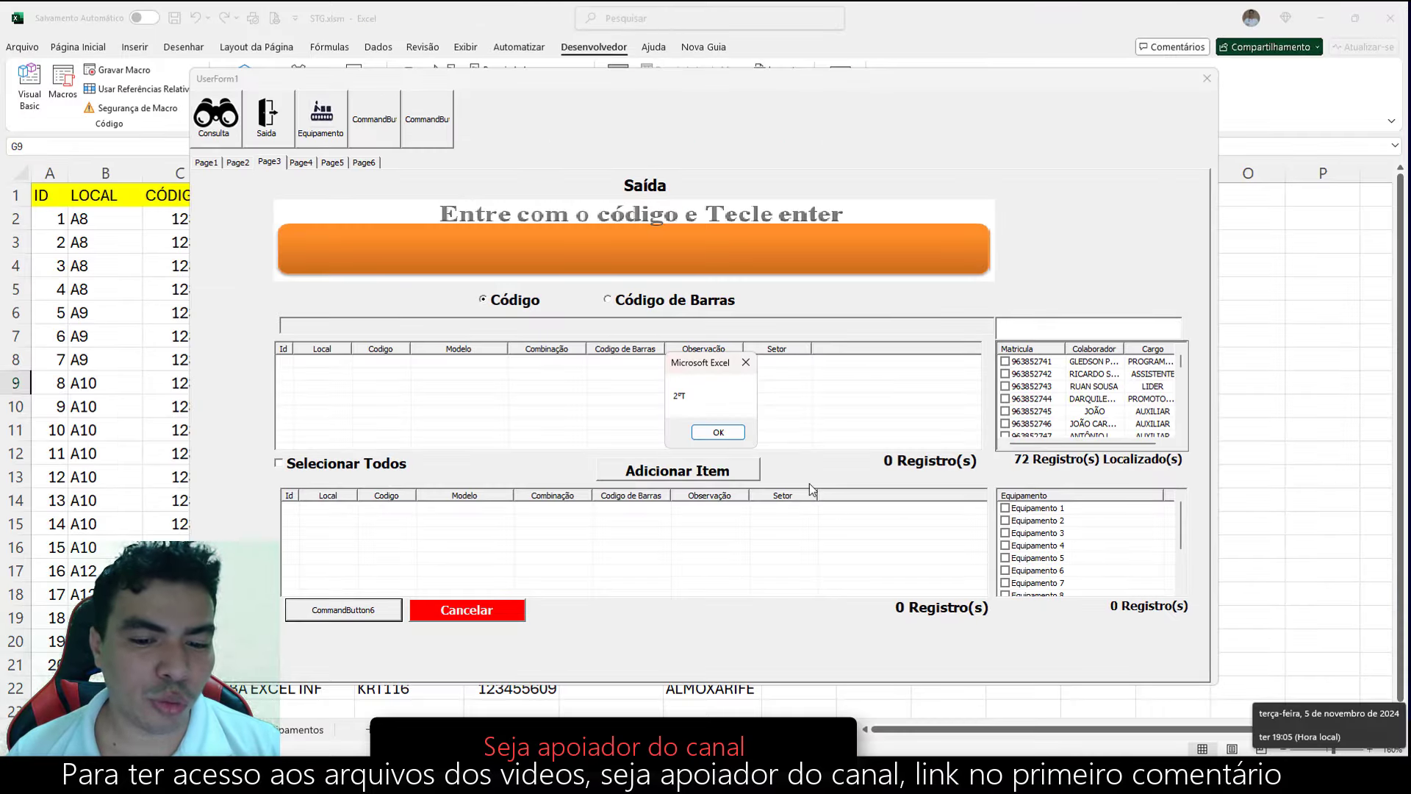
left_click(719, 432)
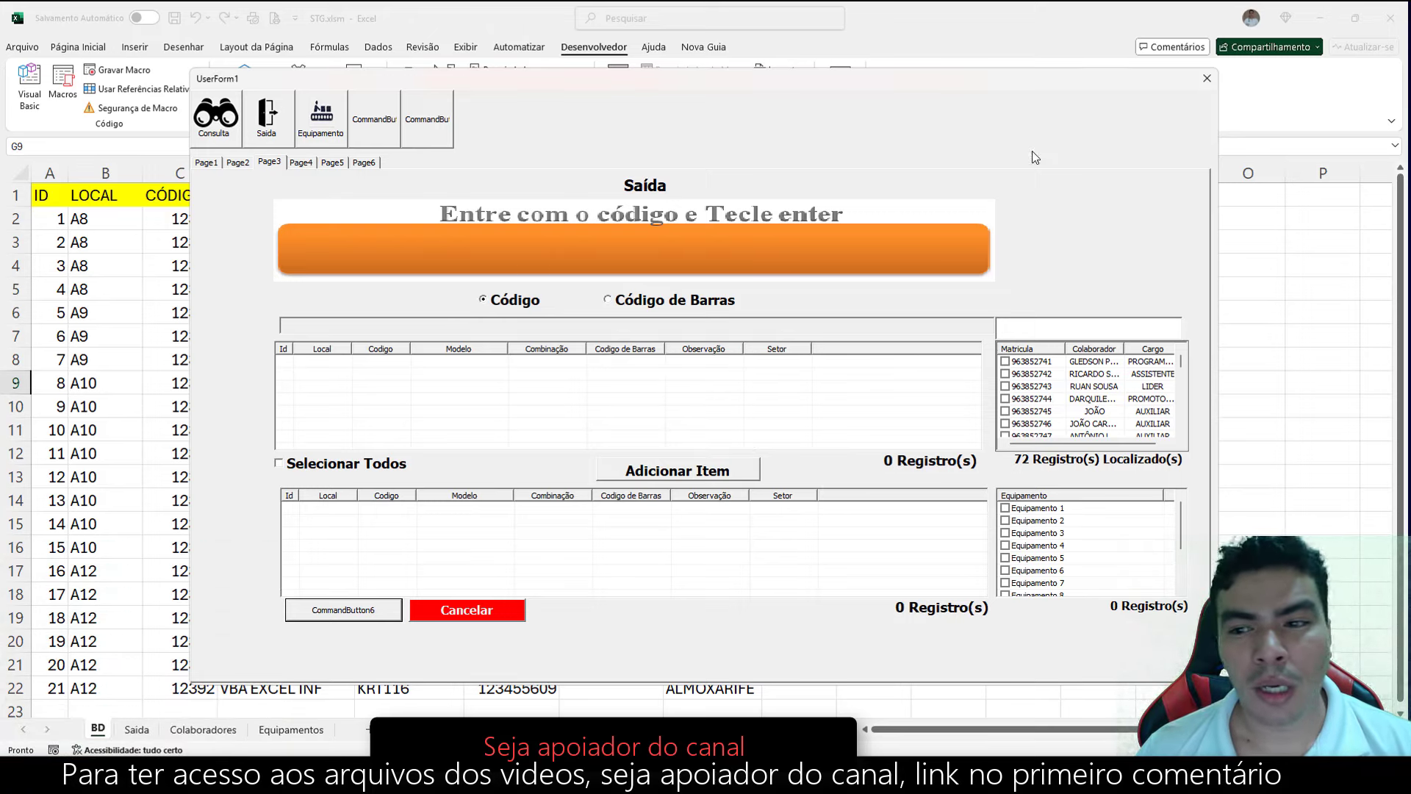
left_click(1206, 79)
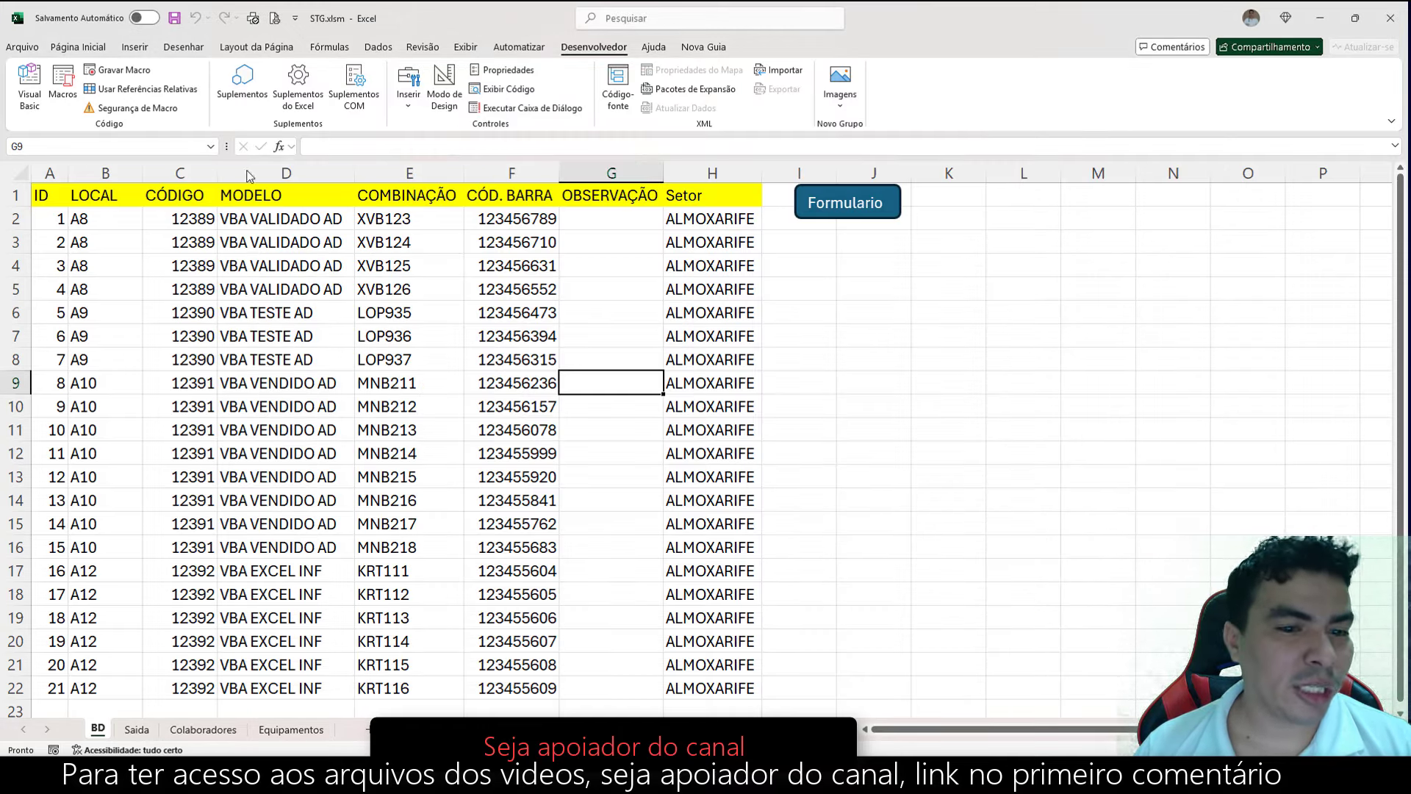
Open UserForm1 from the Project Explorer and run it with F5.
left_click(25, 92)
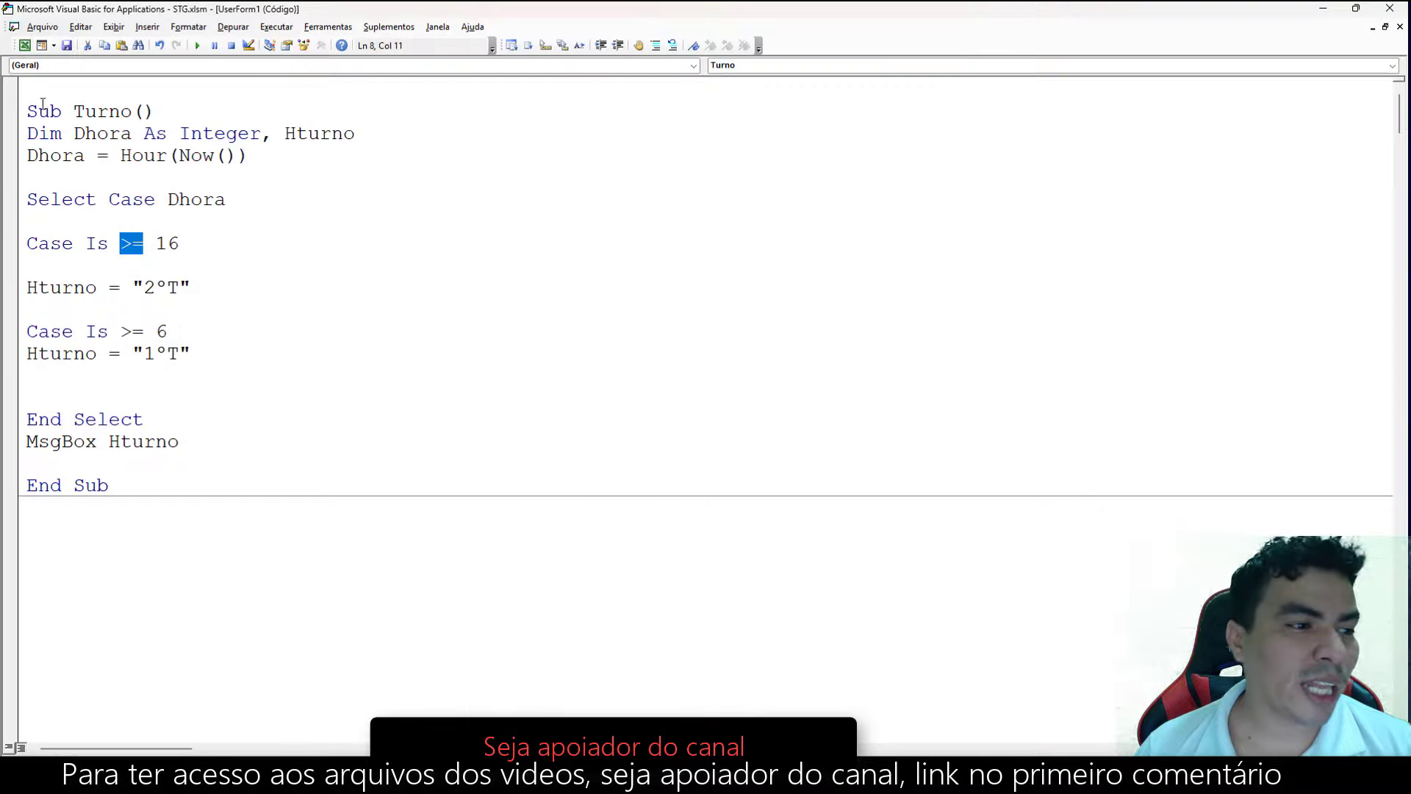
left_click(114, 27)
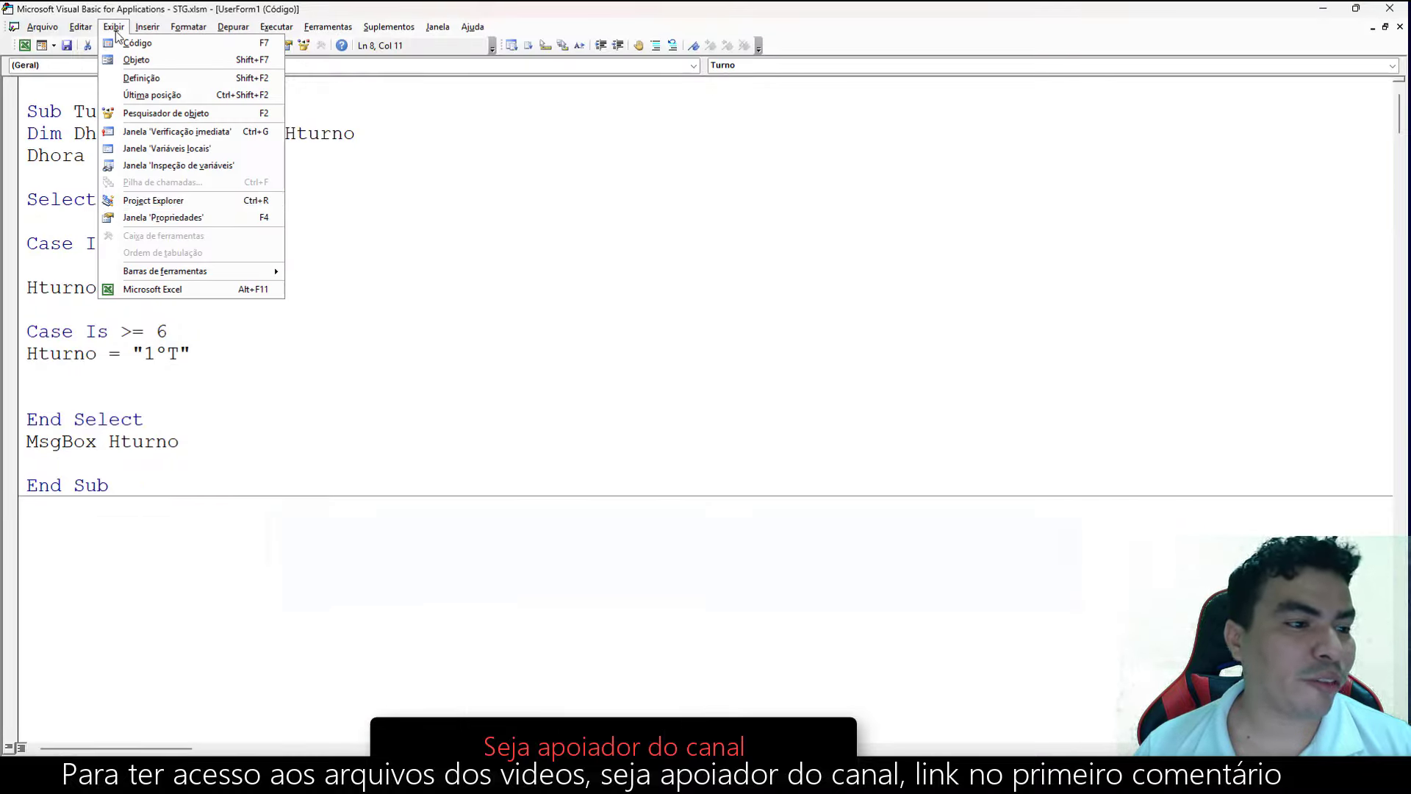
left_click(153, 200)
double_click(78, 205)
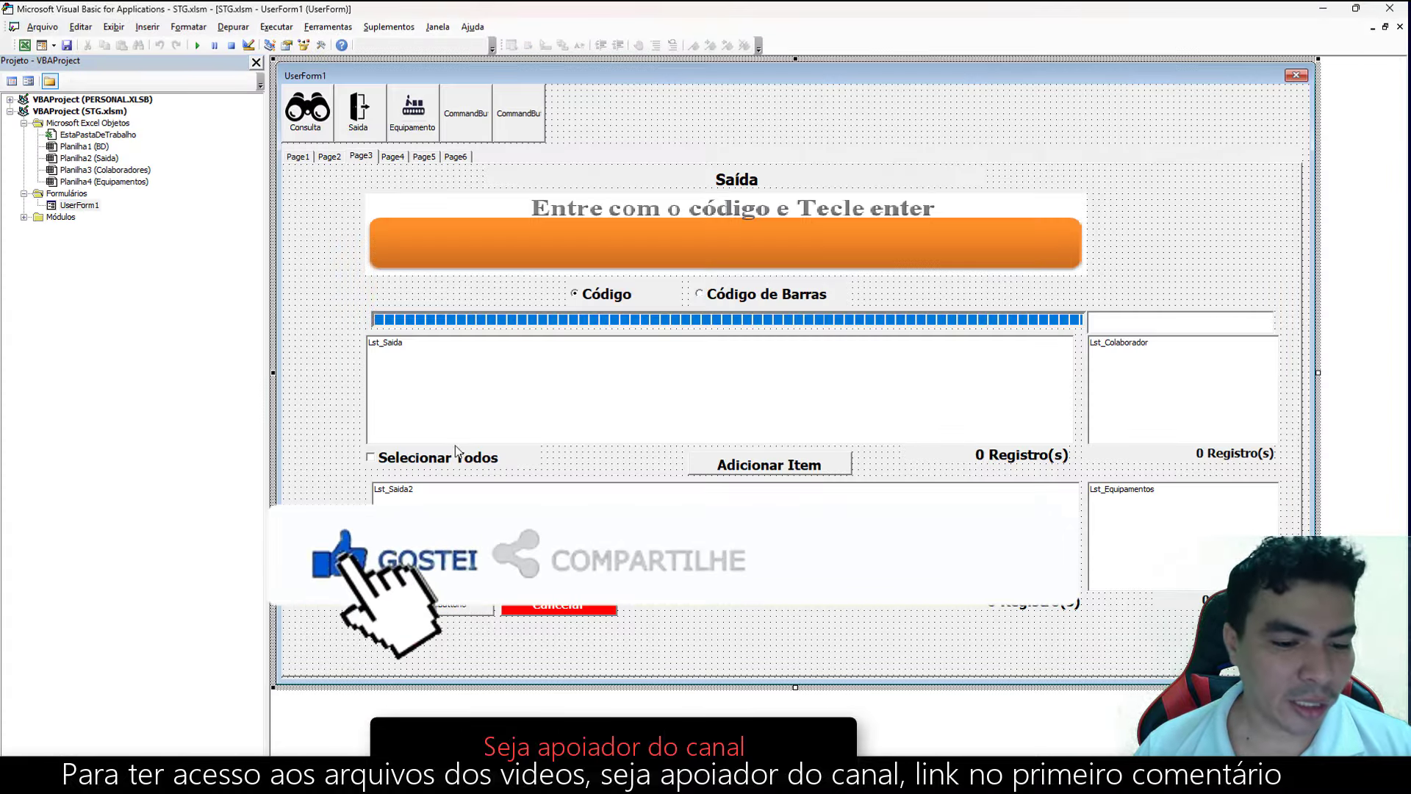
left_click(455, 607)
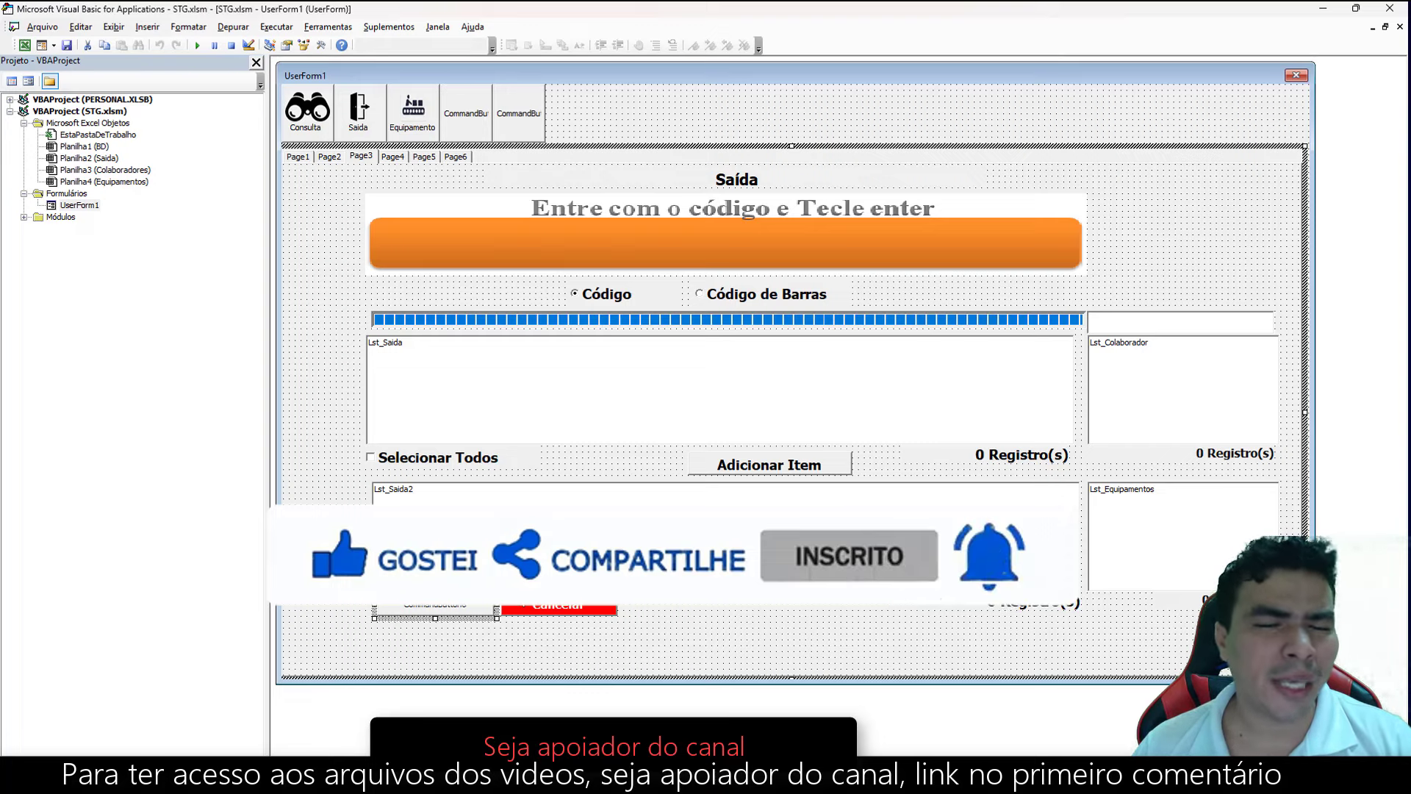
key("F5")
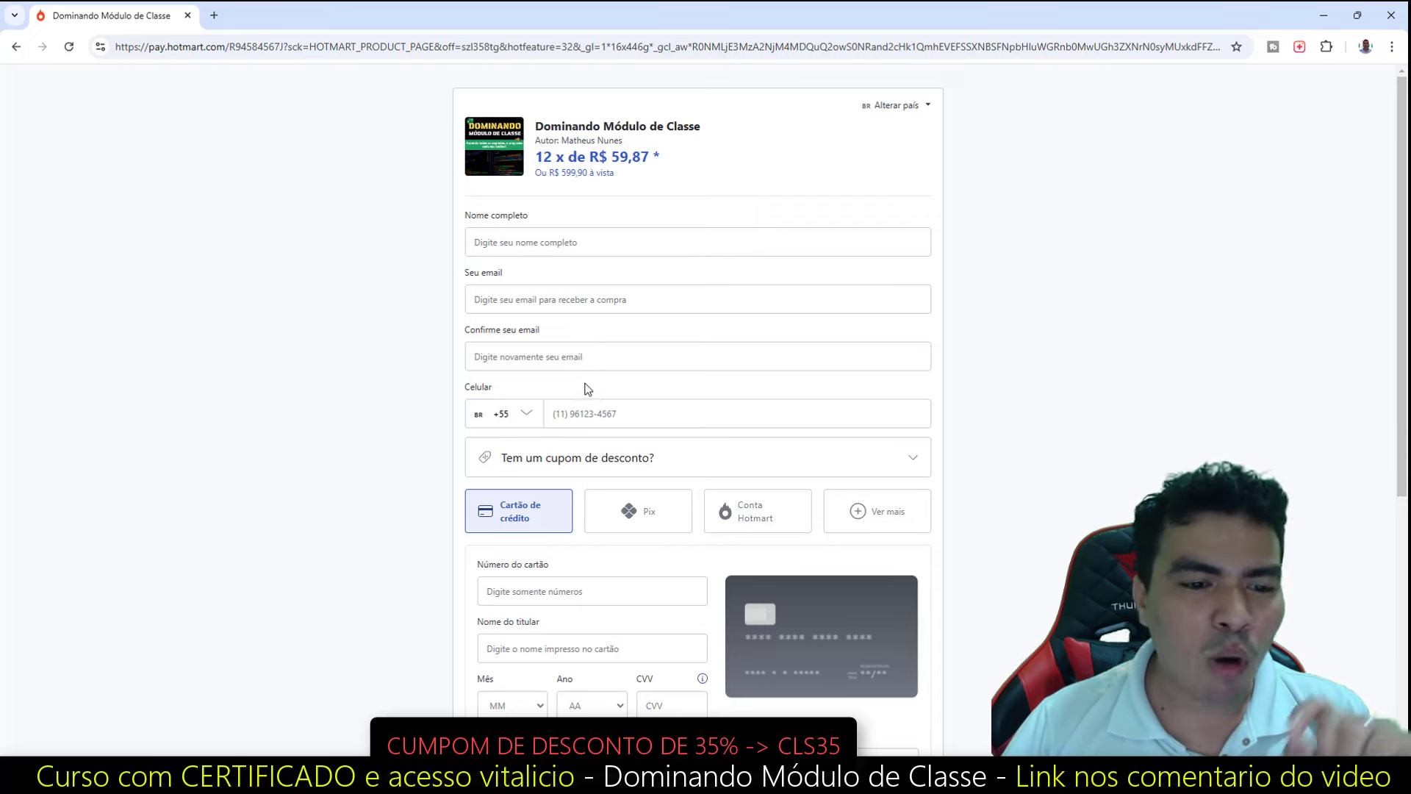
Apply coupon cls35, dropping the price to 12 x R$ 38,92 or R$ 389,94 upfront.
left_click(573, 457)
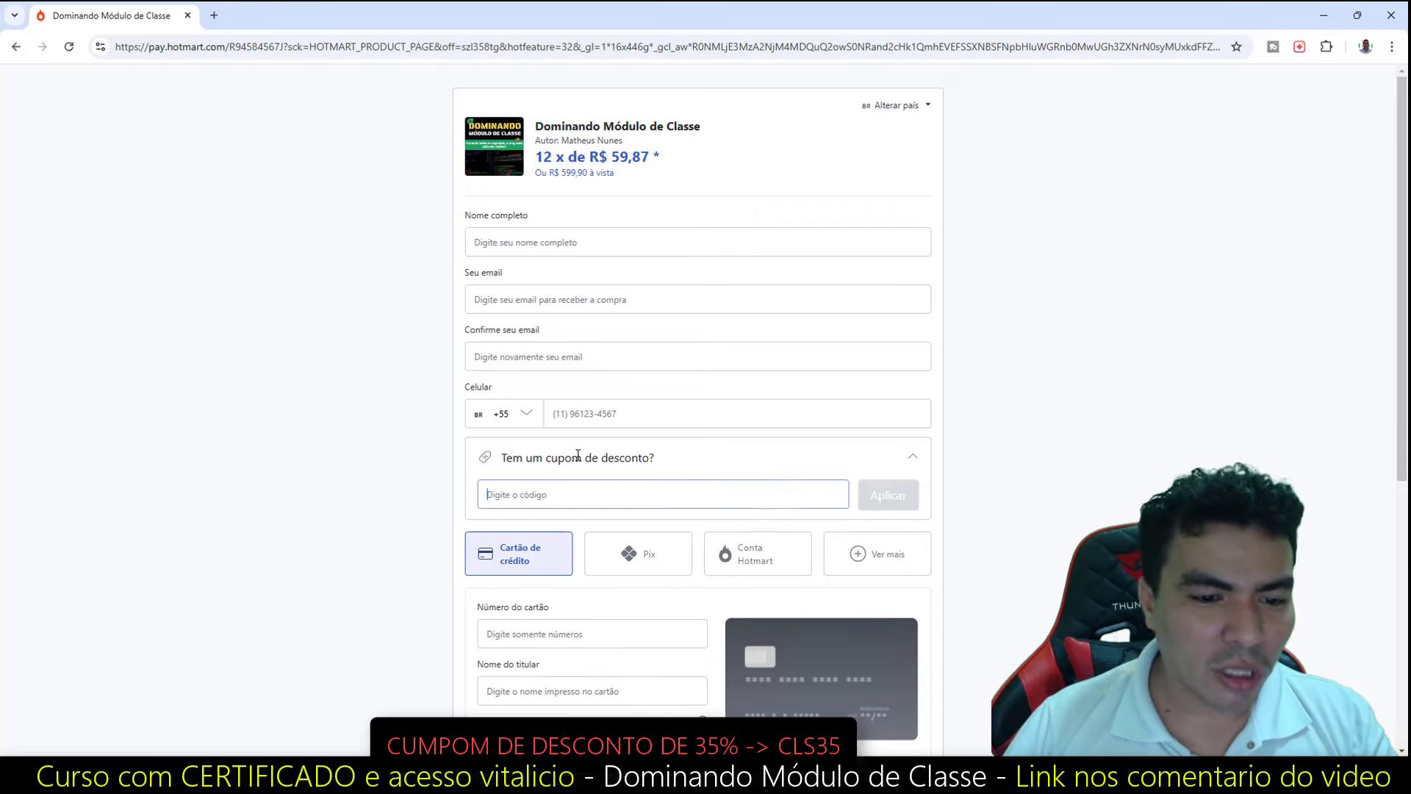
type("cls")
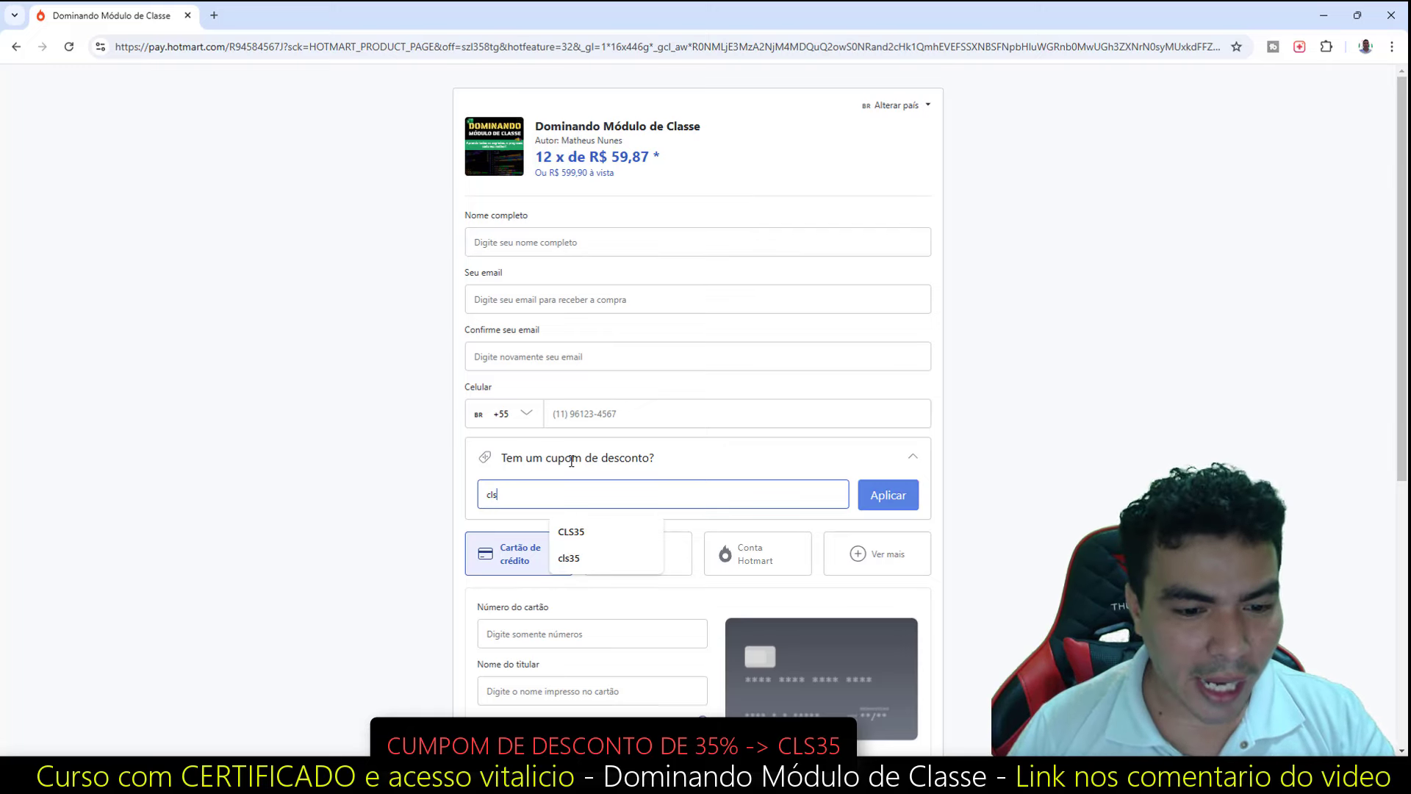
type("35")
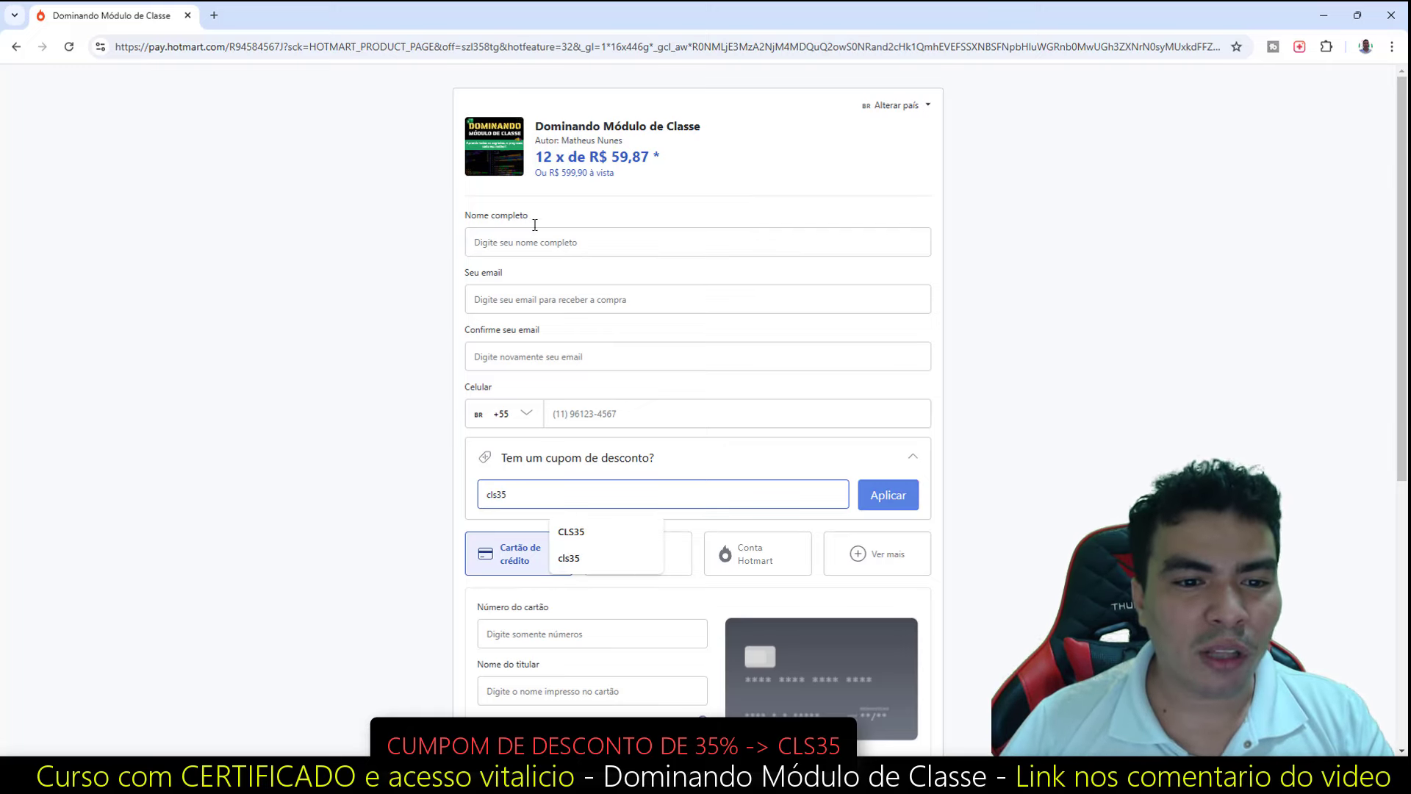
left_click(888, 497)
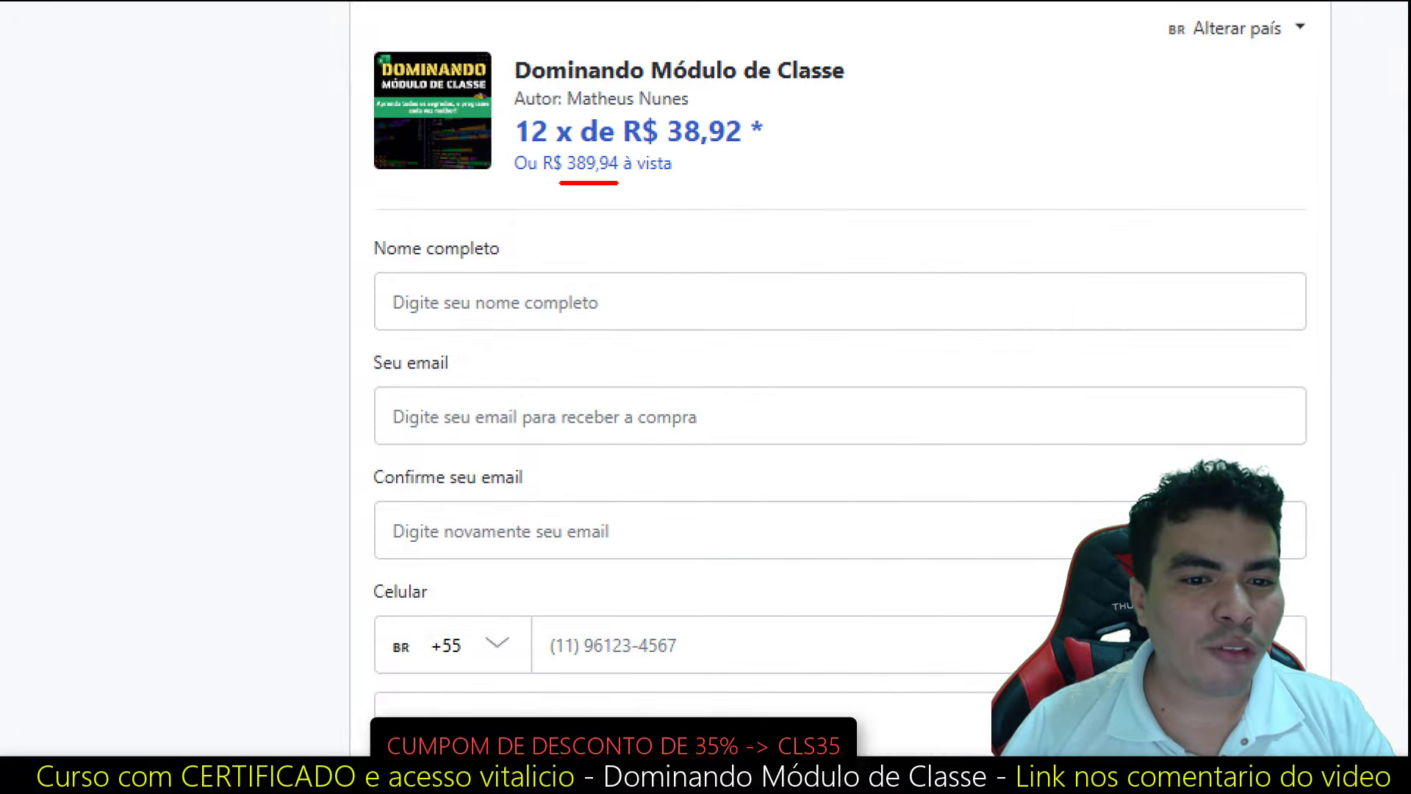
left_click_drag(632, 182, 723, 234)
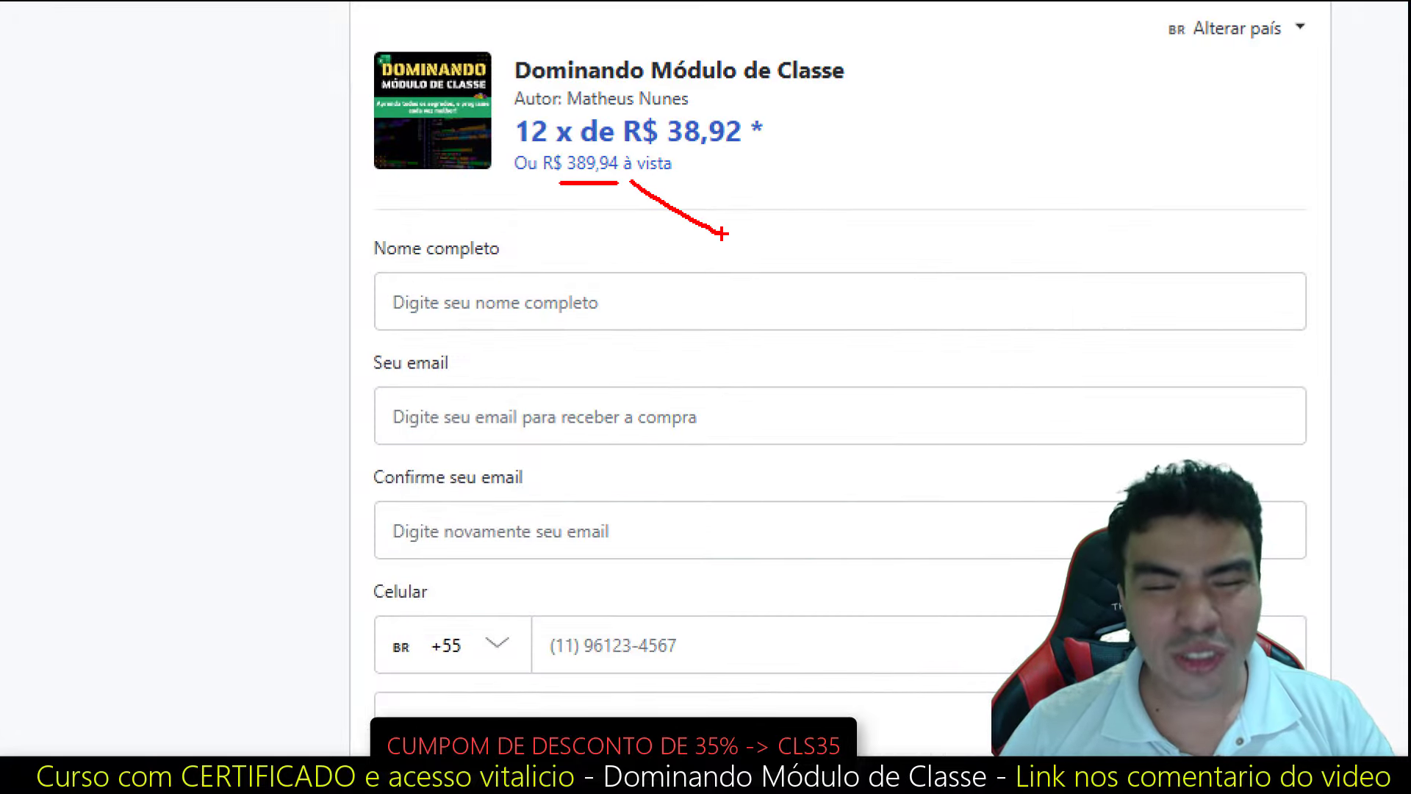